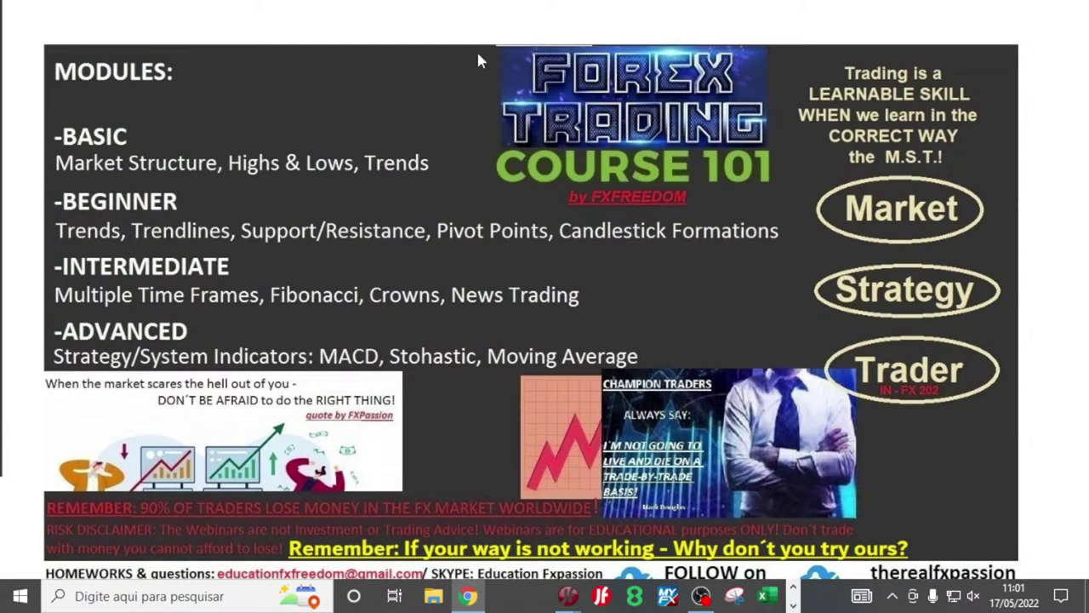
Review the course overview's title, the four module levels and the Market, Strategy, Trader principles.
{"action": "left_click_drag", "start_coordinate": [463, 50], "coordinate": [767, 201]}
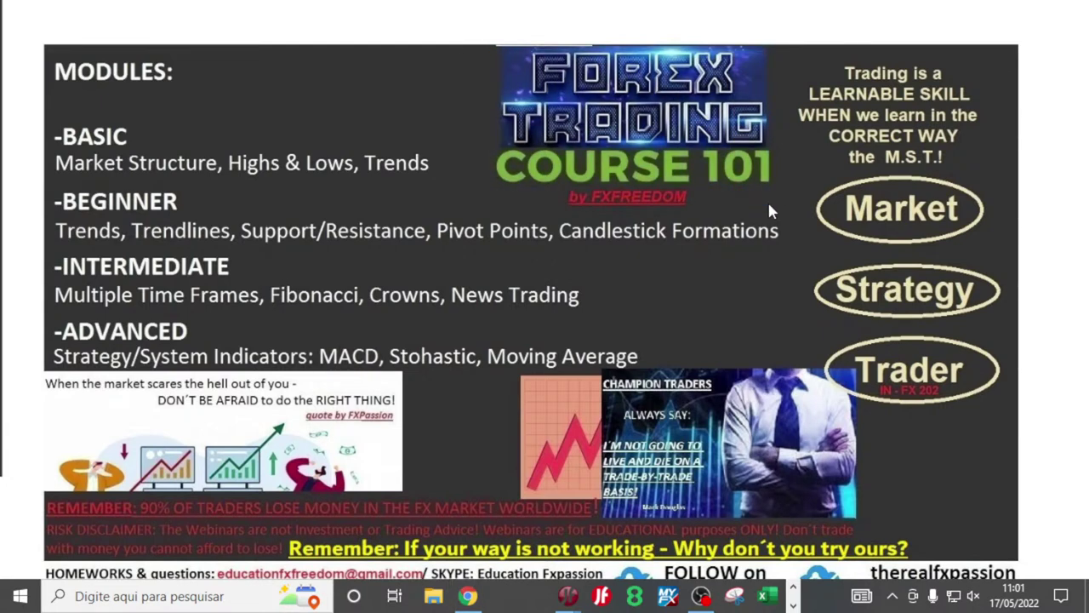
{"action": "left_click_drag", "start_coordinate": [785, 55], "coordinate": [980, 171]}
{"action": "left_click_drag", "start_coordinate": [789, 102], "coordinate": [998, 148]}
{"action": "left_click_drag", "start_coordinate": [804, 164], "coordinate": [971, 243]}
{"action": "left_click_drag", "start_coordinate": [51, 110], "coordinate": [790, 320]}
{"action": "left_click_drag", "start_coordinate": [649, 362], "coordinate": [67, 324]}
{"action": "left_click_drag", "start_coordinate": [791, 326], "coordinate": [998, 426]}
{"action": "left_click_drag", "start_coordinate": [812, 164], "coordinate": [996, 409]}
{"action": "left_click_drag", "start_coordinate": [817, 321], "coordinate": [971, 422]}
Read the trading quotes, the risk disclaimer and the contact line in the lower part of the course overview.
{"action": "left_click_drag", "start_coordinate": [582, 359], "coordinate": [742, 517]}
{"action": "left_click_drag", "start_coordinate": [448, 435], "coordinate": [47, 372]}
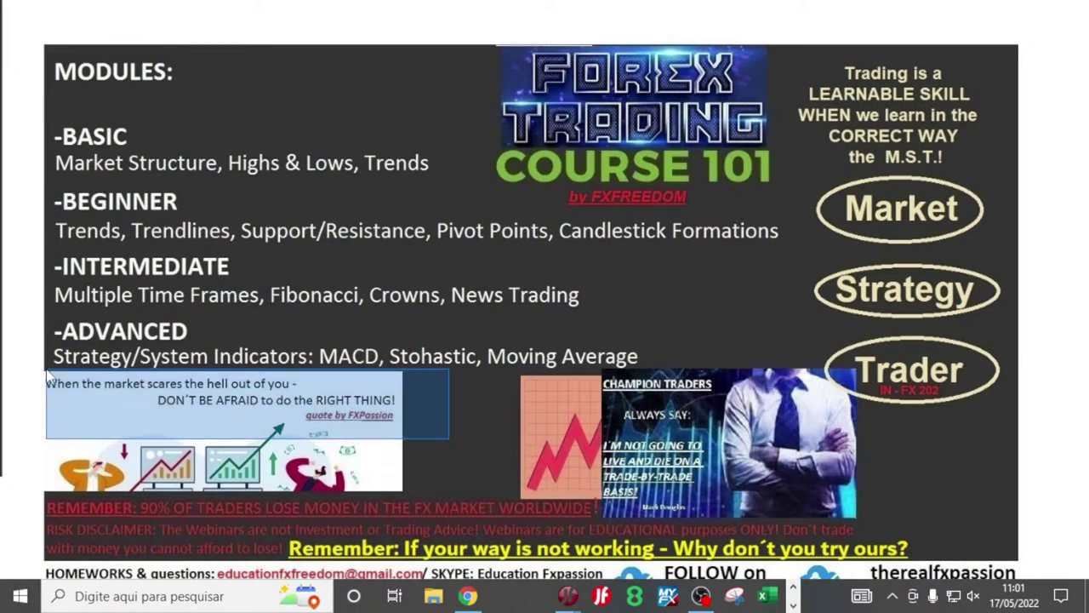
{"action": "left_click_drag", "start_coordinate": [48, 375], "coordinate": [47, 372]}
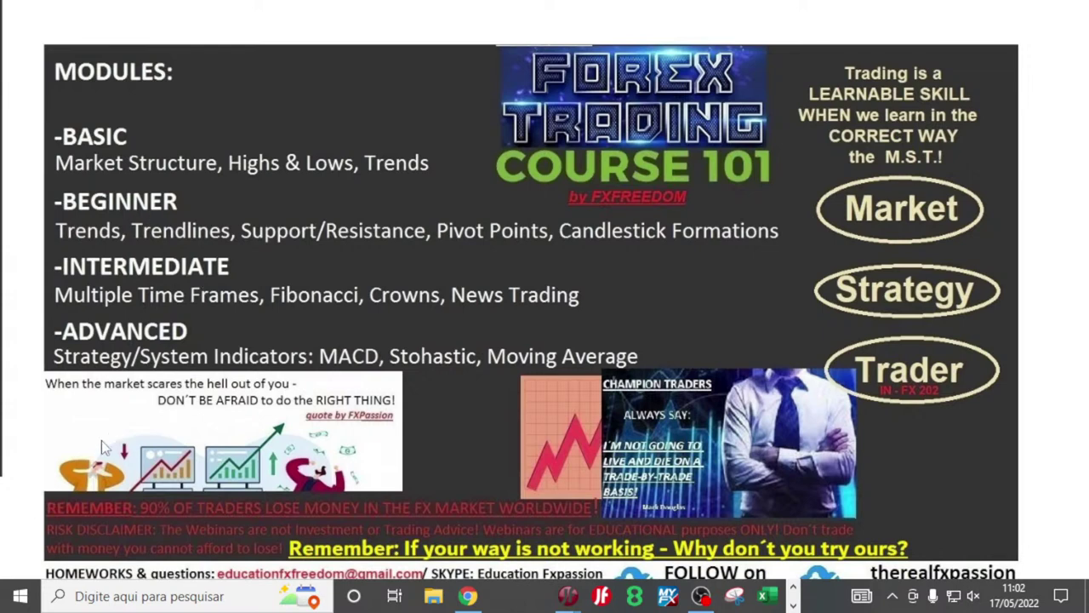
{"action": "left_click_drag", "start_coordinate": [23, 482], "coordinate": [623, 517]}
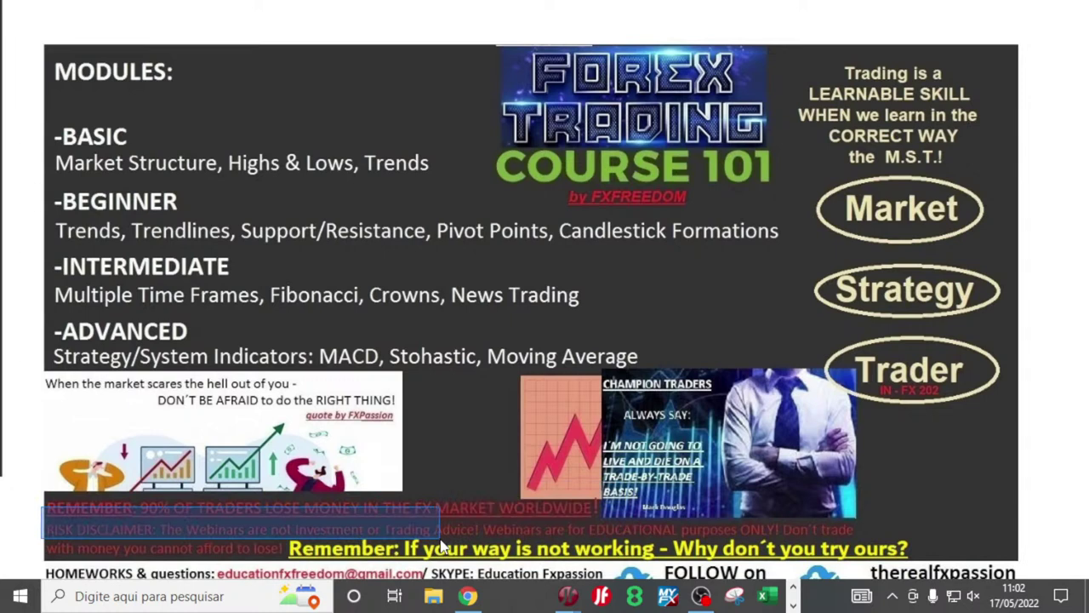
{"action": "left_click_drag", "start_coordinate": [37, 514], "coordinate": [698, 522]}
{"action": "left_click_drag", "start_coordinate": [27, 508], "coordinate": [921, 563]}
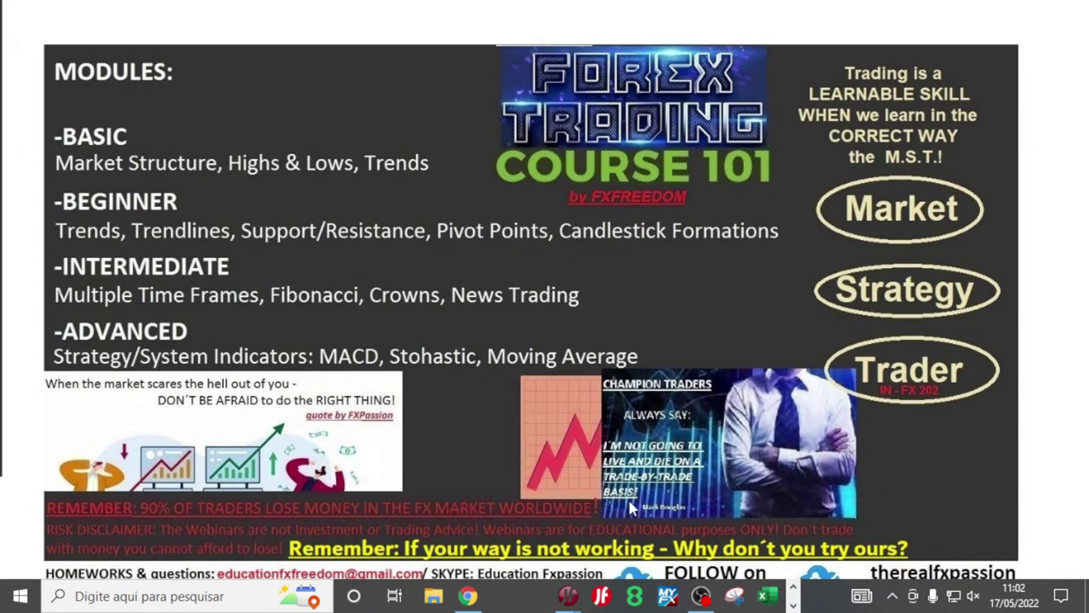
{"action": "left_click_drag", "start_coordinate": [53, 557], "coordinate": [599, 578]}
{"action": "left_click", "coordinate": [596, 581]}
Switch to the JForex demo platform and bring the monthly EUR/JPY chart to its latest candles, enlarged with a wider price range.
{"action": "mouse_move", "coordinate": [591, 585]}
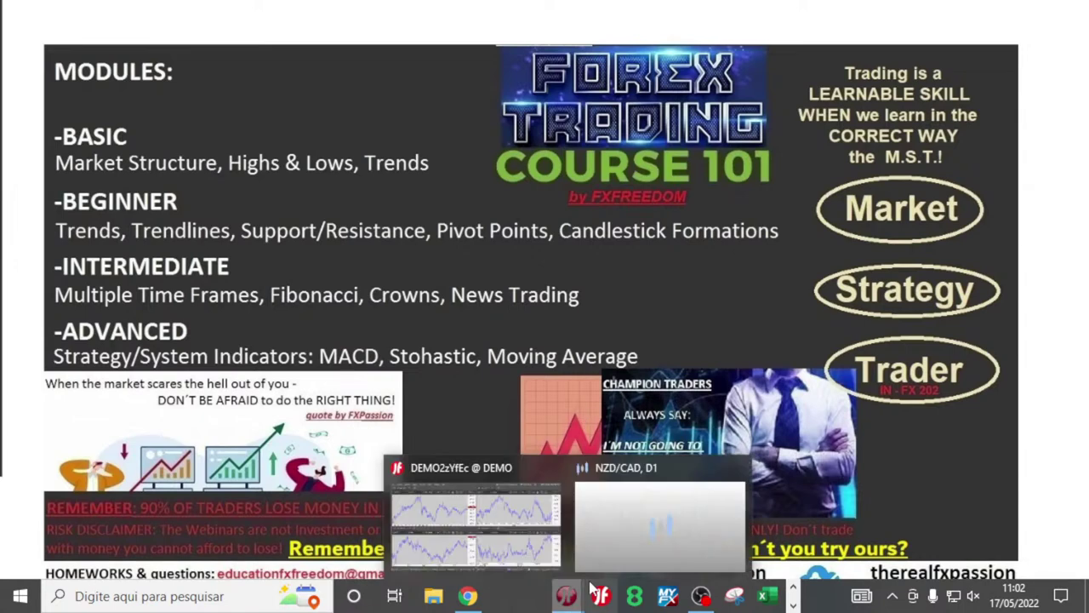
{"action": "left_click", "coordinate": [514, 516]}
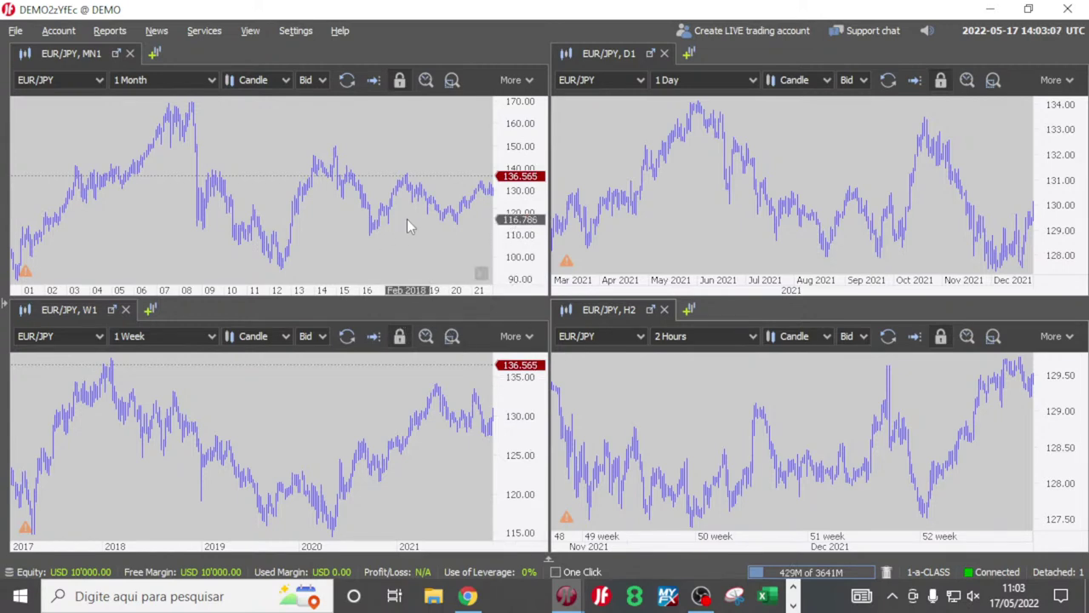
{"action": "left_click_drag", "start_coordinate": [407, 218], "coordinate": [389, 222]}
{"action": "scroll", "coordinate": [426, 225], "scroll_direction": "up", "scroll_amount": 5}
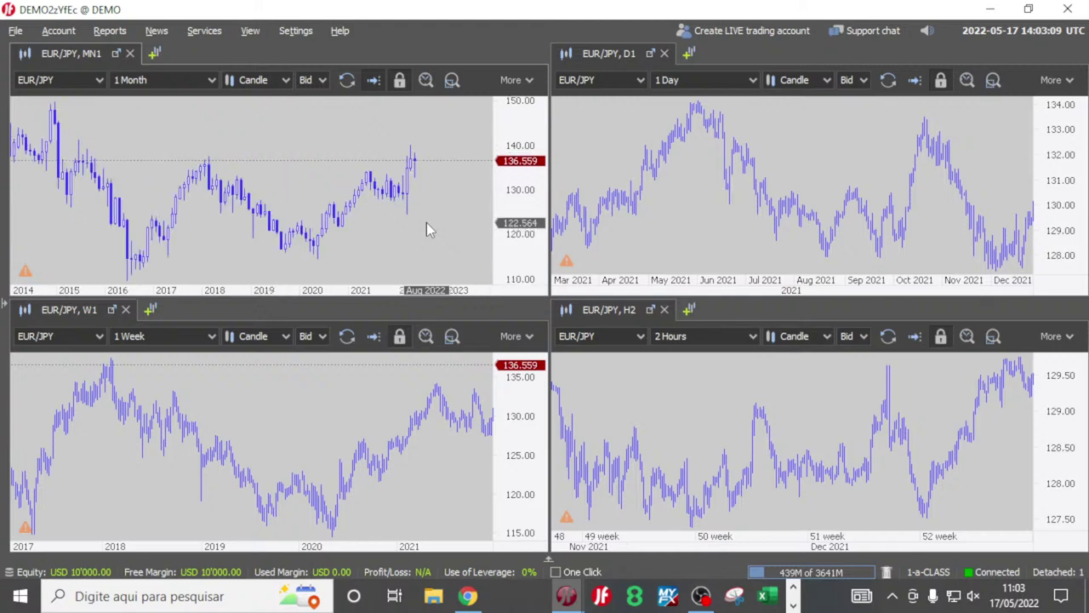
{"action": "scroll", "coordinate": [425, 222], "scroll_direction": "up", "scroll_amount": 3}
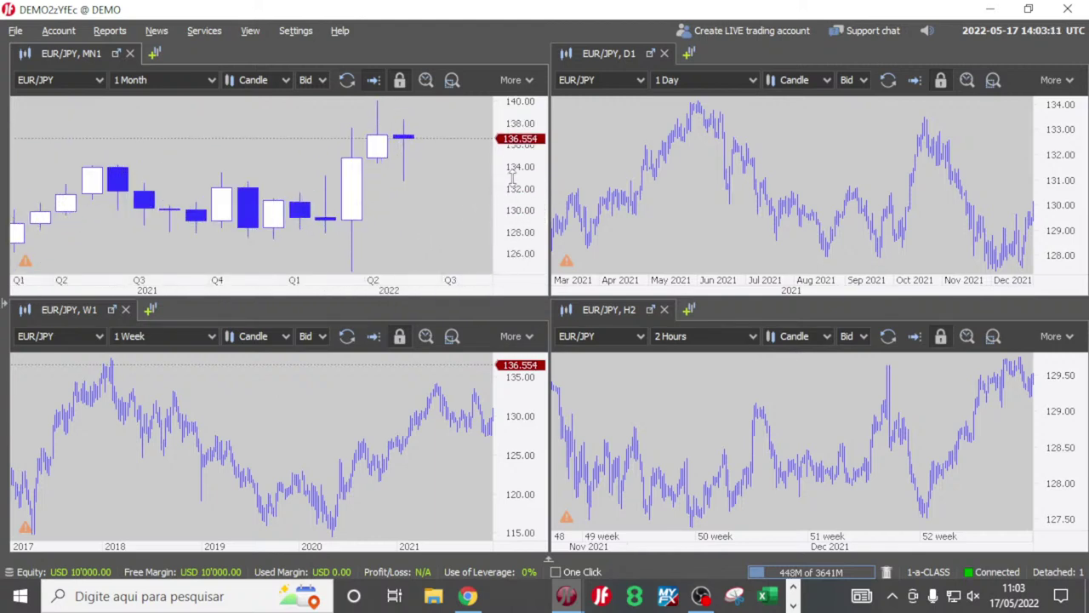
{"action": "left_click_drag", "start_coordinate": [511, 183], "coordinate": [503, 208]}
Bring the weekly EUR/JPY chart to its latest candles, enlarge them and unlock the chart to leave free space after them.
{"action": "left_click_drag", "start_coordinate": [361, 405], "coordinate": [299, 414]}
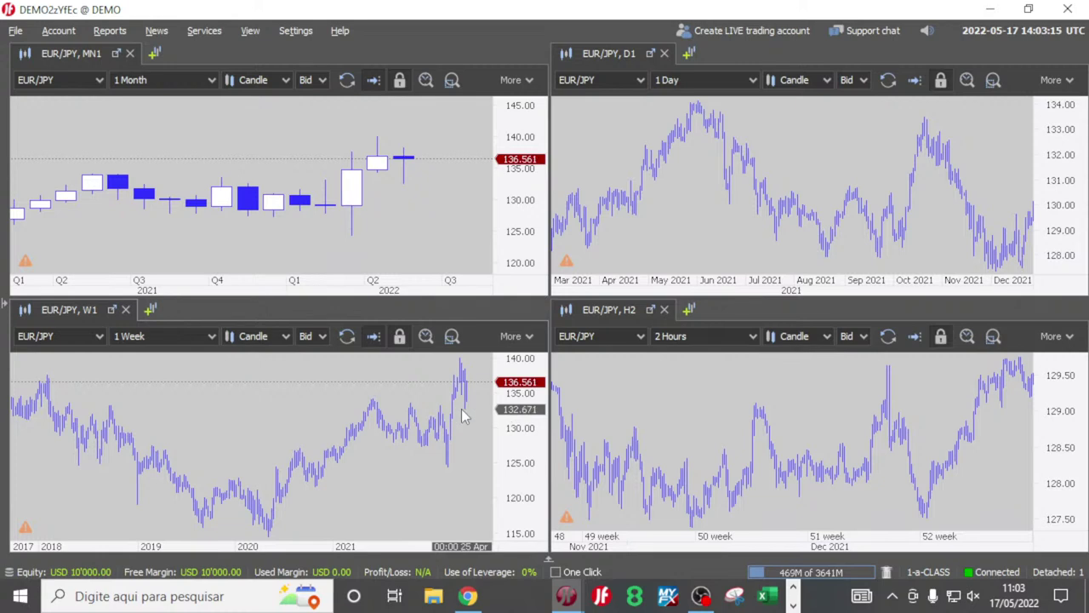
{"action": "scroll", "coordinate": [402, 462], "scroll_direction": "up", "scroll_amount": 2}
{"action": "scroll", "coordinate": [402, 462], "scroll_direction": "up", "scroll_amount": 5}
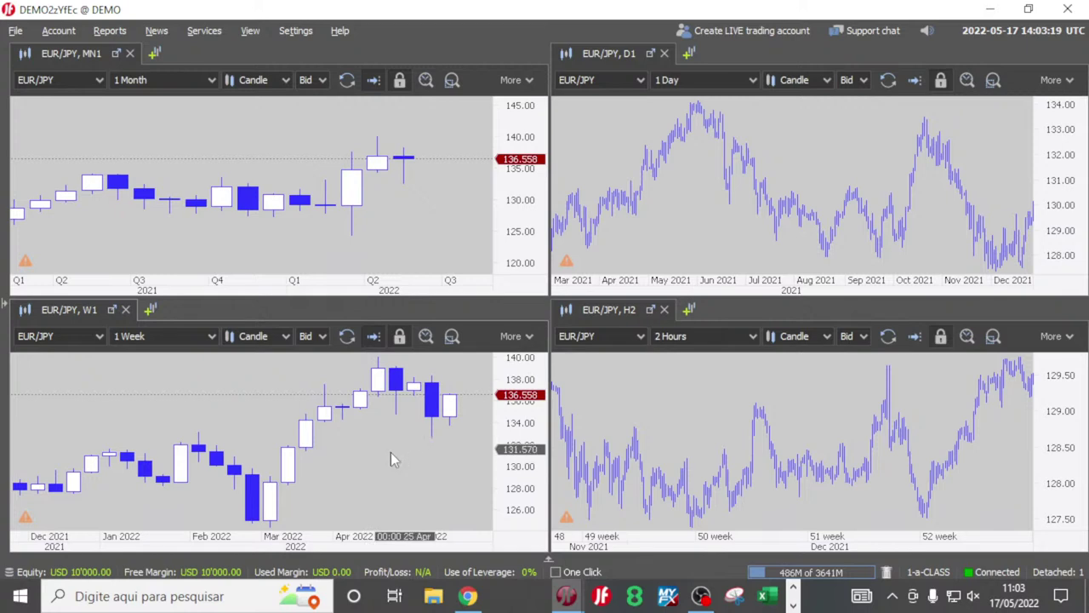
{"action": "scroll", "coordinate": [430, 451], "scroll_direction": "up", "scroll_amount": 3}
{"action": "left_click_drag", "start_coordinate": [463, 459], "coordinate": [523, 410]}
Bring the daily EUR/JPY chart to its latest candles in May 2022 and enlarge them.
{"action": "left_click_drag", "start_coordinate": [902, 247], "coordinate": [749, 213]}
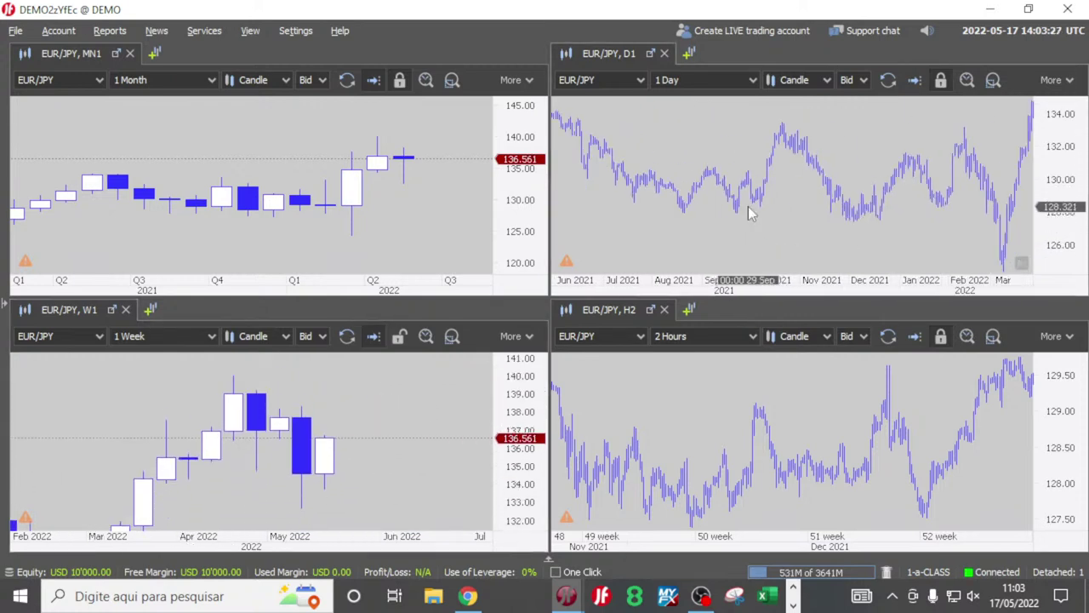
{"action": "left_click_drag", "start_coordinate": [867, 170], "coordinate": [761, 184]}
{"action": "scroll", "coordinate": [848, 185], "scroll_direction": "up", "scroll_amount": 5}
{"action": "scroll", "coordinate": [859, 204], "scroll_direction": "up", "scroll_amount": 3}
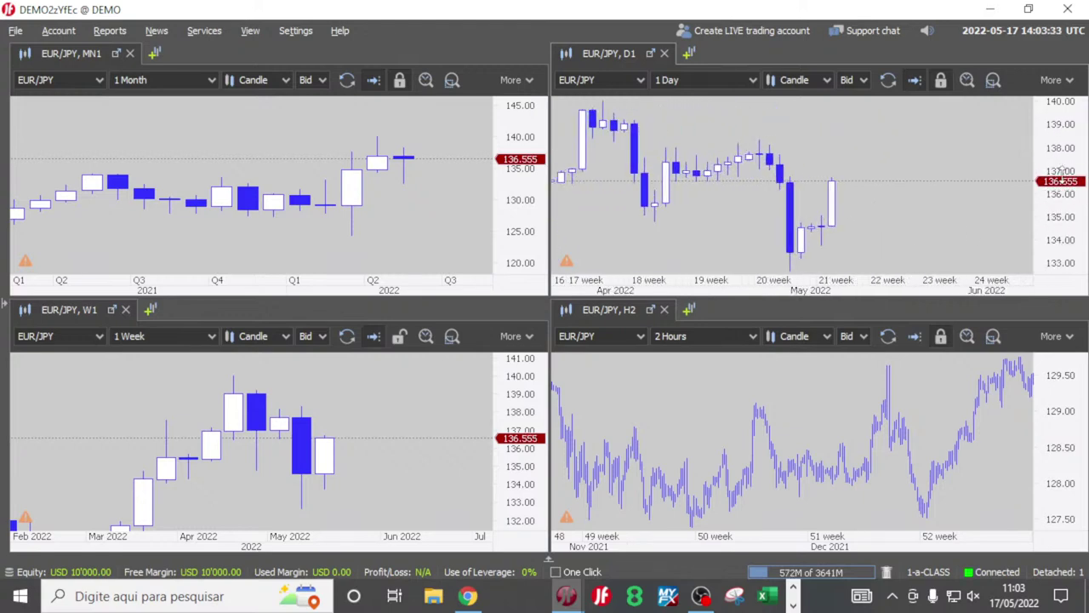
{"action": "left_click_drag", "start_coordinate": [948, 226], "coordinate": [958, 227]}
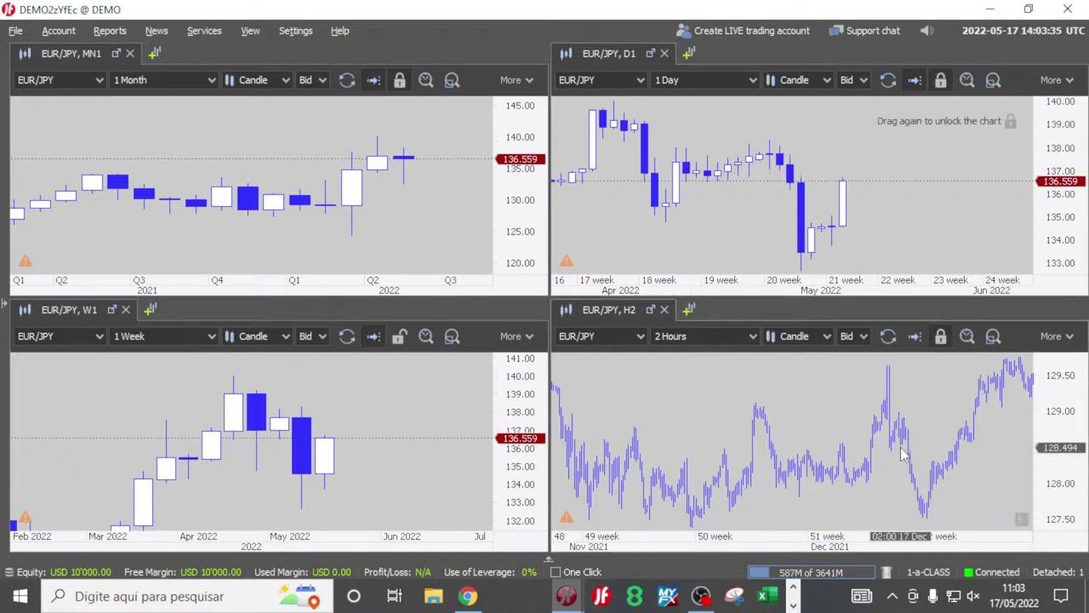
Bring the 2-hour EUR/JPY chart to its latest candles, unlock it and widen its price scale.
{"action": "scroll", "coordinate": [904, 455], "scroll_direction": "up", "scroll_amount": 5}
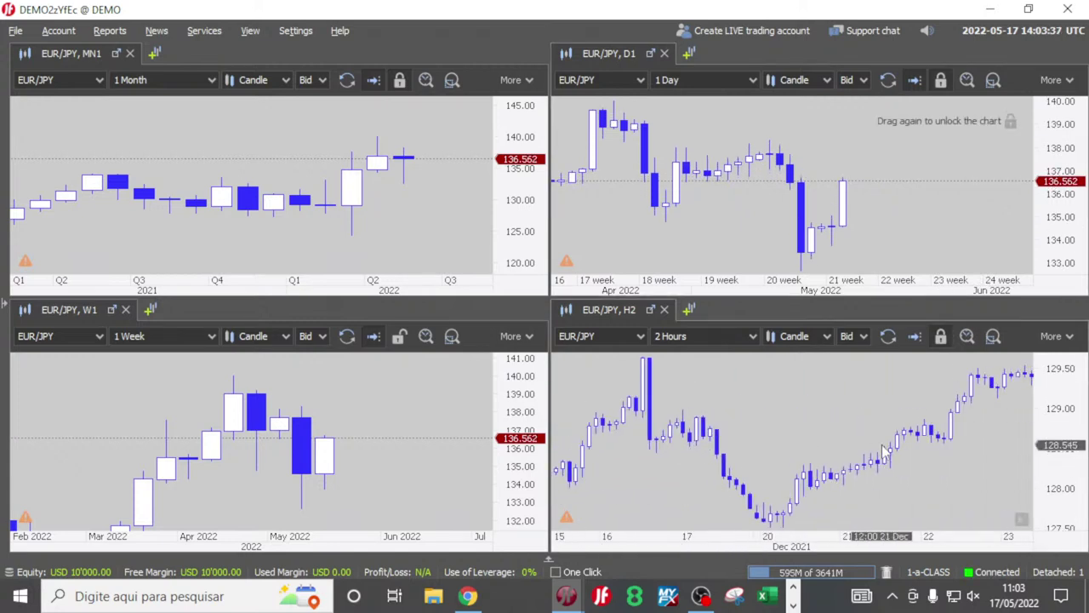
{"action": "scroll", "coordinate": [885, 453], "scroll_direction": "up", "scroll_amount": 2}
{"action": "left_click_drag", "start_coordinate": [885, 454], "coordinate": [600, 437]}
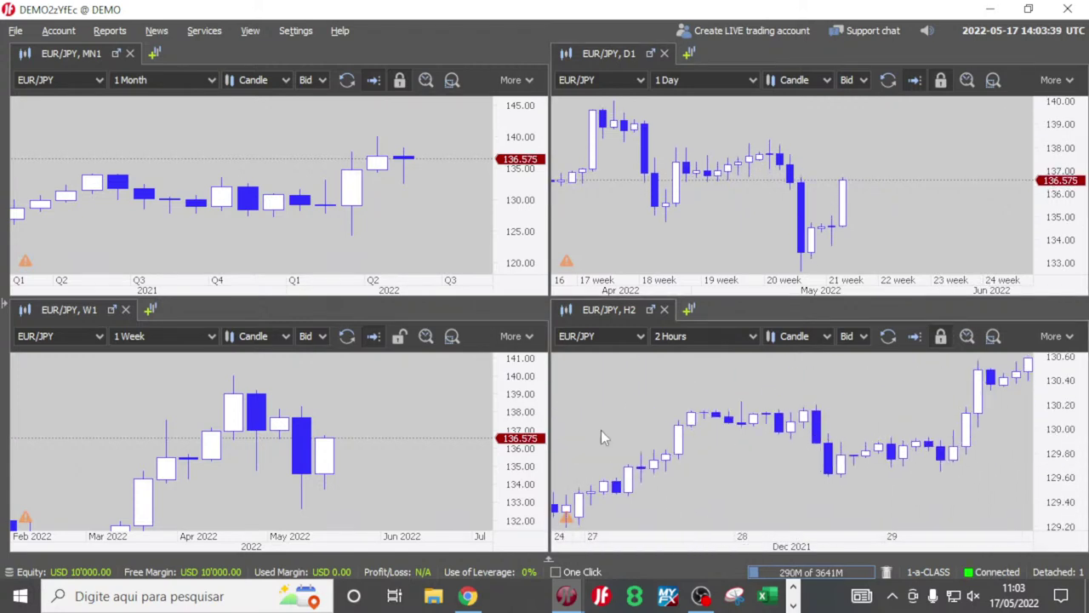
{"action": "left_click_drag", "start_coordinate": [922, 423], "coordinate": [842, 400]}
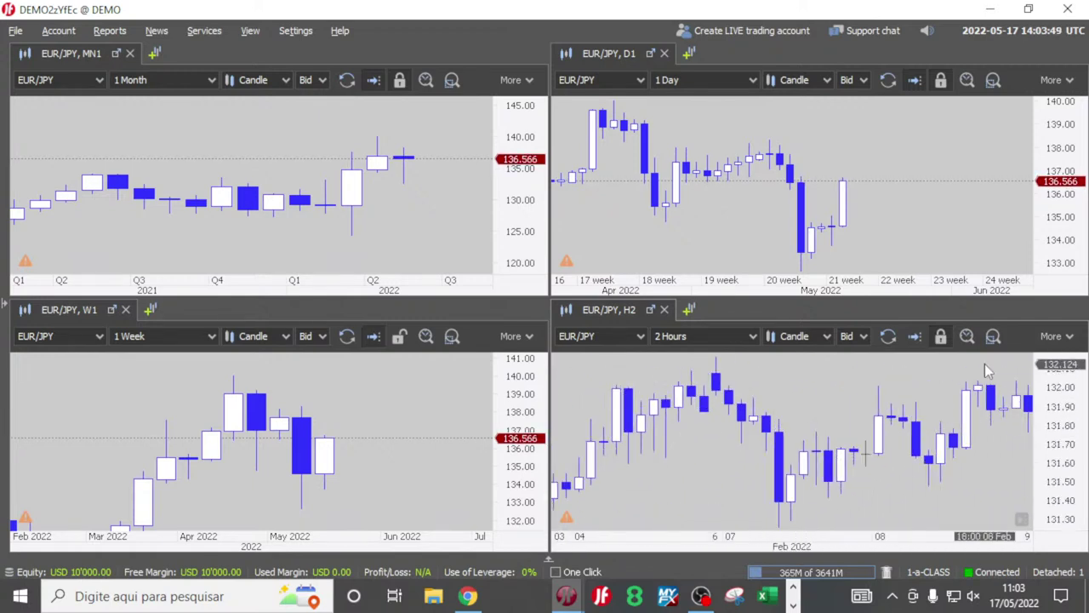
{"action": "scroll", "coordinate": [987, 413], "scroll_direction": "up", "scroll_amount": 2}
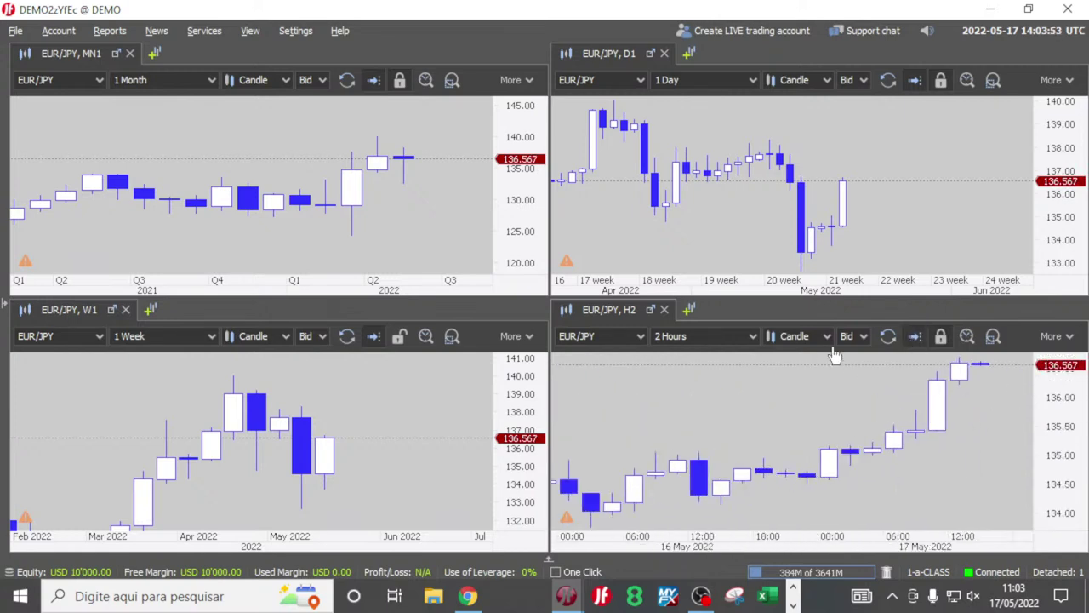
{"action": "left_click", "coordinate": [940, 337]}
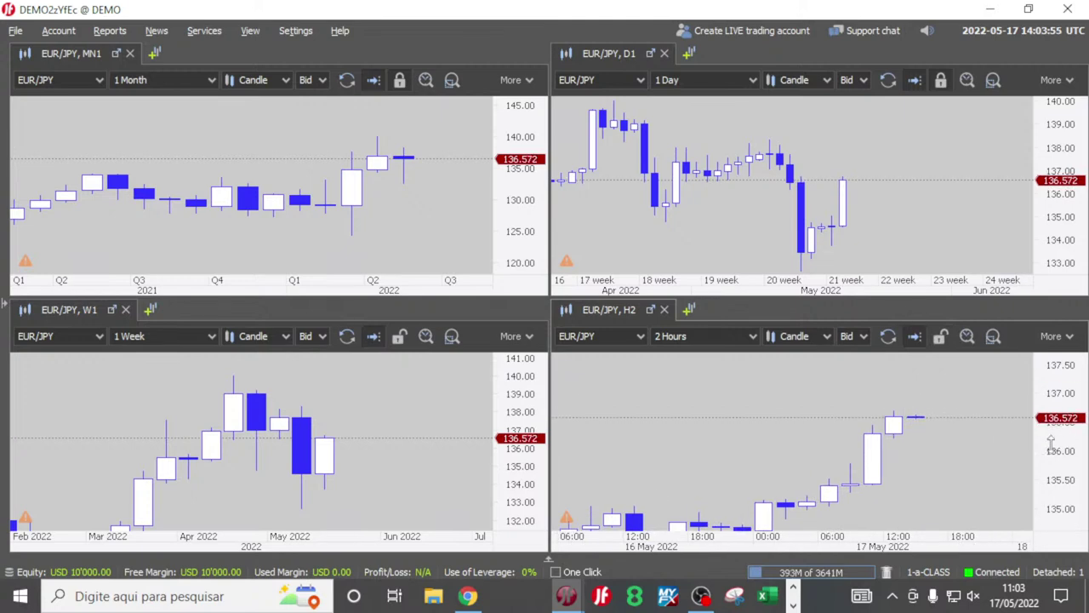
{"action": "left_click_drag", "start_coordinate": [1051, 443], "coordinate": [1049, 459]}
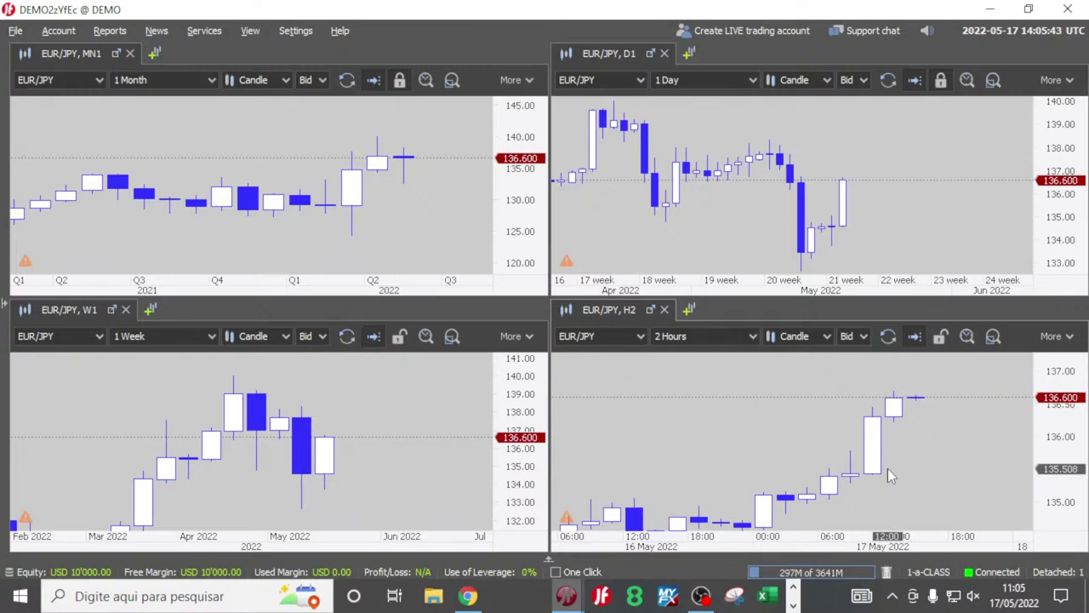
{"action": "left_click", "coordinate": [983, 9]}
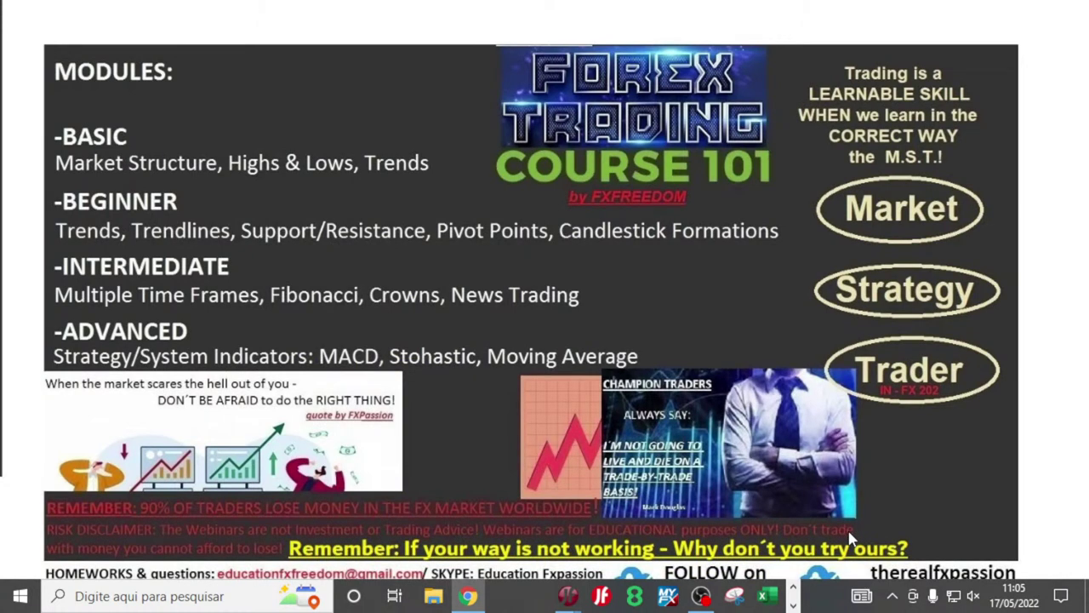
{"action": "mouse_move", "coordinate": [567, 596]}
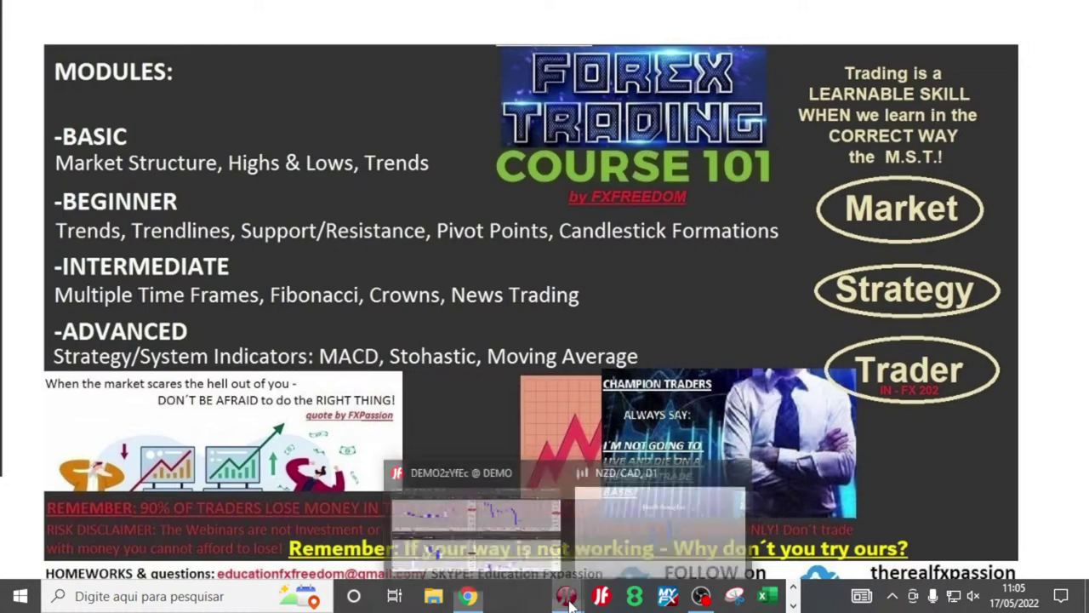
{"action": "left_click", "coordinate": [528, 535]}
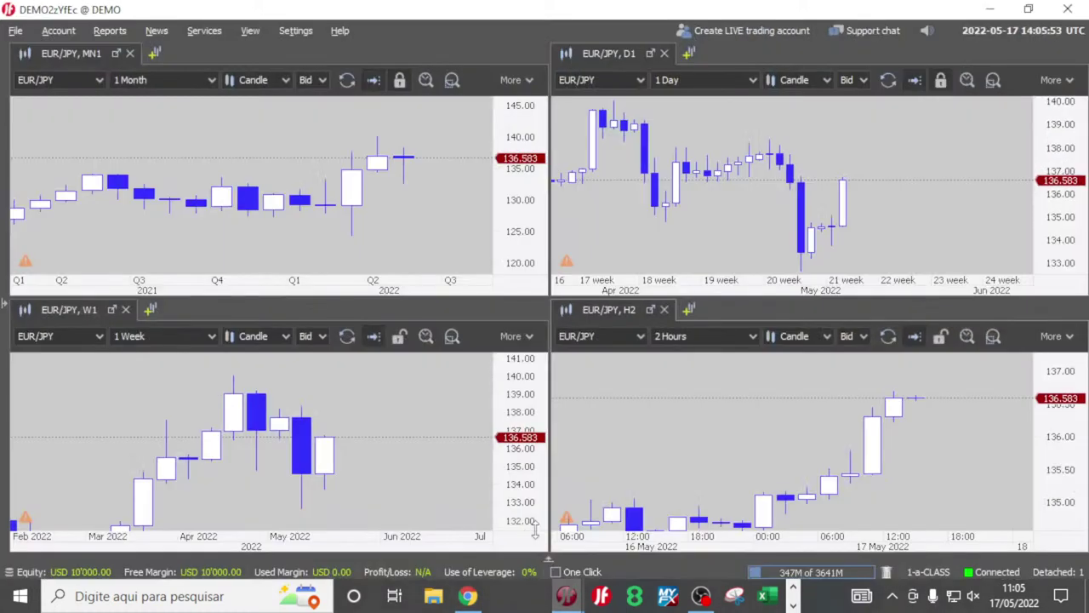
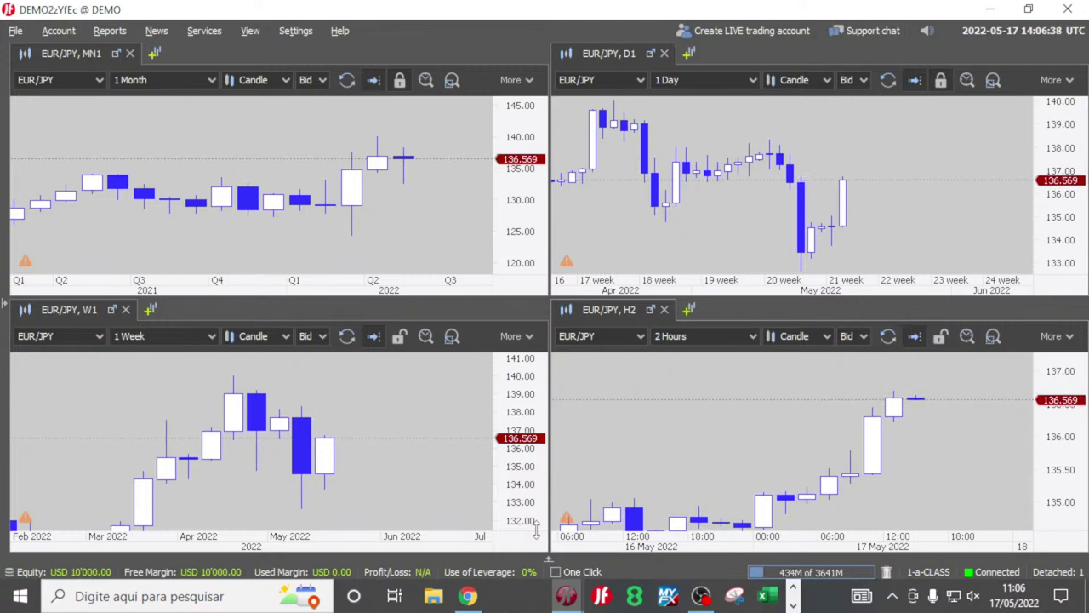
Show the daily EUR/JPY chart in full screen with candles back to February 2022 in view.
{"action": "right_click", "coordinate": [613, 57]}
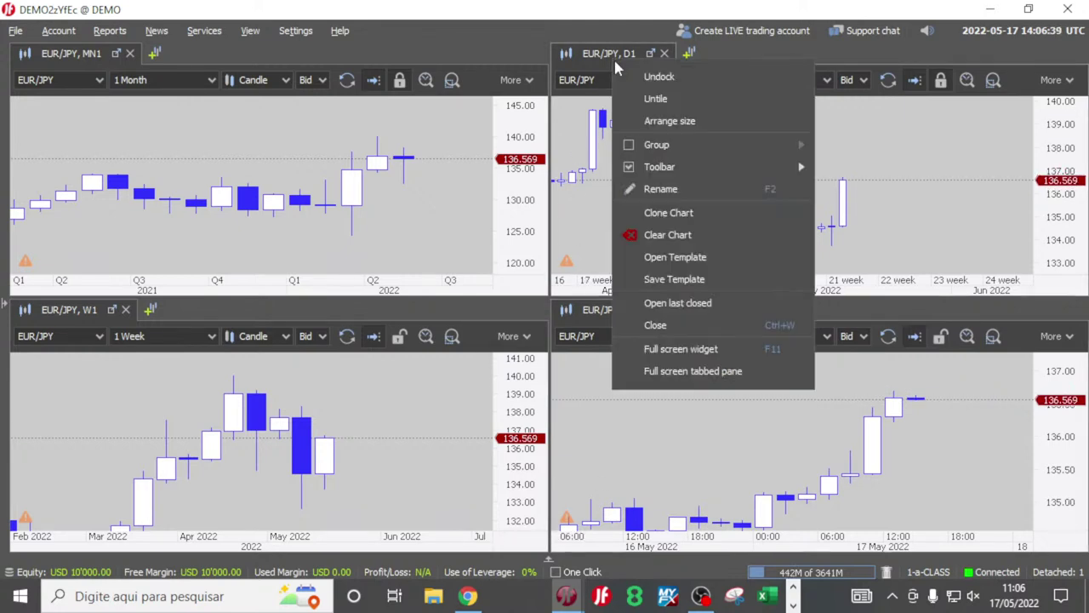
{"action": "left_click", "coordinate": [708, 368]}
{"action": "scroll", "coordinate": [789, 397], "scroll_direction": "down", "scroll_amount": 4}
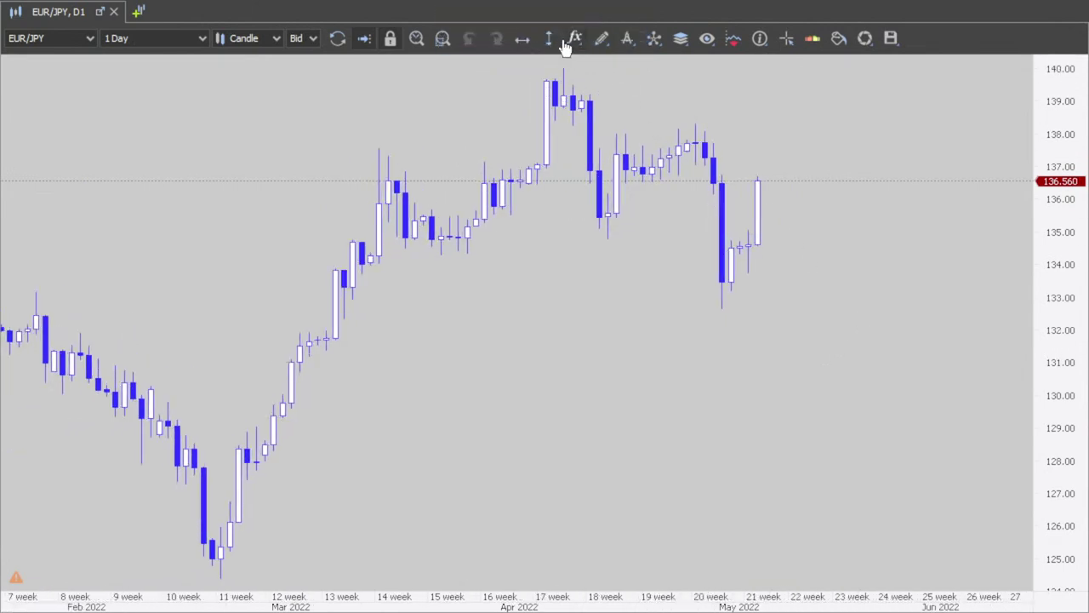
Place a horizontal price marker at about 136.77 on the daily EUR/JPY chart.
{"action": "left_click", "coordinate": [522, 38]}
{"action": "left_click", "coordinate": [663, 80]}
{"action": "left_click_drag", "start_coordinate": [661, 80], "coordinate": [848, 178]}
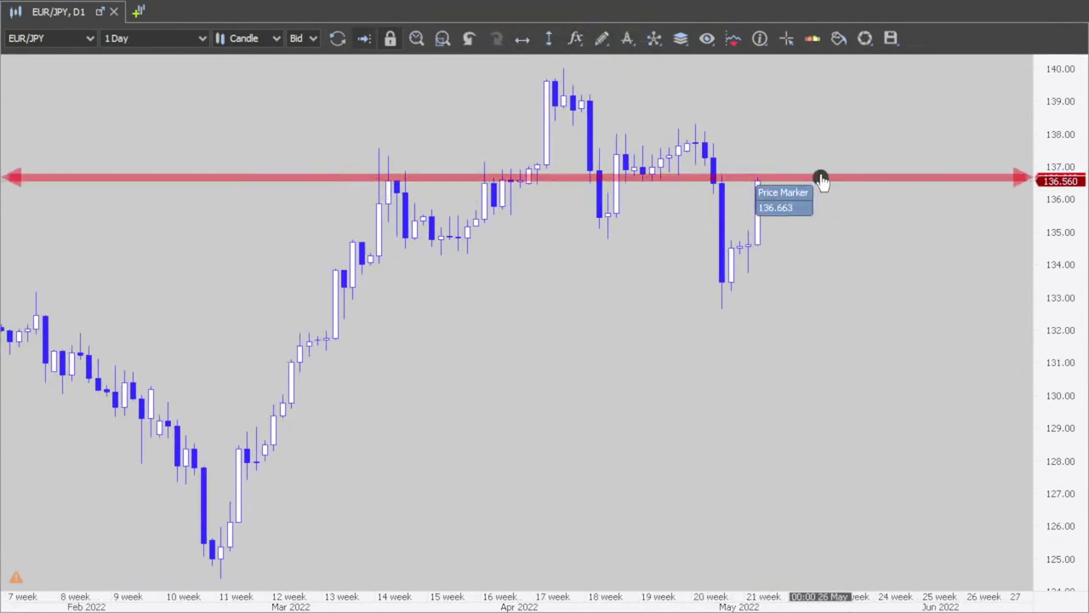
Format the price marker as a black dashed line of the thinnest width and move it to 136.559.
{"action": "right_click", "coordinate": [822, 176]}
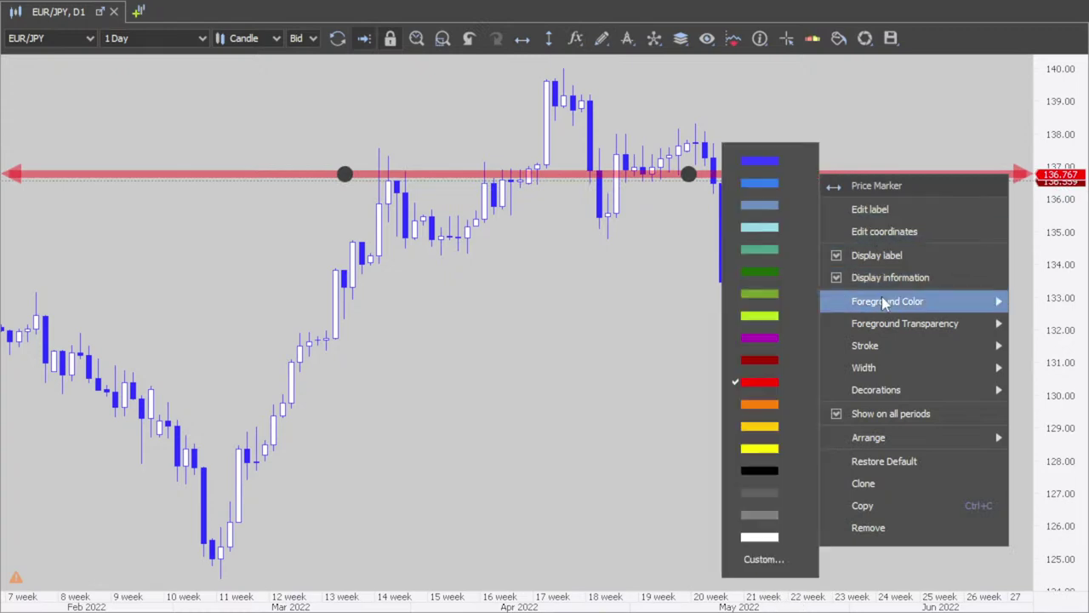
{"action": "mouse_move", "coordinate": [865, 355]}
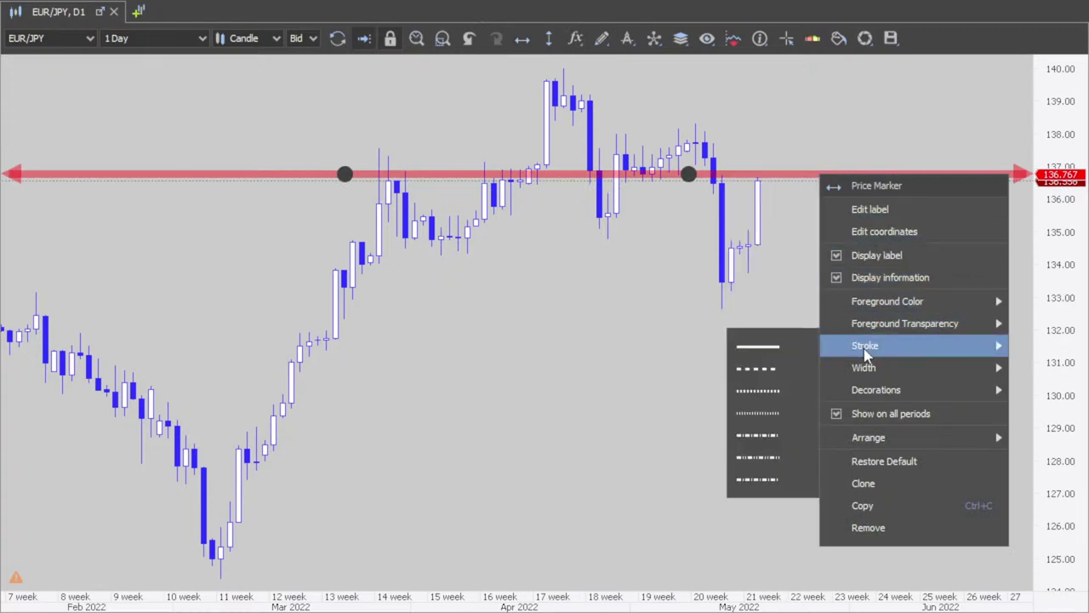
{"action": "left_click", "coordinate": [751, 368]}
{"action": "left_click", "coordinate": [787, 373]}
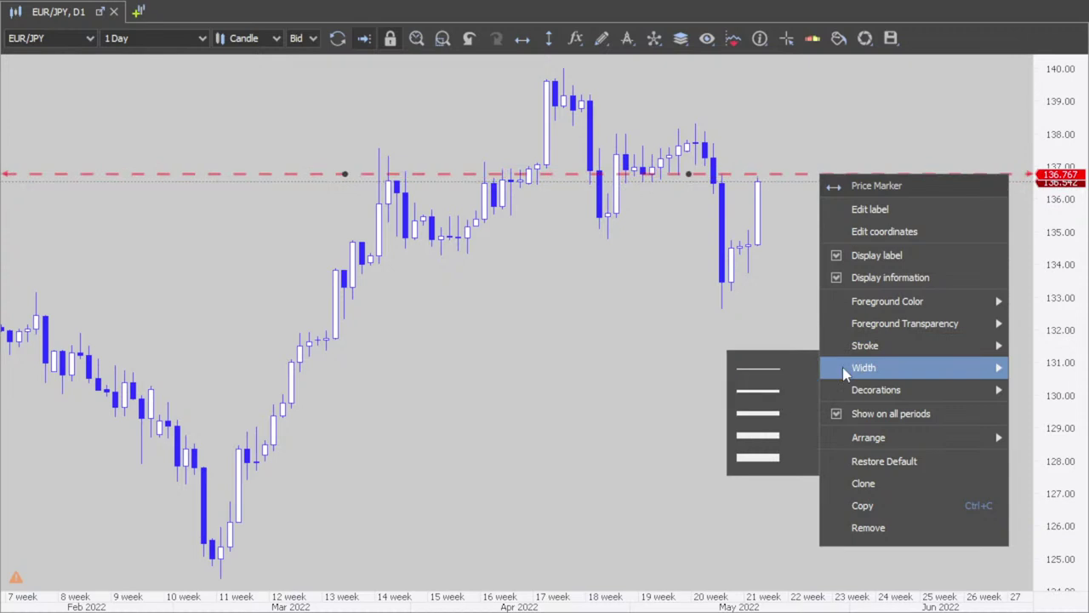
{"action": "mouse_move", "coordinate": [875, 302]}
{"action": "left_click", "coordinate": [759, 470]}
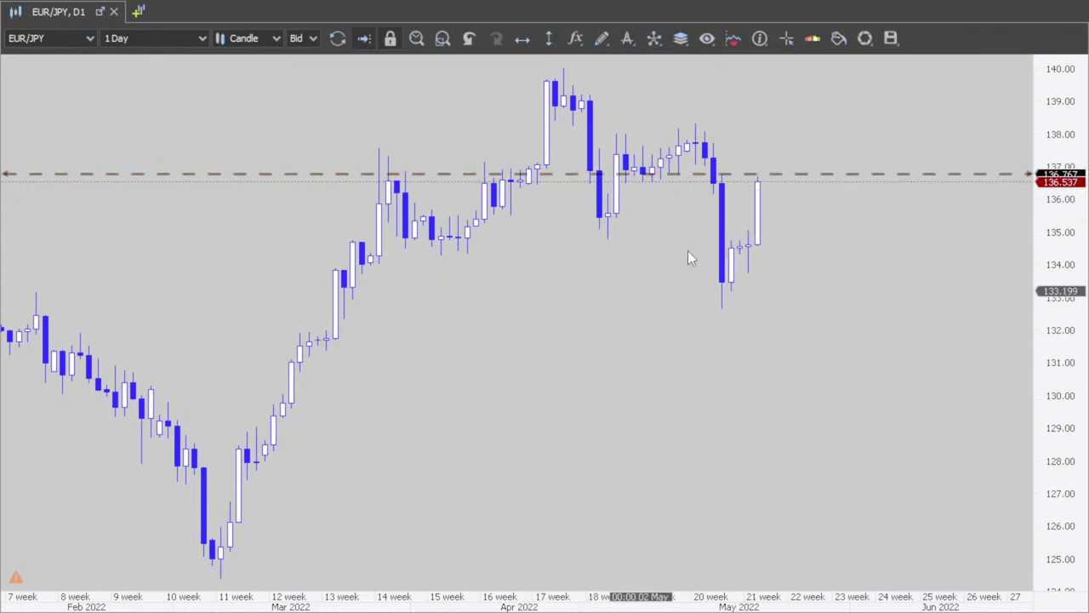
{"action": "left_click_drag", "start_coordinate": [789, 175], "coordinate": [789, 180]}
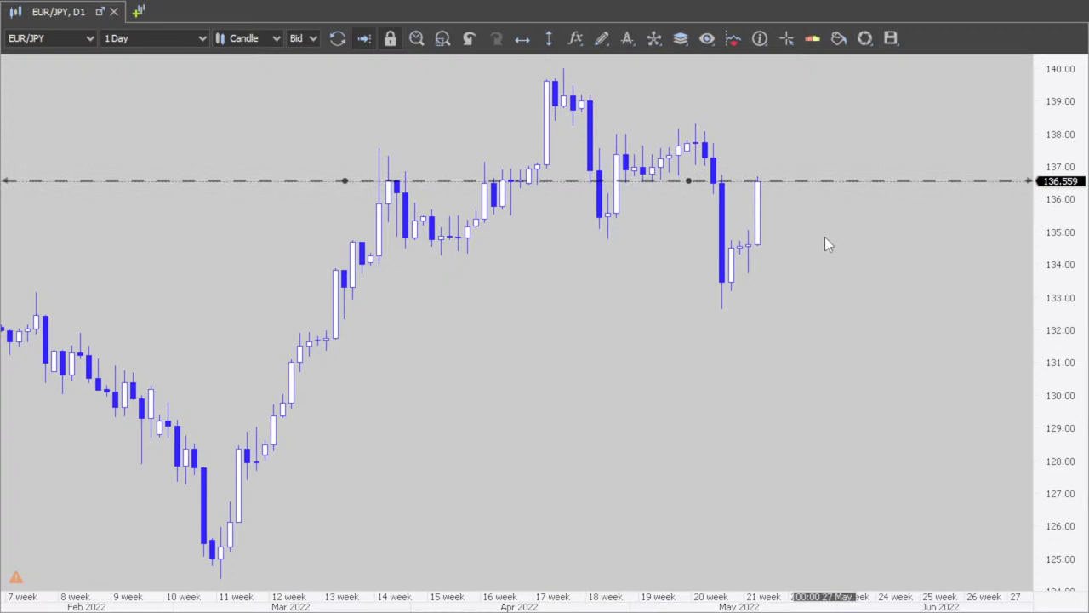
Add the text "Traders Errors:" in the empty area after the latest candles, just below the dashed price line.
{"action": "left_click_drag", "start_coordinate": [594, 303], "coordinate": [430, 346]}
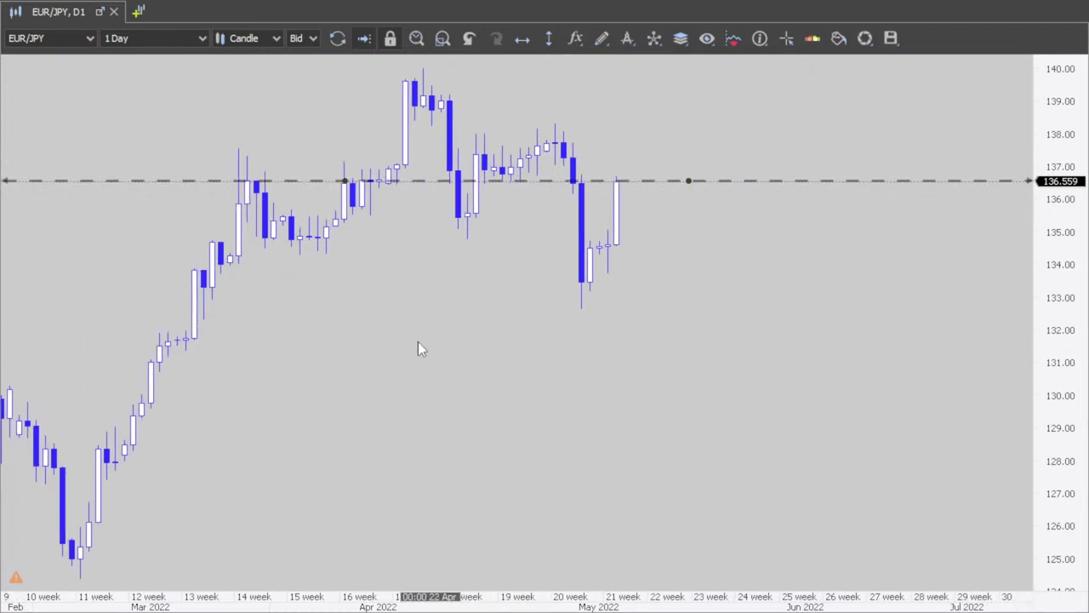
{"action": "left_click", "coordinate": [602, 38]}
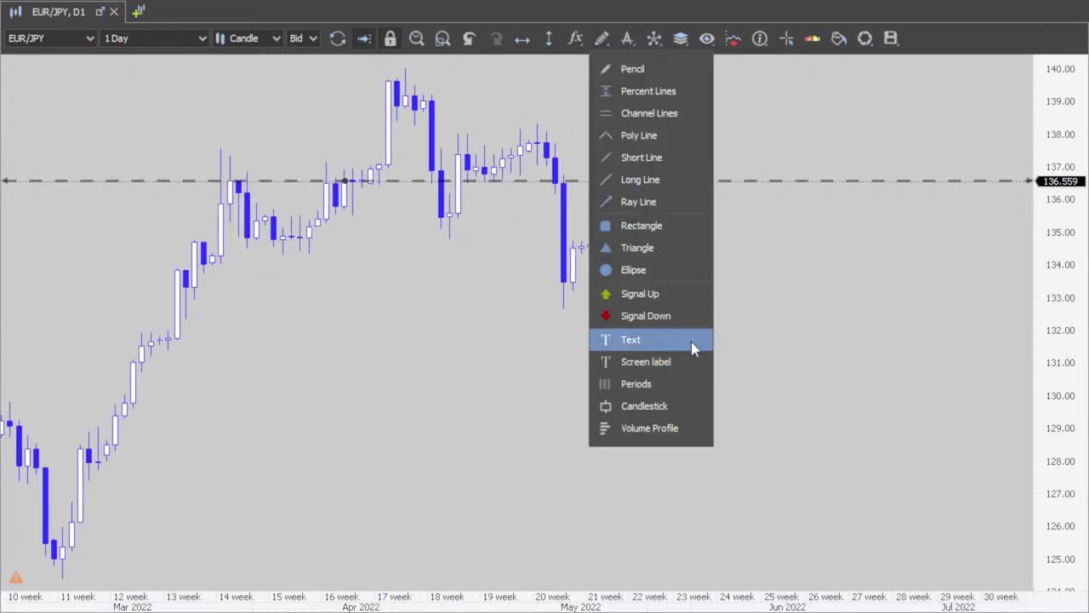
{"action": "left_click", "coordinate": [693, 341]}
{"action": "left_click", "coordinate": [668, 209]}
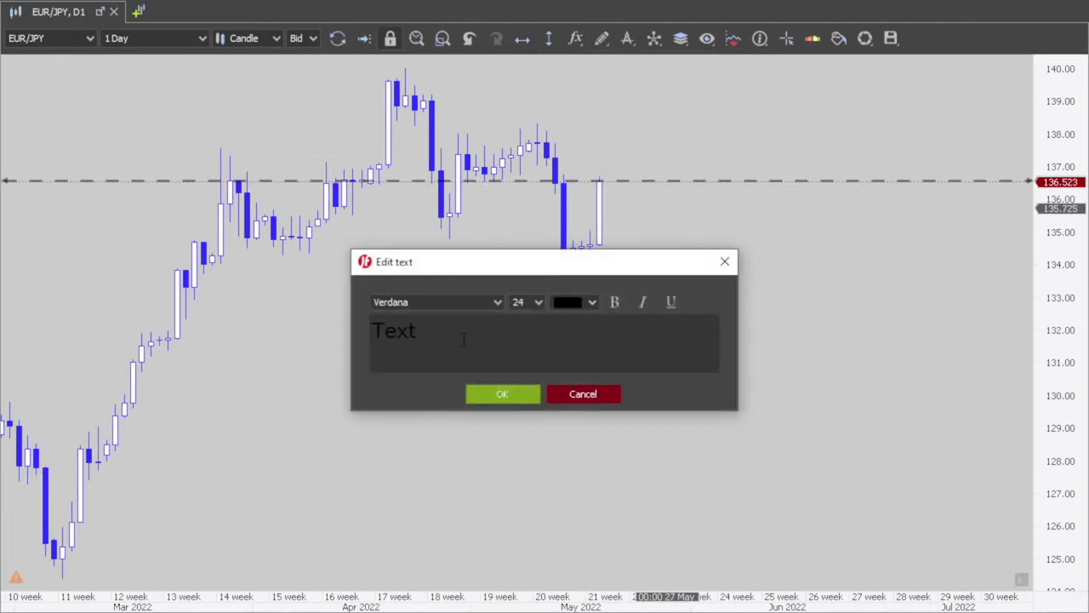
{"action": "key", "text": "BackSpace"}
{"action": "key", "text": "BackSpace"}
{"action": "key", "text": "BackSpace"}
{"action": "type", "text": "raders Errors:"}
{"action": "key", "text": "Return"}
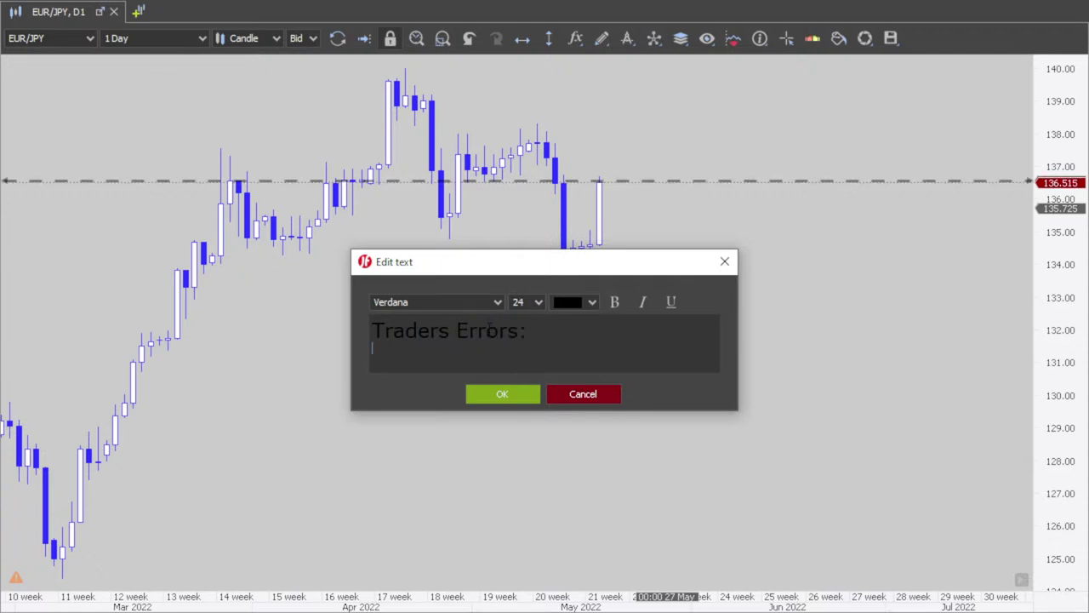
{"action": "left_click", "coordinate": [481, 398]}
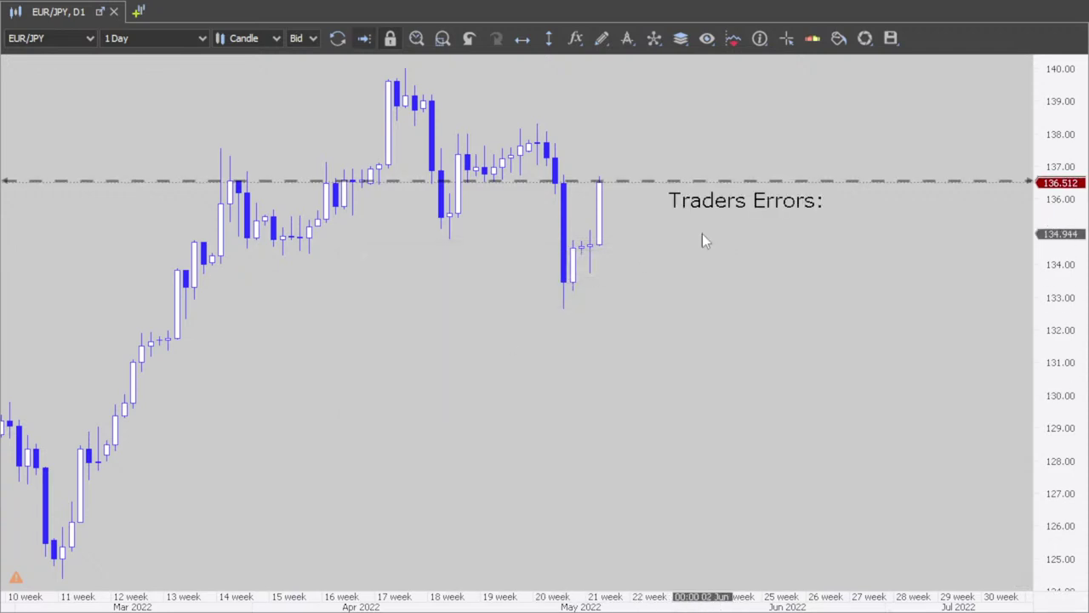
Extend the heading to "Traders Errors: - Probabilistic Thinking:" and move it below the April–May candles at about the 131.5 level.
{"action": "left_click_drag", "start_coordinate": [823, 361], "coordinate": [898, 375]}
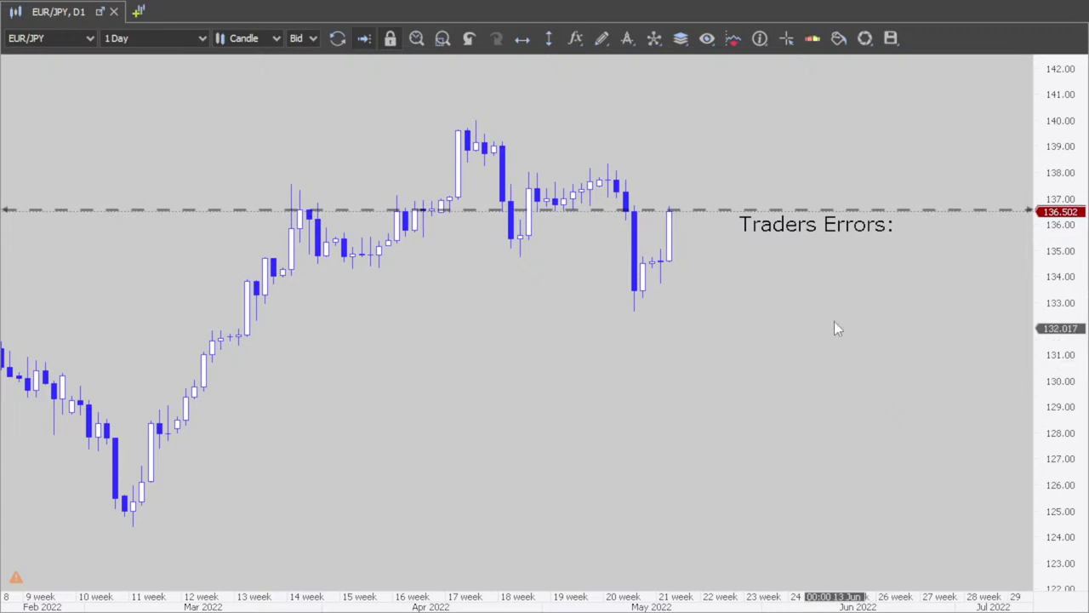
{"action": "left_click", "coordinate": [815, 231]}
{"action": "right_click", "coordinate": [815, 232]}
{"action": "left_click", "coordinate": [846, 260]}
{"action": "type", "text": "- Prob"}
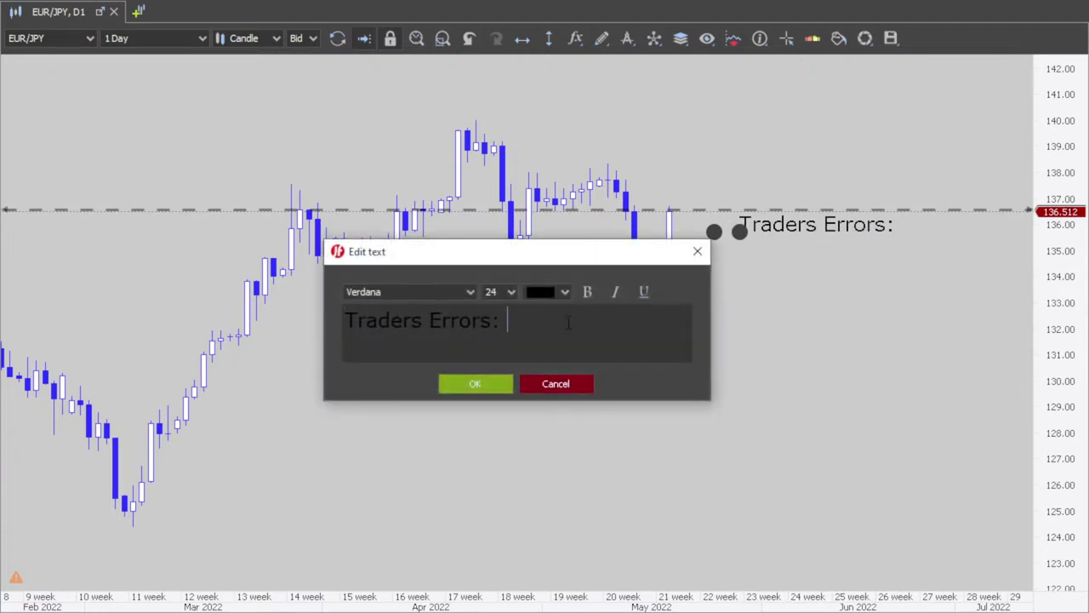
{"action": "type", "text": "ab"}
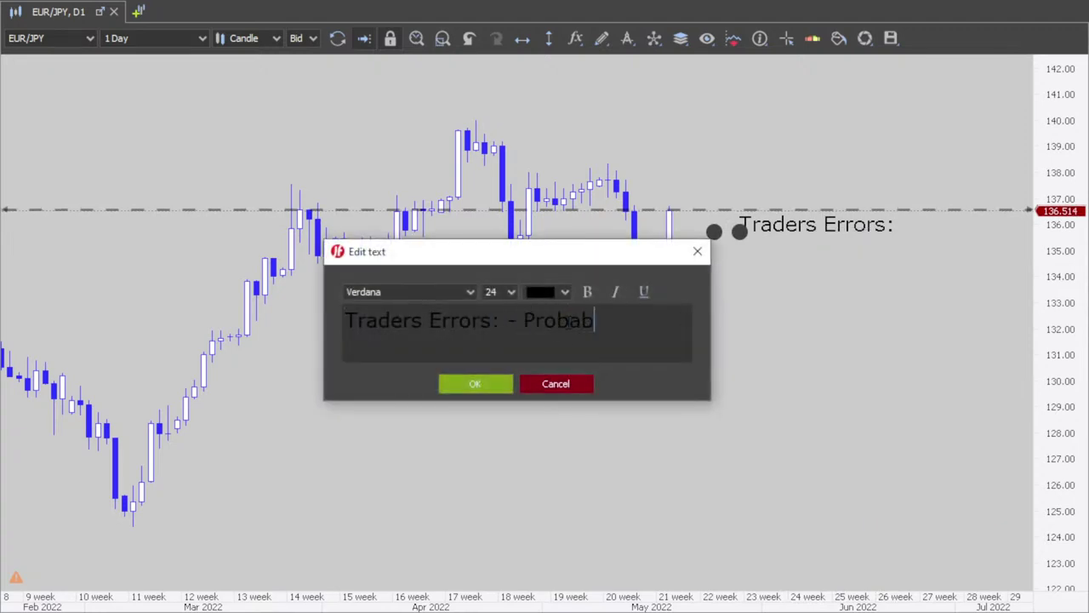
{"action": "type", "text": "ilistic Thi"}
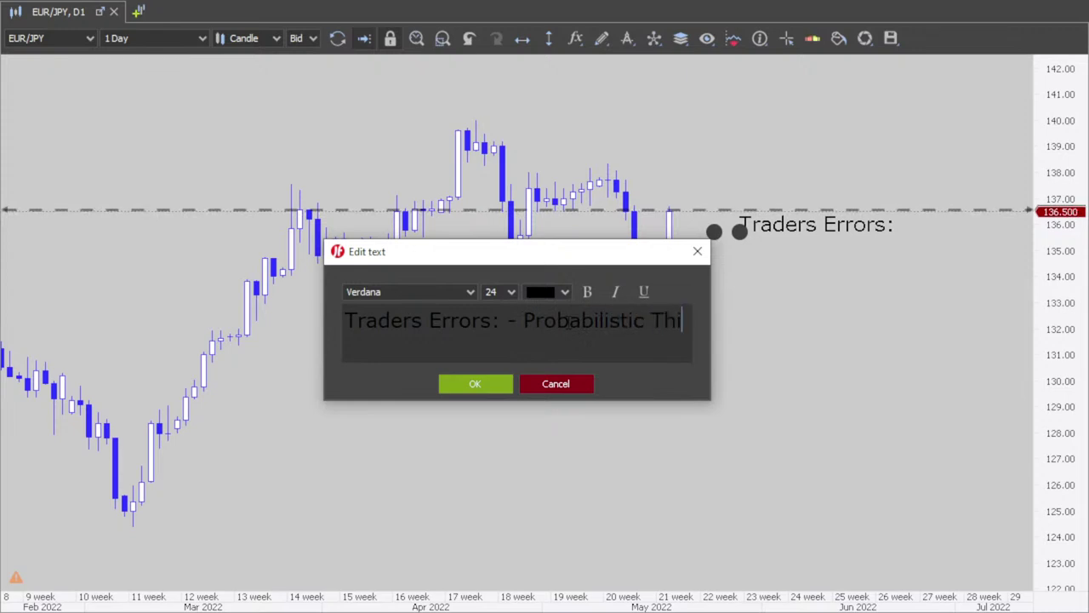
{"action": "type", "text": "nking:"}
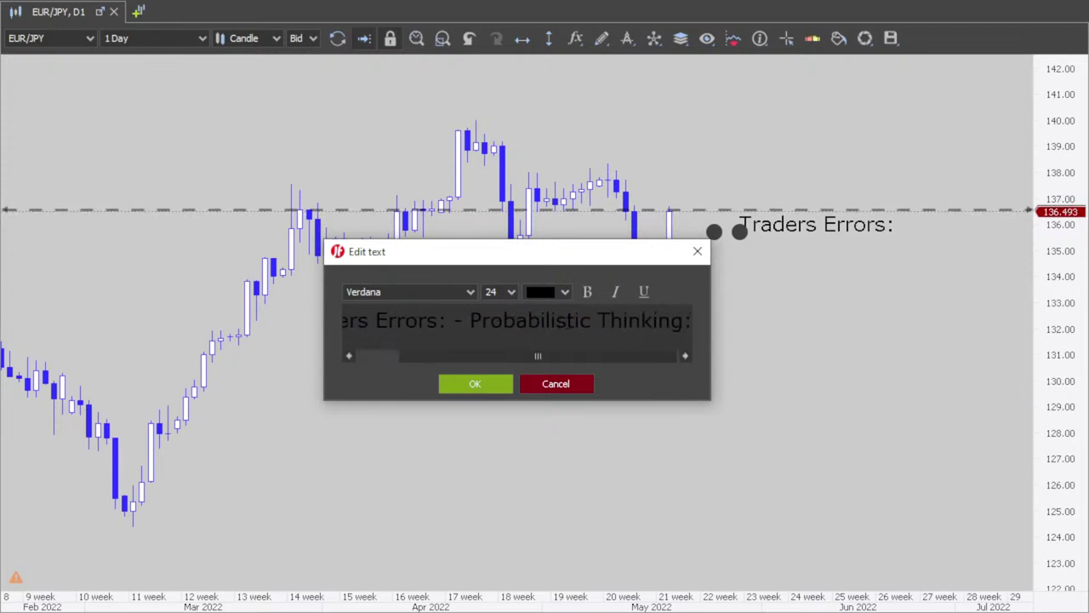
{"action": "left_click", "coordinate": [480, 387]}
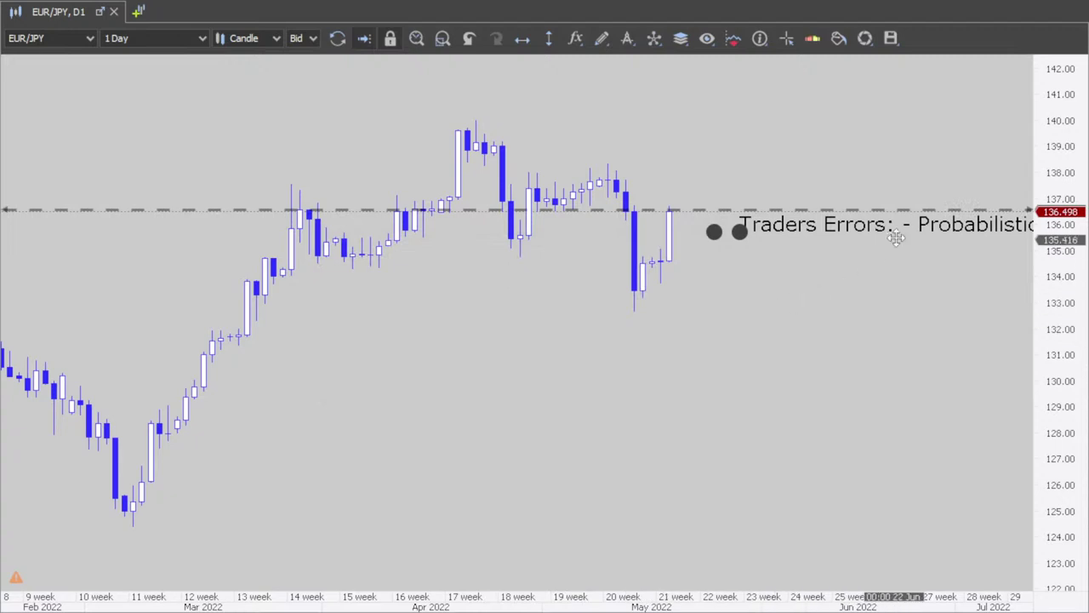
{"action": "left_click_drag", "start_coordinate": [897, 233], "coordinate": [611, 342]}
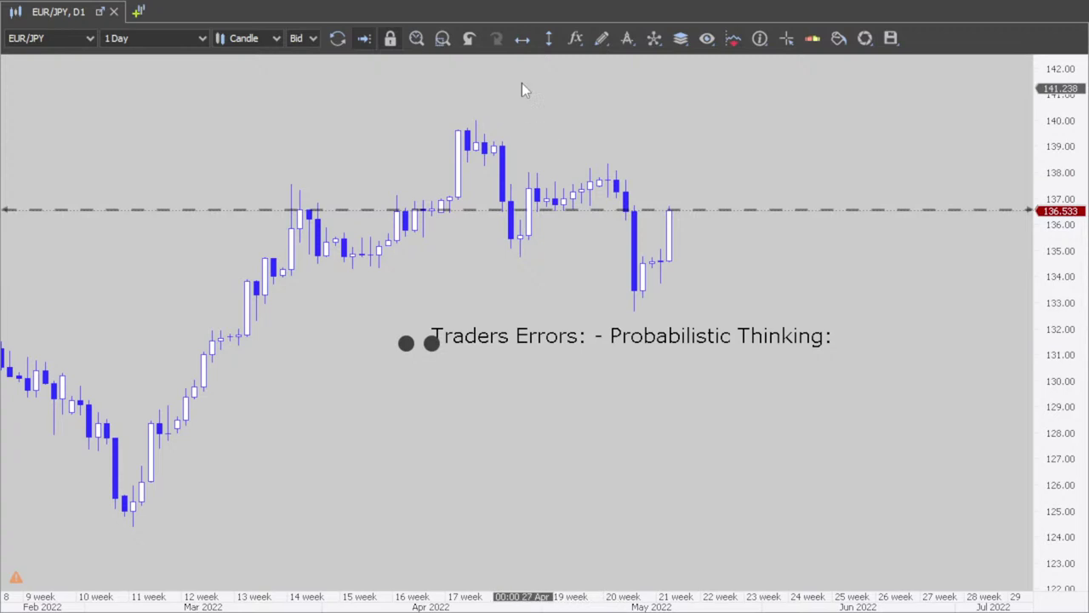
Add the text "Buying at Resistance" directly beneath the heading and align it with the heading's start.
{"action": "left_click", "coordinate": [602, 38]}
{"action": "left_click", "coordinate": [674, 342]}
{"action": "left_click", "coordinate": [543, 353]}
{"action": "key", "text": "BackSpace"}
{"action": "key", "text": "BackSpace"}
{"action": "key", "text": "BackSpace"}
{"action": "key", "text": "BackSpace"}
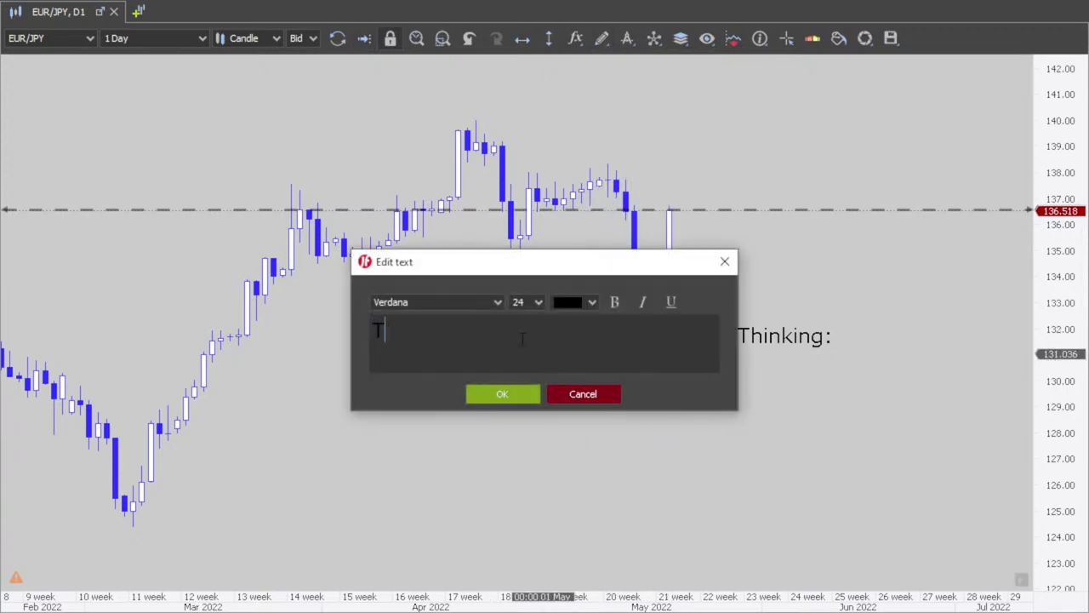
{"action": "type", "text": "Buying"}
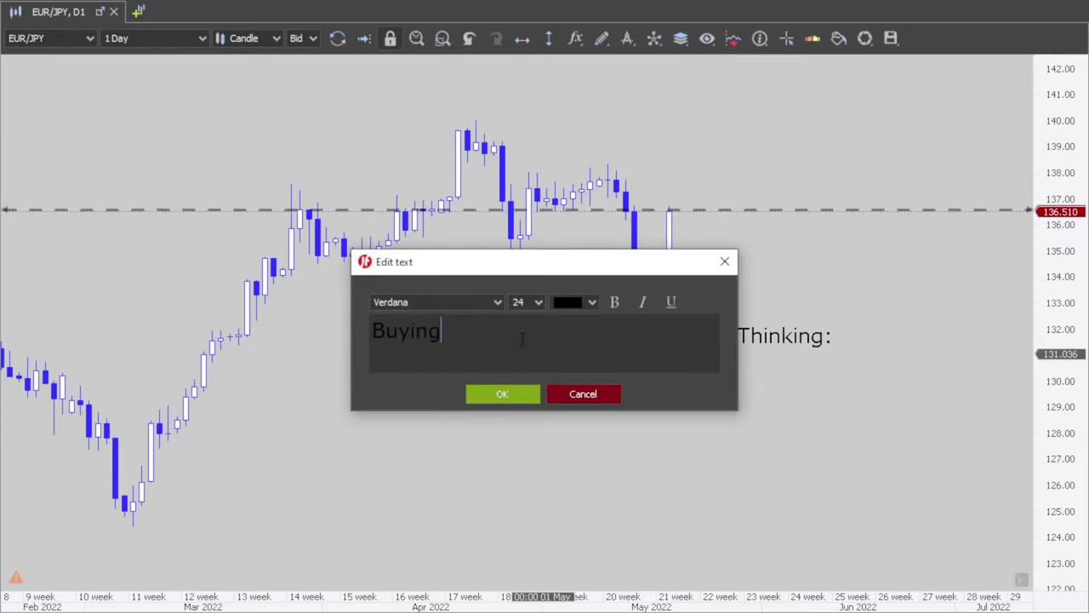
{"action": "type", "text": " at Resistance"}
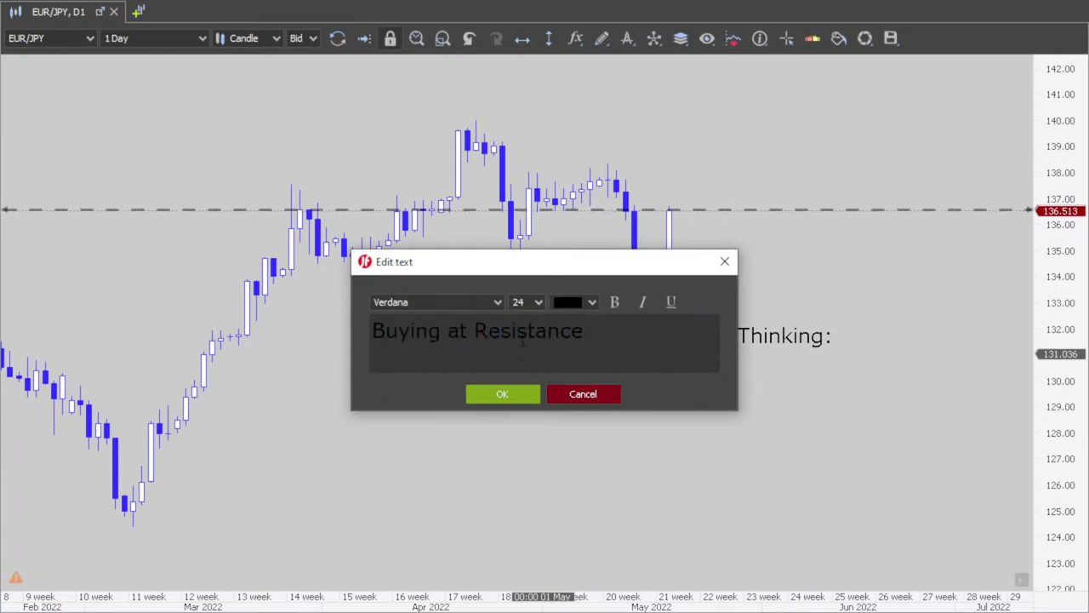
{"action": "left_click", "coordinate": [529, 395]}
{"action": "left_click_drag", "start_coordinate": [561, 375], "coordinate": [446, 388]}
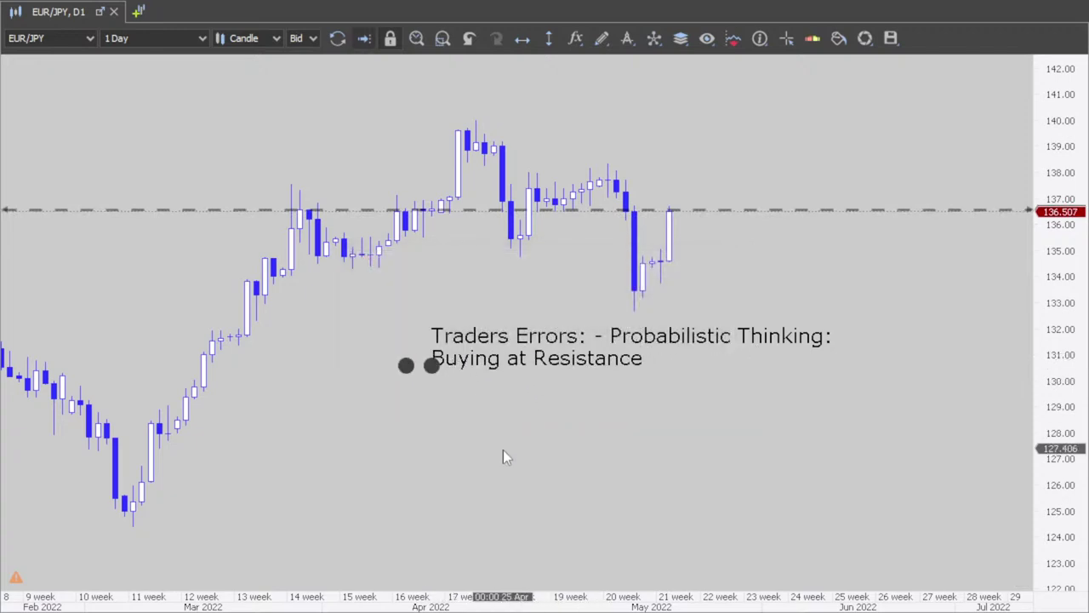
Add a second dashed horizontal price marker, color it red and move it to 136.758, just above the black one.
{"action": "left_click", "coordinate": [524, 38]}
{"action": "left_click", "coordinate": [541, 146]}
{"action": "left_click_drag", "start_coordinate": [540, 145], "coordinate": [506, 115]}
{"action": "right_click", "coordinate": [559, 114]}
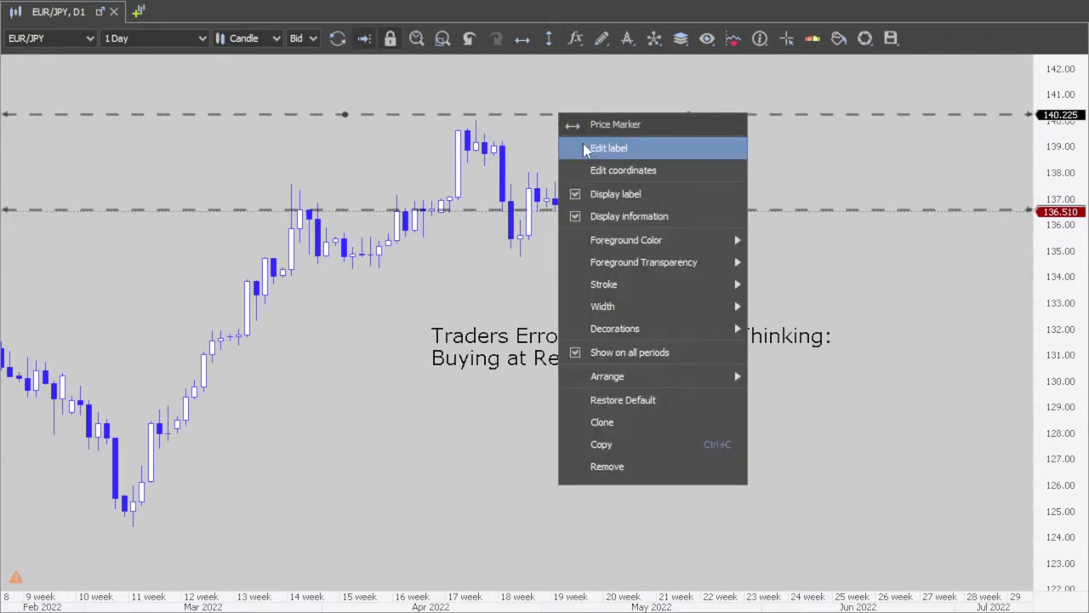
{"action": "mouse_move", "coordinate": [667, 240]}
{"action": "left_click", "coordinate": [786, 416]}
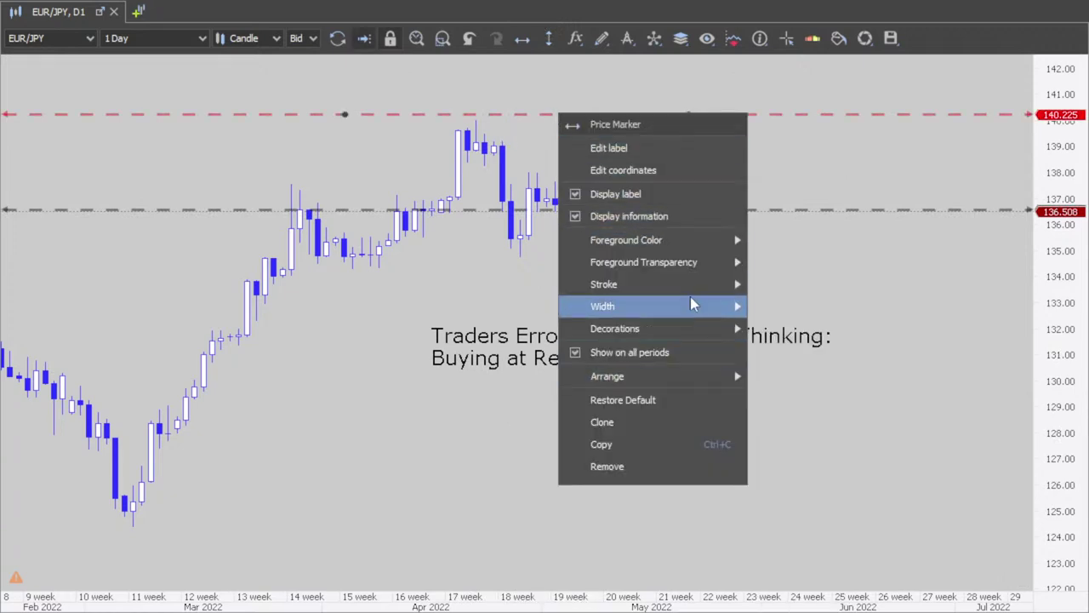
{"action": "left_click", "coordinate": [377, 119]}
{"action": "left_click_drag", "start_coordinate": [377, 119], "coordinate": [403, 212]}
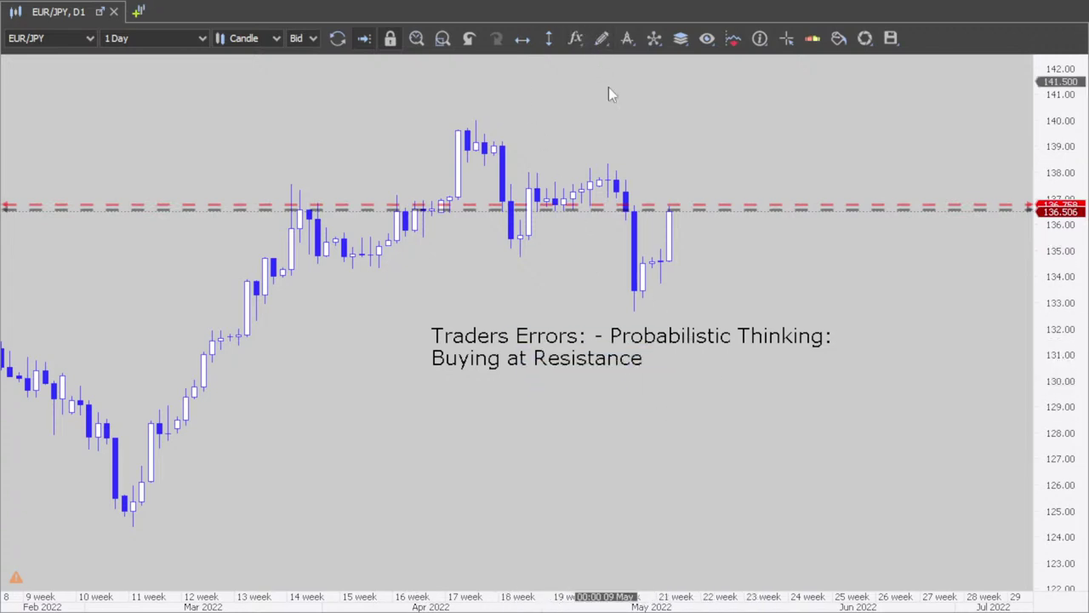
Draw a poly line from the April high near 140 through about 134.8 and 138.3 down to the May low near 133.
{"action": "left_click", "coordinate": [600, 38]}
{"action": "left_click", "coordinate": [628, 137]}
{"action": "left_click", "coordinate": [477, 121]}
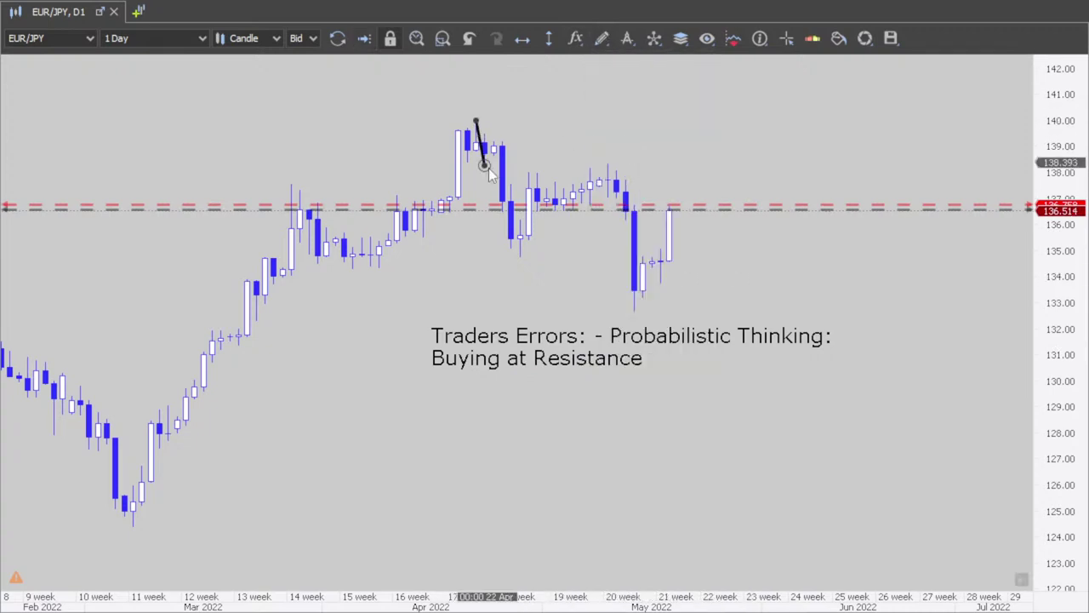
{"action": "left_click", "coordinate": [519, 256]}
{"action": "left_click", "coordinate": [608, 164]}
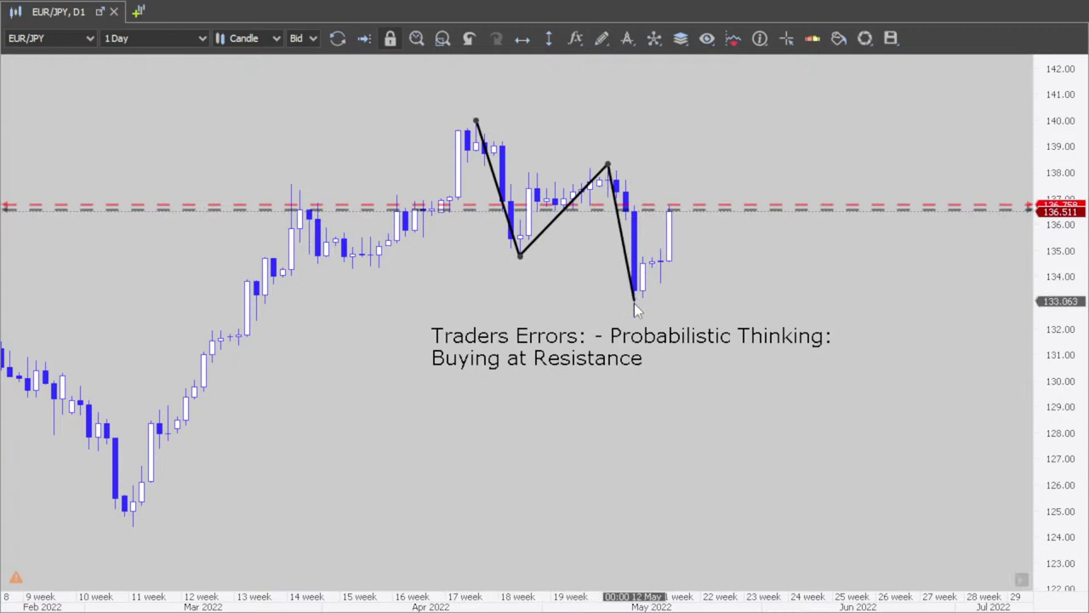
{"action": "left_click", "coordinate": [634, 306]}
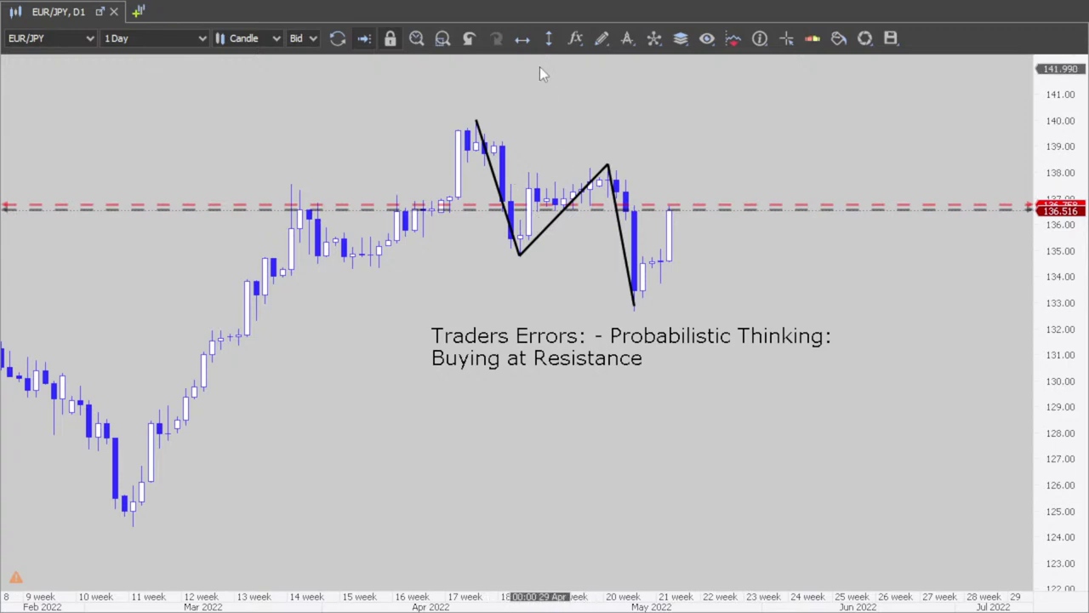
Draw an ellipse around the latest rising candles, spanning about 137.2 down to 133.7.
{"action": "left_click", "coordinate": [603, 48]}
{"action": "left_click", "coordinate": [640, 267]}
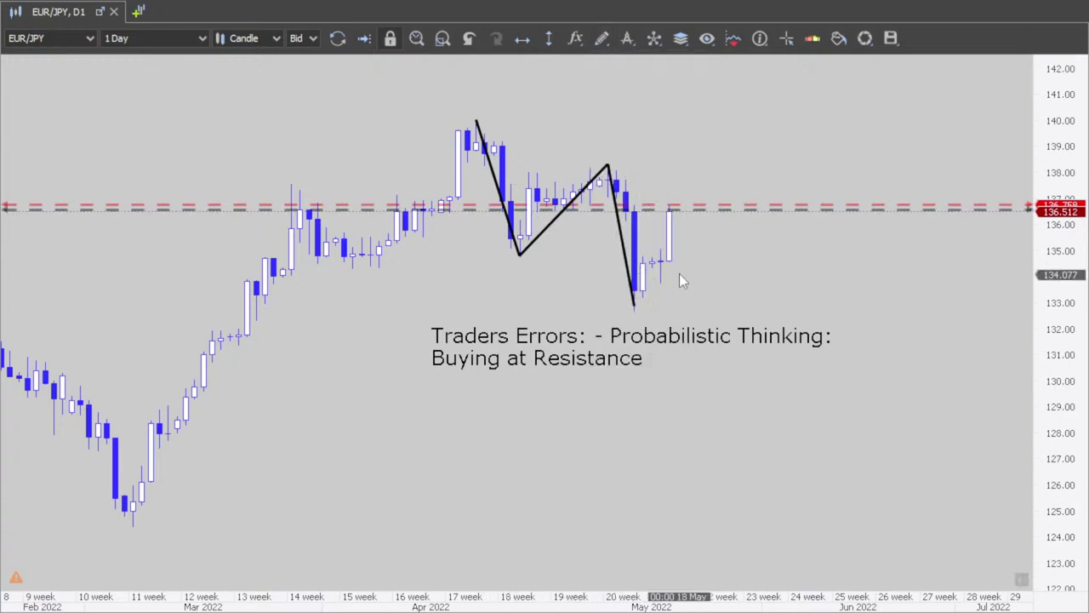
{"action": "left_click_drag", "start_coordinate": [653, 196], "coordinate": [679, 283]}
{"action": "left_click", "coordinate": [705, 260]}
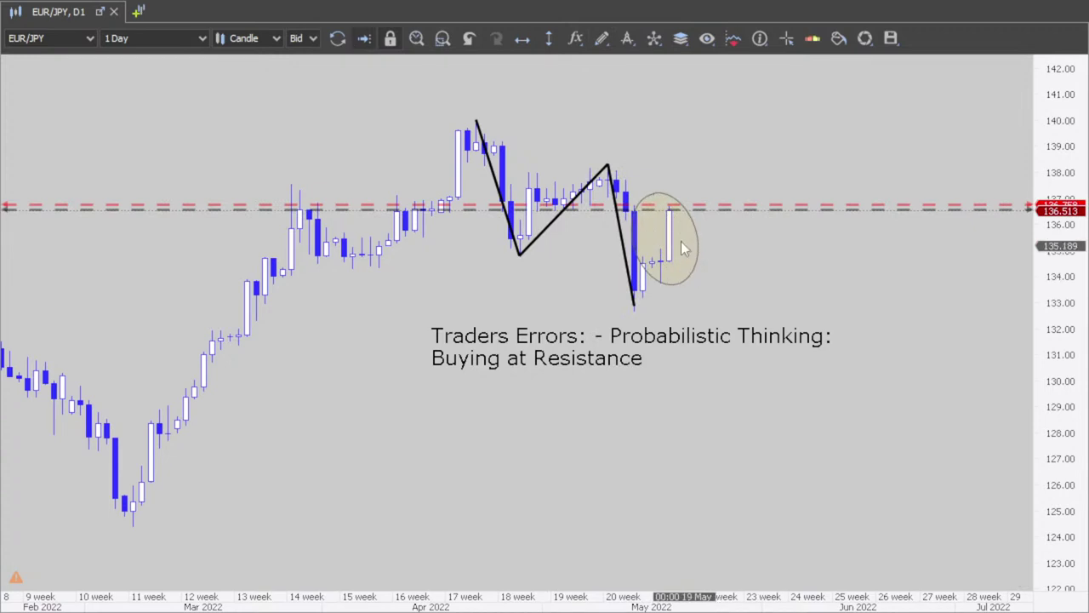
Draw a short line parallel to the poly line's last downward leg, spanning 4 candles and about 556 pips.
{"action": "left_click", "coordinate": [601, 38]}
{"action": "left_click", "coordinate": [634, 157]}
{"action": "mouse_move", "coordinate": [622, 159]}
{"action": "left_mouse_down"}
{"action": "mouse_move", "coordinate": [662, 259]}
{"action": "mouse_move", "coordinate": [662, 303]}
{"action": "left_mouse_up"}
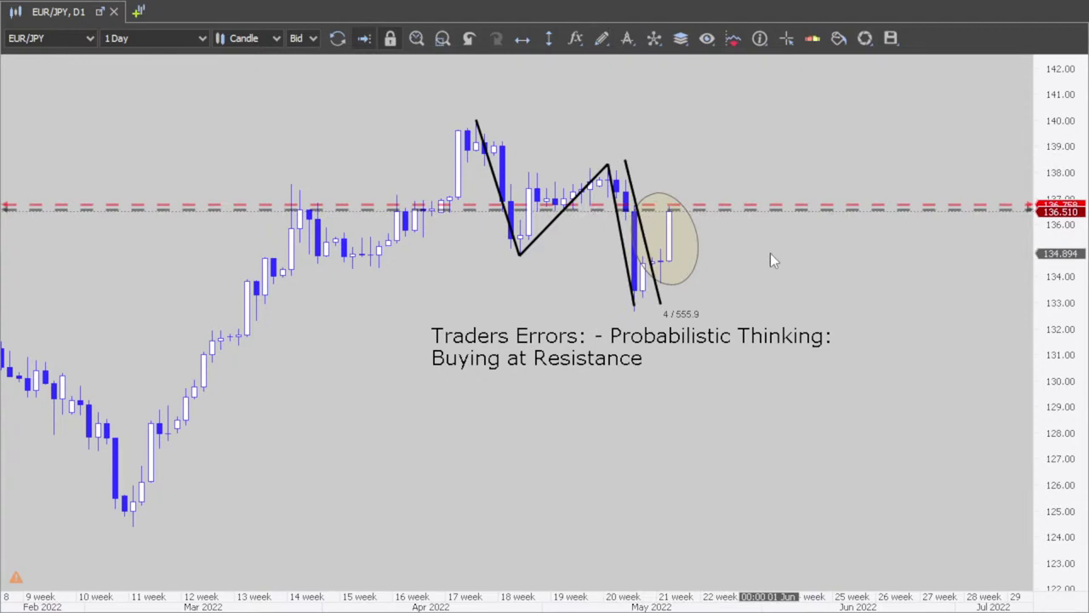
{"action": "right_click", "coordinate": [647, 248]}
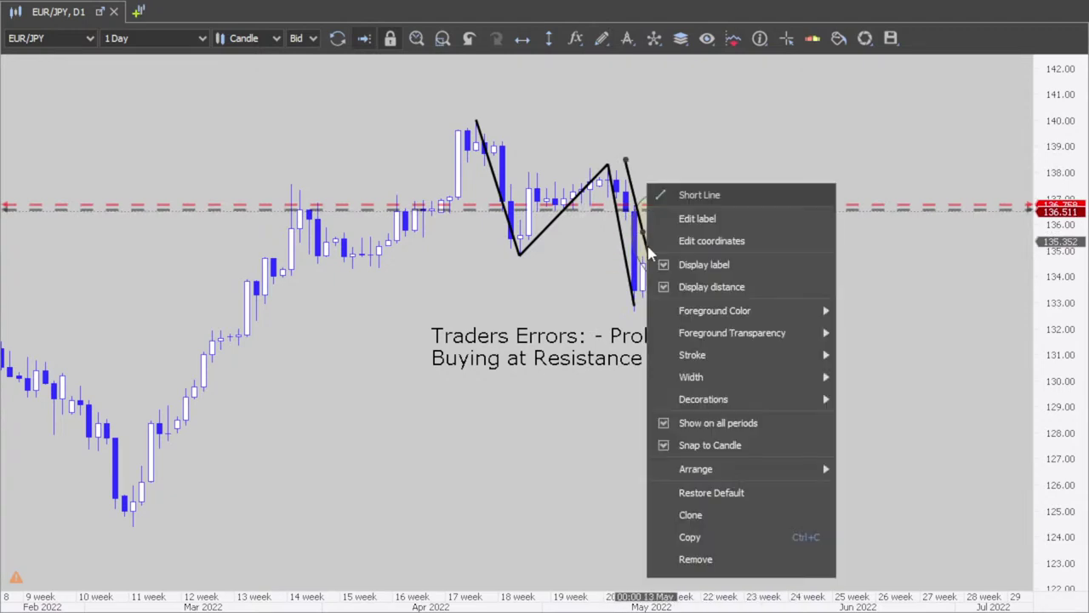
{"action": "left_click", "coordinate": [549, 256]}
Draw an ellipse around the mid-April candles at the price markers and a short descending line through it, 16 candles and about 373 pips long.
{"action": "left_click", "coordinate": [601, 38]}
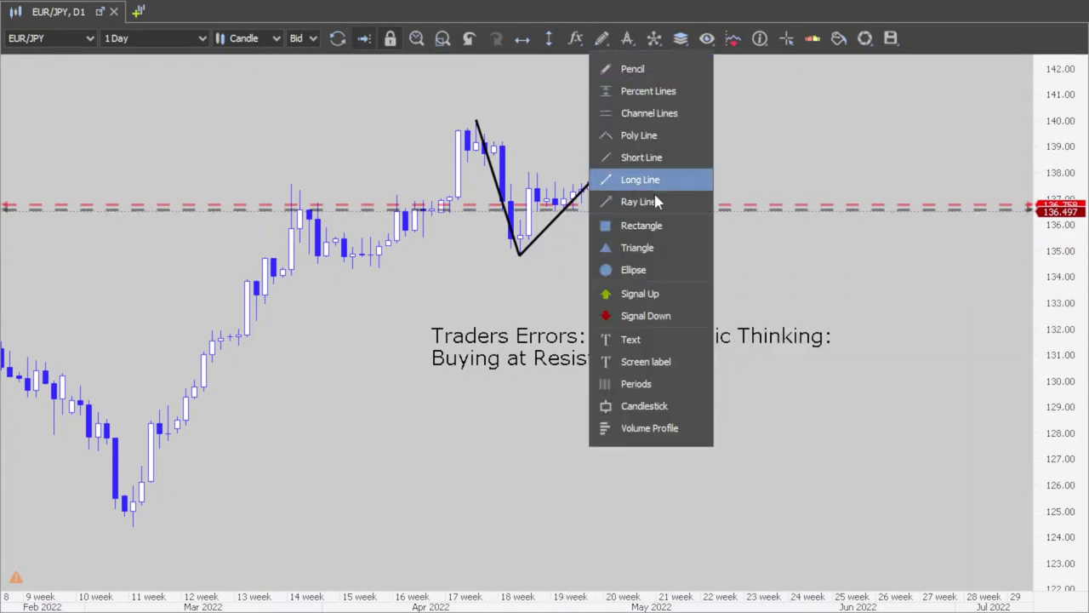
{"action": "left_click", "coordinate": [634, 270]}
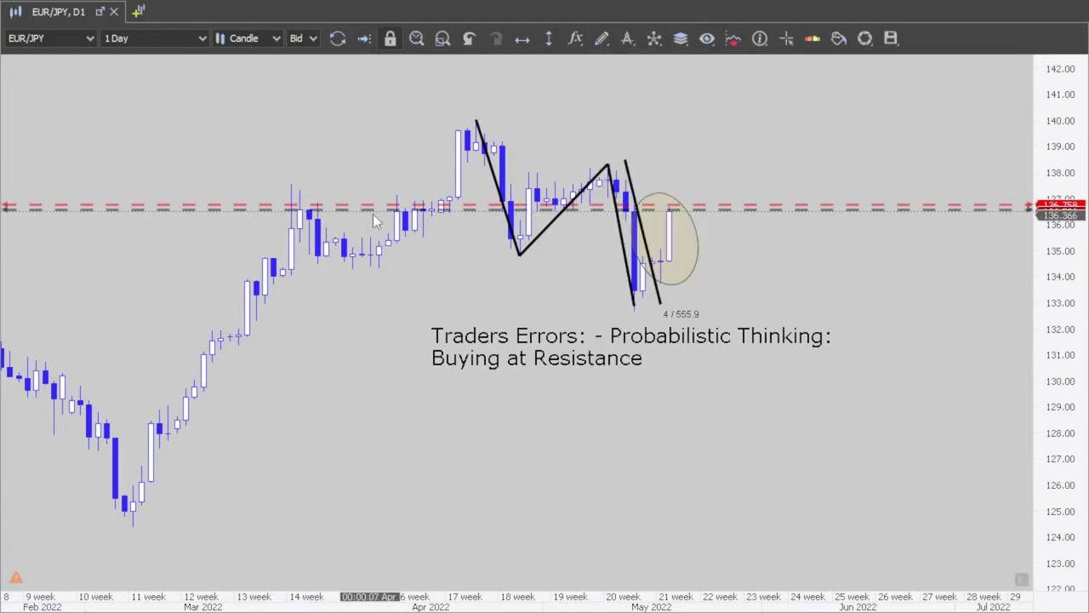
{"action": "mouse_move", "coordinate": [360, 188]}
{"action": "left_mouse_down"}
{"action": "mouse_move", "coordinate": [407, 266]}
{"action": "mouse_move", "coordinate": [430, 249]}
{"action": "left_mouse_up"}
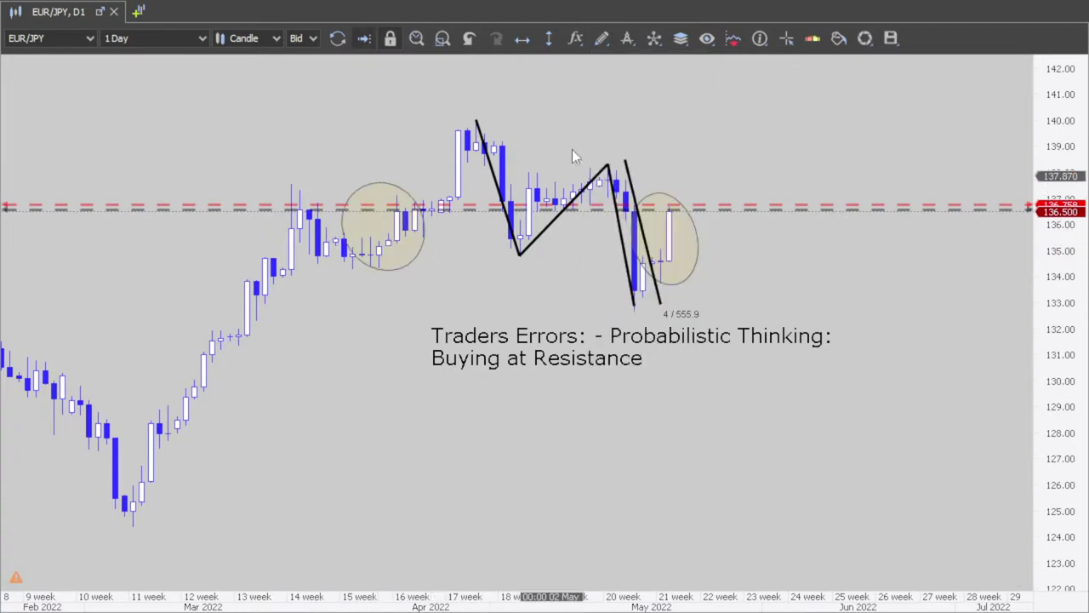
{"action": "left_click", "coordinate": [599, 43]}
{"action": "left_click", "coordinate": [639, 157]}
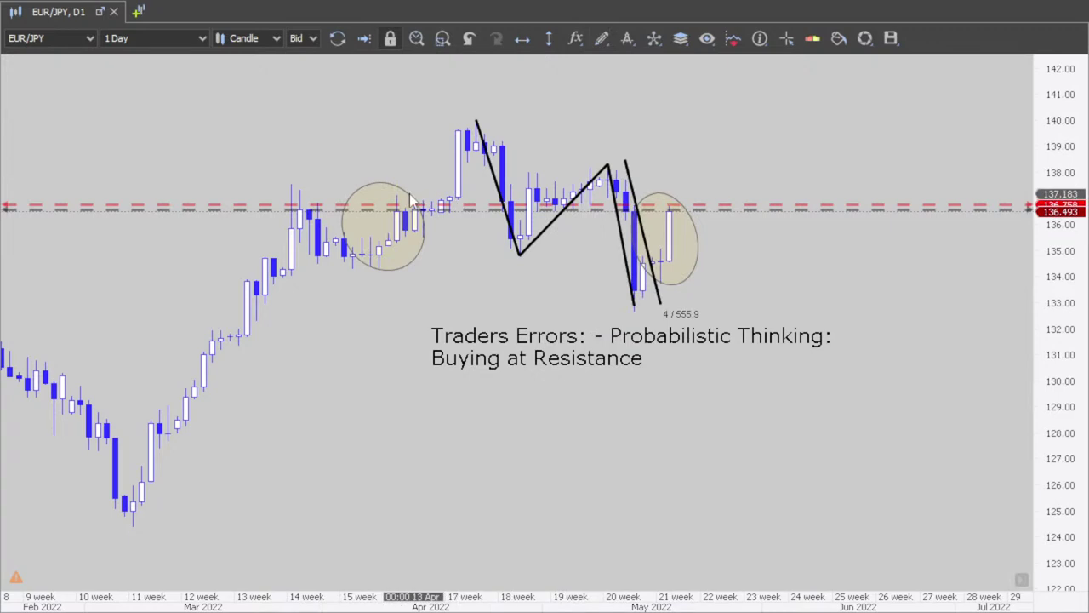
{"action": "left_click_drag", "start_coordinate": [292, 179], "coordinate": [432, 273]}
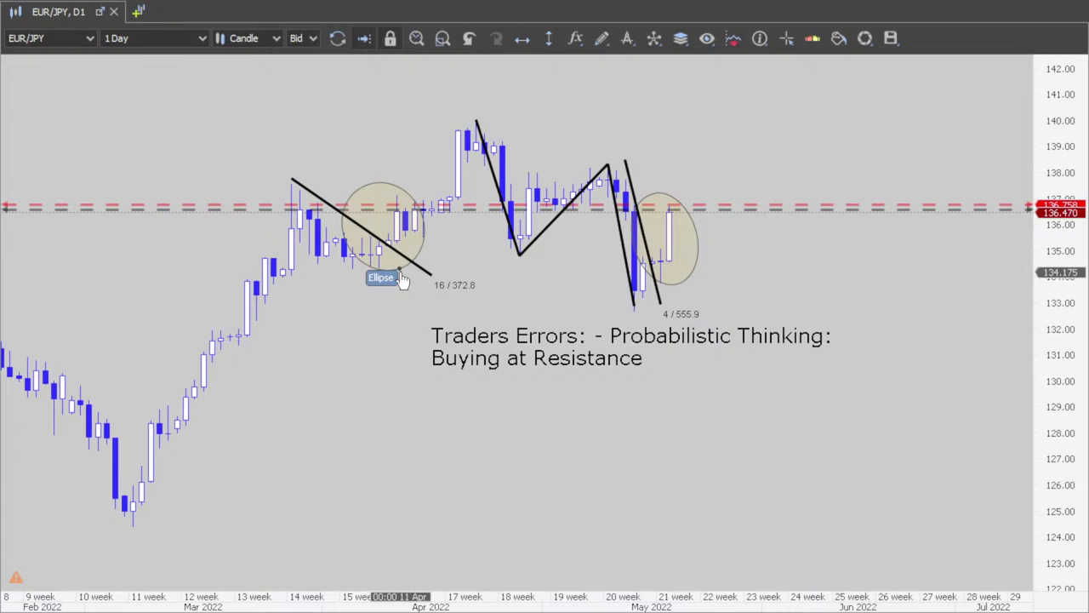
Add the text "Going against the Short Term Trend" to the chart and align it directly below "Buying at Resistance".
{"action": "left_click", "coordinate": [647, 40]}
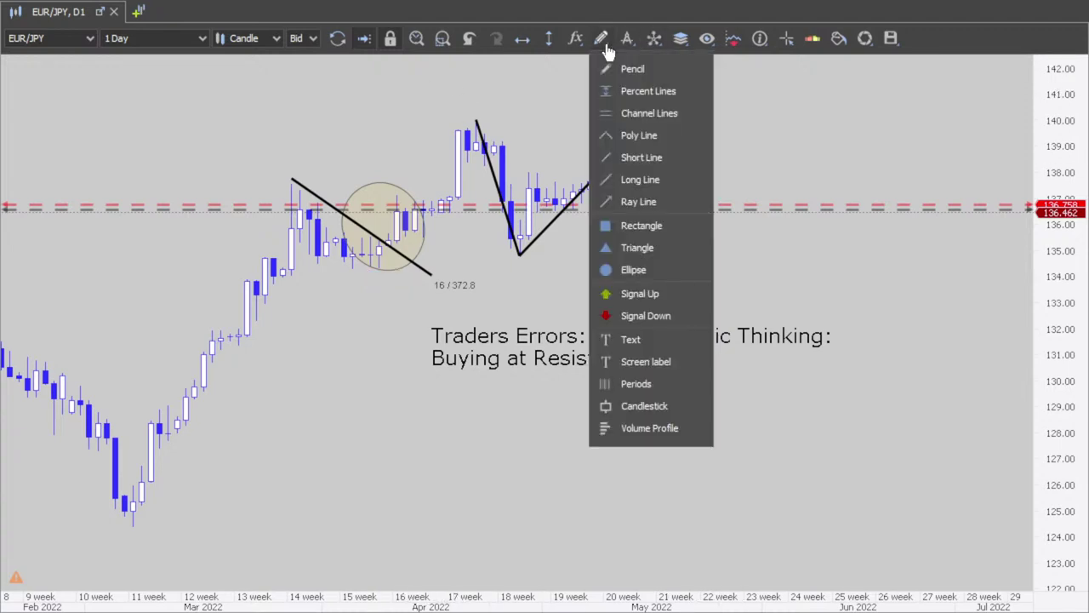
{"action": "left_click", "coordinate": [640, 340]}
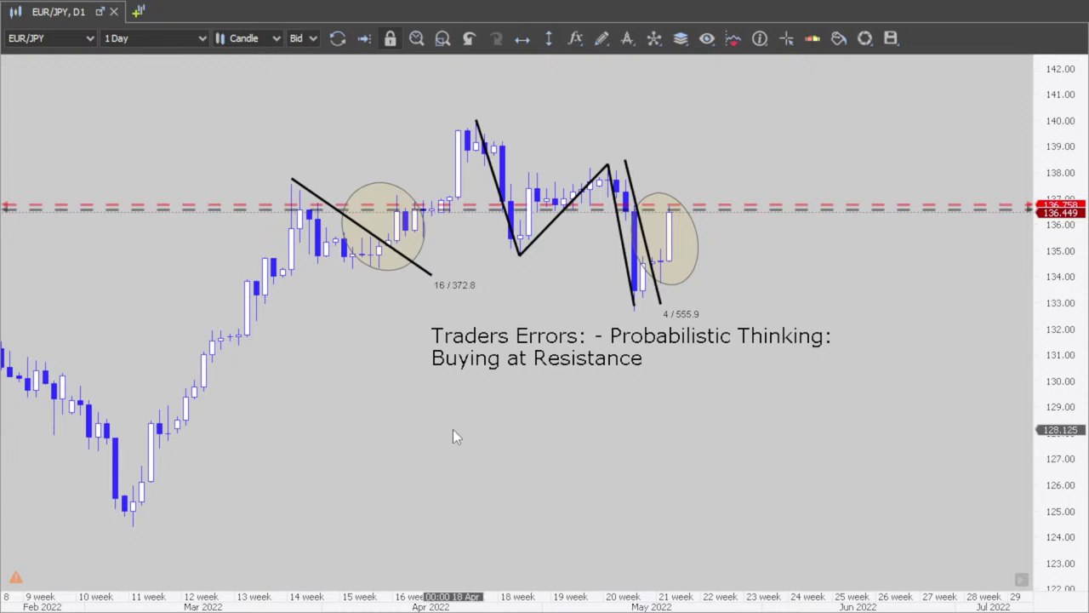
{"action": "left_click", "coordinate": [436, 378]}
{"action": "key", "text": "BackSpace"}
{"action": "key", "text": "BackSpace"}
{"action": "key", "text": "BackSpace"}
{"action": "key", "text": "BackSpace"}
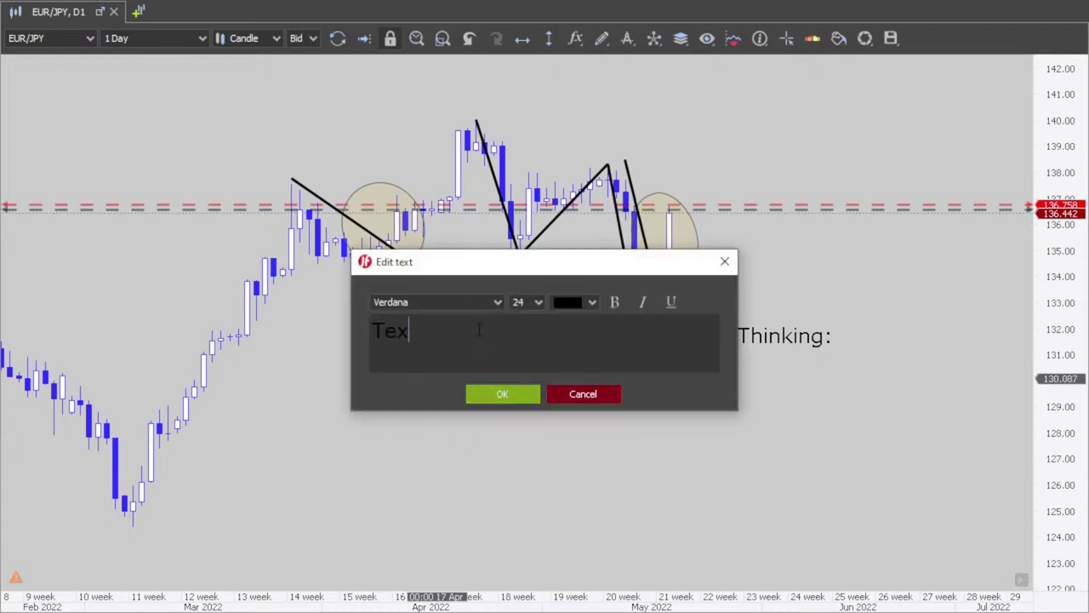
{"action": "type", "text": "Going against "}
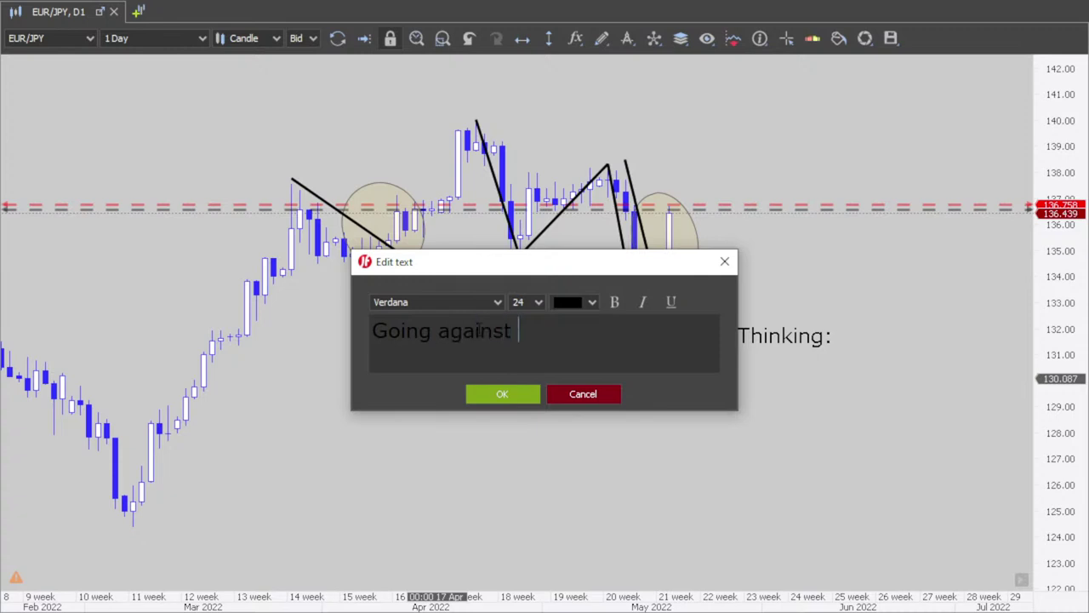
{"action": "type", "text": "the Sho"}
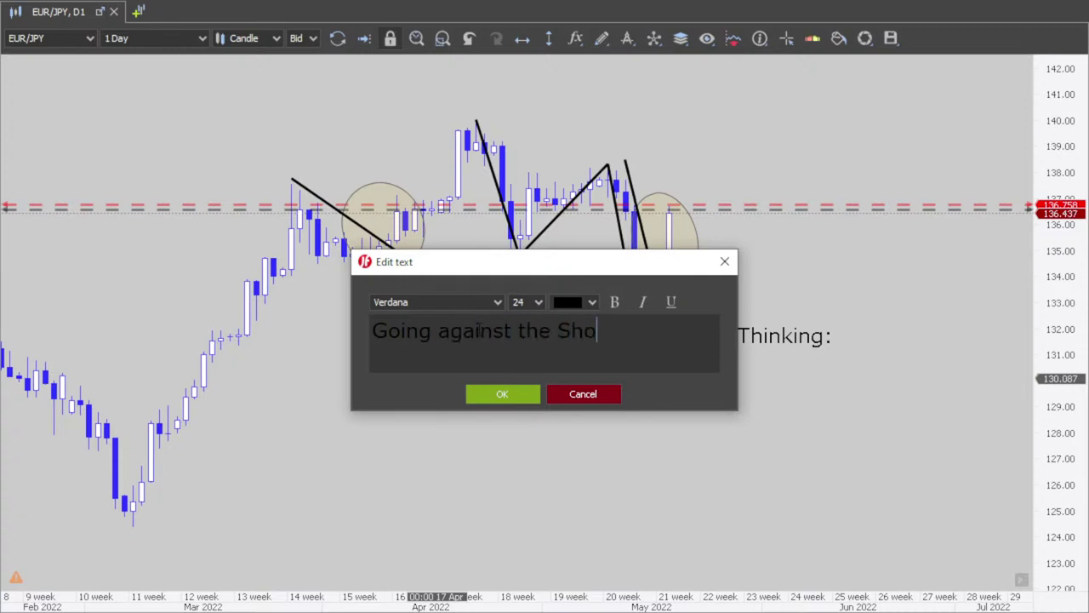
{"action": "type", "text": "rt Term Trend"}
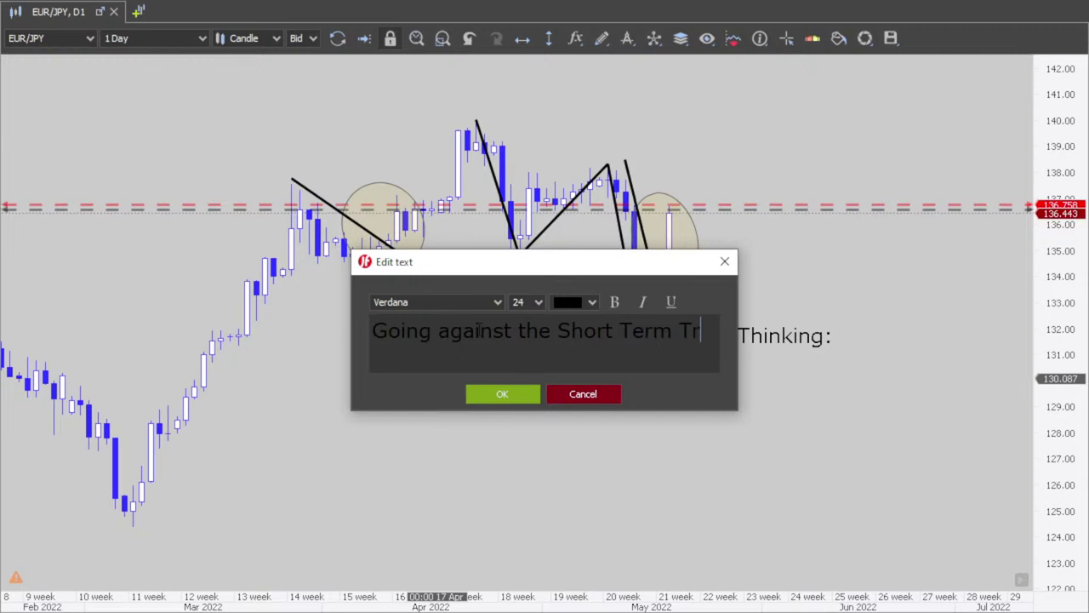
{"action": "left_click", "coordinate": [515, 394]}
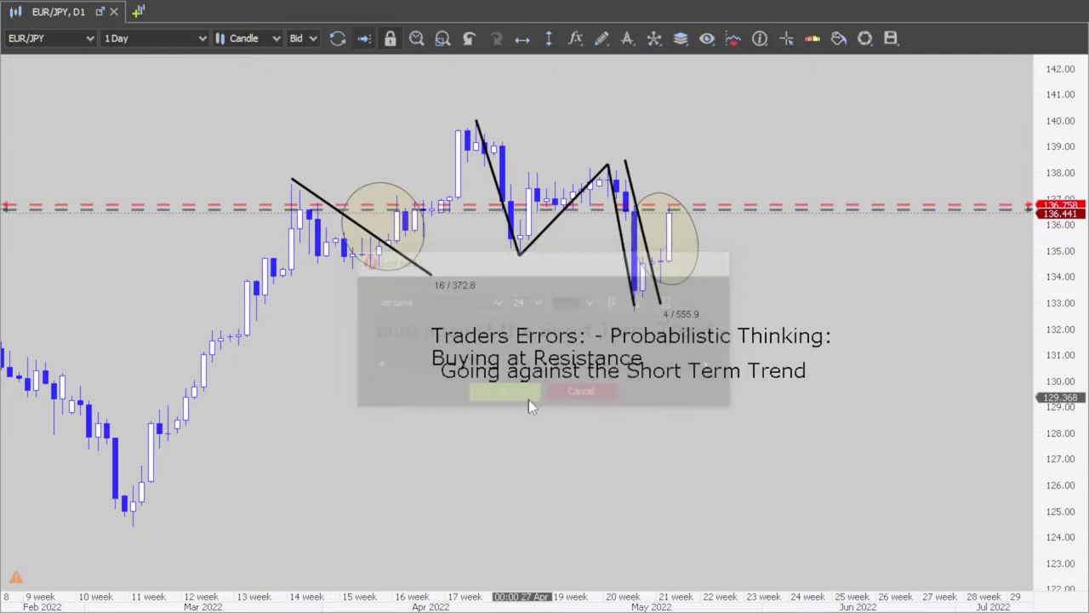
{"action": "left_click_drag", "start_coordinate": [576, 372], "coordinate": [566, 383]}
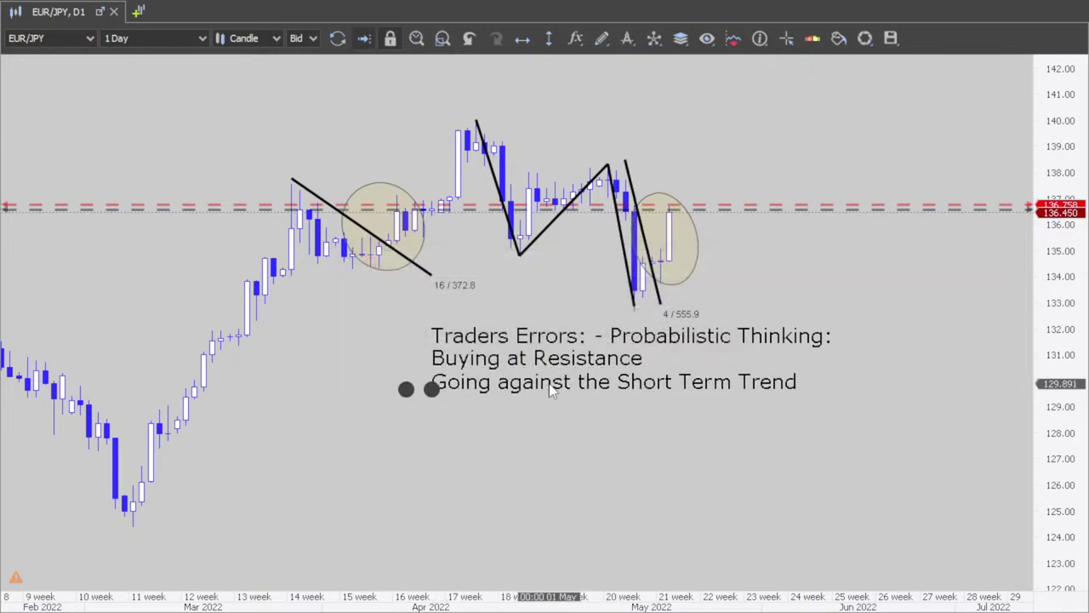
{"action": "left_click", "coordinate": [546, 427]}
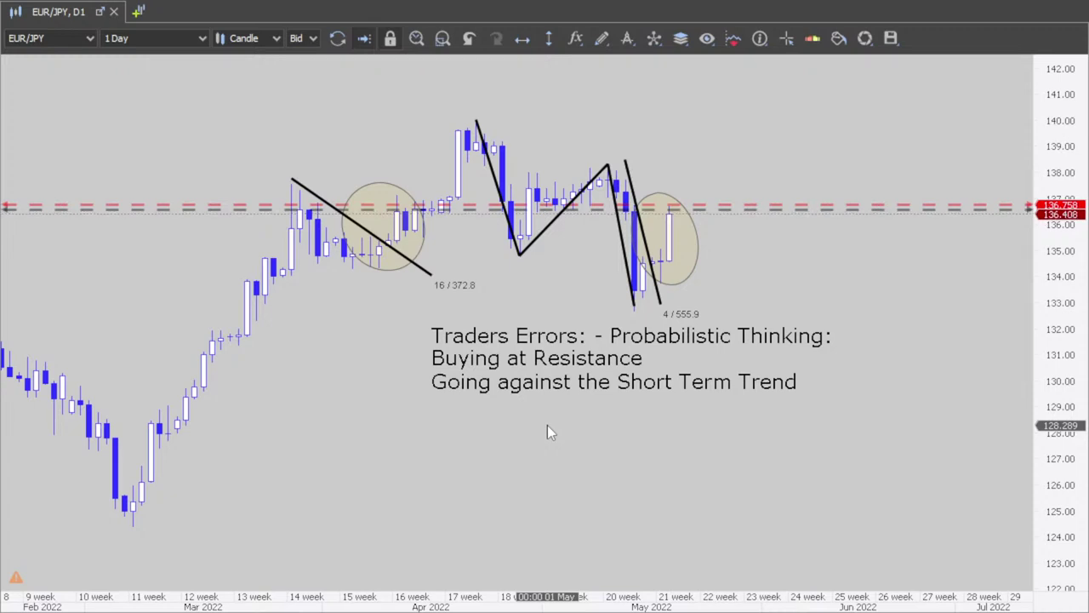
Leave full screen to view the tiled EUR/JPY charts together, and bring the daily chart back to full screen.
{"action": "right_click", "coordinate": [75, 23]}
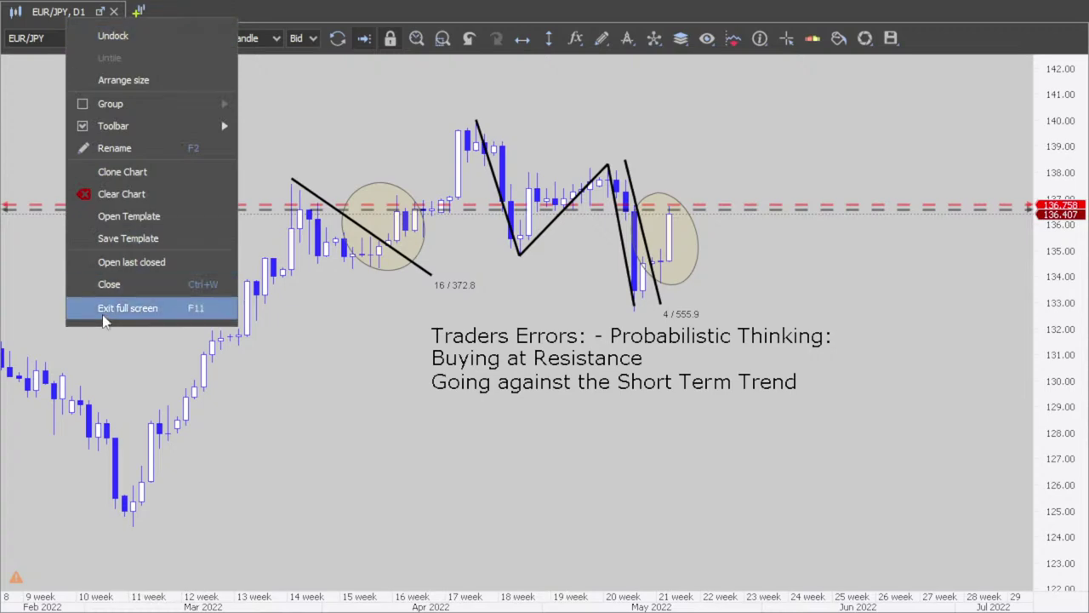
{"action": "left_click", "coordinate": [128, 307]}
{"action": "left_click_drag", "start_coordinate": [849, 219], "coordinate": [948, 202]}
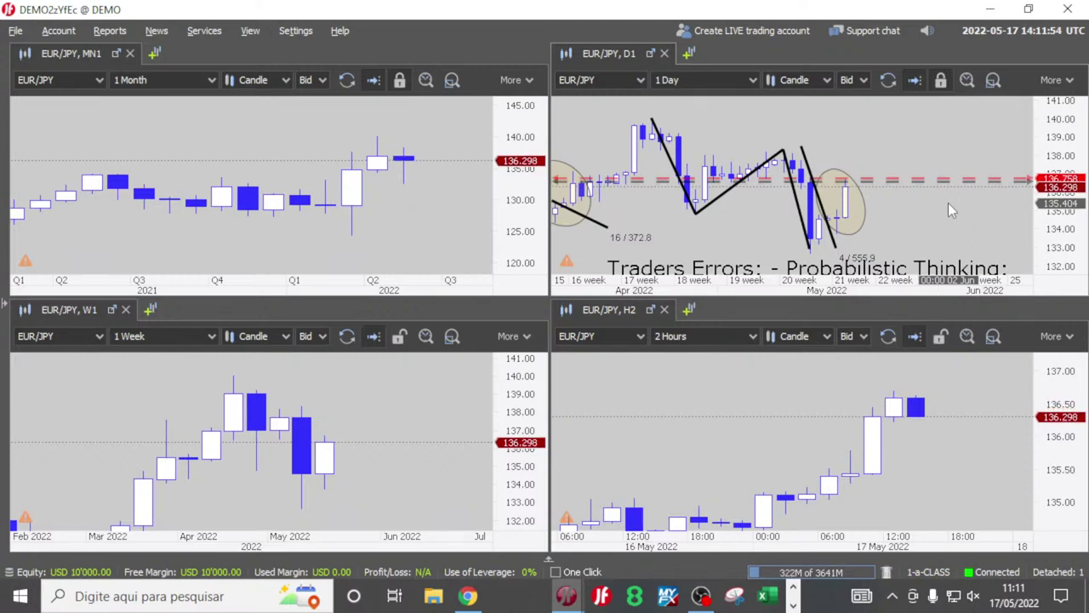
{"action": "right_click", "coordinate": [608, 58]}
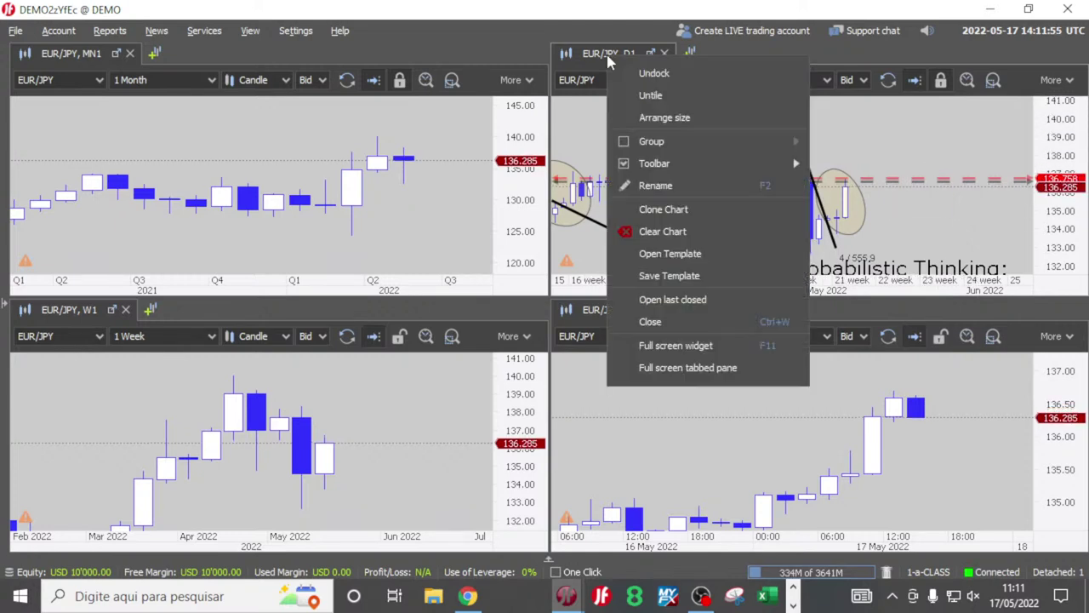
{"action": "left_click", "coordinate": [664, 366]}
Change the color of the poly line running from the April high to the May low to red.
{"action": "left_click_drag", "start_coordinate": [824, 419], "coordinate": [697, 462]}
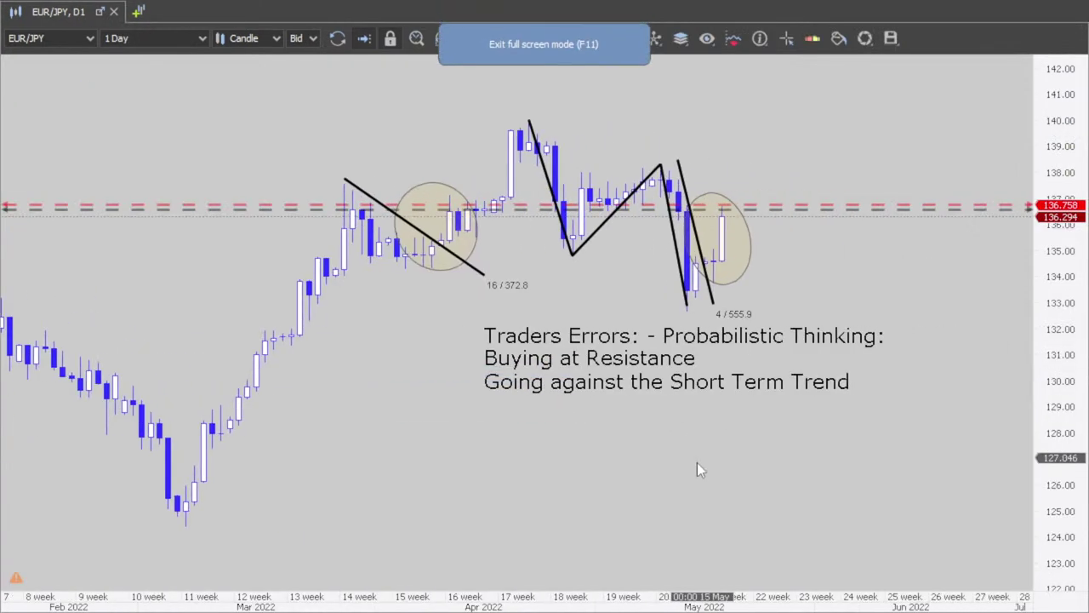
{"action": "scroll", "coordinate": [734, 465], "scroll_direction": "up", "scroll_amount": 2}
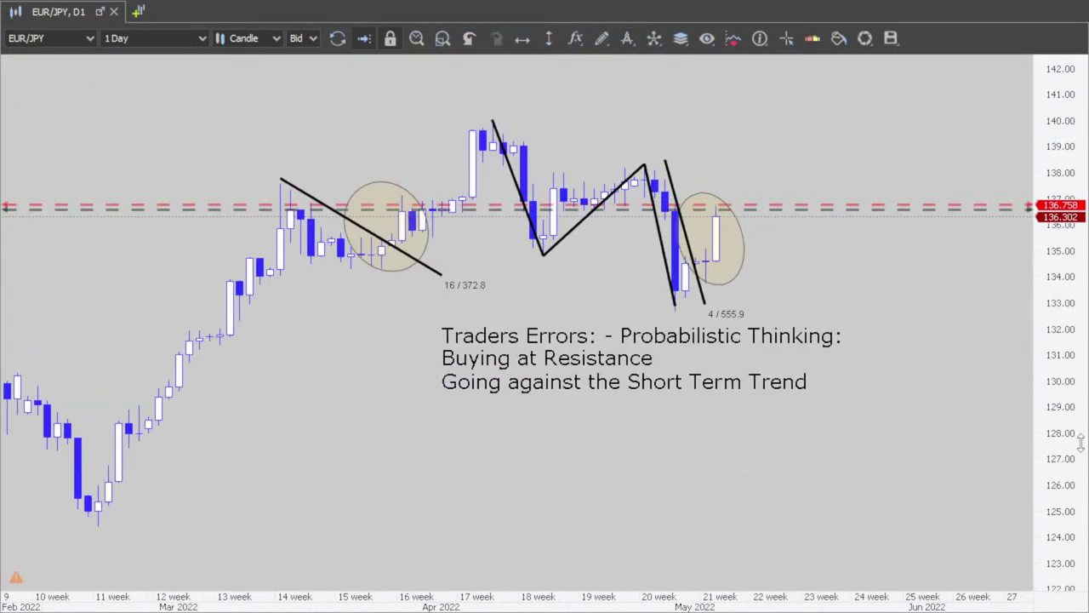
{"action": "left_click_drag", "start_coordinate": [953, 408], "coordinate": [891, 453]}
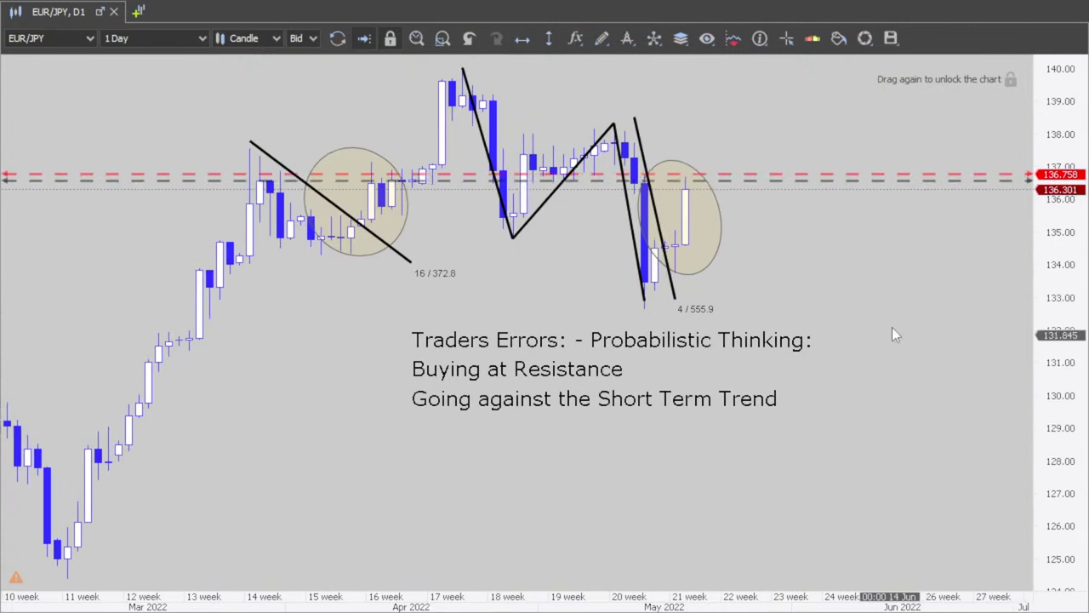
{"action": "left_click_drag", "start_coordinate": [404, 67], "coordinate": [406, 76]}
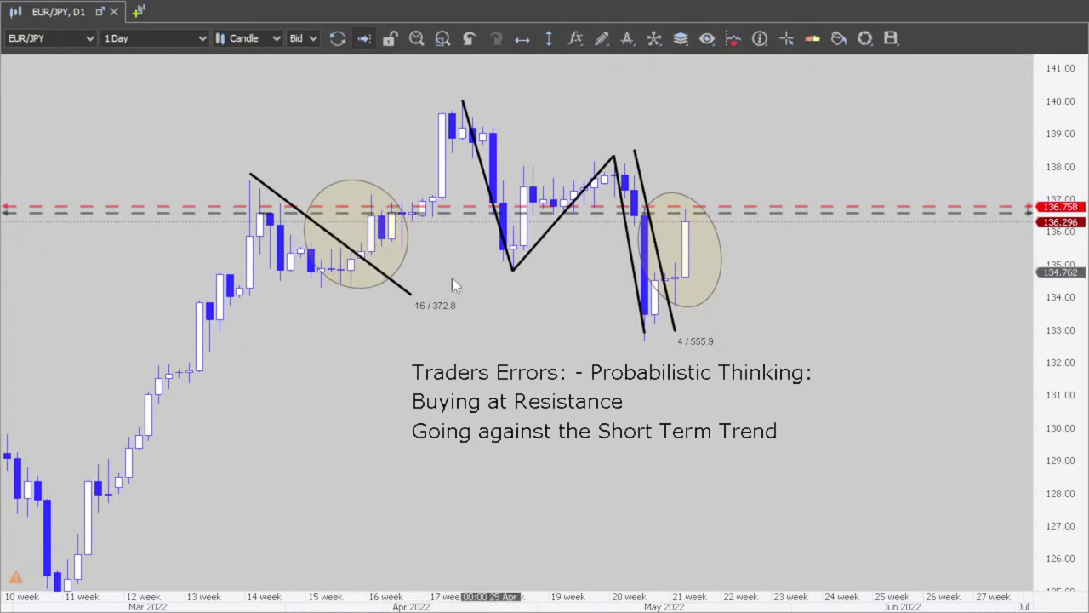
{"action": "left_click", "coordinate": [549, 223]}
{"action": "right_click", "coordinate": [548, 223]}
{"action": "mouse_move", "coordinate": [630, 311]}
{"action": "left_click", "coordinate": [774, 381]}
{"action": "left_click", "coordinate": [950, 357]}
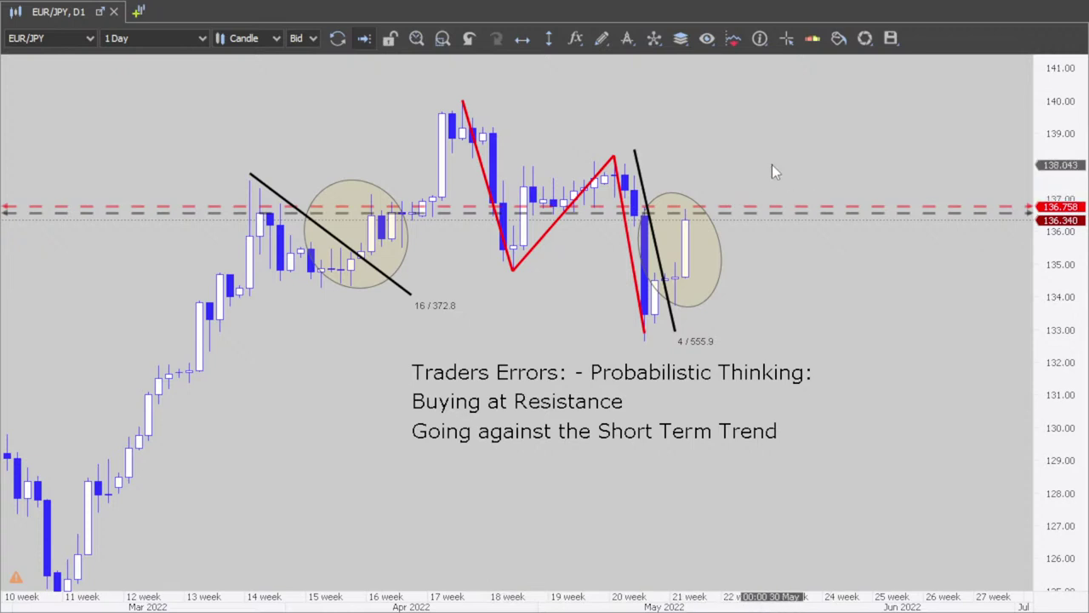
Leave full screen, switch to the Forex Trading Course 101 slide and point out the reminder that 90% of traders lose money.
{"action": "right_click", "coordinate": [55, 14]}
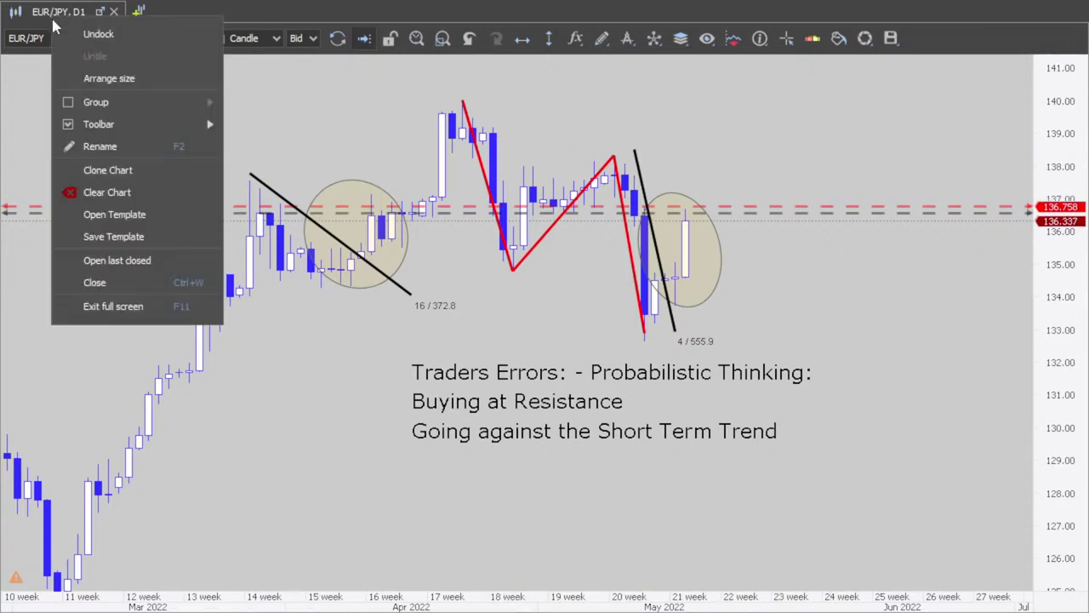
{"action": "left_click", "coordinate": [131, 299]}
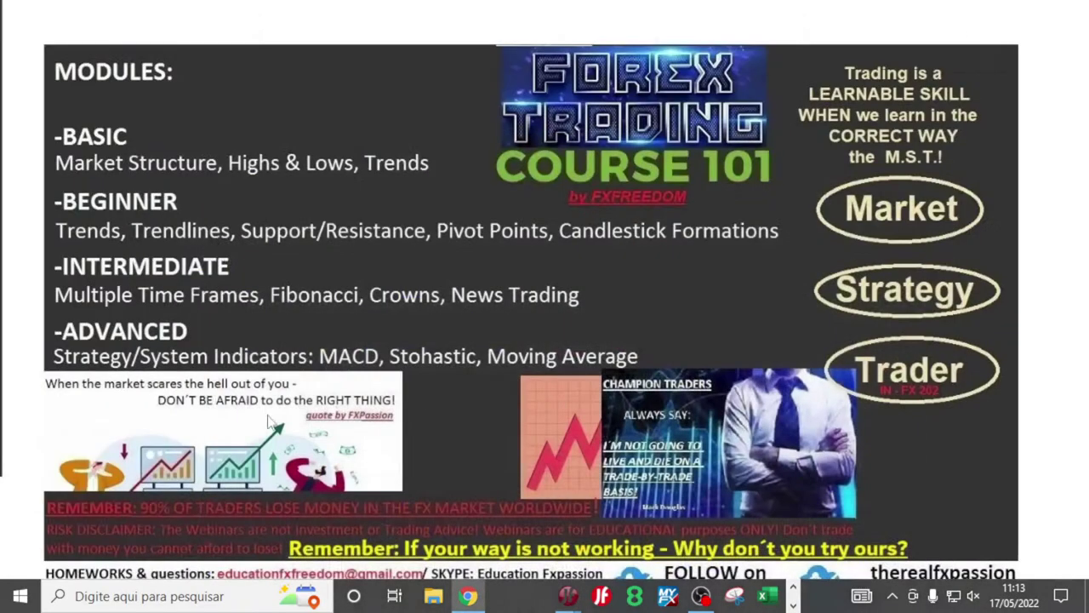
{"action": "left_click_drag", "start_coordinate": [44, 485], "coordinate": [607, 528]}
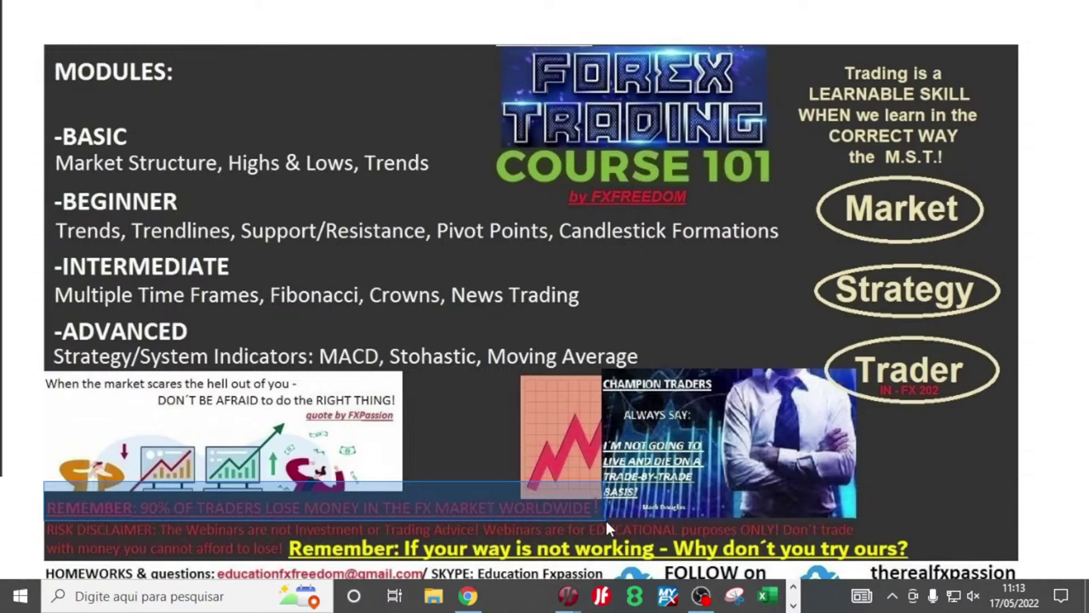
{"action": "left_click_drag", "start_coordinate": [607, 528], "coordinate": [606, 528]}
Point out the slide's statement that trading is a learnable skill when learned in the correct way, and the 90% reminder again.
{"action": "left_click_drag", "start_coordinate": [792, 47], "coordinate": [986, 185]}
{"action": "left_click_drag", "start_coordinate": [791, 53], "coordinate": [1006, 115]}
{"action": "left_click_drag", "start_coordinate": [780, 100], "coordinate": [1001, 153]}
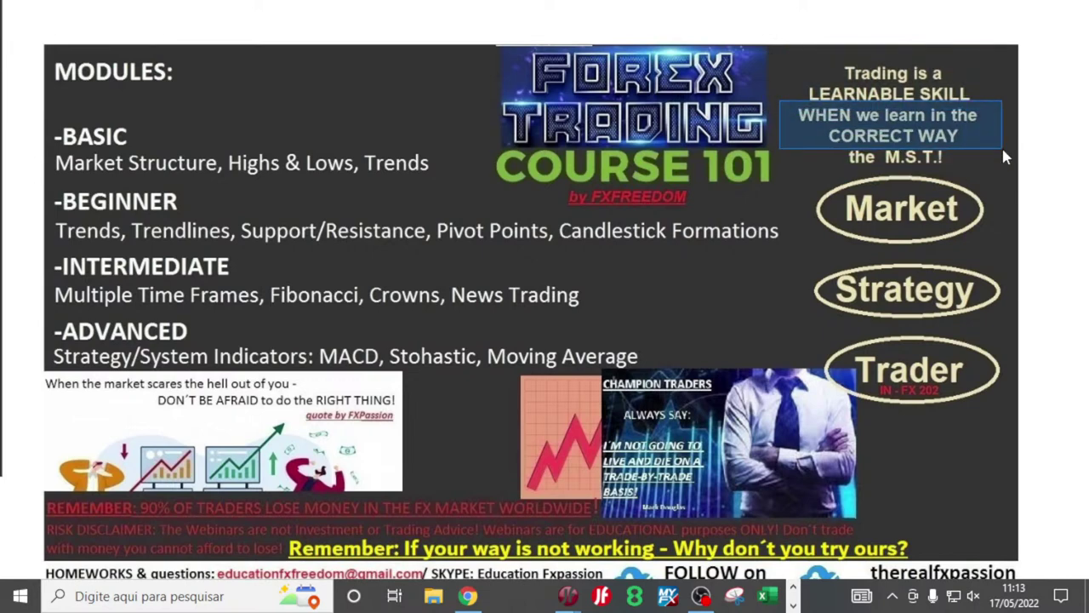
{"action": "left_click_drag", "start_coordinate": [1001, 145], "coordinate": [1002, 145]}
{"action": "left_click_drag", "start_coordinate": [788, 100], "coordinate": [994, 147]}
{"action": "left_click_drag", "start_coordinate": [43, 491], "coordinate": [610, 534]}
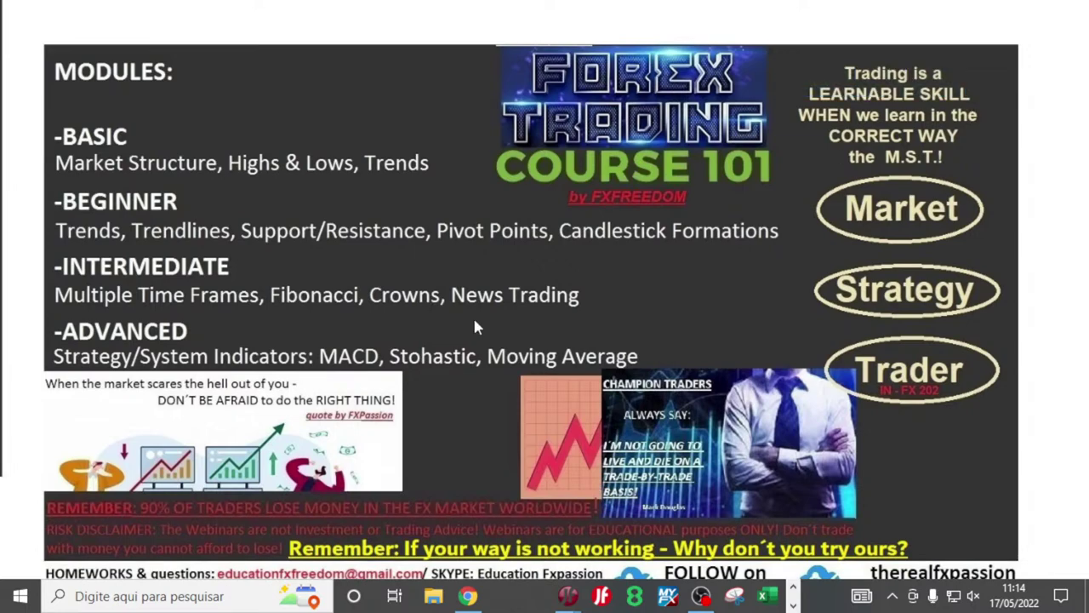
Switch back to the JForex platform and show the daily EUR/JPY chart in full screen.
{"action": "mouse_move", "coordinate": [567, 596]}
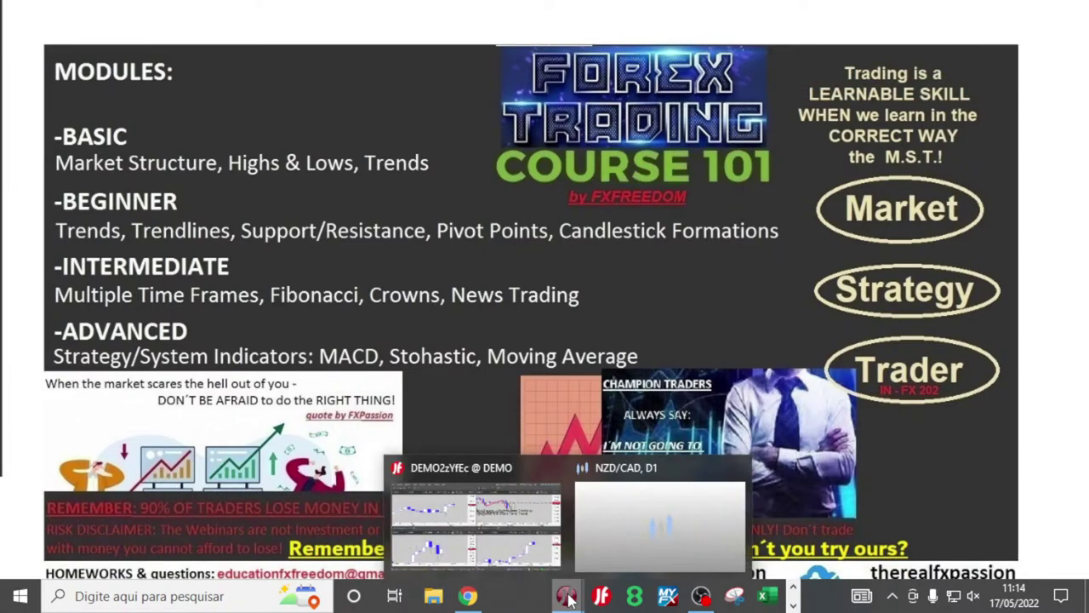
{"action": "left_click", "coordinate": [490, 530]}
{"action": "right_click", "coordinate": [628, 47]}
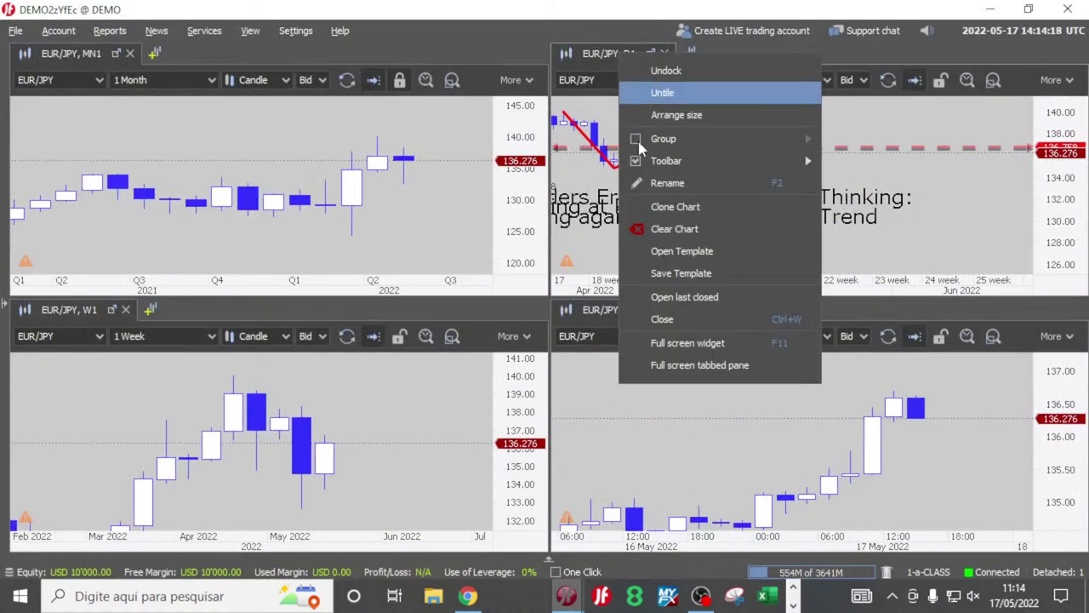
{"action": "left_click", "coordinate": [680, 362]}
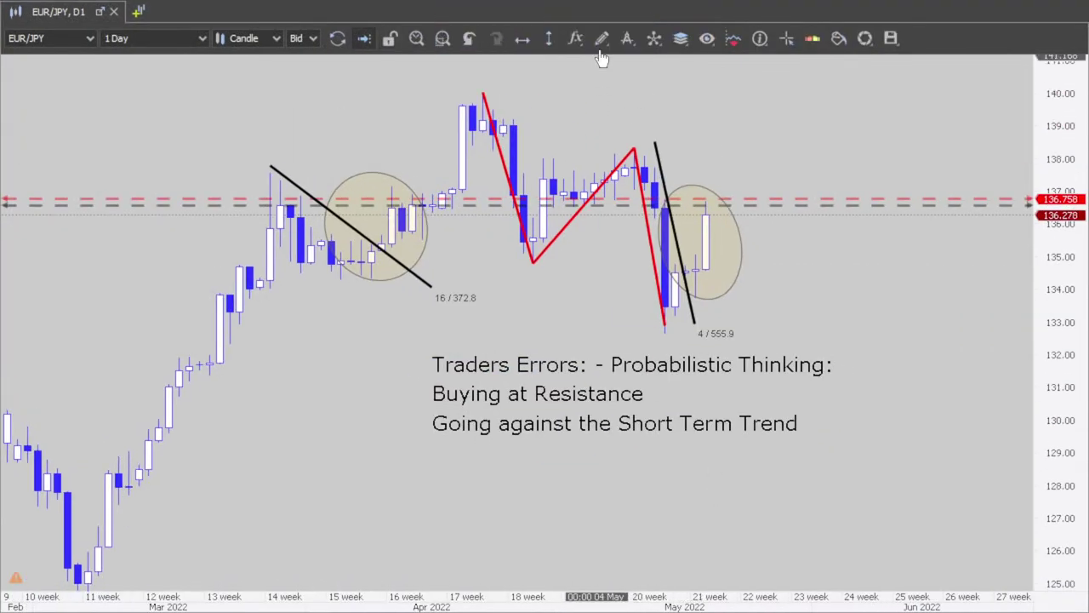
Add the text "The Daily Candle is NOT CLOSED!!!!!!" and align it below "Going against the Short Term Trend".
{"action": "left_click", "coordinate": [601, 39]}
{"action": "left_click", "coordinate": [631, 340]}
{"action": "left_click", "coordinate": [454, 449]}
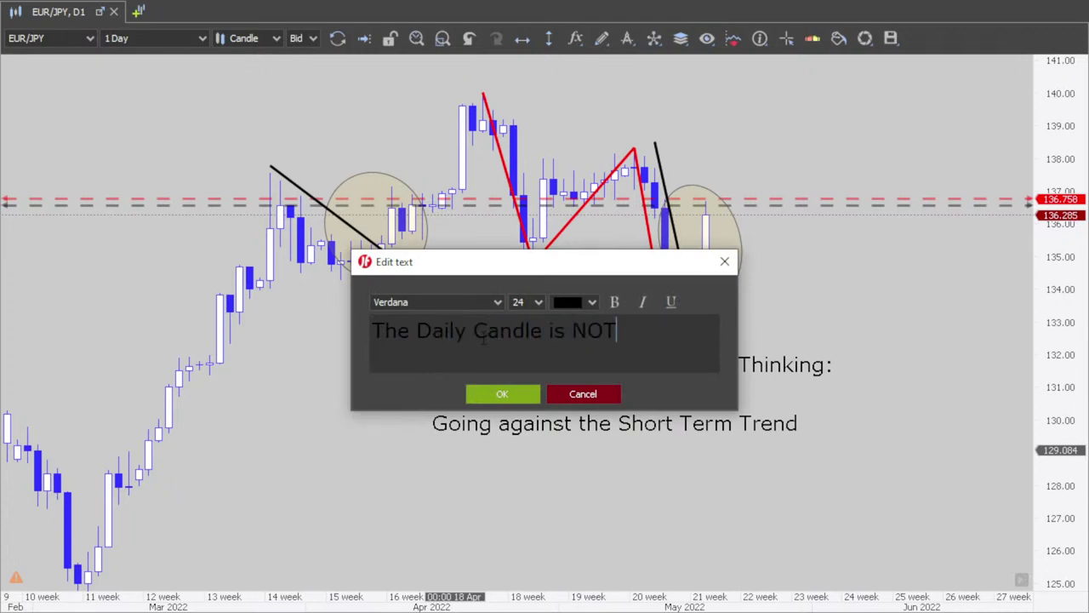
{"action": "type", "text": "!!!!!!"}
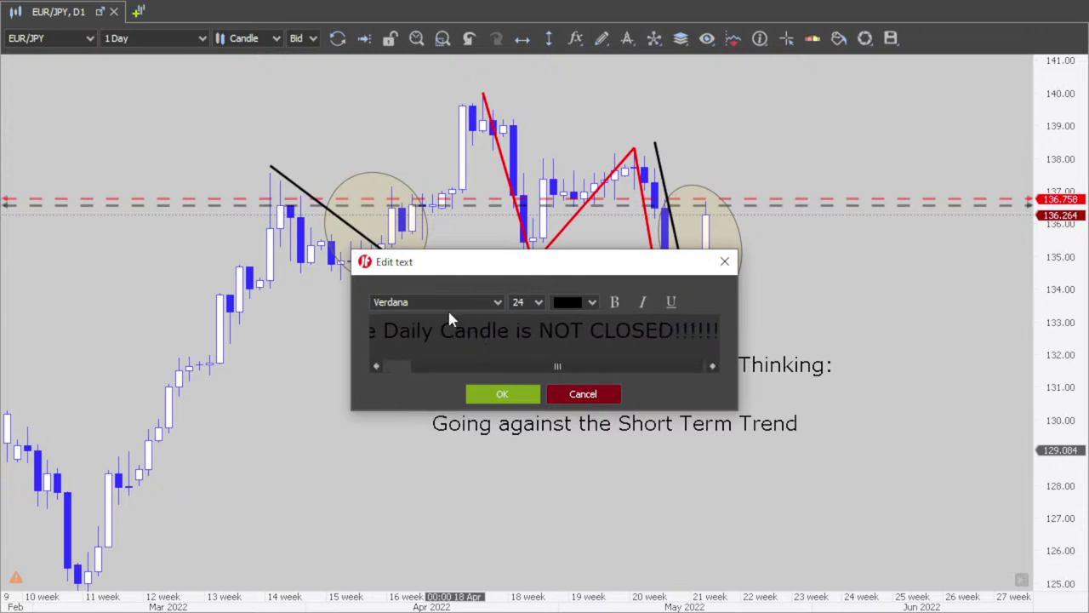
{"action": "left_click", "coordinate": [500, 394]}
{"action": "left_click_drag", "start_coordinate": [551, 469], "coordinate": [524, 459]}
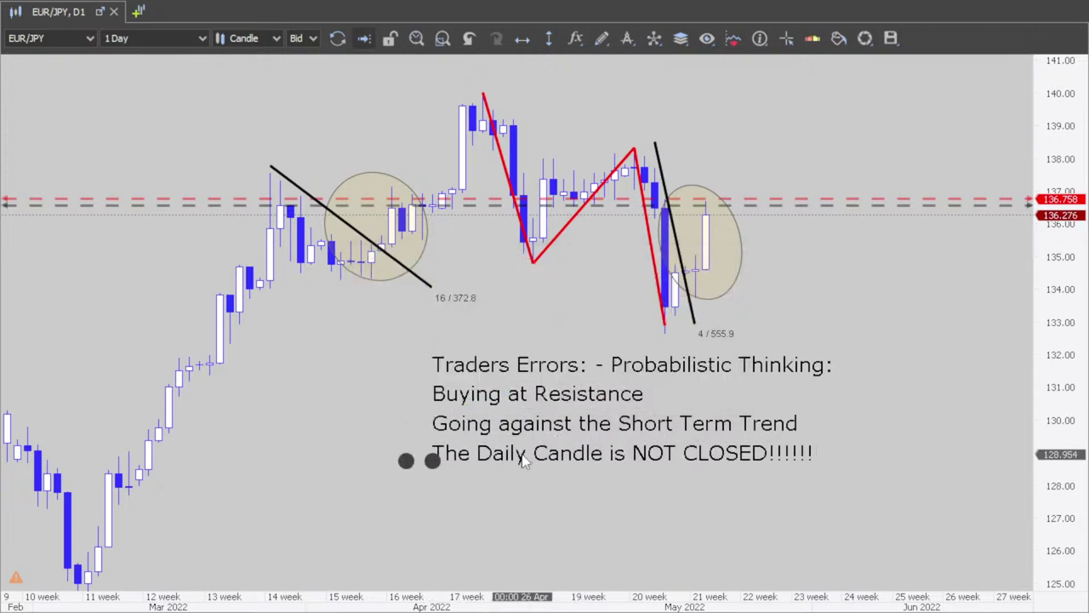
Draw a poly line in the empty area after the latest candles, forming a triangle crossed by a long line from its lowest point.
{"action": "left_click", "coordinate": [602, 38]}
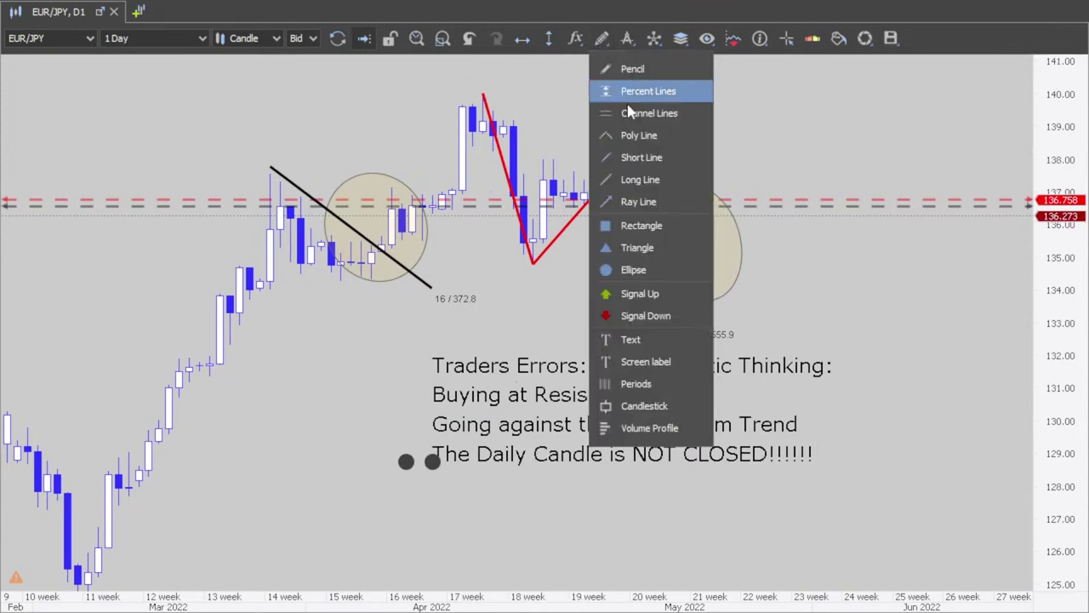
{"action": "left_click", "coordinate": [639, 135]}
{"action": "left_click", "coordinate": [919, 279]}
{"action": "left_click", "coordinate": [847, 423]}
{"action": "left_click", "coordinate": [847, 342]}
{"action": "left_click", "coordinate": [907, 376]}
{"action": "double_click", "coordinate": [847, 423]}
Move the triangular poly line up beside the latest candle so its lowest point sits at the price markers near 136.6.
{"action": "left_click_drag", "start_coordinate": [877, 358], "coordinate": [877, 170]}
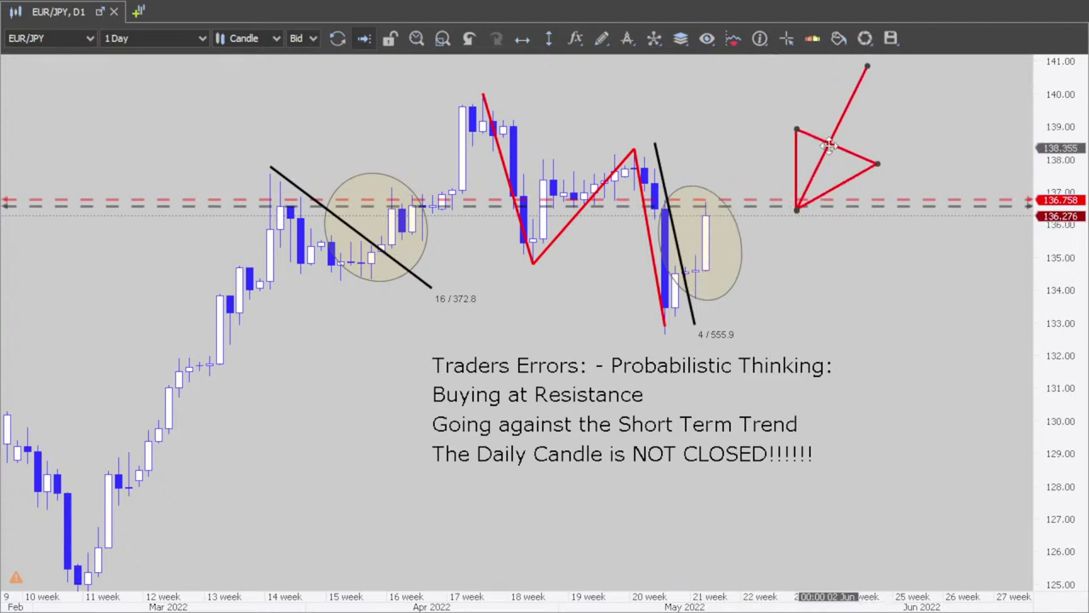
{"action": "mouse_move", "coordinate": [796, 130]}
{"action": "left_mouse_down"}
{"action": "mouse_move", "coordinate": [786, 120]}
{"action": "mouse_move", "coordinate": [558, 340]}
{"action": "mouse_move", "coordinate": [557, 369]}
{"action": "mouse_move", "coordinate": [769, 356]}
{"action": "mouse_move", "coordinate": [822, 377]}
{"action": "mouse_move", "coordinate": [801, 389]}
{"action": "mouse_move", "coordinate": [752, 384]}
{"action": "mouse_move", "coordinate": [801, 380]}
{"action": "mouse_move", "coordinate": [785, 379]}
{"action": "mouse_move", "coordinate": [505, 390]}
{"action": "mouse_move", "coordinate": [781, 390]}
{"action": "mouse_move", "coordinate": [455, 392]}
{"action": "mouse_move", "coordinate": [707, 385]}
{"action": "mouse_move", "coordinate": [778, 274]}
{"action": "mouse_move", "coordinate": [749, 180]}
{"action": "mouse_move", "coordinate": [854, 196]}
{"action": "mouse_move", "coordinate": [741, 193]}
{"action": "mouse_move", "coordinate": [731, 224]}
{"action": "mouse_move", "coordinate": [731, 186]}
{"action": "mouse_move", "coordinate": [737, 213]}
{"action": "mouse_move", "coordinate": [764, 223]}
{"action": "mouse_move", "coordinate": [739, 192]}
{"action": "mouse_move", "coordinate": [740, 132]}
{"action": "mouse_move", "coordinate": [802, 142]}
{"action": "mouse_move", "coordinate": [746, 145]}
{"action": "mouse_move", "coordinate": [739, 192]}
{"action": "mouse_move", "coordinate": [737, 176]}
{"action": "mouse_move", "coordinate": [747, 206]}
{"action": "mouse_move", "coordinate": [793, 196]}
{"action": "left_mouse_up"}
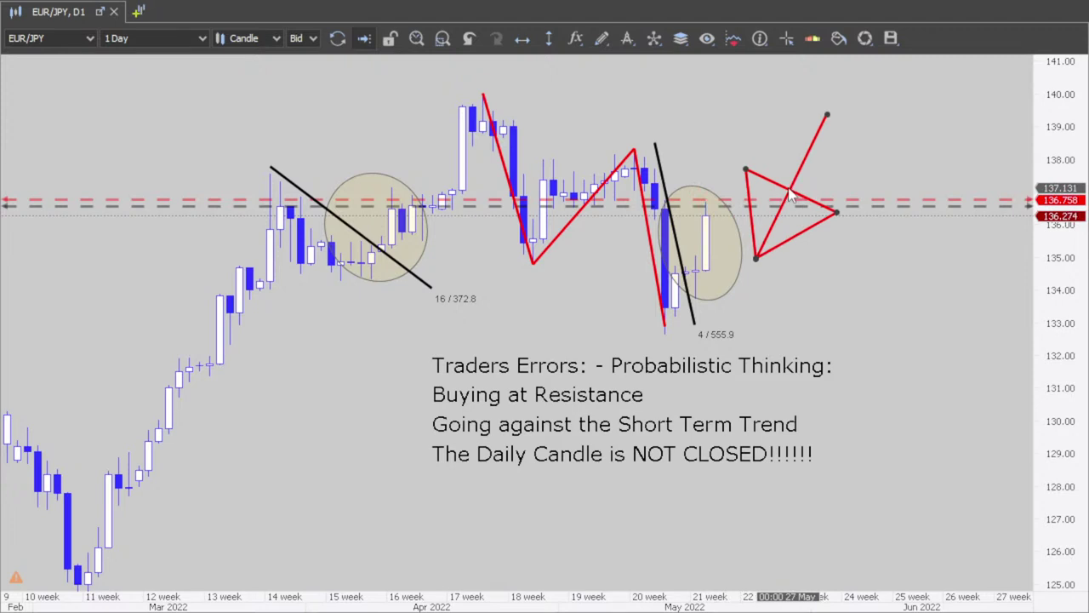
{"action": "mouse_move", "coordinate": [792, 196]}
{"action": "left_mouse_down"}
{"action": "mouse_move", "coordinate": [697, 286]}
{"action": "mouse_move", "coordinate": [854, 281]}
{"action": "mouse_move", "coordinate": [723, 316]}
{"action": "mouse_move", "coordinate": [673, 282]}
{"action": "mouse_move", "coordinate": [740, 269]}
{"action": "mouse_move", "coordinate": [748, 283]}
{"action": "mouse_move", "coordinate": [522, 285]}
{"action": "mouse_move", "coordinate": [587, 299]}
{"action": "mouse_move", "coordinate": [749, 145]}
{"action": "mouse_move", "coordinate": [768, 148]}
{"action": "mouse_move", "coordinate": [613, 146]}
{"action": "mouse_move", "coordinate": [728, 130]}
{"action": "mouse_move", "coordinate": [592, 135]}
{"action": "mouse_move", "coordinate": [655, 129]}
{"action": "mouse_move", "coordinate": [508, 329]}
{"action": "mouse_move", "coordinate": [528, 332]}
{"action": "mouse_move", "coordinate": [549, 136]}
{"action": "mouse_move", "coordinate": [508, 92]}
{"action": "mouse_move", "coordinate": [514, 111]}
{"action": "mouse_move", "coordinate": [618, 99]}
{"action": "mouse_move", "coordinate": [698, 184]}
{"action": "mouse_move", "coordinate": [586, 127]}
{"action": "mouse_move", "coordinate": [528, 123]}
{"action": "mouse_move", "coordinate": [665, 143]}
{"action": "mouse_move", "coordinate": [524, 128]}
{"action": "mouse_move", "coordinate": [654, 147]}
{"action": "mouse_move", "coordinate": [715, 206]}
{"action": "mouse_move", "coordinate": [783, 139]}
{"action": "mouse_move", "coordinate": [574, 374]}
{"action": "mouse_move", "coordinate": [642, 381]}
{"action": "mouse_move", "coordinate": [762, 149]}
{"action": "mouse_move", "coordinate": [744, 146]}
{"action": "mouse_move", "coordinate": [754, 141]}
{"action": "left_mouse_up"}
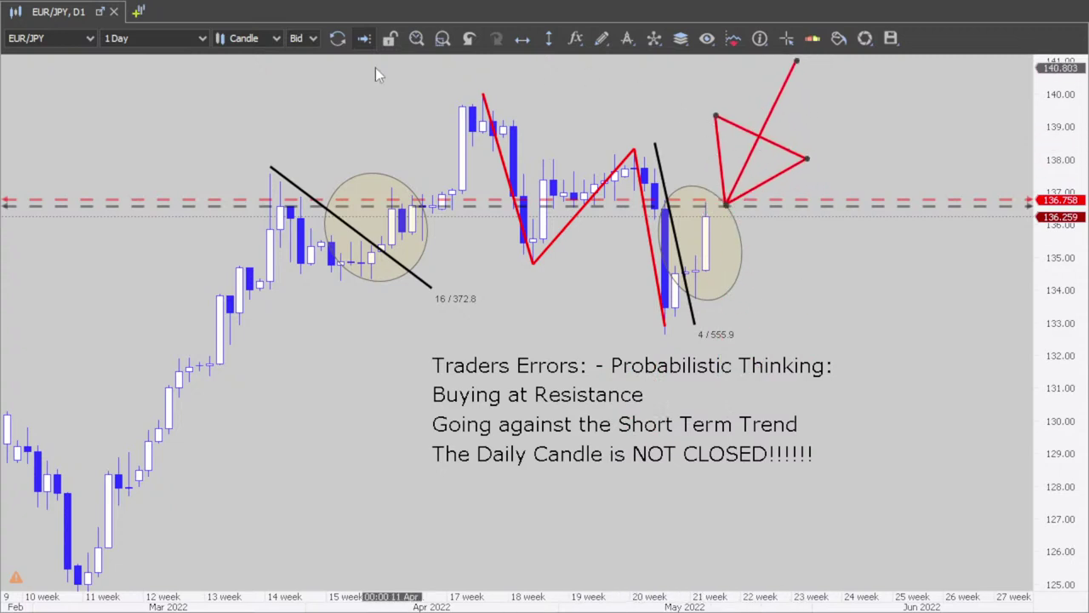
Leave full screen, return to the course slide and point out the line "Remember: If your way is not working - Why don't you try ours?".
{"action": "right_click", "coordinate": [44, 17]}
{"action": "left_click", "coordinate": [110, 304]}
{"action": "left_click", "coordinate": [983, 9]}
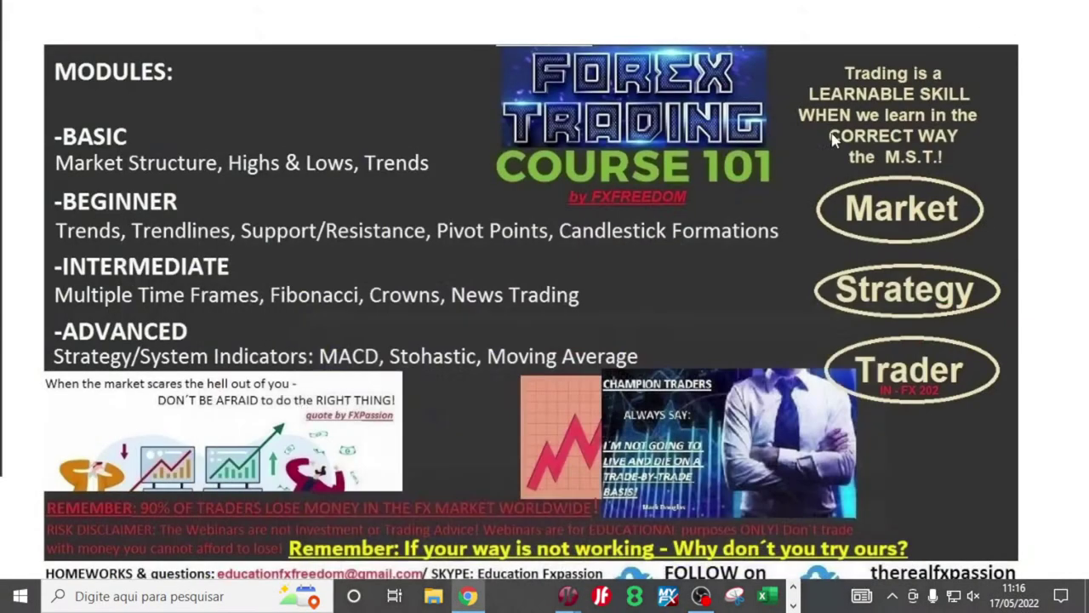
{"action": "left_click_drag", "start_coordinate": [274, 517], "coordinate": [923, 559]}
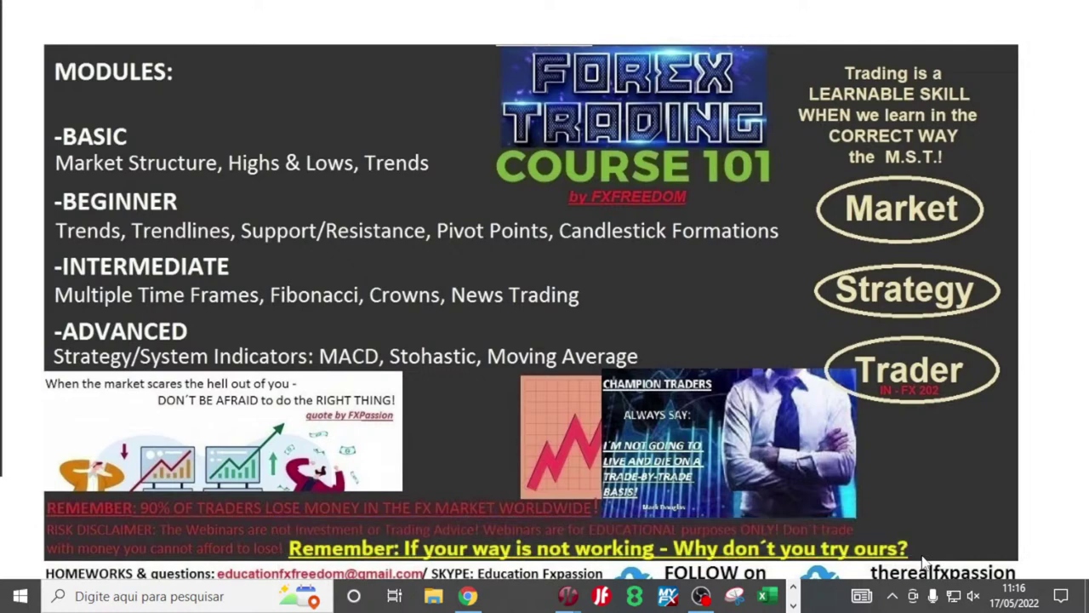
{"action": "mouse_move", "coordinate": [567, 596]}
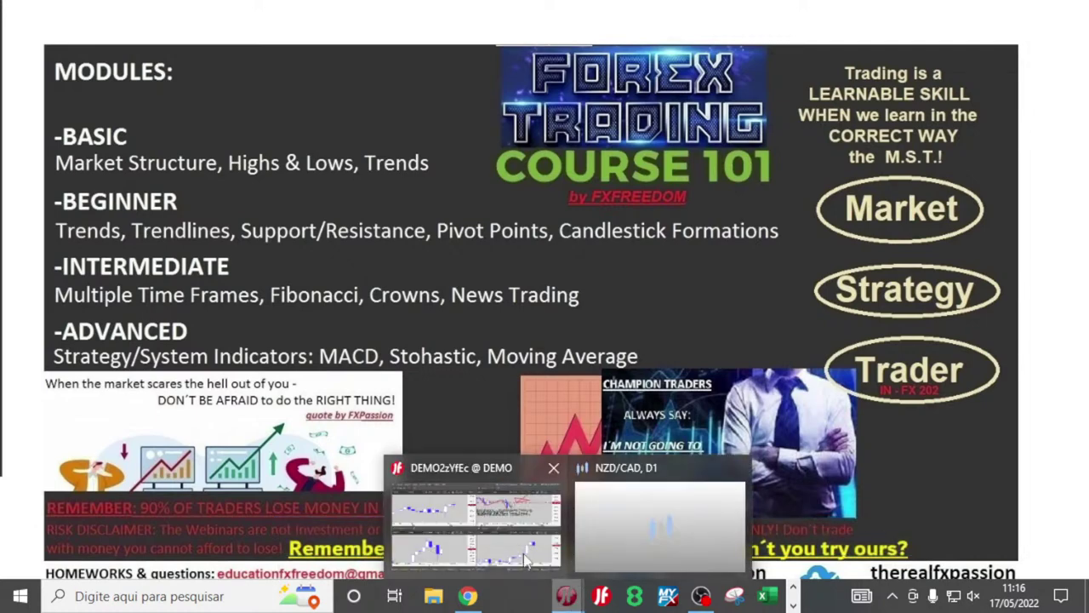
Switch to the trading platform, show the EUR/JPY daily chart full screen and shift the triangular poly line so its lowest point touches the latest candle's top.
{"action": "left_click", "coordinate": [485, 519]}
{"action": "right_click", "coordinate": [600, 44]}
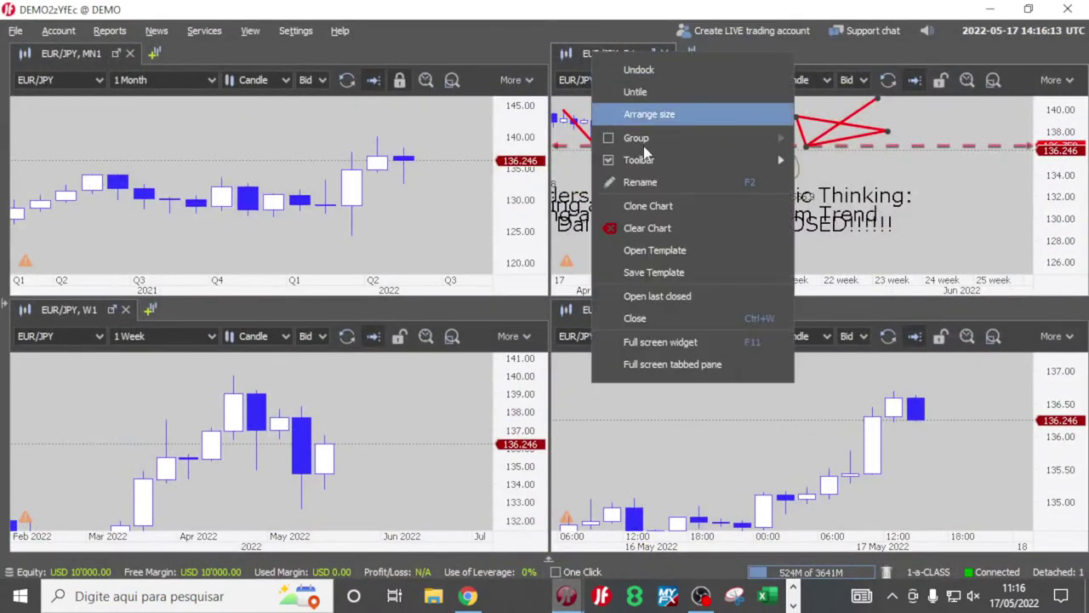
{"action": "left_click", "coordinate": [659, 368]}
{"action": "mouse_move", "coordinate": [838, 139]}
{"action": "left_mouse_down"}
{"action": "mouse_move", "coordinate": [827, 170]}
{"action": "mouse_move", "coordinate": [840, 141]}
{"action": "mouse_move", "coordinate": [827, 147]}
{"action": "left_mouse_up"}
{"action": "mouse_move", "coordinate": [827, 132]}
{"action": "left_mouse_down"}
{"action": "mouse_move", "coordinate": [835, 147]}
{"action": "mouse_move", "coordinate": [820, 143]}
{"action": "mouse_move", "coordinate": [819, 153]}
{"action": "mouse_move", "coordinate": [837, 146]}
{"action": "mouse_move", "coordinate": [812, 157]}
{"action": "mouse_move", "coordinate": [818, 141]}
{"action": "mouse_move", "coordinate": [825, 180]}
{"action": "mouse_move", "coordinate": [815, 136]}
{"action": "mouse_move", "coordinate": [831, 141]}
{"action": "mouse_move", "coordinate": [848, 111]}
{"action": "mouse_move", "coordinate": [869, 124]}
{"action": "left_mouse_up"}
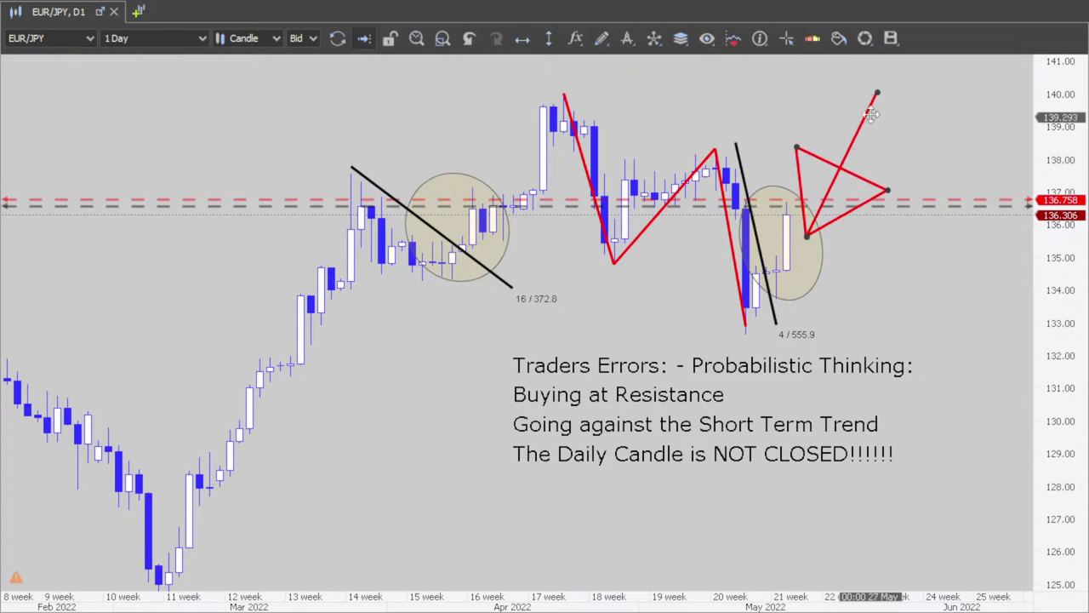
{"action": "mouse_move", "coordinate": [849, 173]}
{"action": "left_mouse_down"}
{"action": "mouse_move", "coordinate": [831, 163]}
{"action": "mouse_move", "coordinate": [840, 139]}
{"action": "mouse_move", "coordinate": [833, 162]}
{"action": "left_mouse_up"}
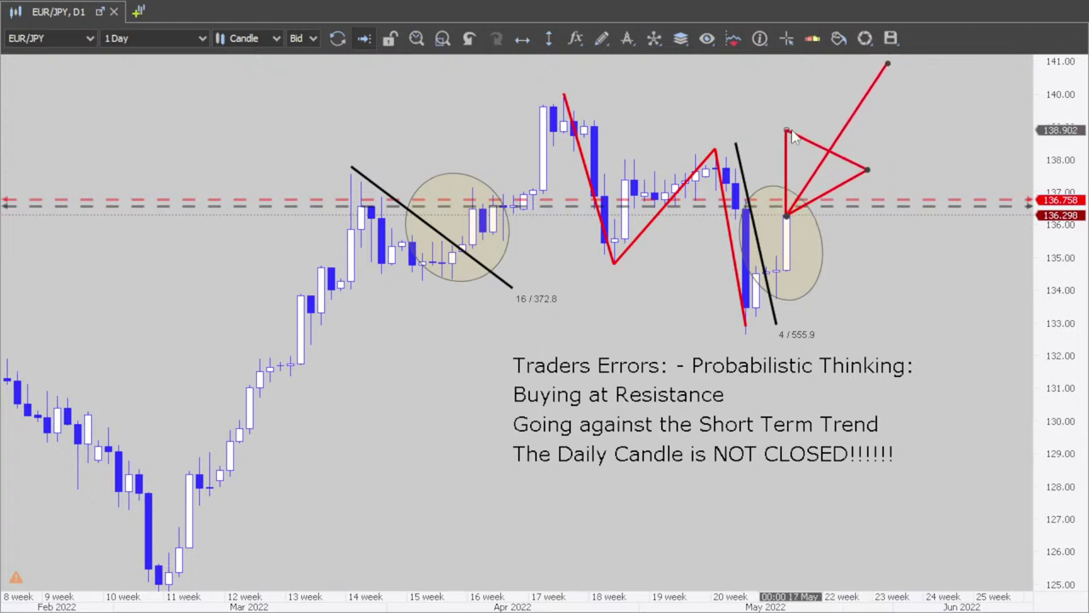
{"action": "mouse_move", "coordinate": [829, 147]}
{"action": "left_mouse_down"}
{"action": "mouse_move", "coordinate": [859, 153]}
{"action": "mouse_move", "coordinate": [835, 138]}
{"action": "mouse_move", "coordinate": [835, 158]}
{"action": "mouse_move", "coordinate": [835, 141]}
{"action": "mouse_move", "coordinate": [827, 150]}
{"action": "left_mouse_up"}
Leave the full-screen daily chart, set the EUR/JPY 2-hour chart to 15 Minutes and show its pane full screen.
{"action": "right_click", "coordinate": [61, 22]}
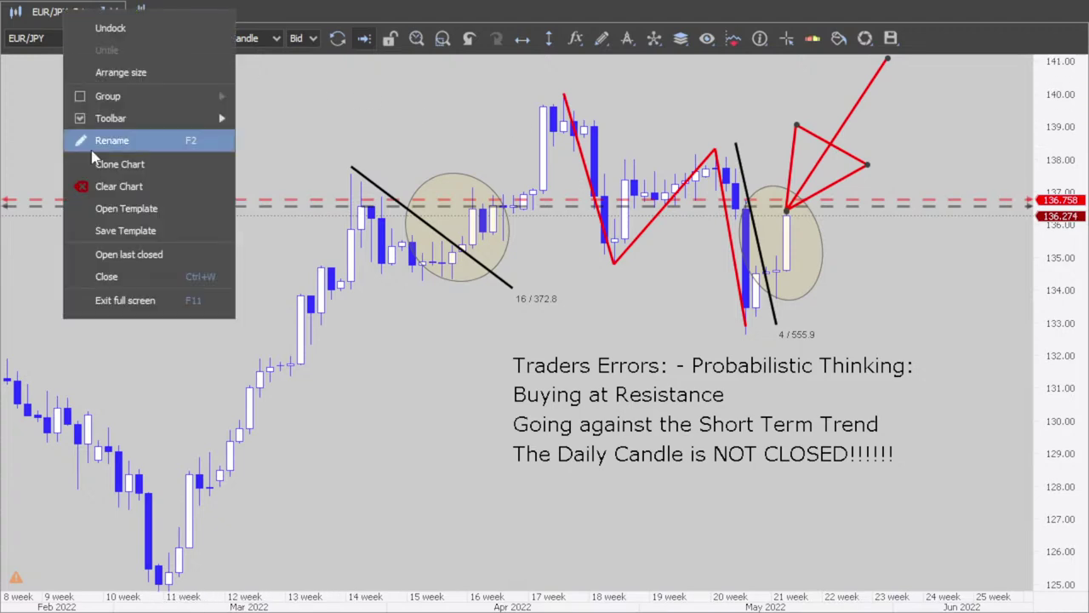
{"action": "left_click", "coordinate": [126, 302]}
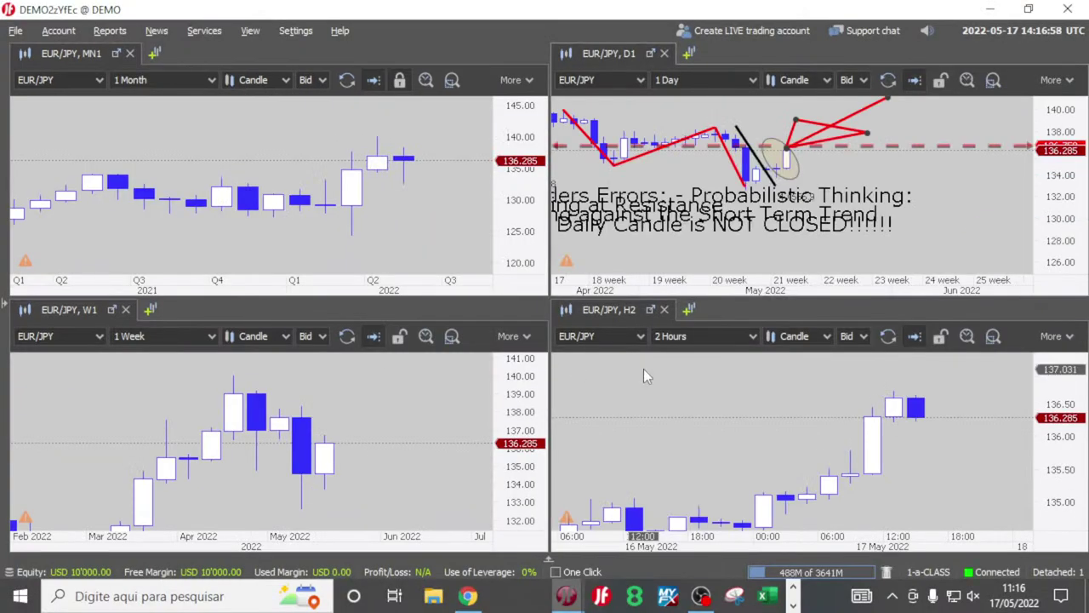
{"action": "left_click", "coordinate": [752, 338]}
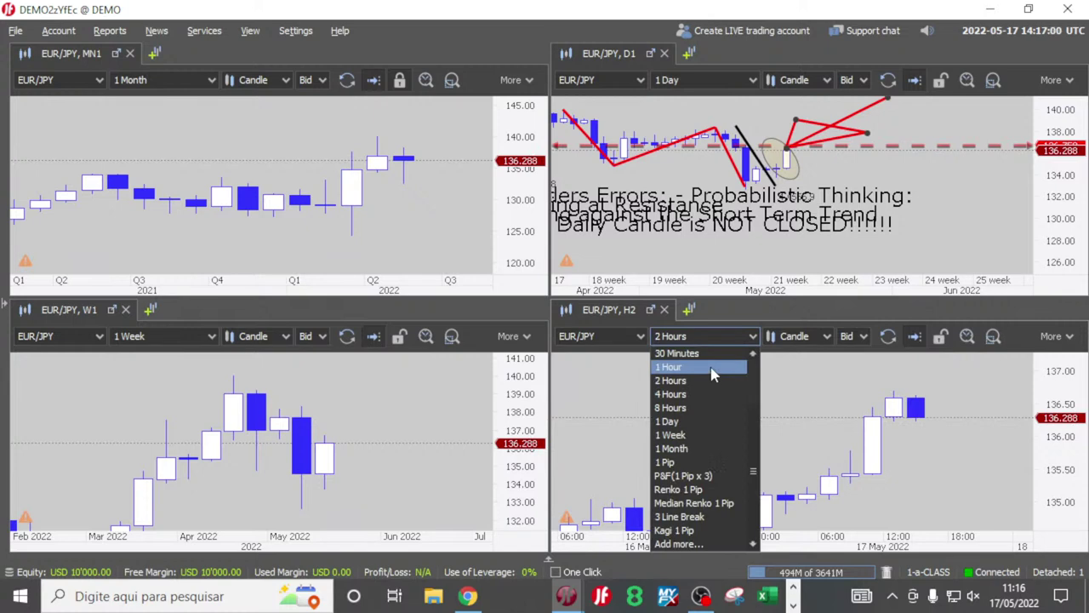
{"action": "scroll", "coordinate": [711, 366], "scroll_direction": "up", "scroll_amount": 2}
{"action": "left_click", "coordinate": [701, 380]}
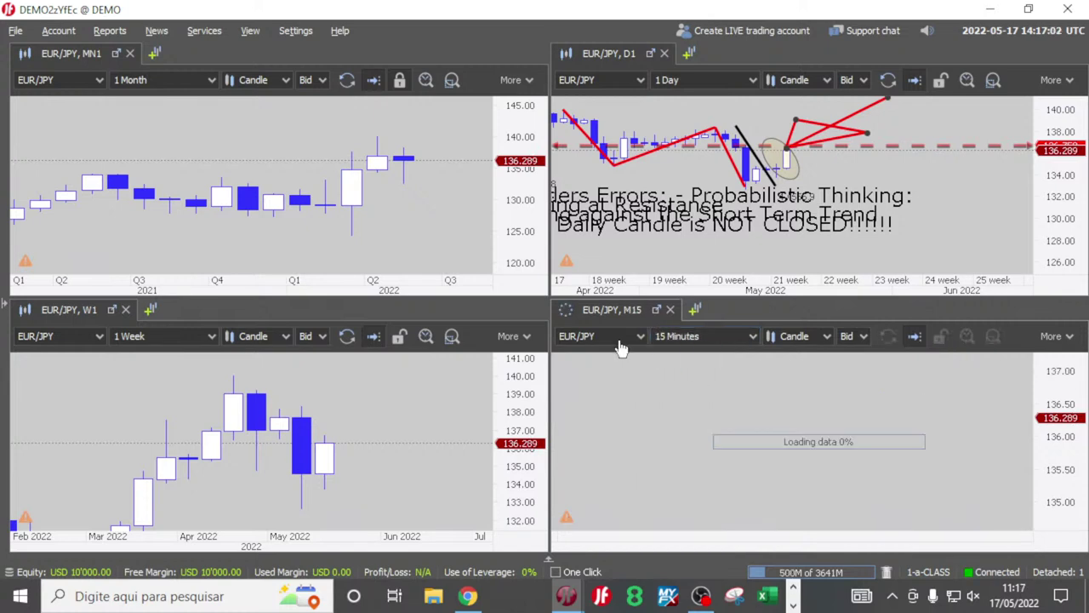
{"action": "right_click", "coordinate": [608, 319]}
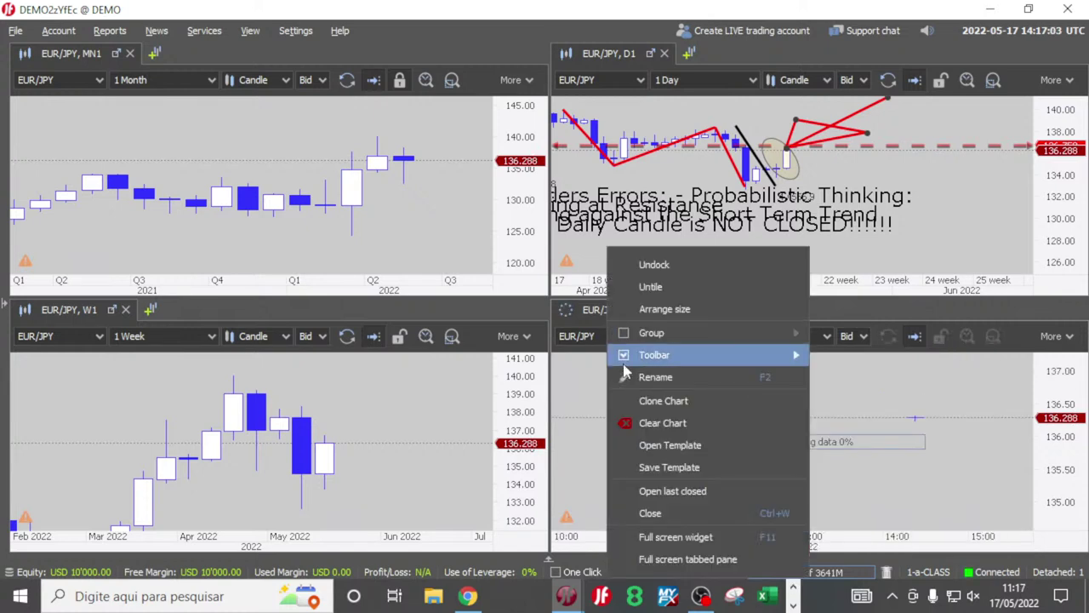
{"action": "left_click", "coordinate": [689, 561]}
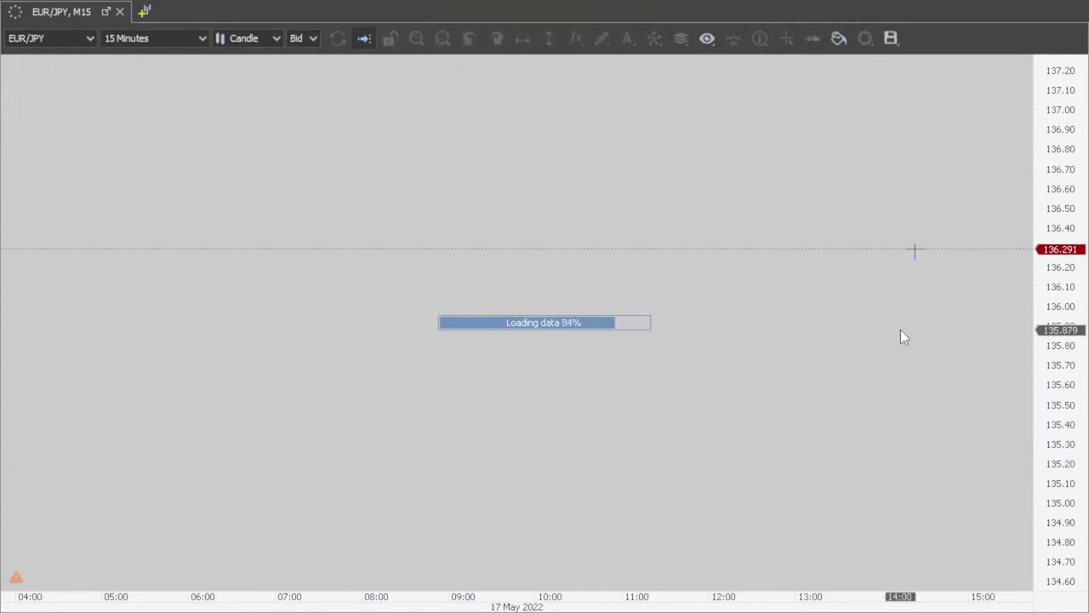
Draw a triangle-shaped poly line with a long rising line after the 15-minute chart's latest candle and move it up over the 14:00 candle.
{"action": "scroll", "coordinate": [878, 321], "scroll_direction": "up", "scroll_amount": 2}
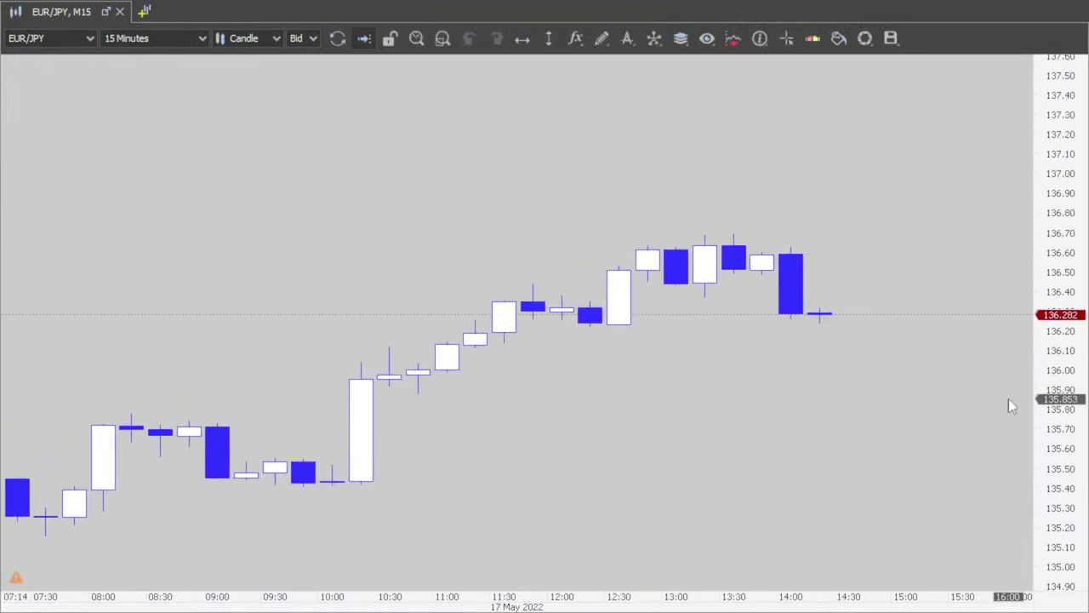
{"action": "left_click_drag", "start_coordinate": [936, 176], "coordinate": [618, 131]}
{"action": "left_click", "coordinate": [601, 40]}
{"action": "left_click", "coordinate": [634, 135]}
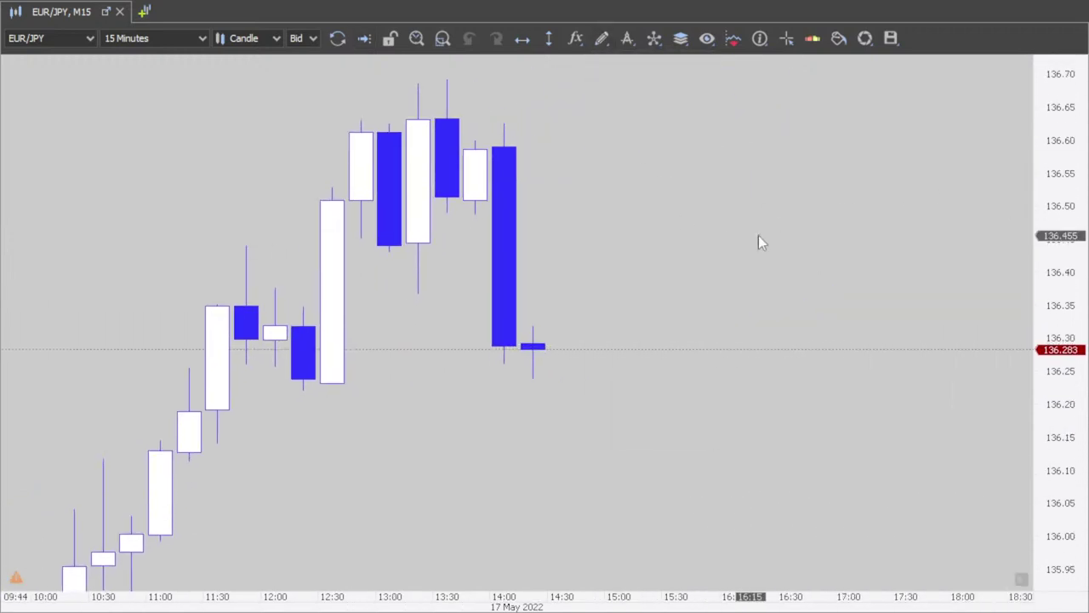
{"action": "left_click", "coordinate": [563, 338]}
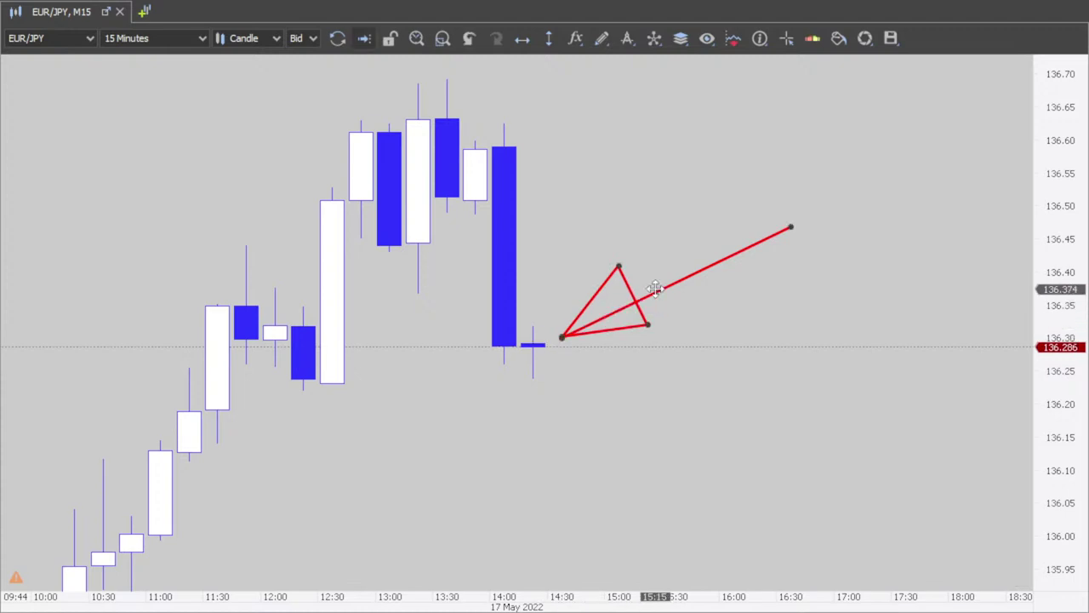
{"action": "mouse_move", "coordinate": [655, 288]}
{"action": "left_mouse_down"}
{"action": "mouse_move", "coordinate": [628, 301]}
{"action": "mouse_move", "coordinate": [625, 277]}
{"action": "mouse_move", "coordinate": [655, 288]}
{"action": "mouse_move", "coordinate": [610, 289]}
{"action": "mouse_move", "coordinate": [641, 317]}
{"action": "mouse_move", "coordinate": [590, 289]}
{"action": "mouse_move", "coordinate": [579, 111]}
{"action": "mouse_move", "coordinate": [602, 119]}
{"action": "mouse_move", "coordinate": [601, 273]}
{"action": "mouse_move", "coordinate": [590, 138]}
{"action": "mouse_move", "coordinate": [589, 256]}
{"action": "mouse_move", "coordinate": [589, 135]}
{"action": "mouse_move", "coordinate": [597, 186]}
{"action": "mouse_move", "coordinate": [596, 145]}
{"action": "mouse_move", "coordinate": [610, 166]}
{"action": "mouse_move", "coordinate": [602, 212]}
{"action": "mouse_move", "coordinate": [564, 202]}
{"action": "left_mouse_up"}
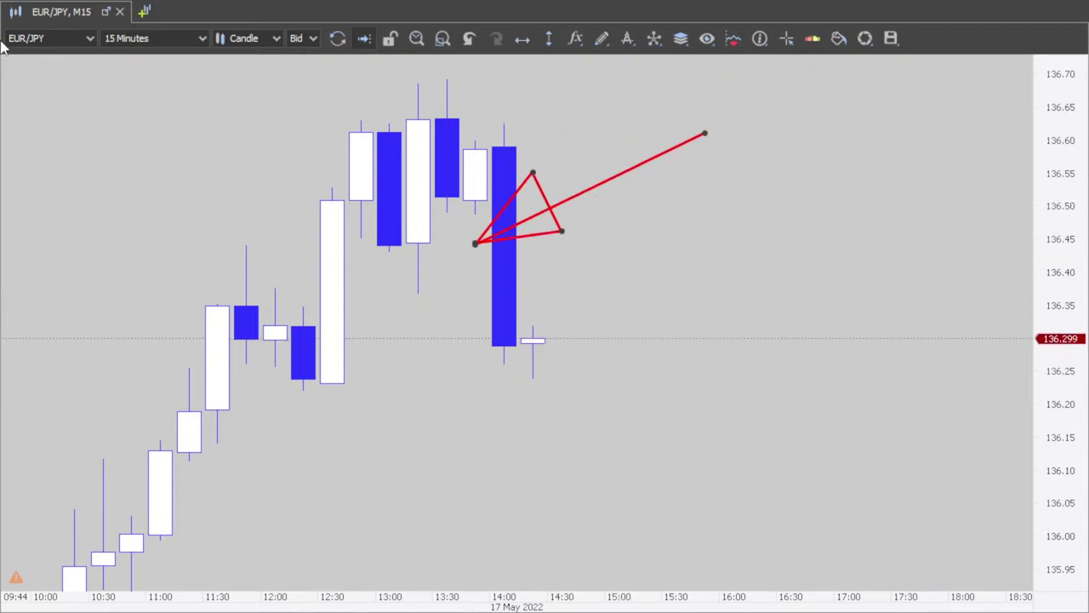
Return to the full-screen EUR/JPY daily chart and move the triangular poly line out to early June, its lowest point at about 135.
{"action": "left_click", "coordinate": [25, 15]}
{"action": "left_click", "coordinate": [74, 298]}
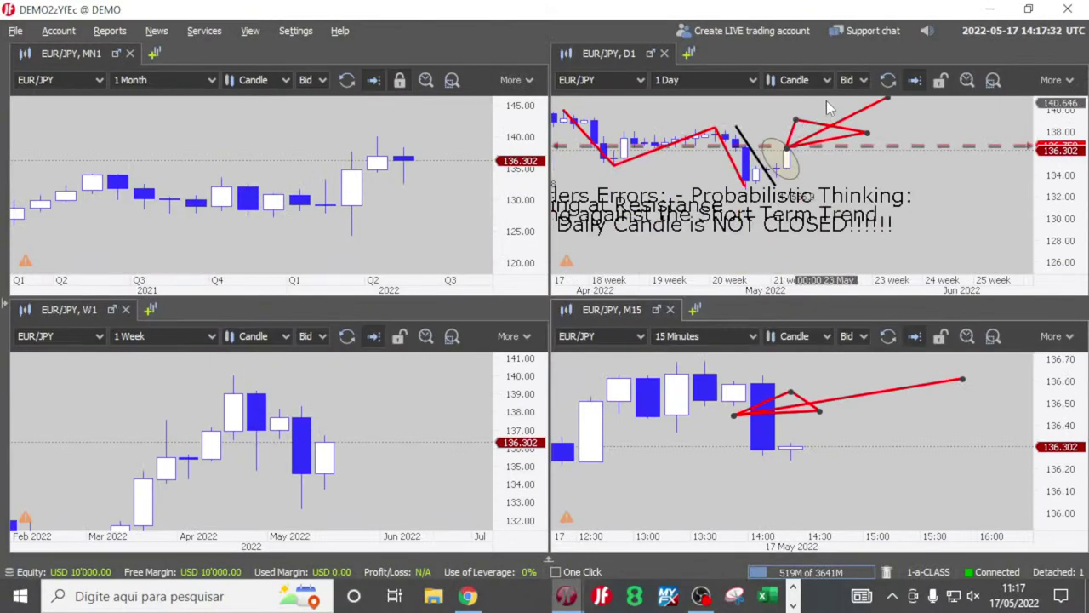
{"action": "right_click", "coordinate": [603, 68]}
{"action": "left_click", "coordinate": [685, 431]}
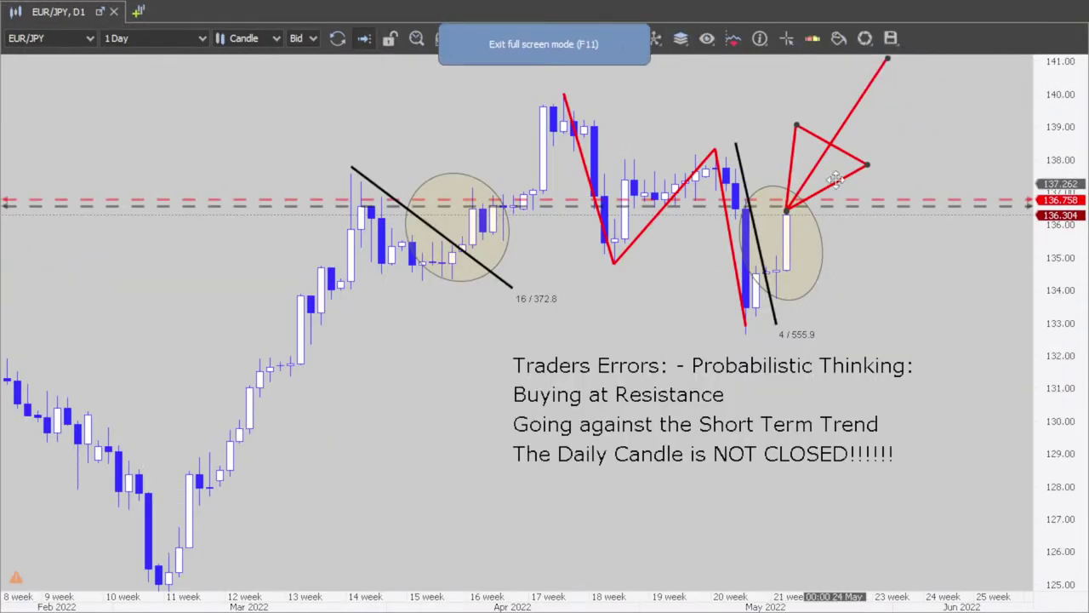
{"action": "mouse_move", "coordinate": [839, 136]}
{"action": "left_mouse_down"}
{"action": "mouse_move", "coordinate": [666, 321]}
{"action": "mouse_move", "coordinate": [667, 389]}
{"action": "mouse_move", "coordinate": [857, 350]}
{"action": "mouse_move", "coordinate": [589, 391]}
{"action": "mouse_move", "coordinate": [812, 378]}
{"action": "mouse_move", "coordinate": [763, 379]}
{"action": "mouse_move", "coordinate": [868, 388]}
{"action": "mouse_move", "coordinate": [756, 376]}
{"action": "mouse_move", "coordinate": [827, 362]}
{"action": "mouse_move", "coordinate": [859, 175]}
{"action": "mouse_move", "coordinate": [895, 192]}
{"action": "left_mouse_up"}
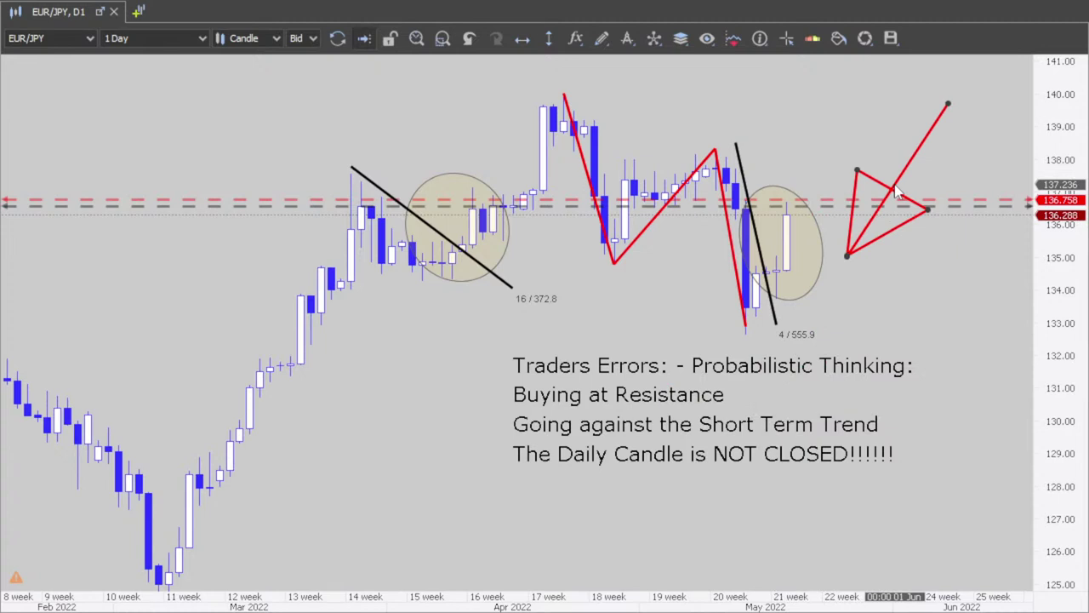
{"action": "mouse_move", "coordinate": [895, 191]}
{"action": "left_mouse_down"}
{"action": "mouse_move", "coordinate": [776, 85]}
{"action": "mouse_move", "coordinate": [834, 102]}
{"action": "mouse_move", "coordinate": [891, 223]}
{"action": "mouse_move", "coordinate": [844, 51]}
{"action": "mouse_move", "coordinate": [630, 78]}
{"action": "mouse_move", "coordinate": [889, 136]}
{"action": "mouse_move", "coordinate": [931, 253]}
{"action": "mouse_move", "coordinate": [710, 153]}
{"action": "mouse_move", "coordinate": [702, 107]}
{"action": "mouse_move", "coordinate": [915, 143]}
{"action": "mouse_move", "coordinate": [870, 120]}
{"action": "mouse_move", "coordinate": [958, 143]}
{"action": "mouse_move", "coordinate": [770, 128]}
{"action": "mouse_move", "coordinate": [687, 98]}
{"action": "mouse_move", "coordinate": [890, 129]}
{"action": "mouse_move", "coordinate": [878, 144]}
{"action": "mouse_move", "coordinate": [653, 115]}
{"action": "mouse_move", "coordinate": [843, 143]}
{"action": "mouse_move", "coordinate": [891, 126]}
{"action": "mouse_move", "coordinate": [896, 145]}
{"action": "mouse_move", "coordinate": [668, 120]}
{"action": "mouse_move", "coordinate": [869, 144]}
{"action": "mouse_move", "coordinate": [894, 127]}
{"action": "mouse_move", "coordinate": [821, 149]}
{"action": "mouse_move", "coordinate": [834, 153]}
{"action": "mouse_move", "coordinate": [839, 143]}
{"action": "mouse_move", "coordinate": [656, 94]}
{"action": "mouse_move", "coordinate": [715, 185]}
{"action": "mouse_move", "coordinate": [756, 96]}
{"action": "mouse_move", "coordinate": [647, 119]}
{"action": "mouse_move", "coordinate": [812, 158]}
{"action": "mouse_move", "coordinate": [642, 119]}
{"action": "mouse_move", "coordinate": [847, 153]}
{"action": "mouse_move", "coordinate": [838, 143]}
{"action": "mouse_move", "coordinate": [903, 203]}
{"action": "mouse_move", "coordinate": [668, 110]}
{"action": "mouse_move", "coordinate": [769, 131]}
{"action": "mouse_move", "coordinate": [727, 98]}
{"action": "mouse_move", "coordinate": [877, 183]}
{"action": "mouse_move", "coordinate": [728, 100]}
{"action": "mouse_move", "coordinate": [925, 124]}
{"action": "mouse_move", "coordinate": [954, 187]}
{"action": "left_mouse_up"}
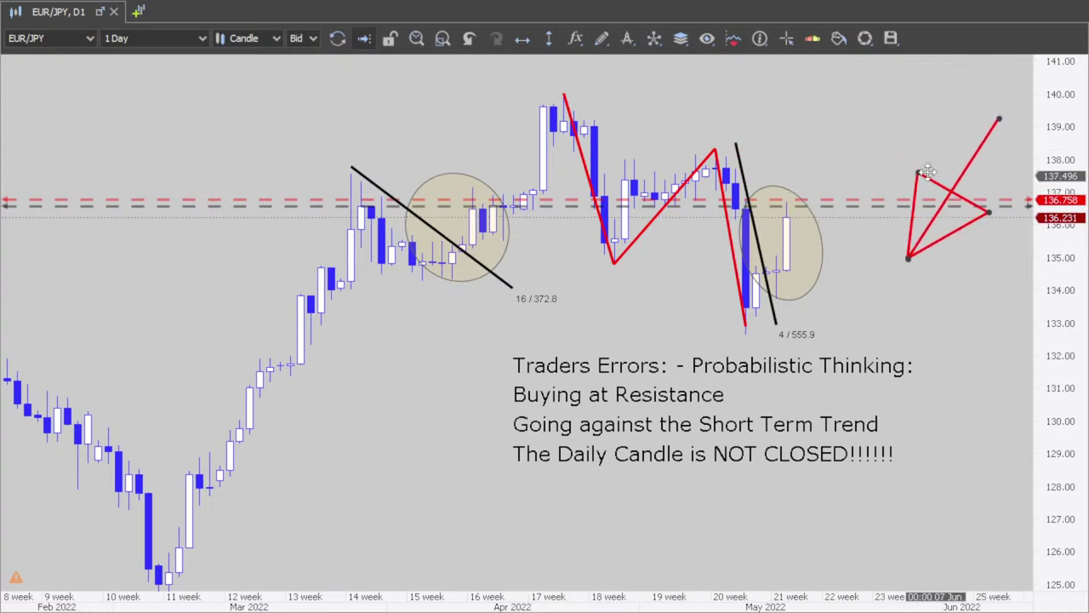
Draw a short line from the April high near 140 past the early May high down to about 136.1, and color it orange.
{"action": "left_click", "coordinate": [602, 39]}
{"action": "left_click", "coordinate": [610, 135]}
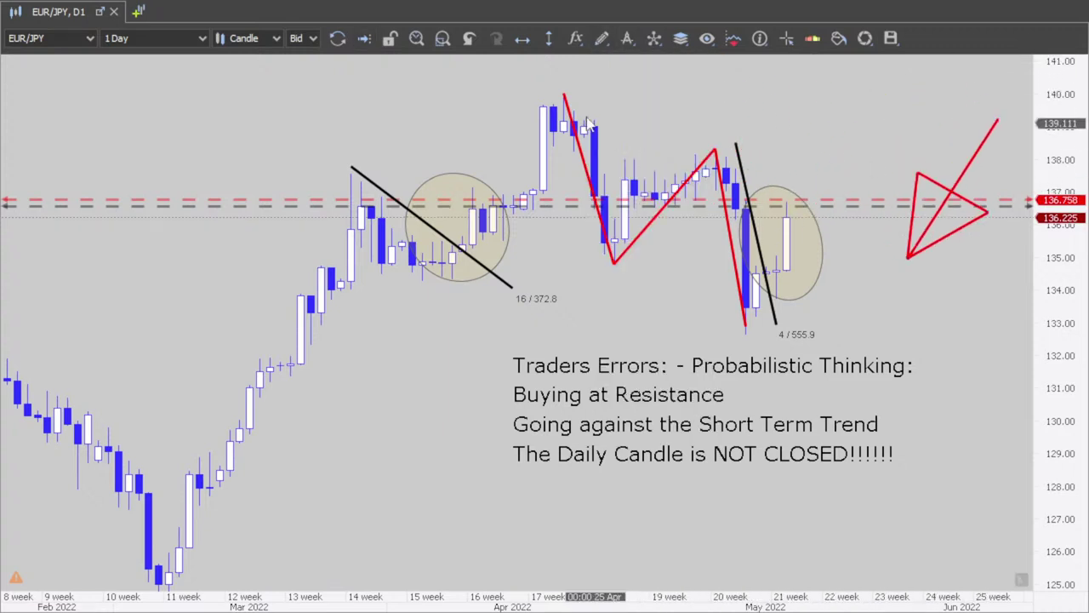
{"action": "mouse_move", "coordinate": [564, 96]}
{"action": "left_mouse_down"}
{"action": "mouse_move", "coordinate": [894, 127]}
{"action": "mouse_move", "coordinate": [904, 243]}
{"action": "mouse_move", "coordinate": [898, 223]}
{"action": "left_mouse_up"}
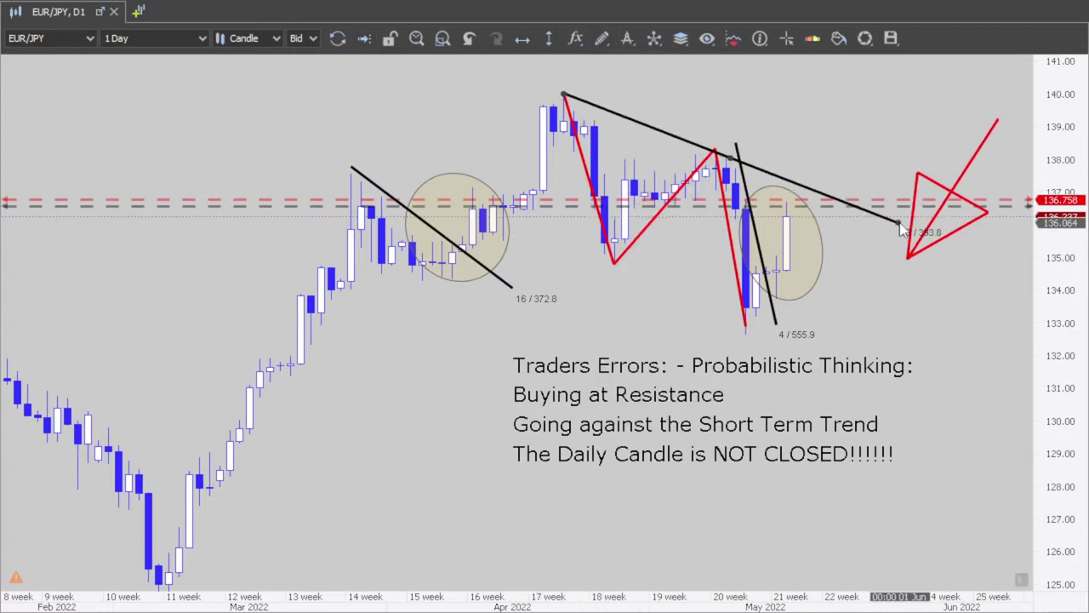
{"action": "right_click", "coordinate": [777, 185]}
{"action": "left_click", "coordinate": [665, 136]}
{"action": "right_click", "coordinate": [665, 129]}
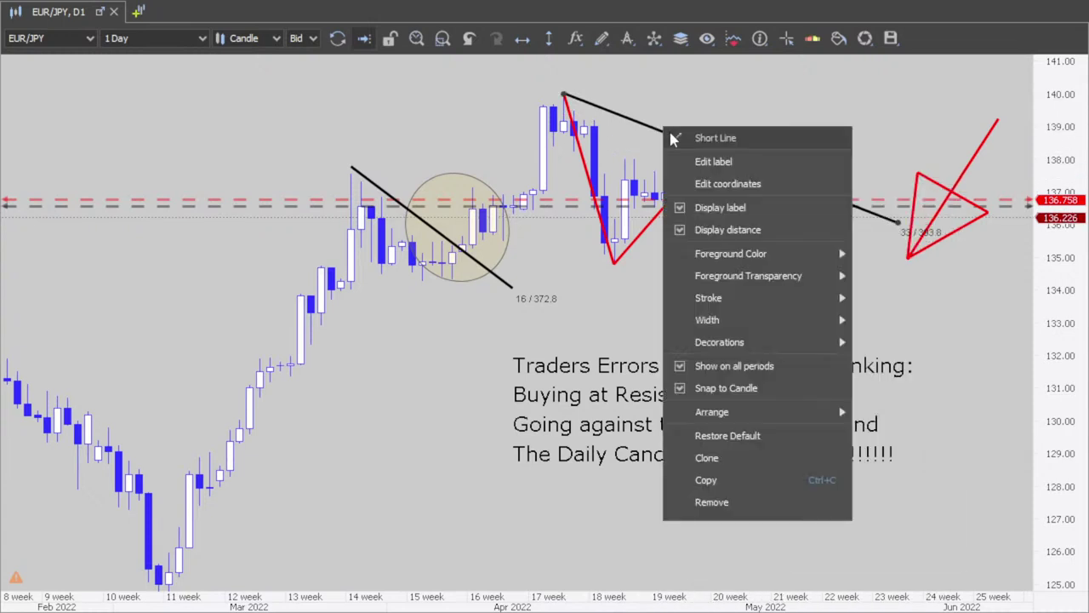
{"action": "mouse_move", "coordinate": [789, 253]}
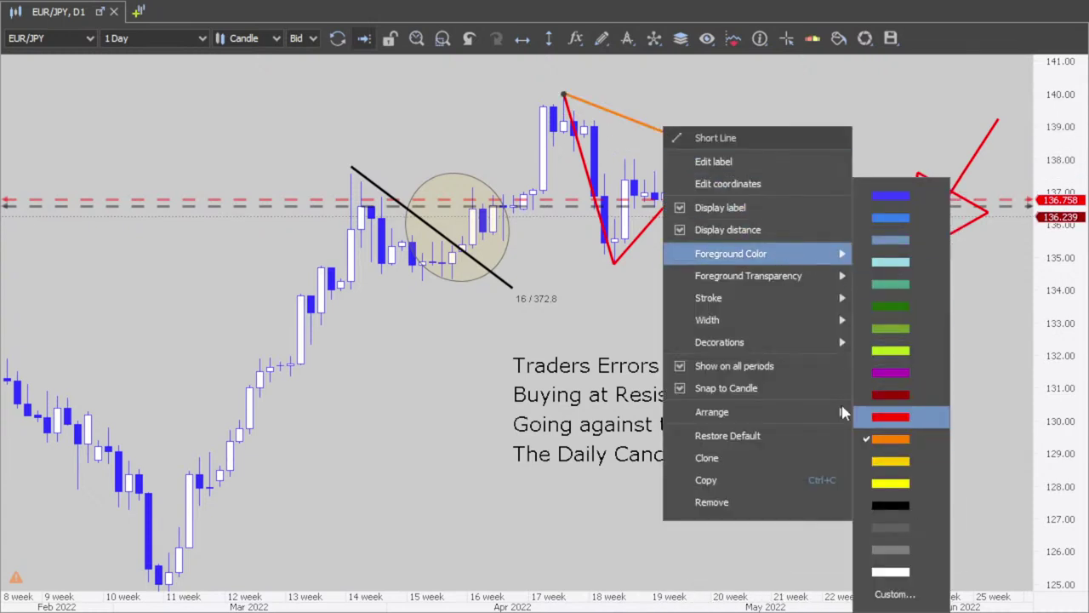
{"action": "left_click", "coordinate": [890, 437]}
Try the triangular poly line beside the latest candle and lower down, then place it above the orange line with its lowest point near 138.
{"action": "mouse_move", "coordinate": [950, 187]}
{"action": "left_mouse_down"}
{"action": "mouse_move", "coordinate": [876, 170]}
{"action": "mouse_move", "coordinate": [836, 148]}
{"action": "mouse_move", "coordinate": [838, 129]}
{"action": "mouse_move", "coordinate": [834, 137]}
{"action": "left_mouse_up"}
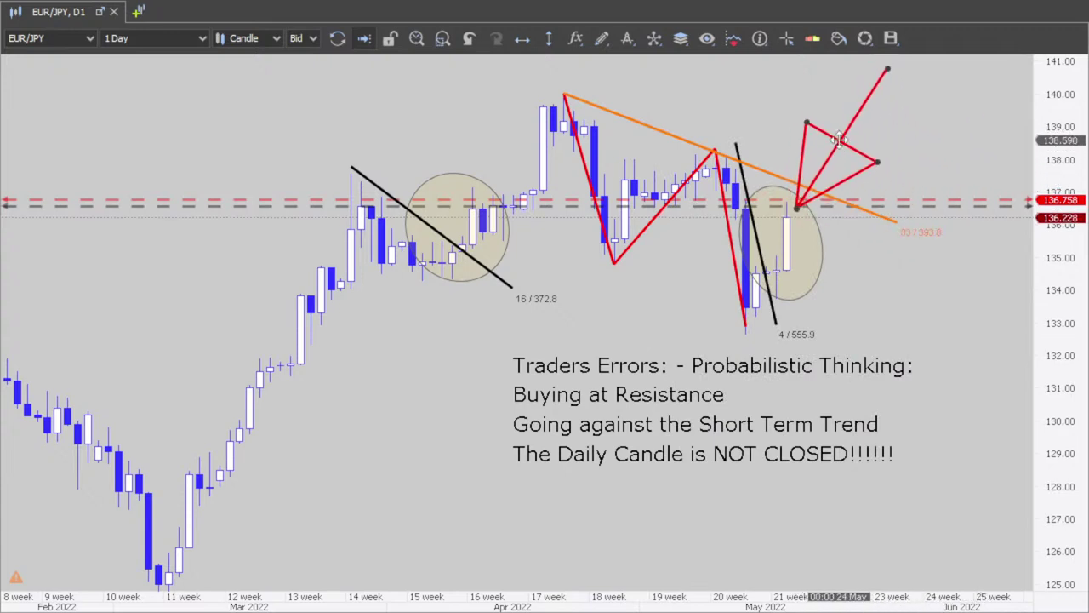
{"action": "mouse_move", "coordinate": [835, 146]}
{"action": "left_mouse_down"}
{"action": "mouse_move", "coordinate": [833, 136]}
{"action": "mouse_move", "coordinate": [831, 156]}
{"action": "mouse_move", "coordinate": [847, 150]}
{"action": "mouse_move", "coordinate": [748, 287]}
{"action": "mouse_move", "coordinate": [807, 286]}
{"action": "mouse_move", "coordinate": [778, 293]}
{"action": "mouse_move", "coordinate": [801, 305]}
{"action": "mouse_move", "coordinate": [832, 107]}
{"action": "mouse_move", "coordinate": [834, 305]}
{"action": "mouse_move", "coordinate": [886, 297]}
{"action": "mouse_move", "coordinate": [855, 120]}
{"action": "mouse_move", "coordinate": [838, 126]}
{"action": "mouse_move", "coordinate": [811, 241]}
{"action": "mouse_move", "coordinate": [608, 354]}
{"action": "mouse_move", "coordinate": [872, 322]}
{"action": "mouse_move", "coordinate": [895, 223]}
{"action": "left_mouse_up"}
{"action": "left_click_drag", "start_coordinate": [945, 319], "coordinate": [855, 339]}
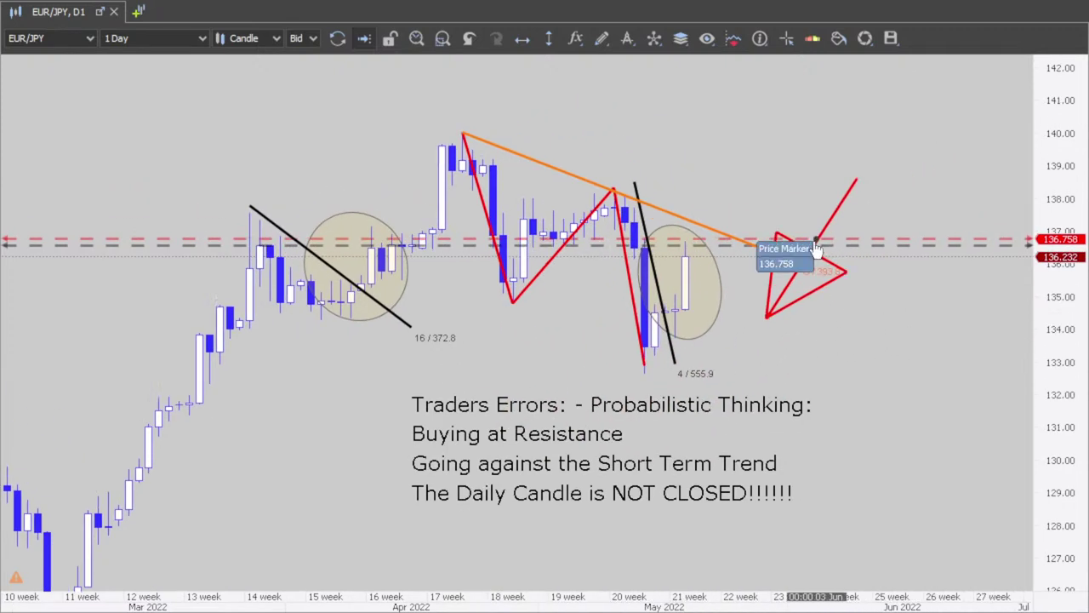
{"action": "mouse_move", "coordinate": [817, 247]}
{"action": "left_mouse_down"}
{"action": "mouse_move", "coordinate": [567, 80]}
{"action": "mouse_move", "coordinate": [642, 121]}
{"action": "mouse_move", "coordinate": [549, 80]}
{"action": "mouse_move", "coordinate": [732, 140]}
{"action": "mouse_move", "coordinate": [684, 142]}
{"action": "mouse_move", "coordinate": [789, 139]}
{"action": "left_mouse_up"}
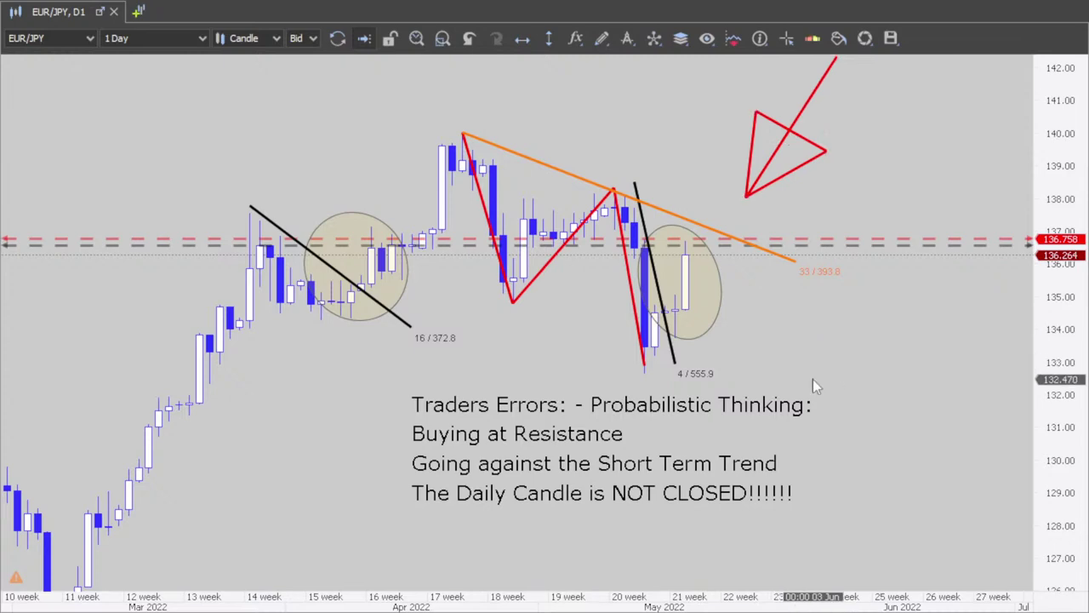
Draw a rising short line from the 2020 low near 114.5 through the March 2022 low, extending into 2023.
{"action": "scroll", "coordinate": [812, 379], "scroll_direction": "down", "scroll_amount": 5}
{"action": "scroll", "coordinate": [800, 421], "scroll_direction": "down", "scroll_amount": 8}
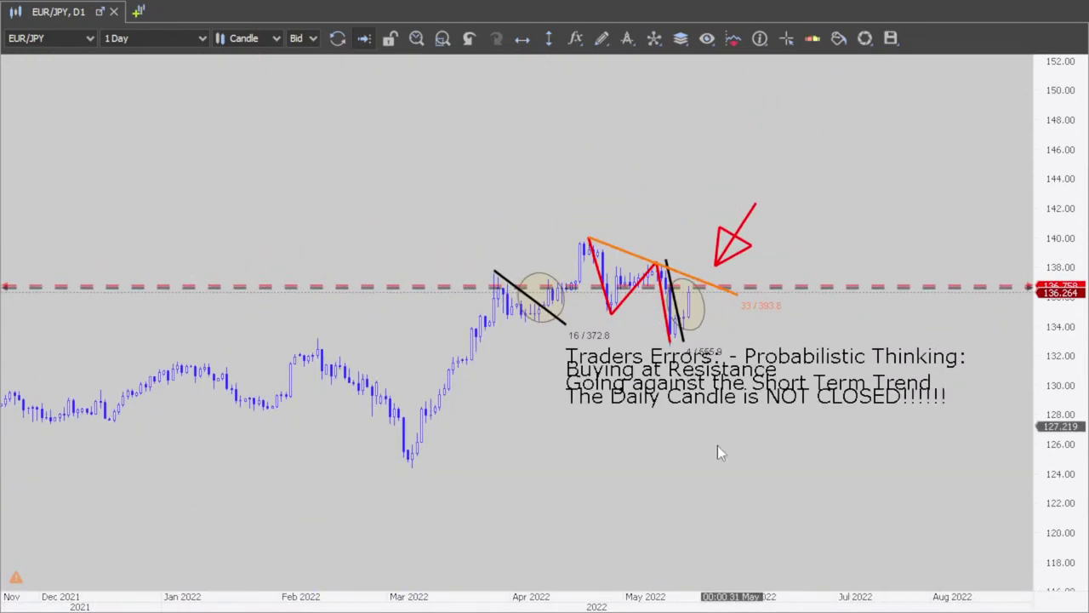
{"action": "scroll", "coordinate": [801, 424], "scroll_direction": "down", "scroll_amount": 4}
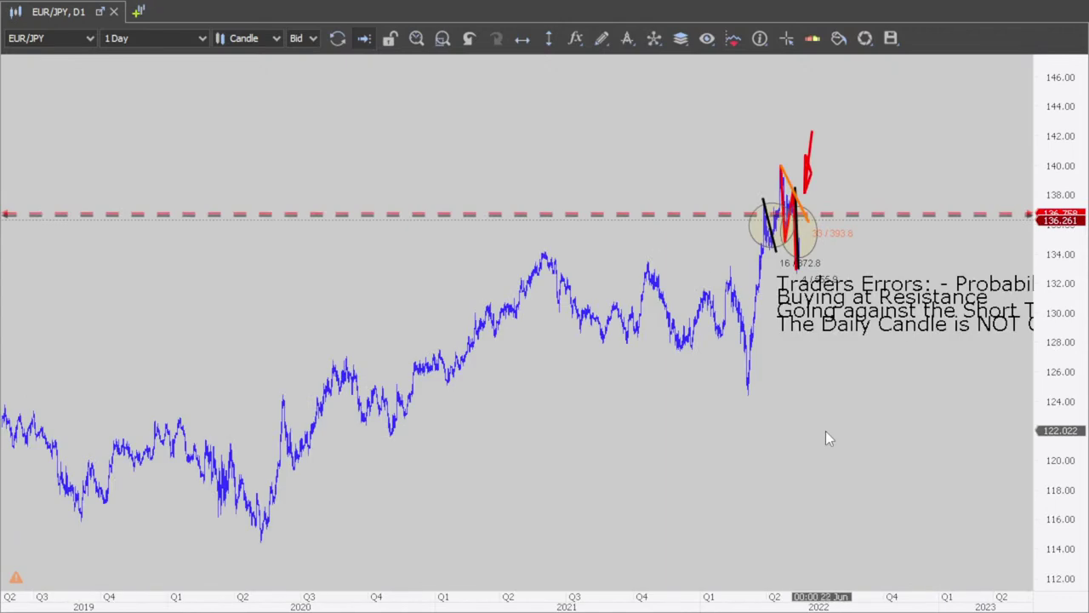
{"action": "left_click", "coordinate": [600, 39]}
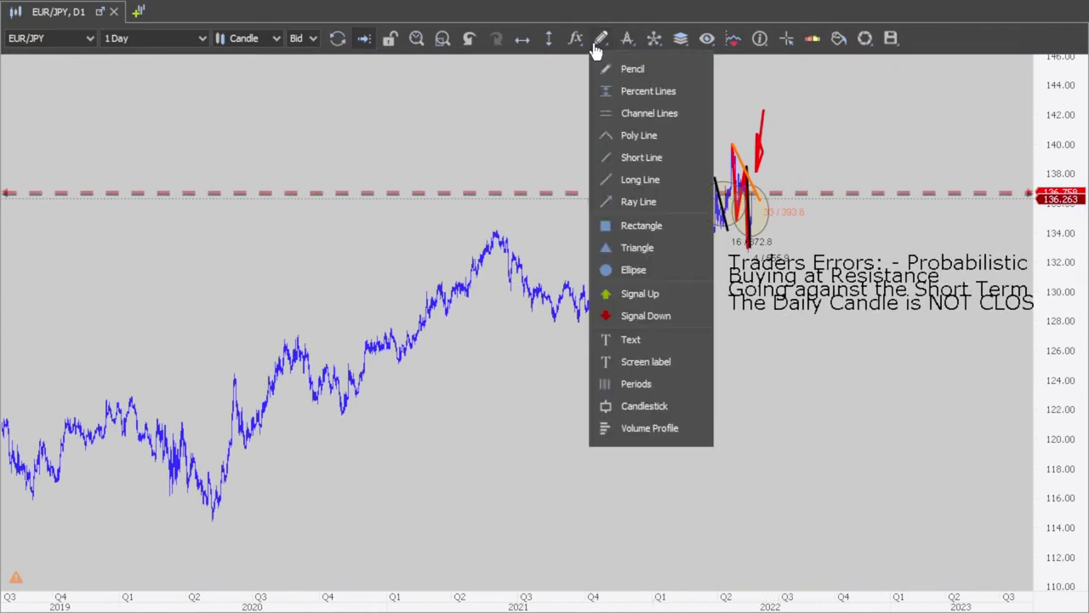
{"action": "left_click", "coordinate": [637, 158]}
{"action": "left_click", "coordinate": [214, 522]}
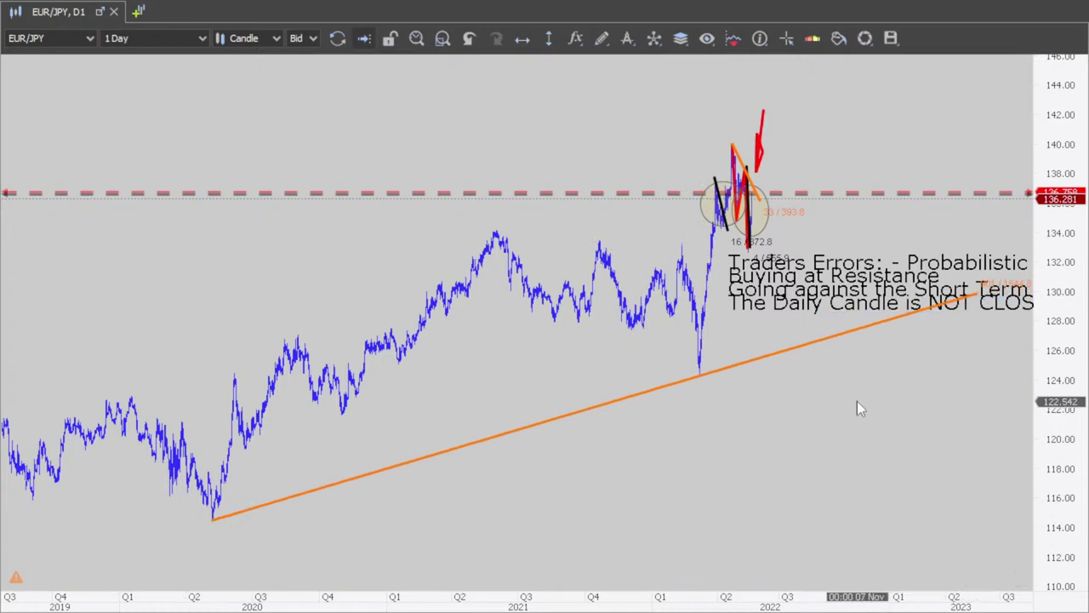
Move the triangular poly line down beside the latest candle, then up above the falling orange line's end with its lowest point near 137.
{"action": "scroll", "coordinate": [864, 405], "scroll_direction": "up", "scroll_amount": 6}
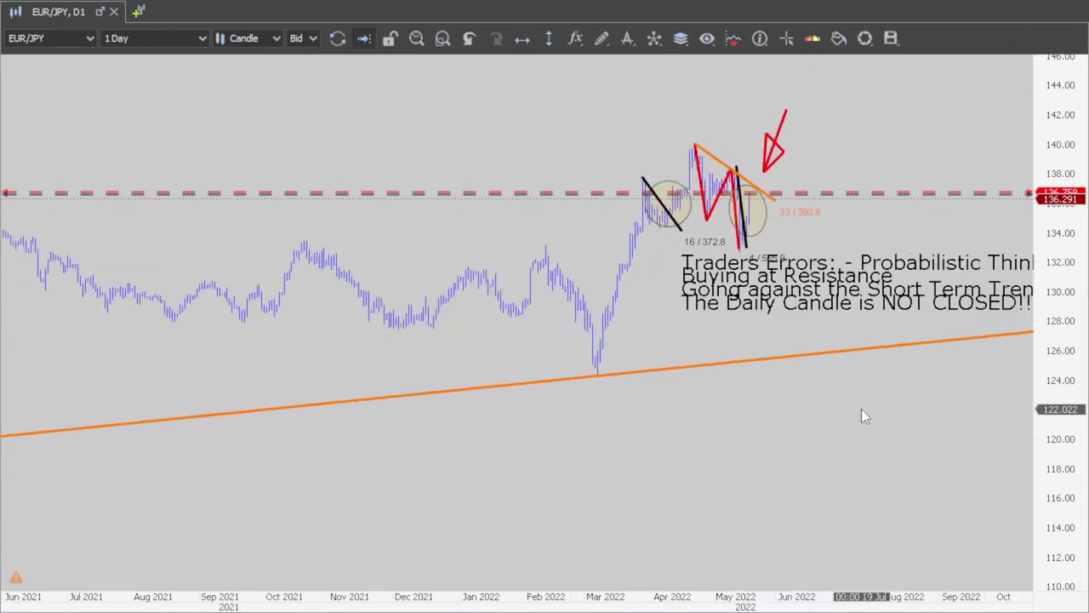
{"action": "scroll", "coordinate": [861, 408], "scroll_direction": "up", "scroll_amount": 4}
{"action": "scroll", "coordinate": [732, 370], "scroll_direction": "up", "scroll_amount": 5}
{"action": "scroll", "coordinate": [594, 444], "scroll_direction": "up", "scroll_amount": 1}
{"action": "left_click_drag", "start_coordinate": [595, 451], "coordinate": [575, 480]}
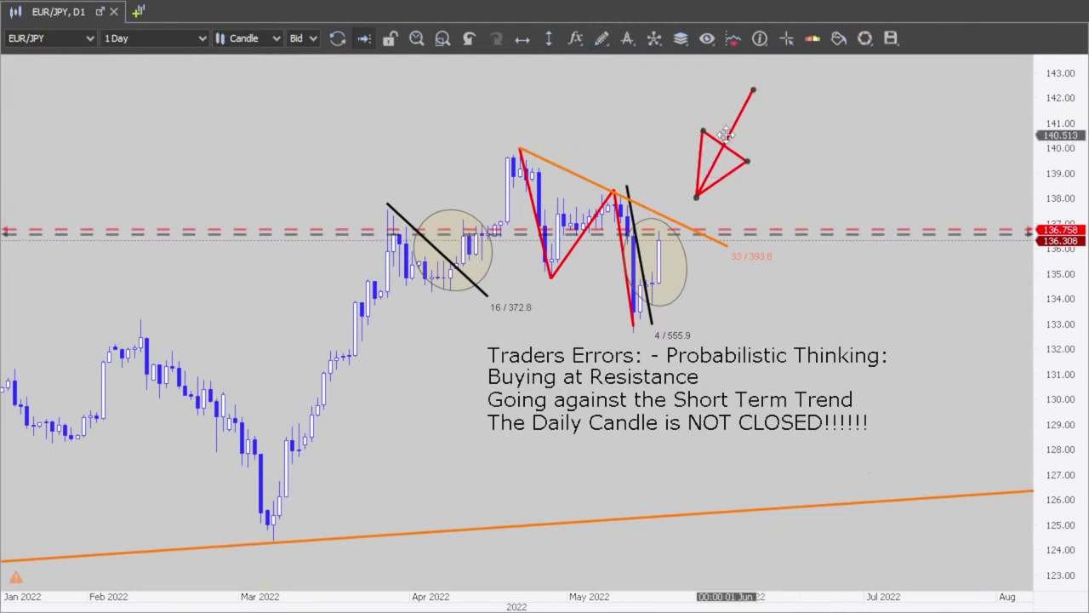
{"action": "mouse_move", "coordinate": [728, 130]}
{"action": "left_mouse_down"}
{"action": "mouse_move", "coordinate": [735, 369]}
{"action": "mouse_move", "coordinate": [700, 445]}
{"action": "mouse_move", "coordinate": [693, 214]}
{"action": "mouse_move", "coordinate": [718, 221]}
{"action": "mouse_move", "coordinate": [708, 226]}
{"action": "mouse_move", "coordinate": [696, 183]}
{"action": "left_mouse_up"}
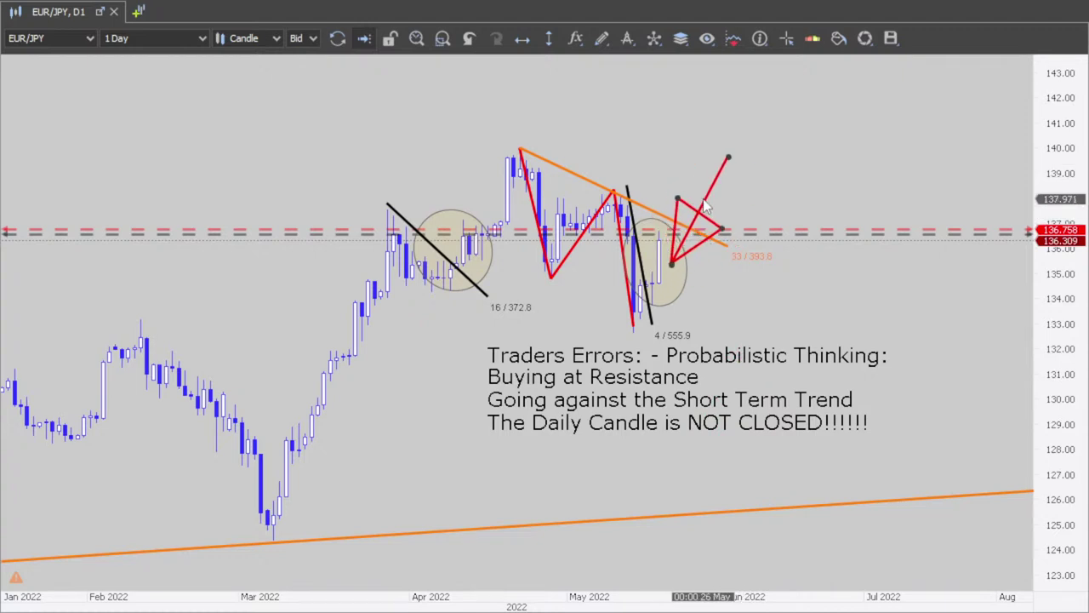
{"action": "mouse_move", "coordinate": [705, 204]}
{"action": "left_mouse_down"}
{"action": "mouse_move", "coordinate": [621, 228]}
{"action": "mouse_move", "coordinate": [759, 160]}
{"action": "left_mouse_up"}
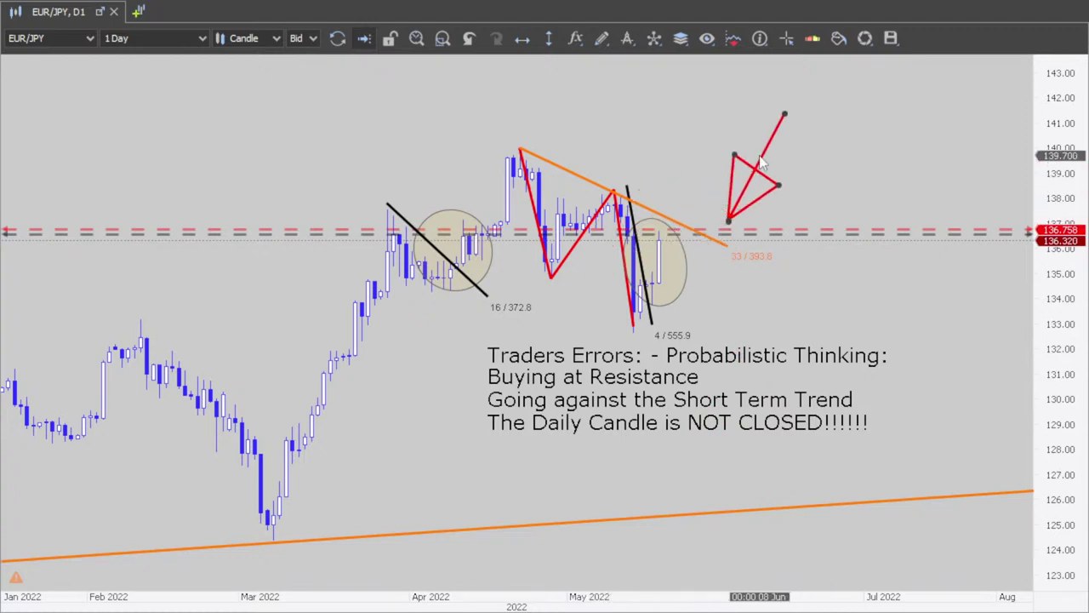
Move the triangular poly line back so its lowest point sits on the falling orange line, just after the latest candle.
{"action": "scroll", "coordinate": [747, 286], "scroll_direction": "up", "scroll_amount": 1}
{"action": "scroll", "coordinate": [747, 294], "scroll_direction": "up", "scroll_amount": 3}
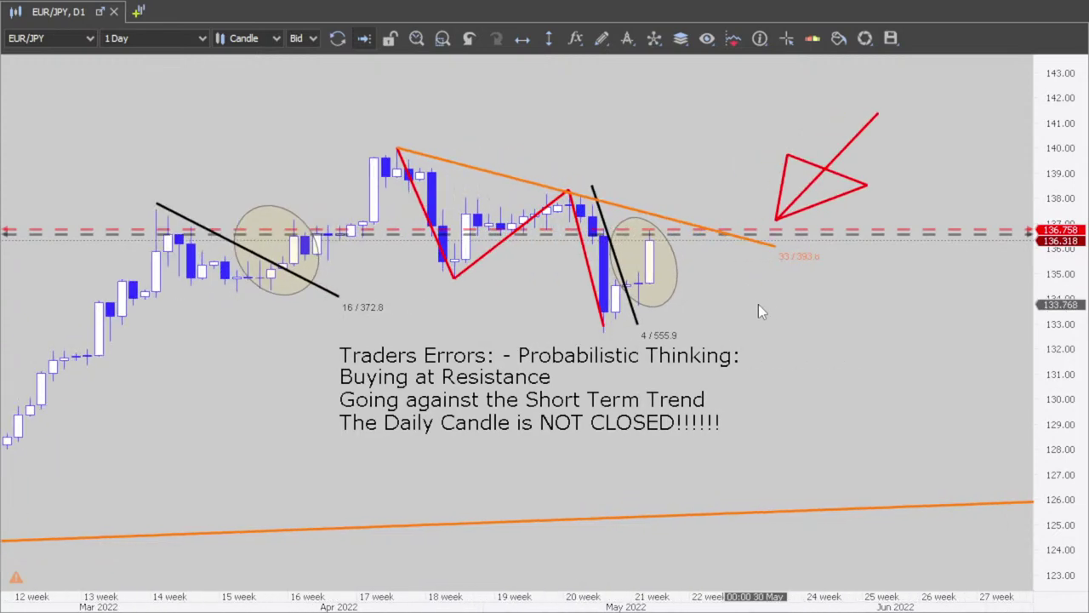
{"action": "scroll", "coordinate": [819, 298], "scroll_direction": "down", "scroll_amount": 1}
{"action": "left_click_drag", "start_coordinate": [846, 151], "coordinate": [748, 177]}
{"action": "mouse_move", "coordinate": [753, 197]}
{"action": "left_mouse_down"}
{"action": "mouse_move", "coordinate": [757, 172]}
{"action": "mouse_move", "coordinate": [679, 274]}
{"action": "mouse_move", "coordinate": [801, 262]}
{"action": "mouse_move", "coordinate": [756, 181]}
{"action": "mouse_move", "coordinate": [774, 211]}
{"action": "mouse_move", "coordinate": [764, 374]}
{"action": "mouse_move", "coordinate": [728, 325]}
{"action": "mouse_move", "coordinate": [745, 228]}
{"action": "mouse_move", "coordinate": [737, 176]}
{"action": "mouse_move", "coordinate": [571, 292]}
{"action": "mouse_move", "coordinate": [664, 294]}
{"action": "mouse_move", "coordinate": [532, 161]}
{"action": "mouse_move", "coordinate": [672, 211]}
{"action": "mouse_move", "coordinate": [703, 255]}
{"action": "mouse_move", "coordinate": [513, 350]}
{"action": "mouse_move", "coordinate": [758, 323]}
{"action": "mouse_move", "coordinate": [776, 151]}
{"action": "mouse_move", "coordinate": [756, 150]}
{"action": "left_mouse_up"}
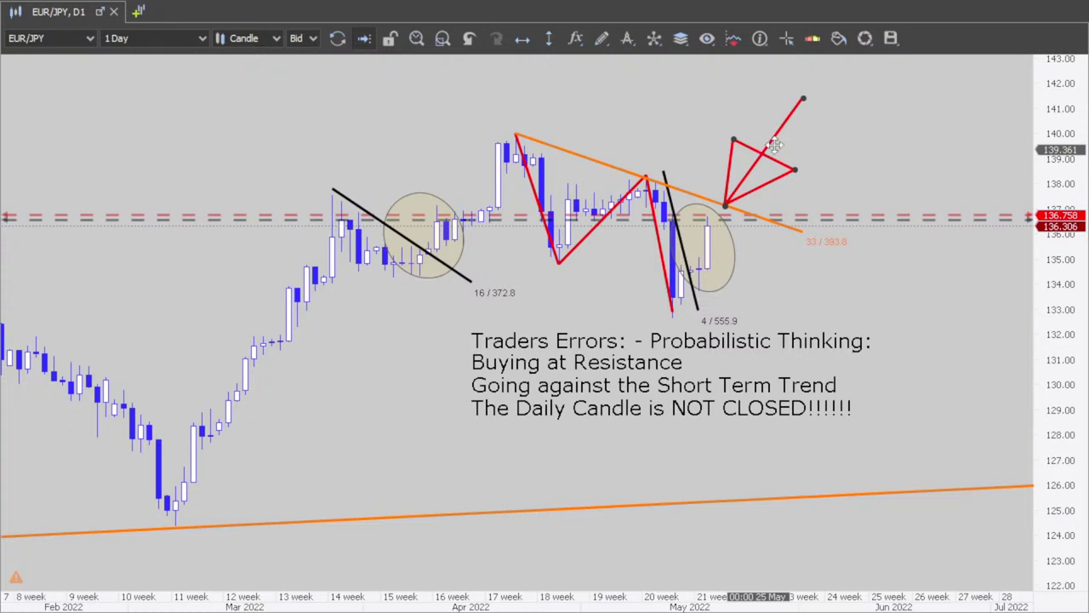
{"action": "left_click_drag", "start_coordinate": [846, 262], "coordinate": [613, 338]}
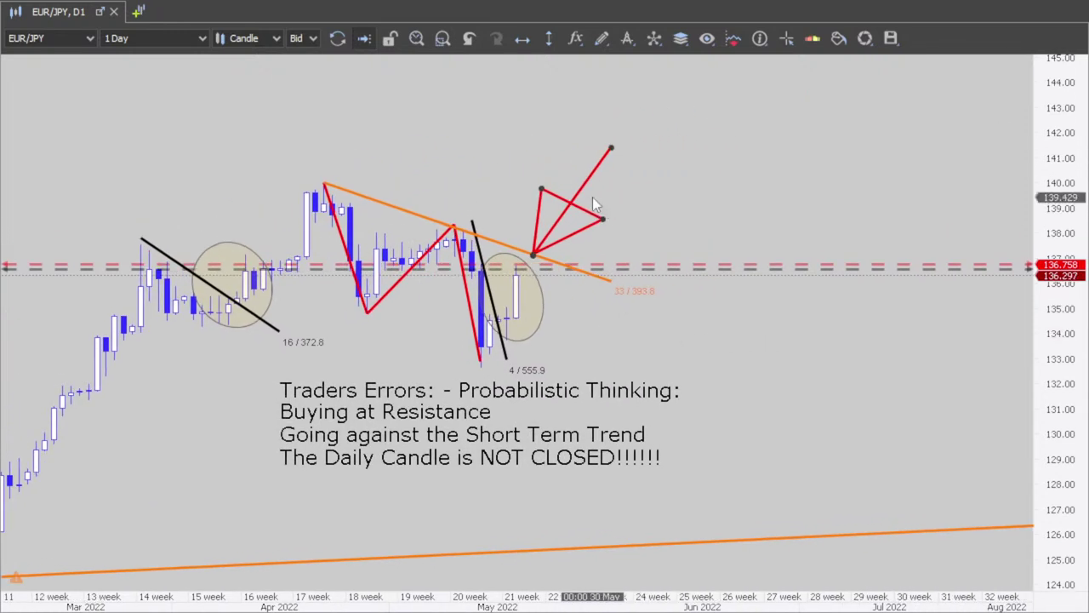
Move the triangular poly line to early July near 140.4 and shift the four traders' errors text lines back to begin between weeks 14 and 15.
{"action": "mouse_move", "coordinate": [585, 200]}
{"action": "left_mouse_down"}
{"action": "mouse_move", "coordinate": [619, 166]}
{"action": "mouse_move", "coordinate": [856, 119]}
{"action": "left_mouse_up"}
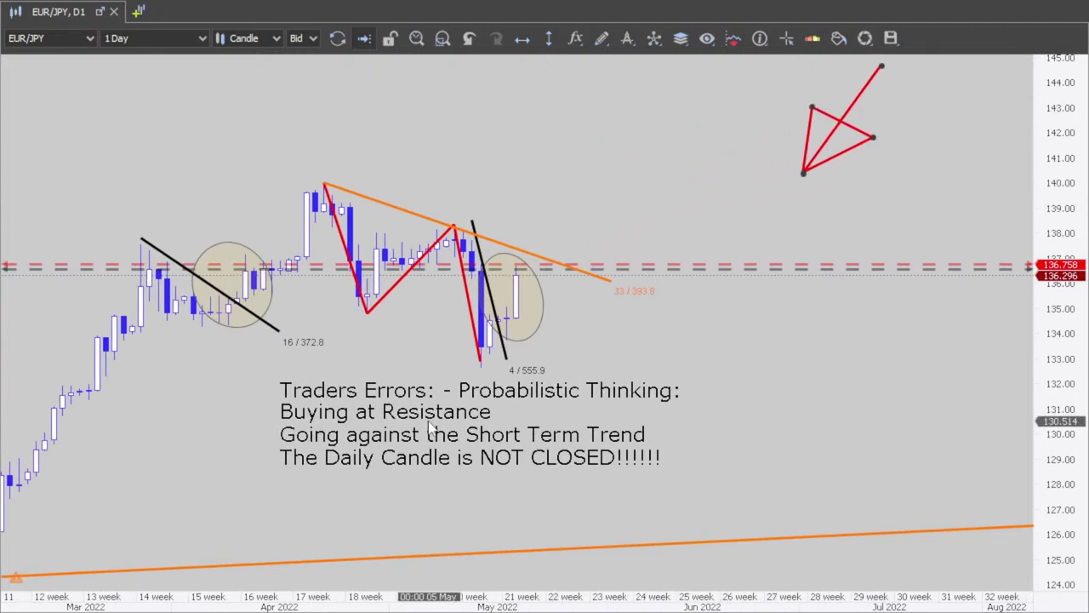
{"action": "left_click_drag", "start_coordinate": [426, 412], "coordinate": [243, 403]}
{"action": "left_click_drag", "start_coordinate": [276, 435], "coordinate": [214, 447]}
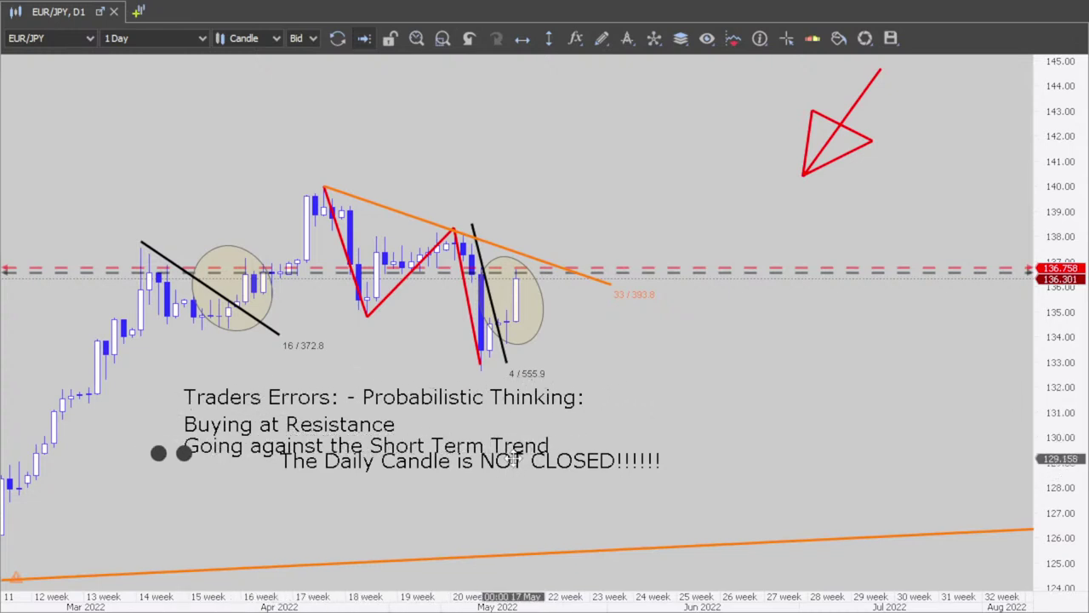
{"action": "left_click_drag", "start_coordinate": [430, 464], "coordinate": [332, 478]}
{"action": "scroll", "coordinate": [739, 430], "scroll_direction": "down", "scroll_amount": 1}
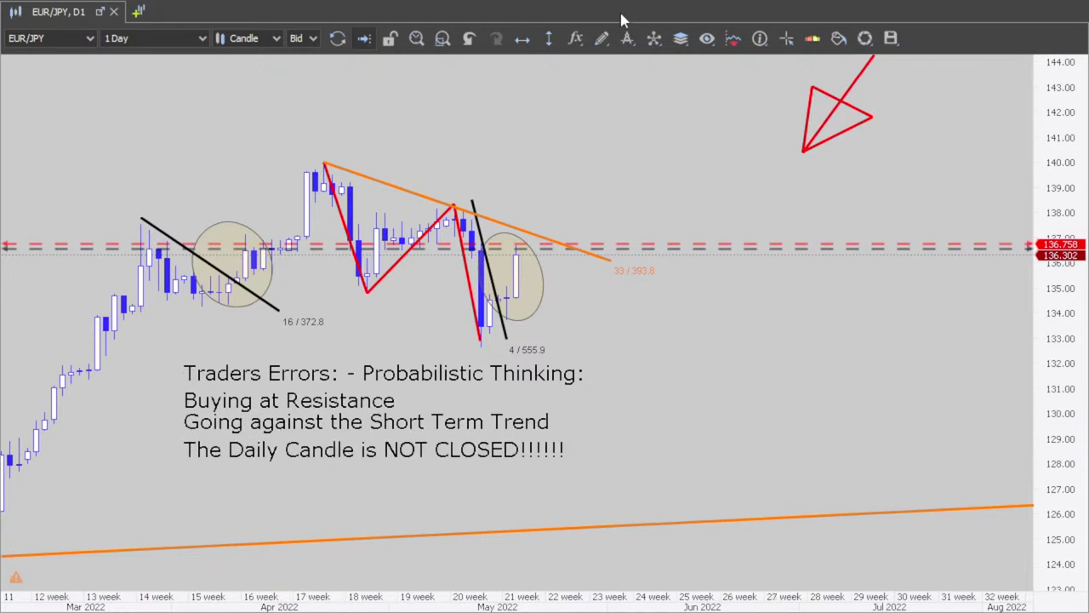
Add the chart text "The CORRECT Trading Plan:" in the empty space after the latest candles.
{"action": "left_click", "coordinate": [602, 39]}
{"action": "left_click", "coordinate": [639, 338]}
{"action": "left_click", "coordinate": [693, 337]}
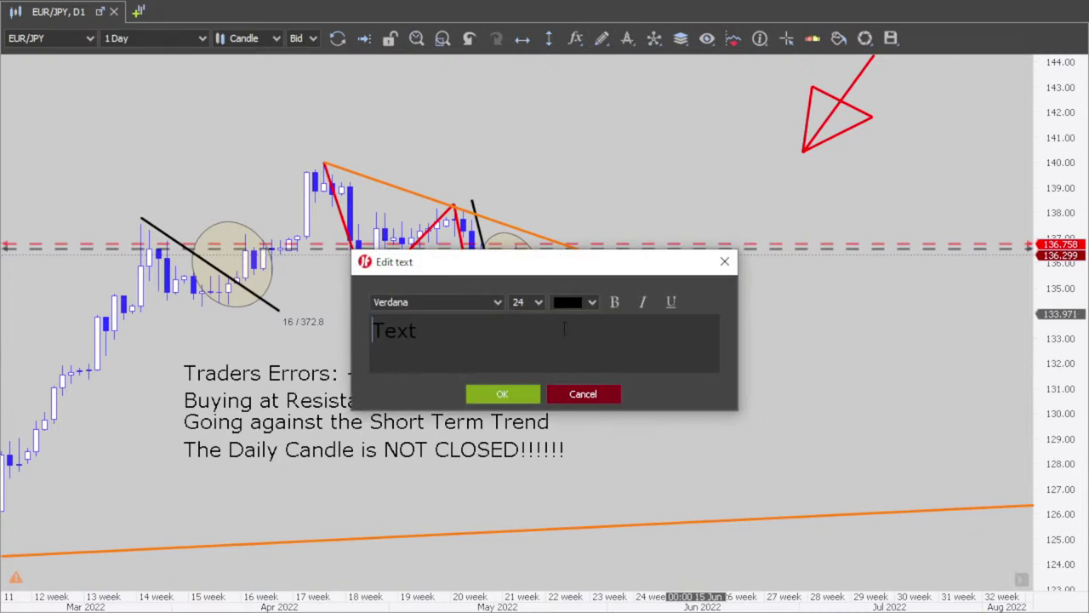
{"action": "key", "text": "BackSpace"}
{"action": "key", "text": "BackSpace"}
{"action": "key", "text": "BackSpace"}
{"action": "key", "text": "BackSpace"}
{"action": "type", "text": "The CORRECT"}
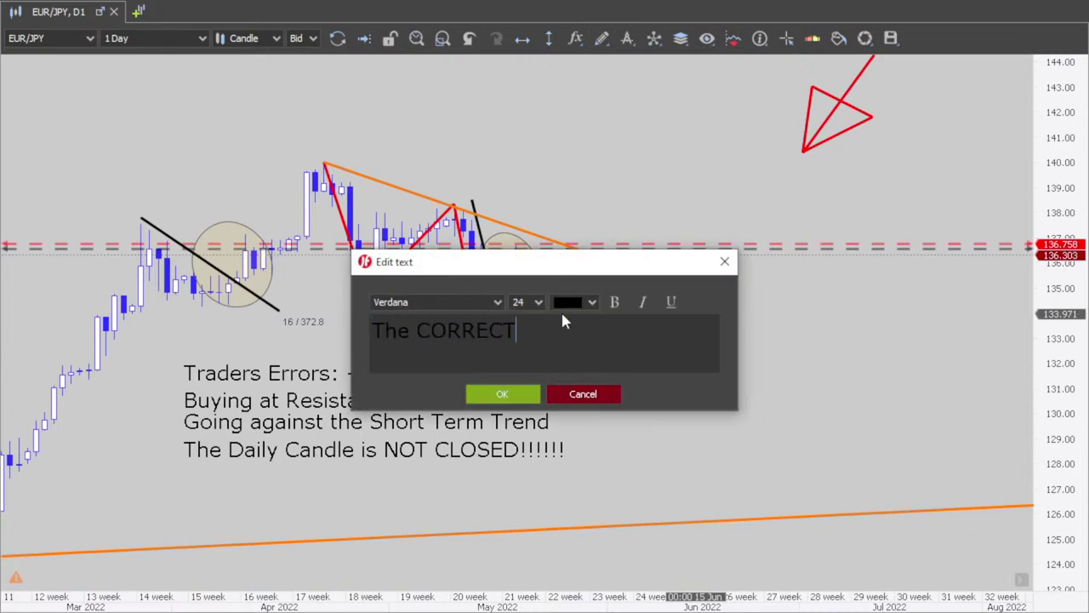
{"action": "type", "text": " Trading Plan:"}
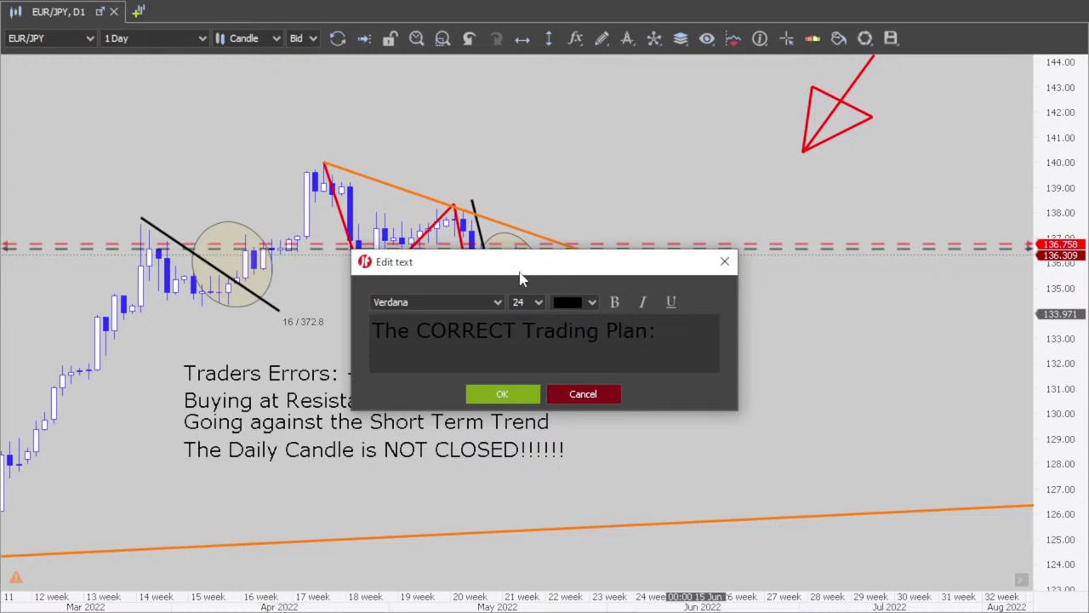
{"action": "left_click", "coordinate": [501, 394]}
Place the trading plan heading beside the errors list near 133.5, and move the triangular poly line's lowest point to about 139 in late June.
{"action": "left_click_drag", "start_coordinate": [730, 302], "coordinate": [695, 369]}
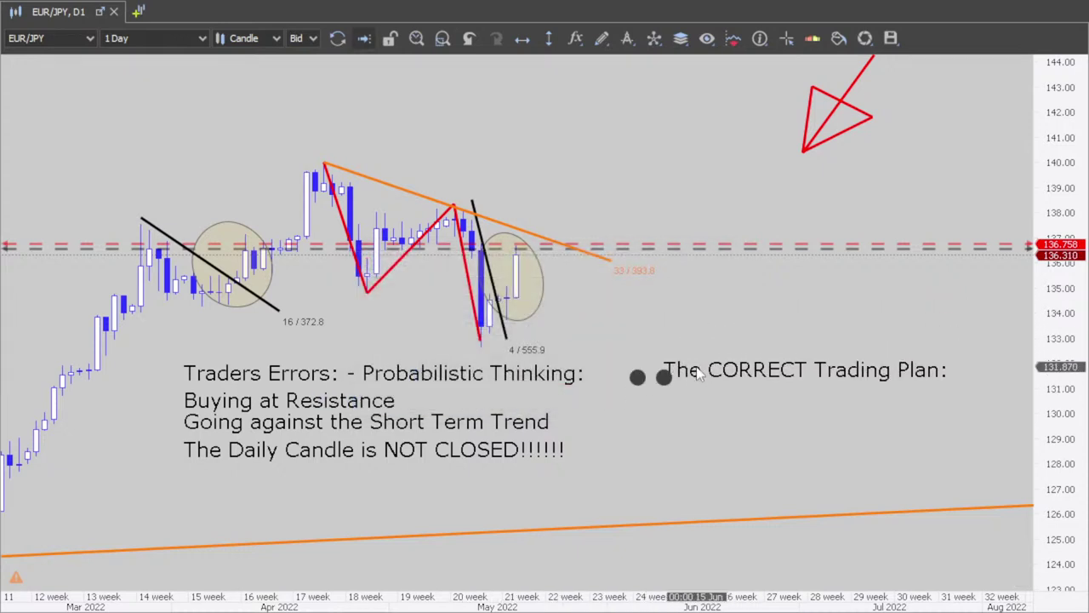
{"action": "left_click_drag", "start_coordinate": [720, 328], "coordinate": [673, 311]}
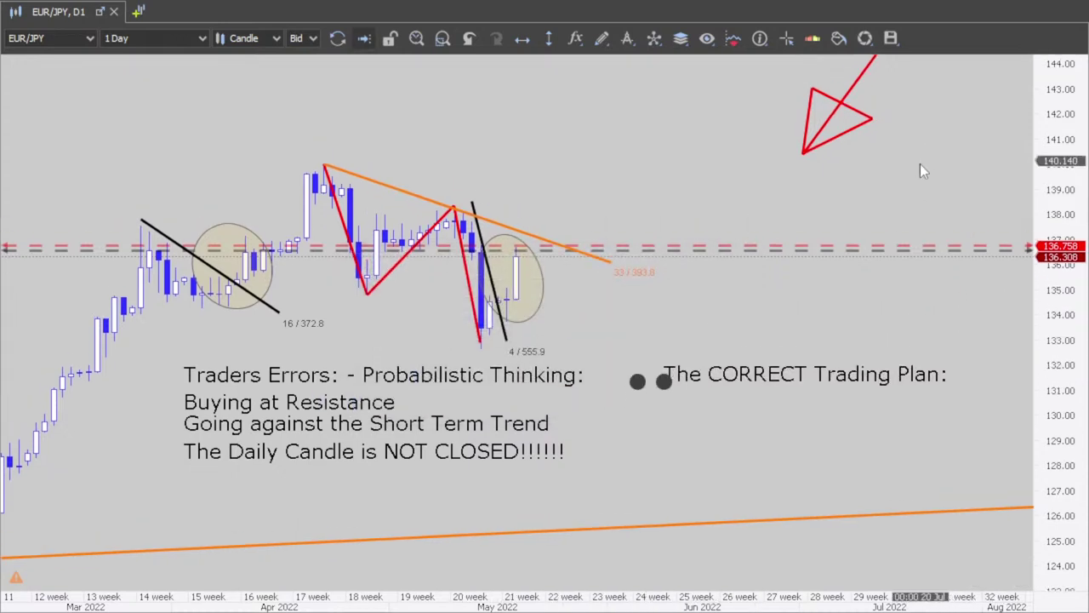
{"action": "left_click_drag", "start_coordinate": [783, 395], "coordinate": [788, 349]}
{"action": "mouse_move", "coordinate": [836, 110]}
{"action": "left_mouse_down"}
{"action": "mouse_move", "coordinate": [749, 240]}
{"action": "mouse_move", "coordinate": [310, 324]}
{"action": "mouse_move", "coordinate": [637, 298]}
{"action": "mouse_move", "coordinate": [734, 267]}
{"action": "mouse_move", "coordinate": [889, 271]}
{"action": "mouse_move", "coordinate": [322, 366]}
{"action": "mouse_move", "coordinate": [307, 349]}
{"action": "mouse_move", "coordinate": [460, 238]}
{"action": "mouse_move", "coordinate": [485, 149]}
{"action": "mouse_move", "coordinate": [467, 217]}
{"action": "mouse_move", "coordinate": [762, 304]}
{"action": "mouse_move", "coordinate": [909, 238]}
{"action": "mouse_move", "coordinate": [958, 281]}
{"action": "mouse_move", "coordinate": [375, 364]}
{"action": "mouse_move", "coordinate": [681, 346]}
{"action": "mouse_move", "coordinate": [760, 299]}
{"action": "mouse_move", "coordinate": [775, 148]}
{"action": "left_mouse_up"}
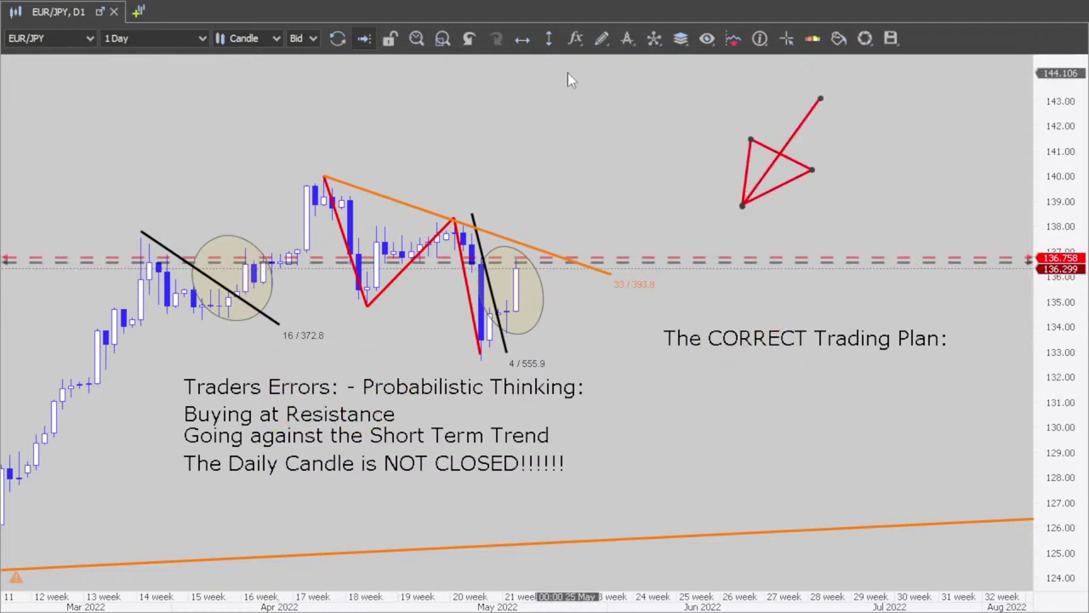
Add the text line "Biu PAST SUPPORT!" directly below the trading plan heading.
{"action": "left_click", "coordinate": [600, 40]}
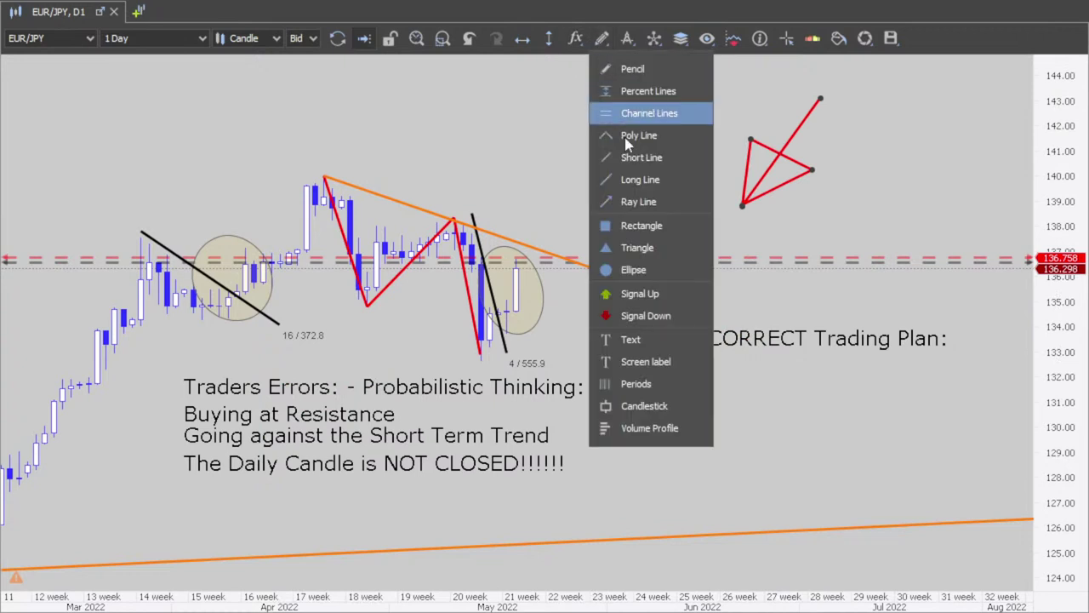
{"action": "left_click", "coordinate": [612, 337]}
{"action": "left_click", "coordinate": [681, 369]}
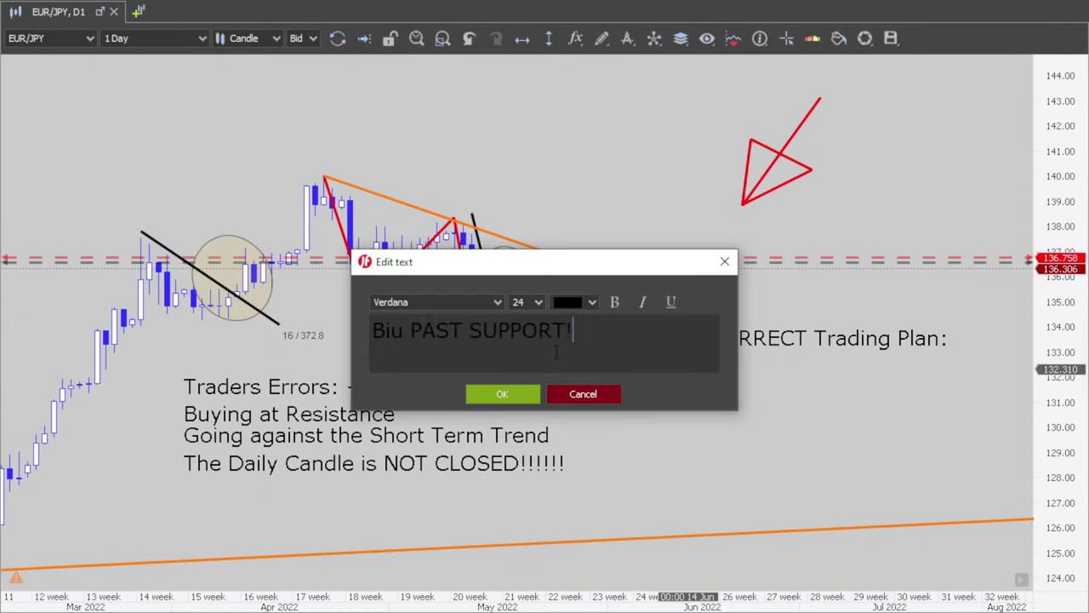
{"action": "left_click", "coordinate": [527, 394]}
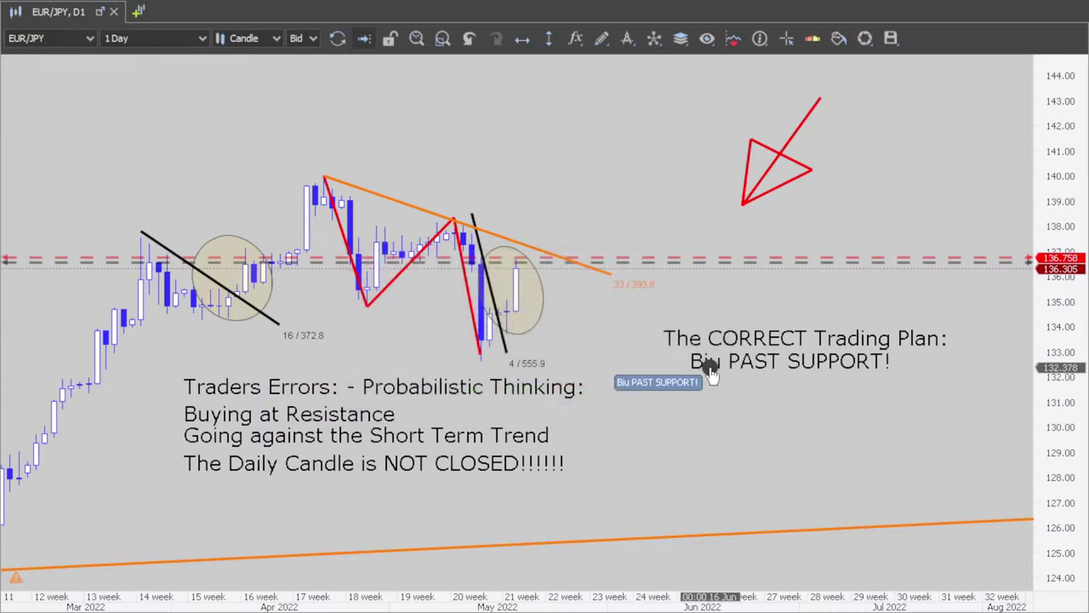
Change the line under the trading plan heading to "But PAST SUPPORT!" and align its start with the heading.
{"action": "right_click", "coordinate": [707, 367]}
{"action": "left_click", "coordinate": [733, 331]}
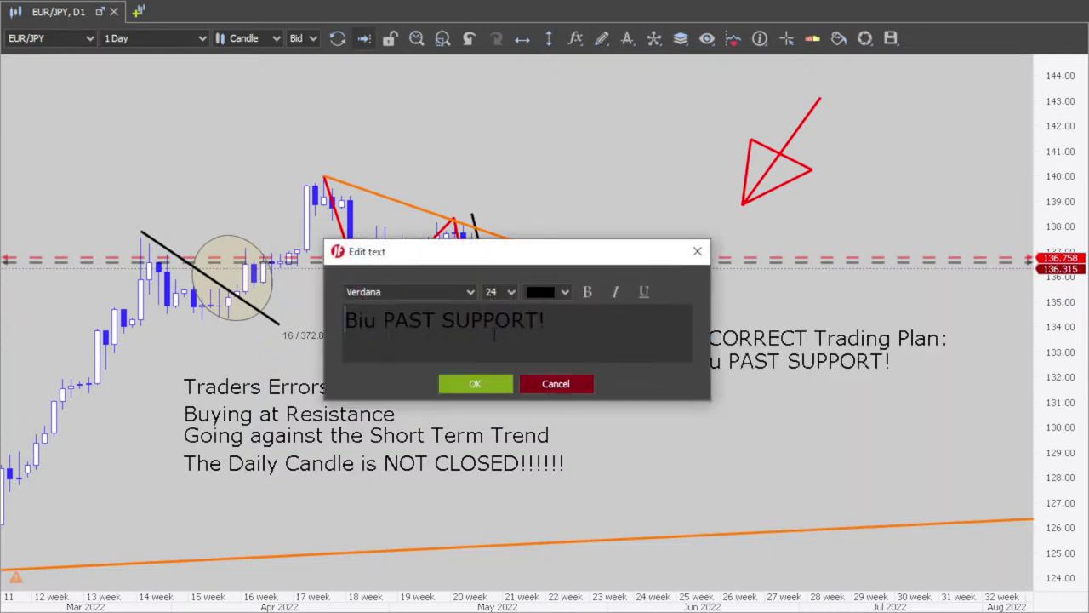
{"action": "key", "text": "BackSpace"}
{"action": "key", "text": "BackSpace"}
{"action": "type", "text": "ut"}
{"action": "left_click", "coordinate": [441, 387]}
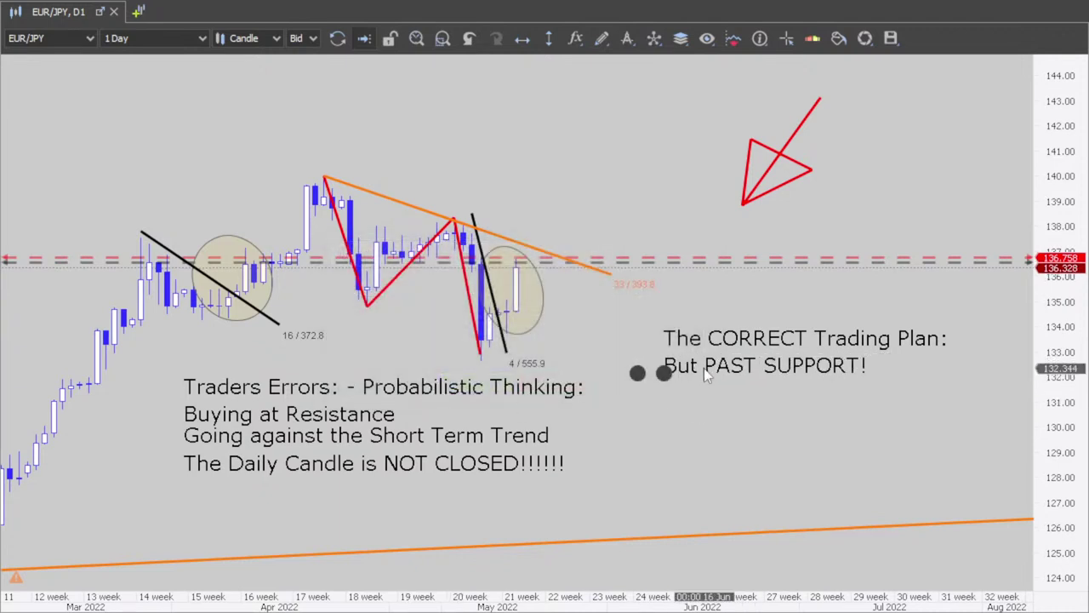
Move the triangular poly line to mid-June near 138, and draw a zigzag poly line rising from the latest candle, peaking near 140.4 and ending near 139.7.
{"action": "mouse_move", "coordinate": [800, 157]}
{"action": "left_mouse_down"}
{"action": "mouse_move", "coordinate": [399, 473]}
{"action": "mouse_move", "coordinate": [396, 423]}
{"action": "mouse_move", "coordinate": [338, 423]}
{"action": "mouse_move", "coordinate": [327, 374]}
{"action": "mouse_move", "coordinate": [294, 373]}
{"action": "mouse_move", "coordinate": [331, 418]}
{"action": "mouse_move", "coordinate": [402, 409]}
{"action": "mouse_move", "coordinate": [280, 369]}
{"action": "mouse_move", "coordinate": [480, 204]}
{"action": "mouse_move", "coordinate": [724, 176]}
{"action": "left_mouse_up"}
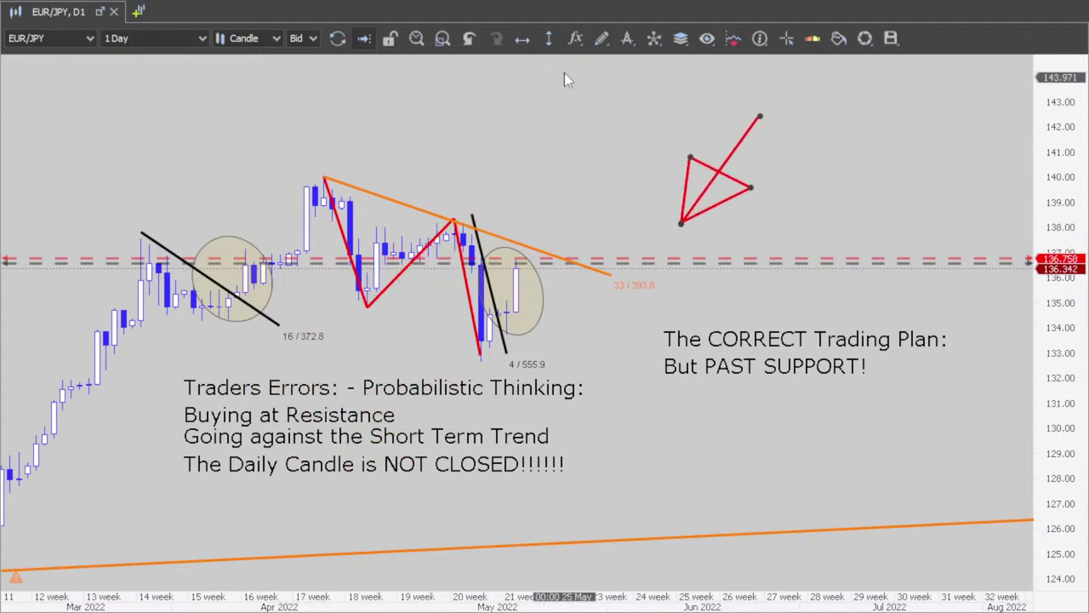
{"action": "left_click", "coordinate": [601, 38]}
{"action": "left_click", "coordinate": [647, 136]}
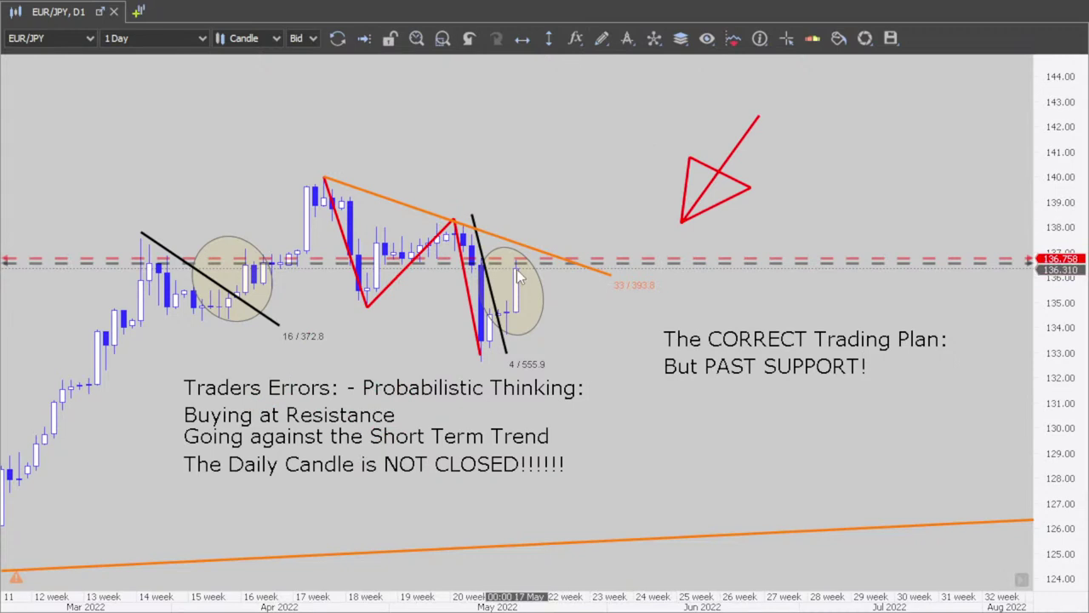
{"action": "left_click", "coordinate": [516, 270]}
{"action": "left_click", "coordinate": [524, 206]}
{"action": "left_click", "coordinate": [542, 224]}
{"action": "left_click", "coordinate": [558, 166]}
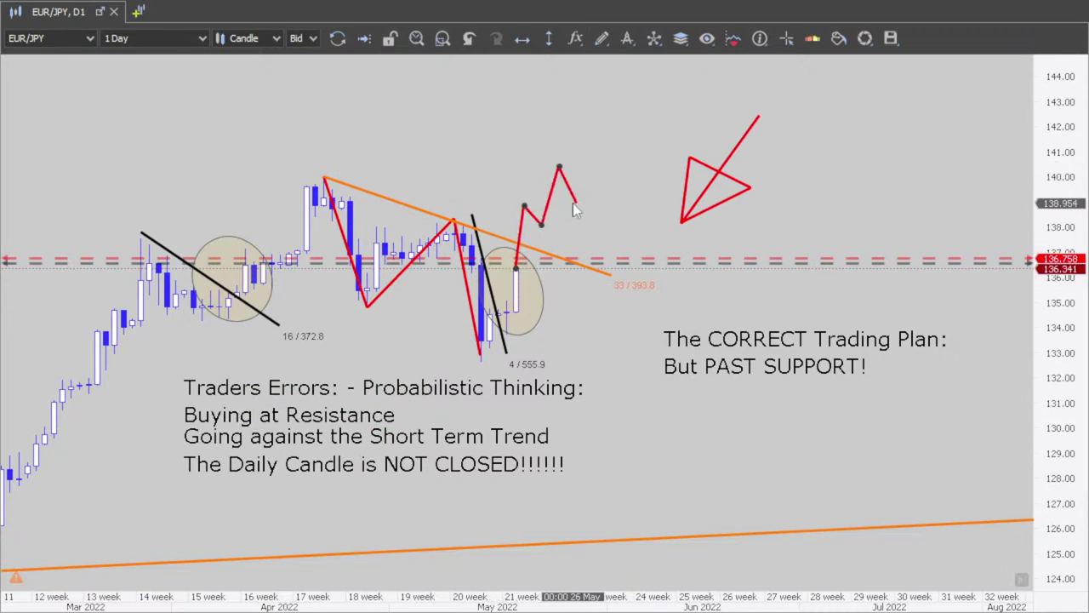
{"action": "double_click", "coordinate": [620, 183]}
Draw a thin horizontal rectangle about 50 candles long at the May swing high near 138.5, and move the triangular poly line below its far end.
{"action": "left_click", "coordinate": [604, 40]}
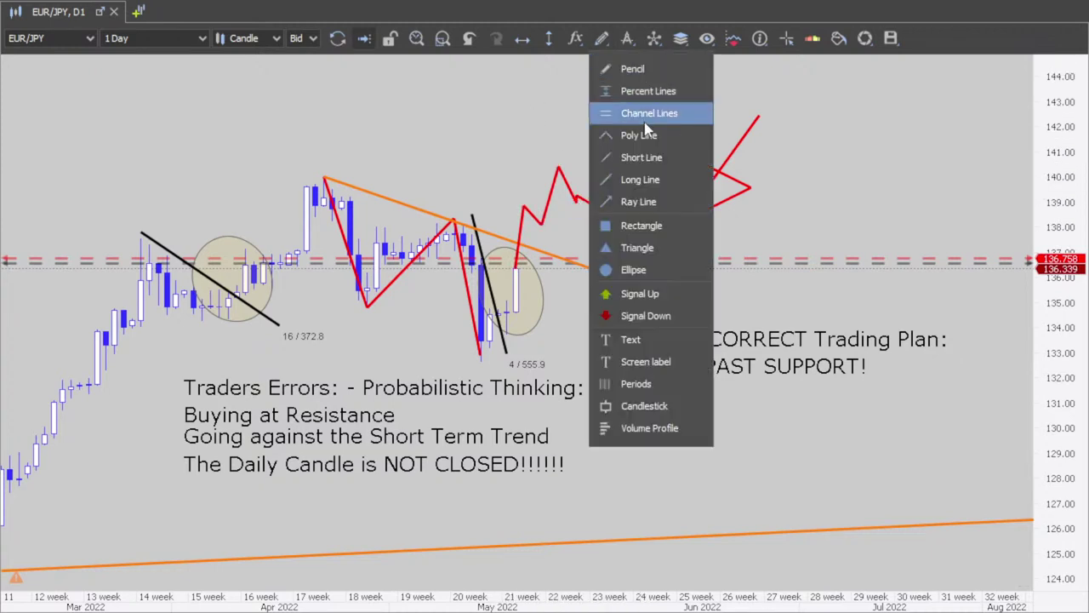
{"action": "left_click", "coordinate": [638, 225]}
{"action": "left_click_drag", "start_coordinate": [456, 226], "coordinate": [875, 223]}
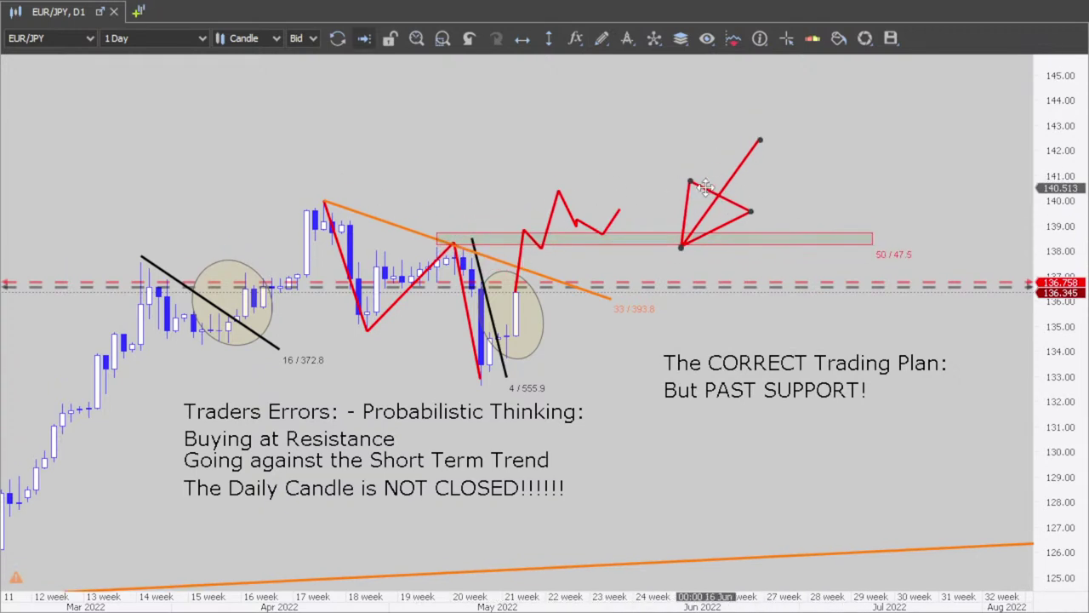
{"action": "mouse_move", "coordinate": [719, 196]}
{"action": "left_mouse_down"}
{"action": "mouse_move", "coordinate": [604, 149]}
{"action": "mouse_move", "coordinate": [500, 226]}
{"action": "mouse_move", "coordinate": [762, 303]}
{"action": "mouse_move", "coordinate": [579, 177]}
{"action": "mouse_move", "coordinate": [502, 194]}
{"action": "mouse_move", "coordinate": [760, 305]}
{"action": "mouse_move", "coordinate": [463, 400]}
{"action": "mouse_move", "coordinate": [358, 389]}
{"action": "mouse_move", "coordinate": [582, 242]}
{"action": "mouse_move", "coordinate": [681, 330]}
{"action": "mouse_move", "coordinate": [710, 334]}
{"action": "mouse_move", "coordinate": [819, 299]}
{"action": "left_mouse_up"}
Change the line under the trading plan heading to "Buy PAST SUPPORT!".
{"action": "right_click", "coordinate": [724, 390]}
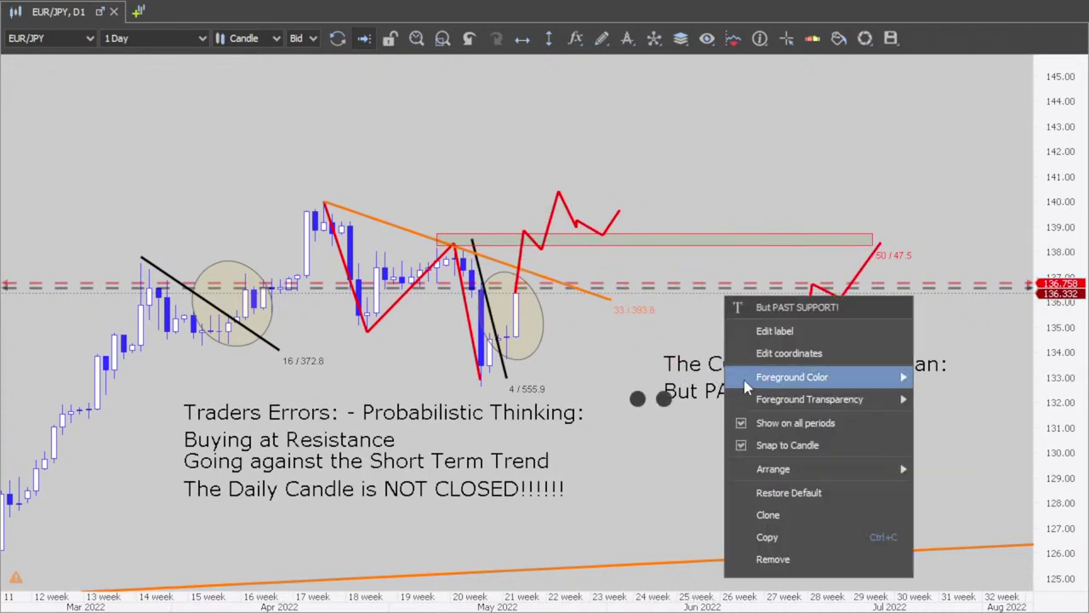
{"action": "left_click", "coordinate": [775, 331]}
{"action": "key", "text": "BackSpace"}
{"action": "type", "text": "y"}
{"action": "left_click", "coordinate": [467, 384]}
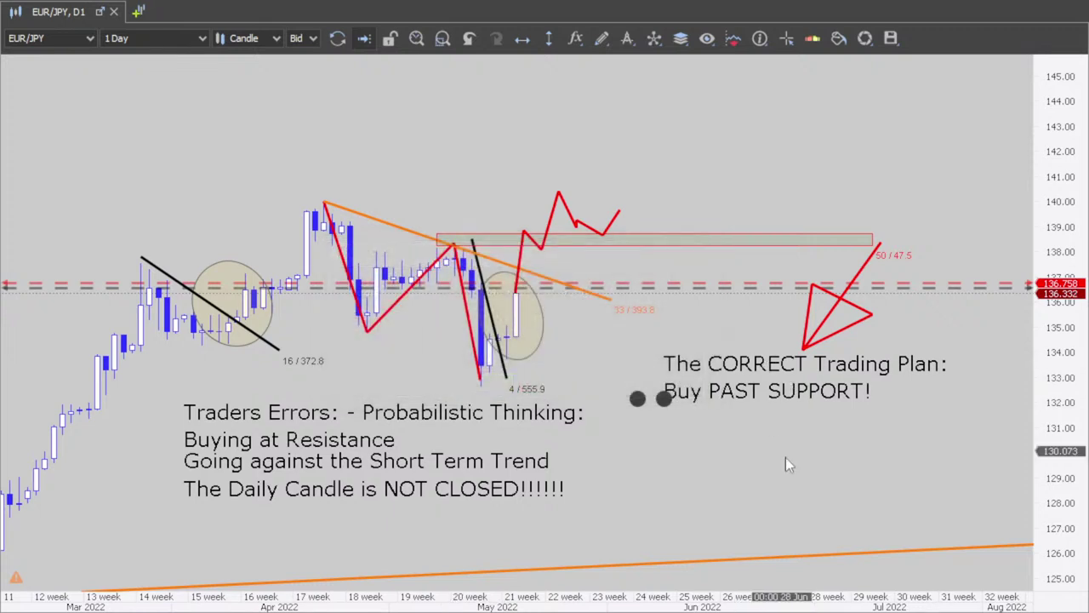
Move the triangular poly line above the May swing high with its lowest point near 140, then out to late June near 140.7.
{"action": "mouse_move", "coordinate": [836, 310]}
{"action": "left_mouse_down"}
{"action": "mouse_move", "coordinate": [628, 311]}
{"action": "mouse_move", "coordinate": [547, 276]}
{"action": "mouse_move", "coordinate": [556, 193]}
{"action": "mouse_move", "coordinate": [457, 199]}
{"action": "mouse_move", "coordinate": [487, 189]}
{"action": "mouse_move", "coordinate": [517, 210]}
{"action": "mouse_move", "coordinate": [501, 176]}
{"action": "mouse_move", "coordinate": [475, 192]}
{"action": "mouse_move", "coordinate": [493, 162]}
{"action": "left_mouse_up"}
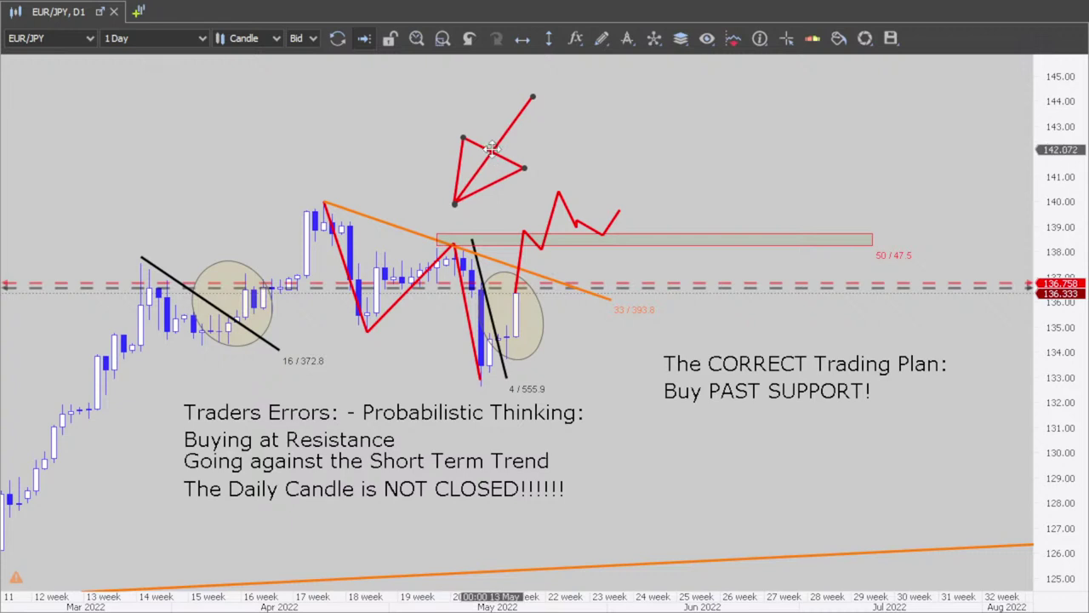
{"action": "mouse_move", "coordinate": [483, 156]}
{"action": "left_mouse_down"}
{"action": "mouse_move", "coordinate": [498, 319]}
{"action": "mouse_move", "coordinate": [378, 141]}
{"action": "mouse_move", "coordinate": [751, 167]}
{"action": "left_mouse_up"}
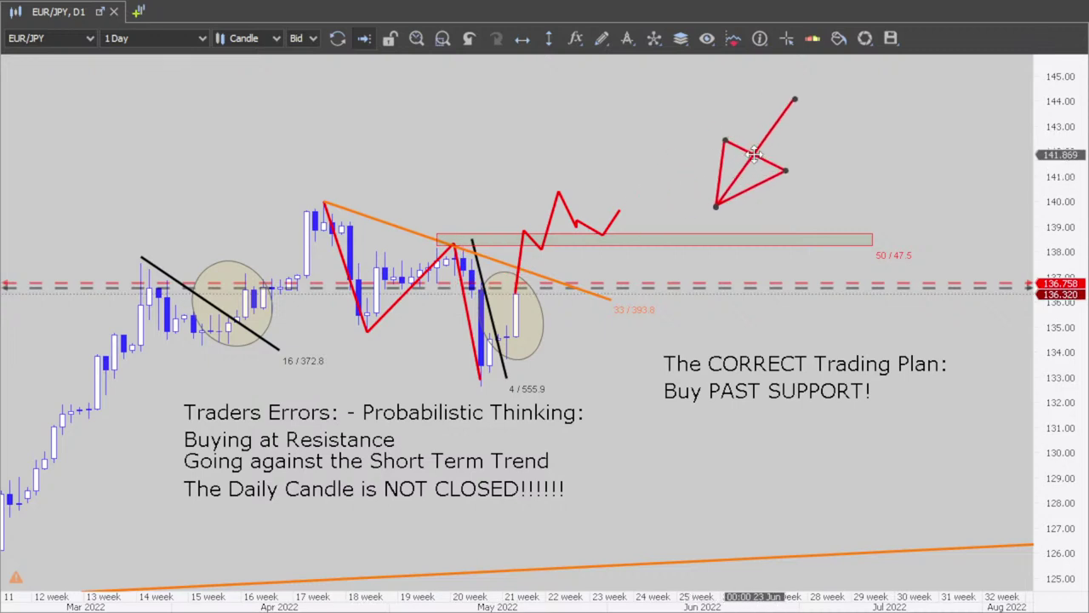
{"action": "mouse_move", "coordinate": [753, 153]}
{"action": "left_mouse_down"}
{"action": "mouse_move", "coordinate": [560, 266]}
{"action": "mouse_move", "coordinate": [552, 211]}
{"action": "mouse_move", "coordinate": [473, 189]}
{"action": "mouse_move", "coordinate": [544, 204]}
{"action": "mouse_move", "coordinate": [474, 195]}
{"action": "mouse_move", "coordinate": [523, 158]}
{"action": "mouse_move", "coordinate": [651, 130]}
{"action": "mouse_move", "coordinate": [498, 162]}
{"action": "mouse_move", "coordinate": [491, 150]}
{"action": "mouse_move", "coordinate": [393, 159]}
{"action": "mouse_move", "coordinate": [349, 134]}
{"action": "mouse_move", "coordinate": [376, 191]}
{"action": "mouse_move", "coordinate": [417, 174]}
{"action": "mouse_move", "coordinate": [486, 216]}
{"action": "mouse_move", "coordinate": [504, 340]}
{"action": "mouse_move", "coordinate": [558, 255]}
{"action": "mouse_move", "coordinate": [571, 168]}
{"action": "mouse_move", "coordinate": [555, 166]}
{"action": "mouse_move", "coordinate": [564, 182]}
{"action": "mouse_move", "coordinate": [430, 216]}
{"action": "mouse_move", "coordinate": [569, 211]}
{"action": "mouse_move", "coordinate": [563, 160]}
{"action": "mouse_move", "coordinate": [580, 200]}
{"action": "mouse_move", "coordinate": [713, 343]}
{"action": "mouse_move", "coordinate": [766, 339]}
{"action": "mouse_move", "coordinate": [514, 152]}
{"action": "mouse_move", "coordinate": [592, 160]}
{"action": "mouse_move", "coordinate": [658, 123]}
{"action": "mouse_move", "coordinate": [759, 138]}
{"action": "left_mouse_up"}
Sketch a projected candle on the zigzag's rise: a narrow rectangle from about 138 to 141 with a short-line upper wick reaching about 141.5.
{"action": "left_click", "coordinate": [597, 43]}
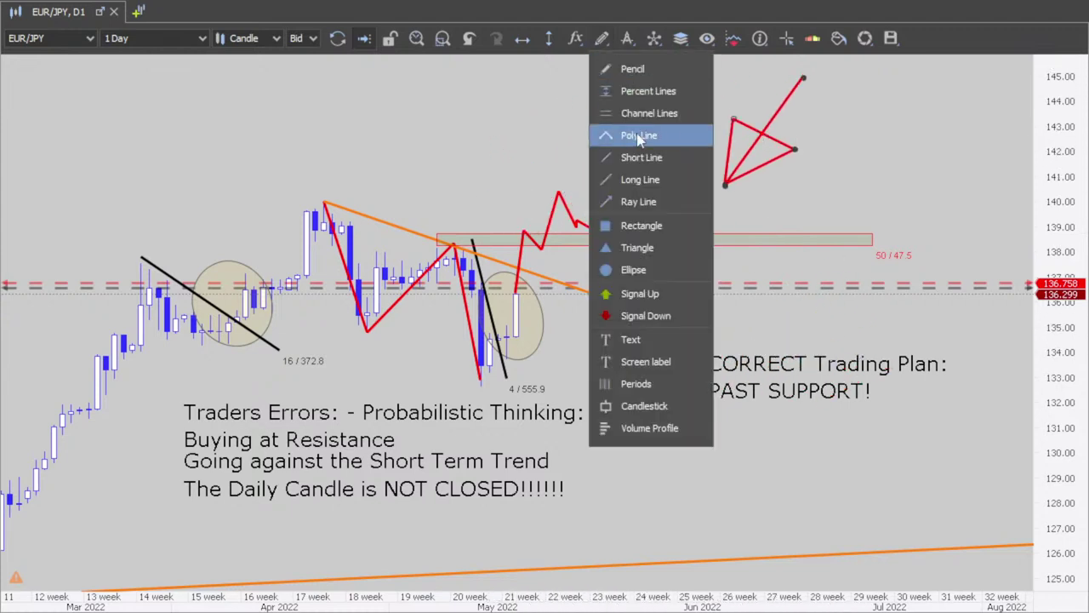
{"action": "left_click_drag", "start_coordinate": [539, 250], "coordinate": [546, 179]}
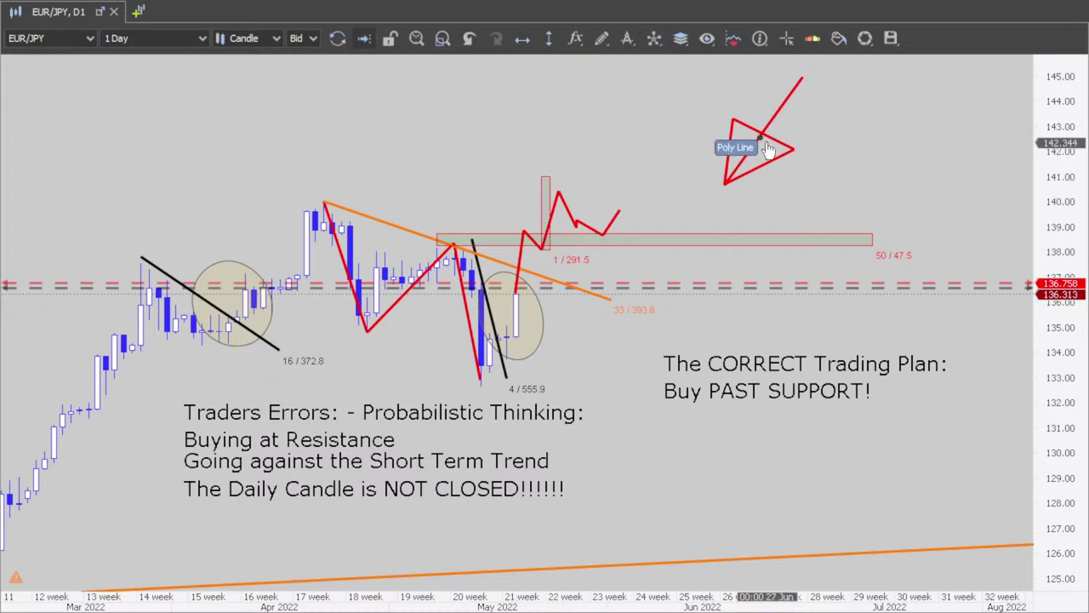
{"action": "mouse_move", "coordinate": [757, 145]}
{"action": "left_mouse_down"}
{"action": "mouse_move", "coordinate": [697, 309]}
{"action": "mouse_move", "coordinate": [820, 344]}
{"action": "mouse_move", "coordinate": [593, 174]}
{"action": "mouse_move", "coordinate": [587, 191]}
{"action": "mouse_move", "coordinate": [567, 173]}
{"action": "mouse_move", "coordinate": [587, 190]}
{"action": "mouse_move", "coordinate": [573, 177]}
{"action": "mouse_move", "coordinate": [579, 204]}
{"action": "mouse_move", "coordinate": [585, 135]}
{"action": "mouse_move", "coordinate": [670, 127]}
{"action": "left_mouse_up"}
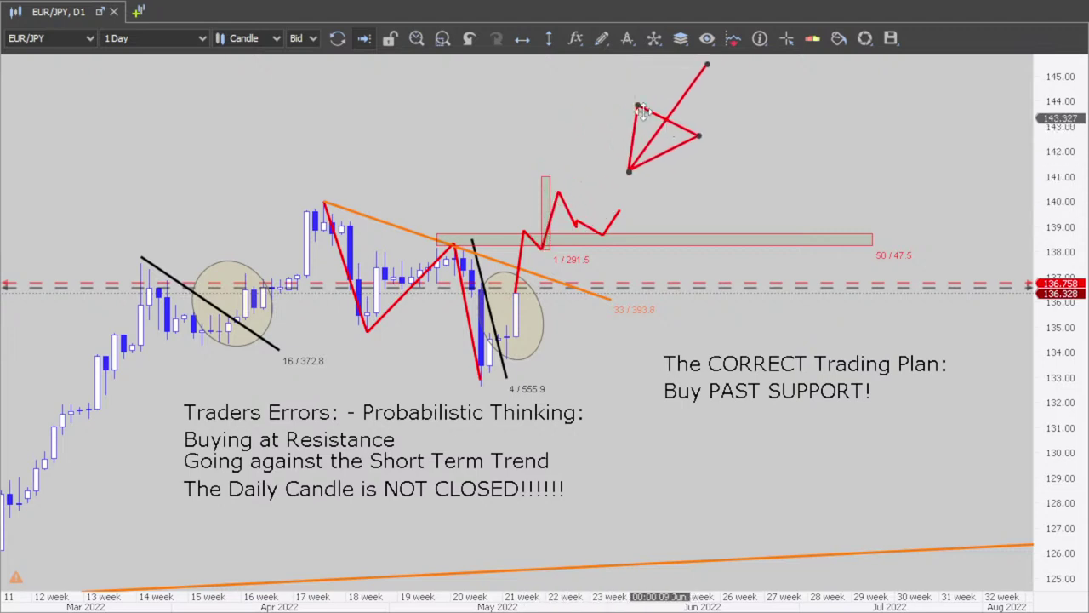
{"action": "left_click", "coordinate": [602, 38]}
{"action": "left_click", "coordinate": [599, 153]}
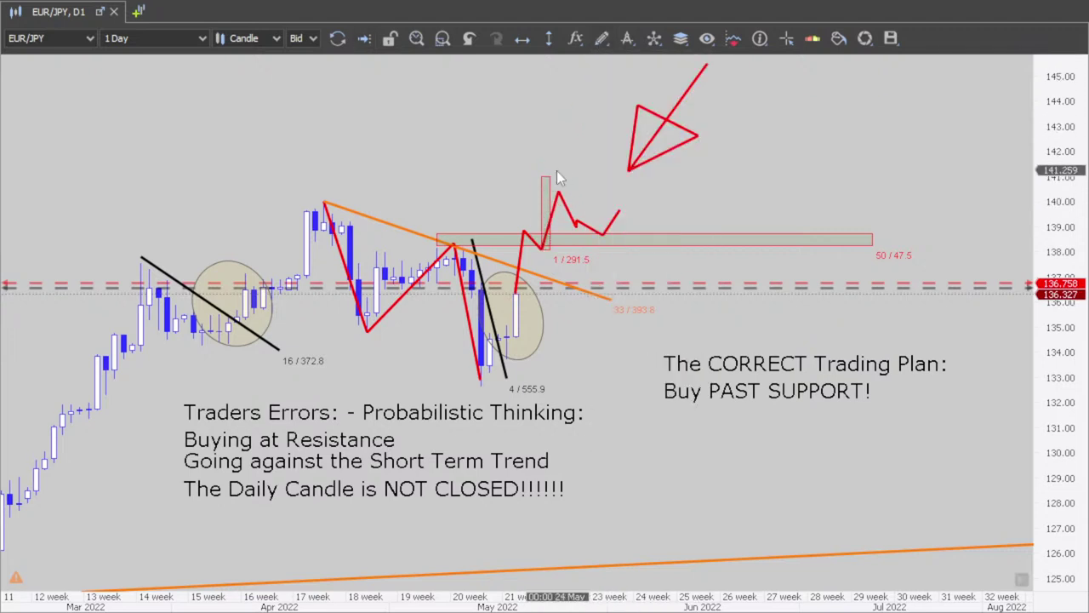
{"action": "left_click_drag", "start_coordinate": [544, 173], "coordinate": [566, 173]}
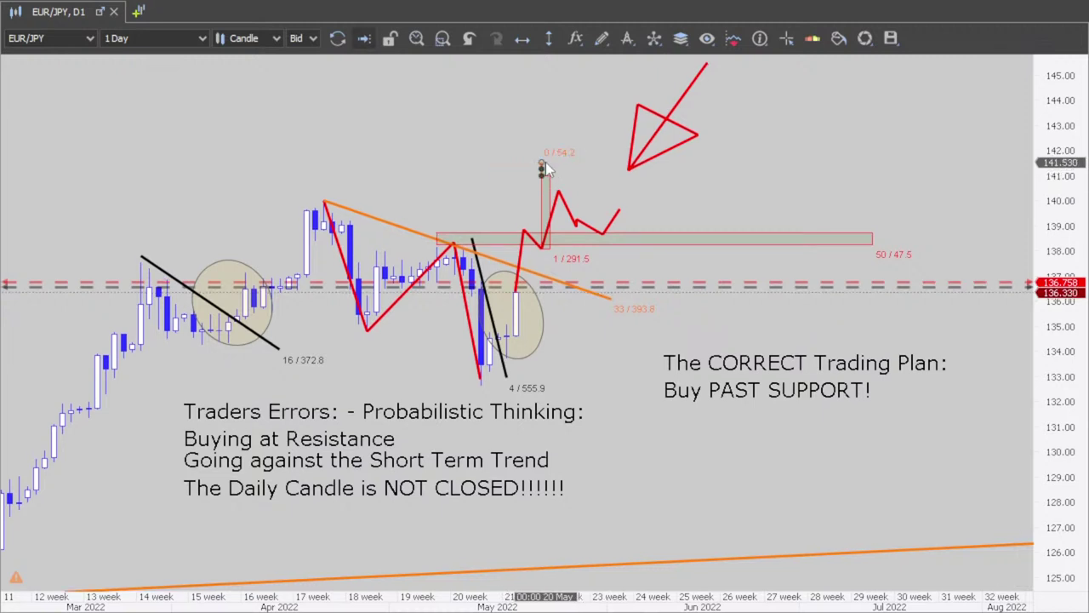
Move the triangular poly line beside the sketched candle, then out to late June, then down to early July with its lowest point near 133.7.
{"action": "mouse_move", "coordinate": [661, 125]}
{"action": "left_mouse_down"}
{"action": "mouse_move", "coordinate": [512, 211]}
{"action": "mouse_move", "coordinate": [549, 153]}
{"action": "mouse_move", "coordinate": [612, 170]}
{"action": "mouse_move", "coordinate": [579, 183]}
{"action": "mouse_move", "coordinate": [555, 168]}
{"action": "mouse_move", "coordinate": [647, 166]}
{"action": "mouse_move", "coordinate": [566, 316]}
{"action": "mouse_move", "coordinate": [545, 310]}
{"action": "mouse_move", "coordinate": [562, 274]}
{"action": "mouse_move", "coordinate": [554, 191]}
{"action": "mouse_move", "coordinate": [466, 194]}
{"action": "mouse_move", "coordinate": [494, 214]}
{"action": "mouse_move", "coordinate": [521, 210]}
{"action": "mouse_move", "coordinate": [499, 206]}
{"action": "mouse_move", "coordinate": [565, 158]}
{"action": "mouse_move", "coordinate": [583, 175]}
{"action": "mouse_move", "coordinate": [630, 154]}
{"action": "mouse_move", "coordinate": [637, 173]}
{"action": "mouse_move", "coordinate": [611, 147]}
{"action": "mouse_move", "coordinate": [565, 159]}
{"action": "mouse_move", "coordinate": [729, 347]}
{"action": "mouse_move", "coordinate": [812, 340]}
{"action": "mouse_move", "coordinate": [813, 319]}
{"action": "mouse_move", "coordinate": [737, 340]}
{"action": "mouse_move", "coordinate": [815, 337]}
{"action": "mouse_move", "coordinate": [526, 339]}
{"action": "mouse_move", "coordinate": [334, 373]}
{"action": "mouse_move", "coordinate": [350, 380]}
{"action": "mouse_move", "coordinate": [859, 308]}
{"action": "mouse_move", "coordinate": [790, 317]}
{"action": "mouse_move", "coordinate": [698, 213]}
{"action": "mouse_move", "coordinate": [623, 194]}
{"action": "mouse_move", "coordinate": [629, 175]}
{"action": "mouse_move", "coordinate": [537, 168]}
{"action": "mouse_move", "coordinate": [637, 177]}
{"action": "mouse_move", "coordinate": [617, 170]}
{"action": "mouse_move", "coordinate": [643, 190]}
{"action": "mouse_move", "coordinate": [639, 181]}
{"action": "mouse_move", "coordinate": [699, 276]}
{"action": "mouse_move", "coordinate": [791, 336]}
{"action": "mouse_move", "coordinate": [587, 188]}
{"action": "mouse_move", "coordinate": [587, 146]}
{"action": "mouse_move", "coordinate": [565, 181]}
{"action": "mouse_move", "coordinate": [595, 149]}
{"action": "mouse_move", "coordinate": [571, 126]}
{"action": "mouse_move", "coordinate": [616, 121]}
{"action": "mouse_move", "coordinate": [642, 200]}
{"action": "mouse_move", "coordinate": [598, 128]}
{"action": "left_mouse_up"}
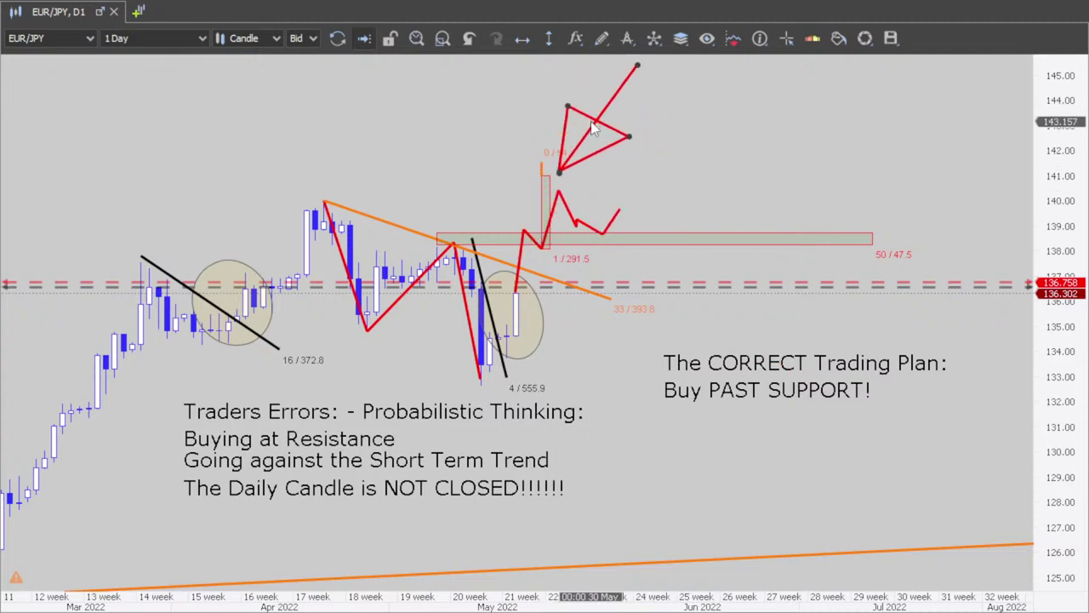
{"action": "mouse_move", "coordinate": [593, 126]}
{"action": "left_mouse_down"}
{"action": "mouse_move", "coordinate": [673, 133]}
{"action": "mouse_move", "coordinate": [419, 278]}
{"action": "mouse_move", "coordinate": [253, 420]}
{"action": "mouse_move", "coordinate": [533, 403]}
{"action": "mouse_move", "coordinate": [349, 466]}
{"action": "mouse_move", "coordinate": [306, 385]}
{"action": "mouse_move", "coordinate": [404, 370]}
{"action": "mouse_move", "coordinate": [803, 137]}
{"action": "mouse_move", "coordinate": [777, 122]}
{"action": "left_mouse_up"}
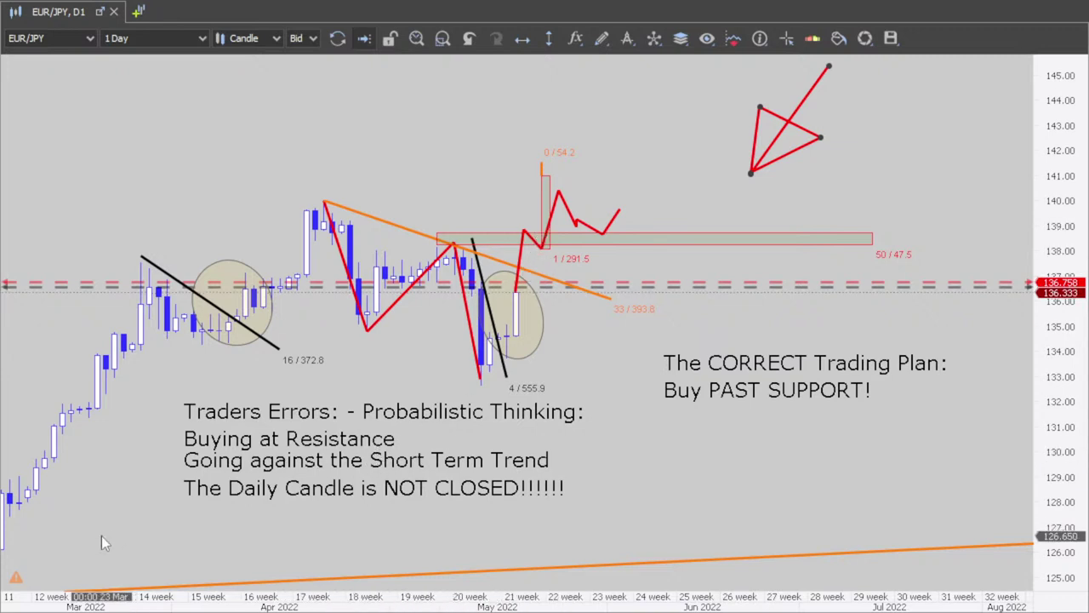
{"action": "mouse_move", "coordinate": [770, 119]}
{"action": "left_mouse_down"}
{"action": "mouse_move", "coordinate": [782, 290]}
{"action": "mouse_move", "coordinate": [838, 307]}
{"action": "left_mouse_up"}
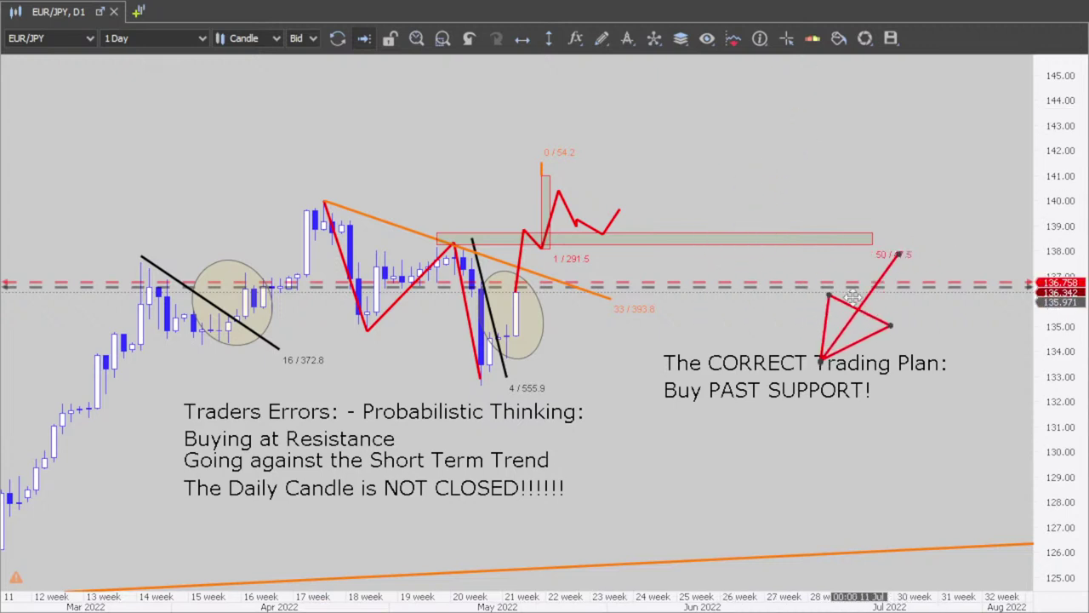
Add the text "Buy at Bullish candle Close" below "Buy PAST SUPPORT!" and shift the triangular poly line slightly later in July.
{"action": "left_click", "coordinate": [600, 38]}
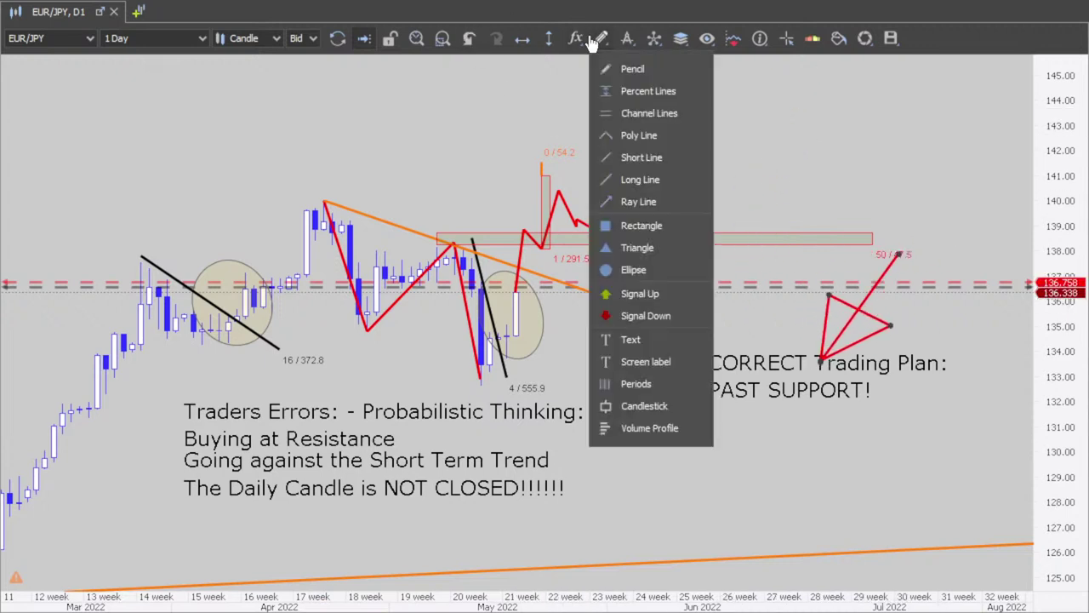
{"action": "left_click", "coordinate": [634, 339]}
{"action": "left_click", "coordinate": [681, 422]}
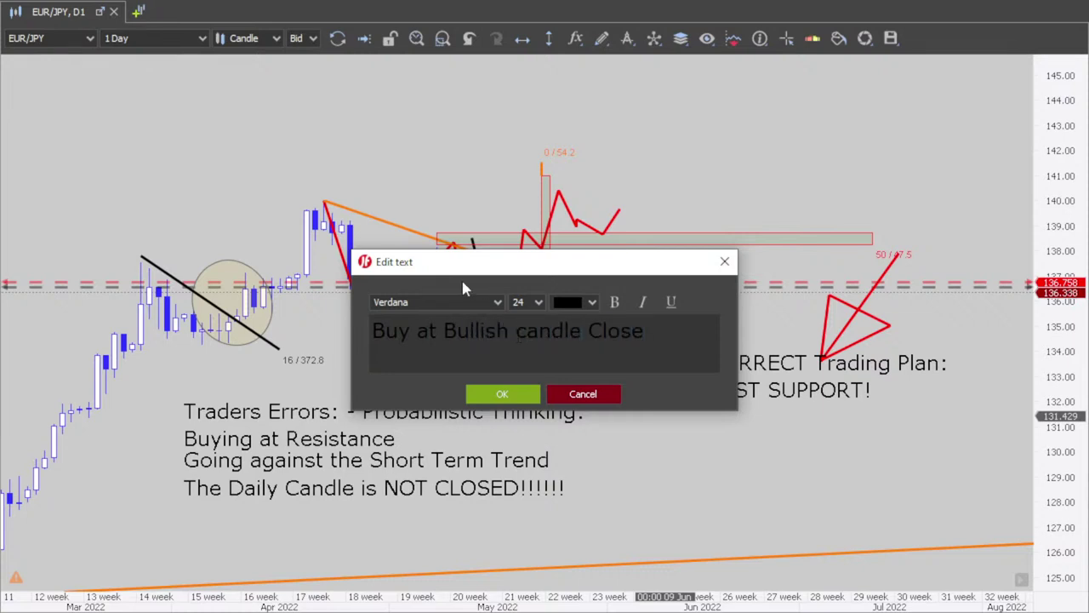
{"action": "left_click", "coordinate": [480, 397]}
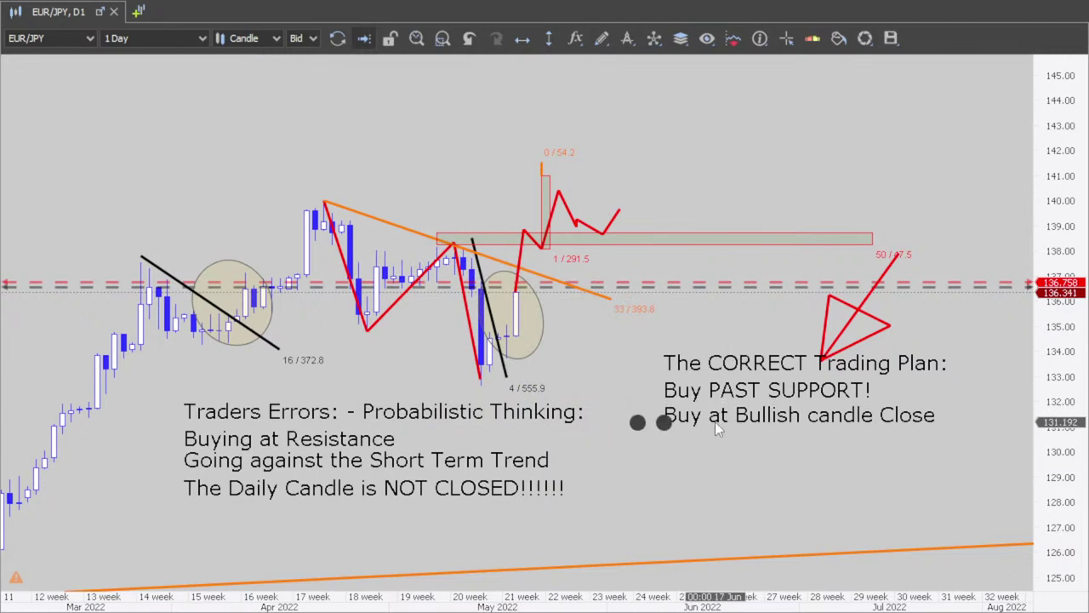
{"action": "mouse_move", "coordinate": [832, 336]}
{"action": "left_mouse_down"}
{"action": "mouse_move", "coordinate": [386, 394]}
{"action": "mouse_move", "coordinate": [325, 375]}
{"action": "mouse_move", "coordinate": [356, 321]}
{"action": "mouse_move", "coordinate": [381, 336]}
{"action": "mouse_move", "coordinate": [264, 340]}
{"action": "mouse_move", "coordinate": [308, 368]}
{"action": "mouse_move", "coordinate": [340, 366]}
{"action": "mouse_move", "coordinate": [323, 367]}
{"action": "mouse_move", "coordinate": [299, 464]}
{"action": "mouse_move", "coordinate": [338, 377]}
{"action": "mouse_move", "coordinate": [324, 451]}
{"action": "mouse_move", "coordinate": [408, 464]}
{"action": "mouse_move", "coordinate": [372, 400]}
{"action": "mouse_move", "coordinate": [858, 361]}
{"action": "mouse_move", "coordinate": [834, 345]}
{"action": "mouse_move", "coordinate": [855, 345]}
{"action": "mouse_move", "coordinate": [874, 312]}
{"action": "left_mouse_up"}
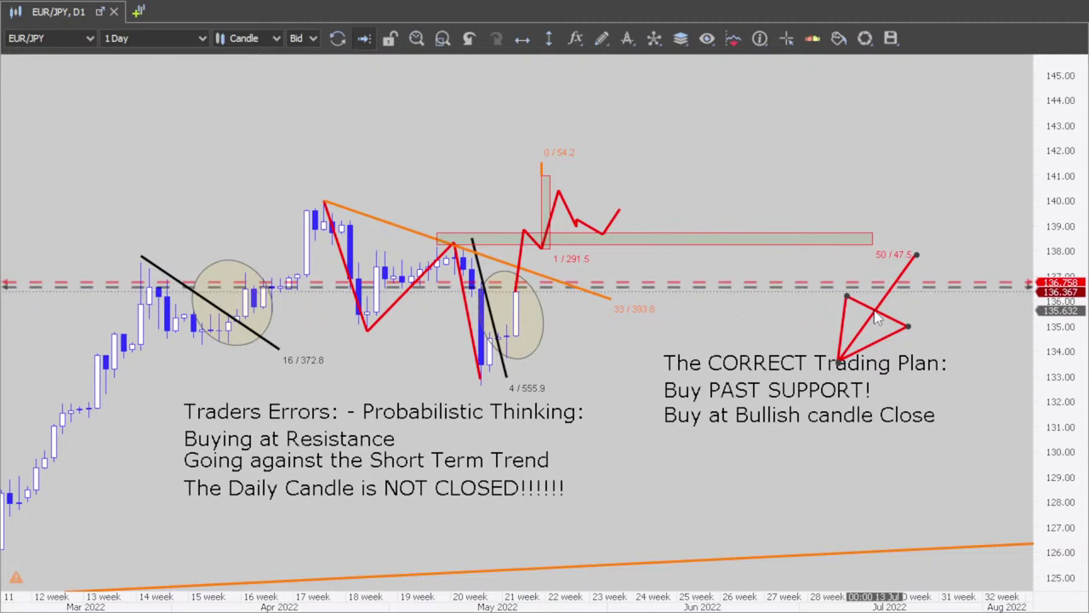
Shift the red triangular poly line back to late June with its lowest point near 133.
{"action": "mouse_move", "coordinate": [876, 317]}
{"action": "left_mouse_down"}
{"action": "mouse_move", "coordinate": [555, 250]}
{"action": "mouse_move", "coordinate": [527, 173]}
{"action": "mouse_move", "coordinate": [554, 204]}
{"action": "mouse_move", "coordinate": [600, 140]}
{"action": "mouse_move", "coordinate": [733, 252]}
{"action": "mouse_move", "coordinate": [781, 334]}
{"action": "mouse_move", "coordinate": [776, 325]}
{"action": "left_mouse_up"}
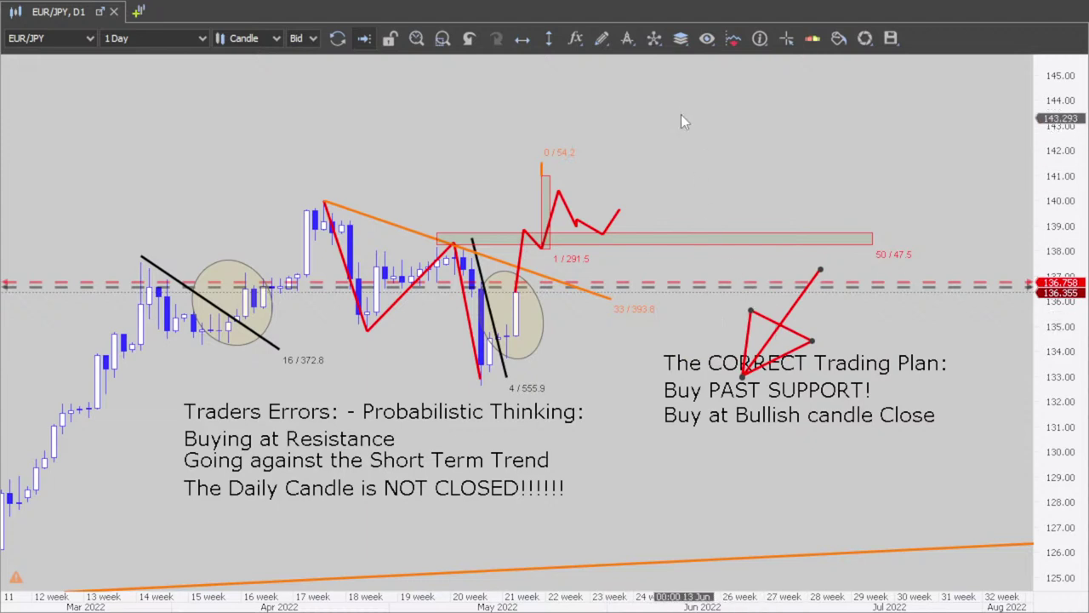
Draw a poly line above the chart from mid-April near 156.3 down to 150.3, up to 153.6, down to 147, then stair-stepping to about 154.3.
{"action": "left_click_drag", "start_coordinate": [673, 118], "coordinate": [647, 425]}
{"action": "left_click", "coordinate": [601, 41]}
{"action": "left_click", "coordinate": [627, 138]}
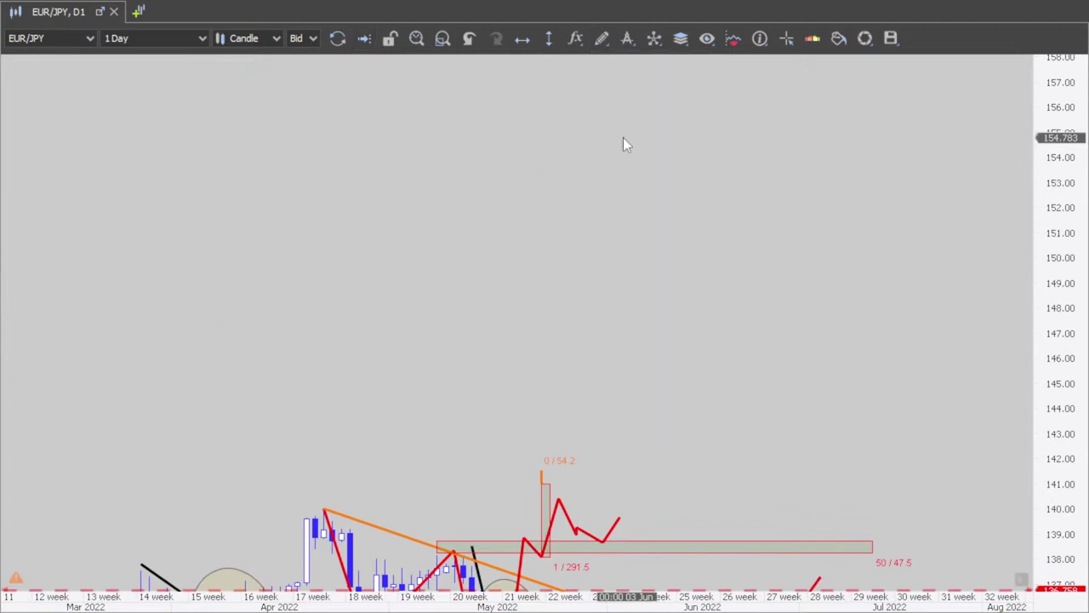
{"action": "left_click", "coordinate": [297, 101]}
{"action": "left_click", "coordinate": [376, 251]}
{"action": "left_click", "coordinate": [472, 168]}
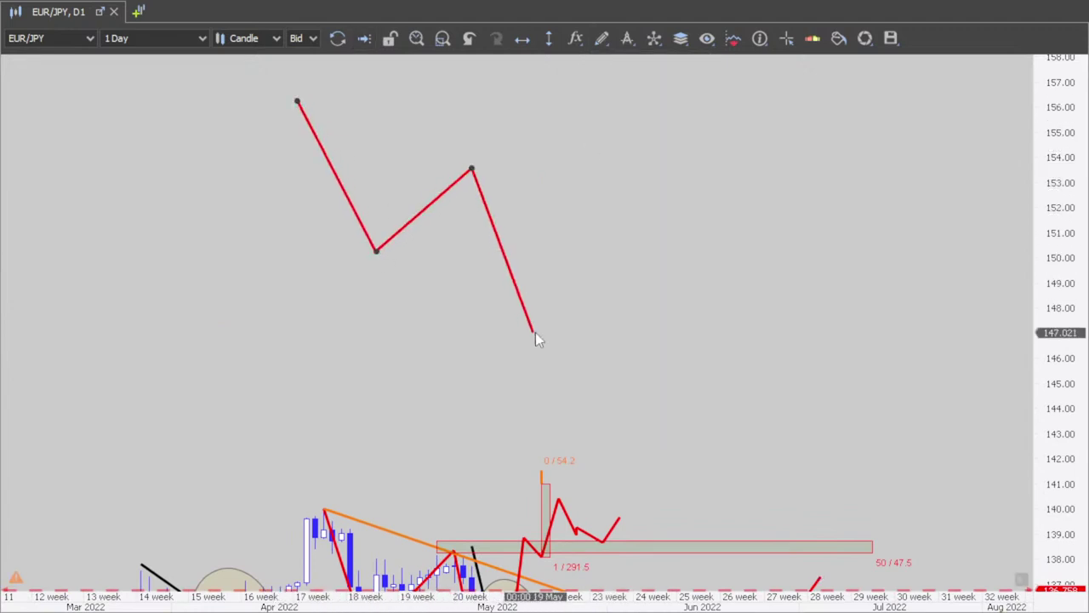
{"action": "left_click", "coordinate": [534, 332]}
{"action": "left_click", "coordinate": [551, 266]}
{"action": "left_click", "coordinate": [568, 282]}
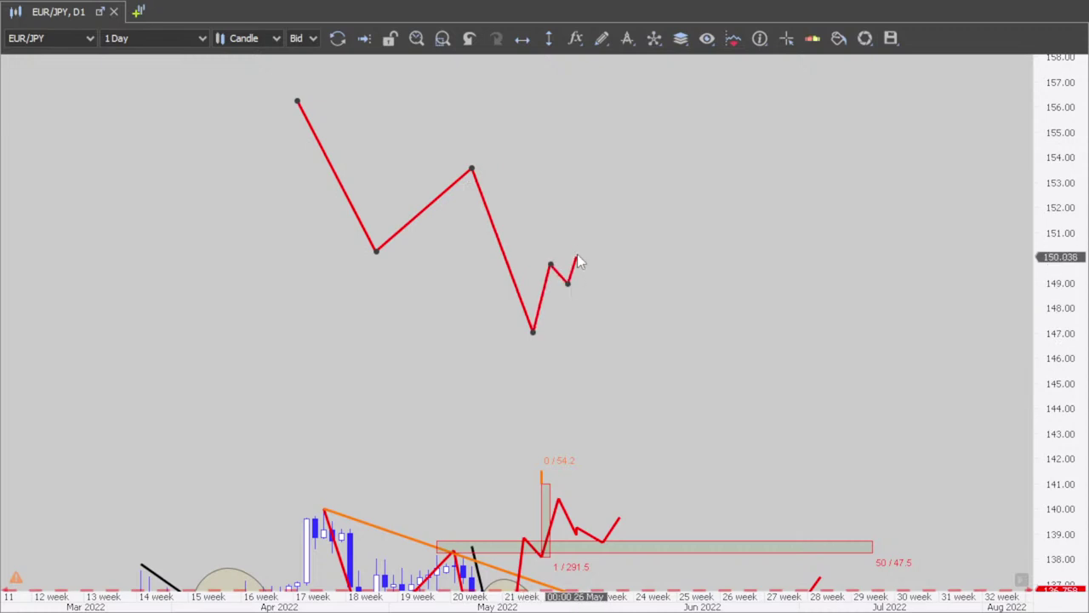
{"action": "left_click", "coordinate": [576, 207]}
{"action": "left_click", "coordinate": [603, 233]}
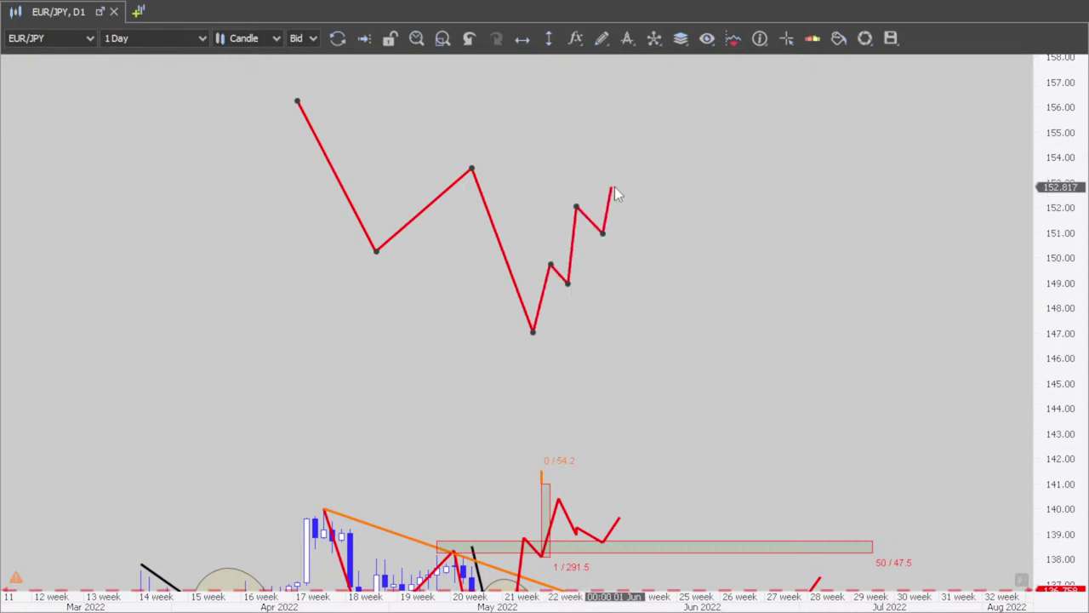
{"action": "left_click", "coordinate": [611, 183]}
{"action": "left_click", "coordinate": [629, 201]}
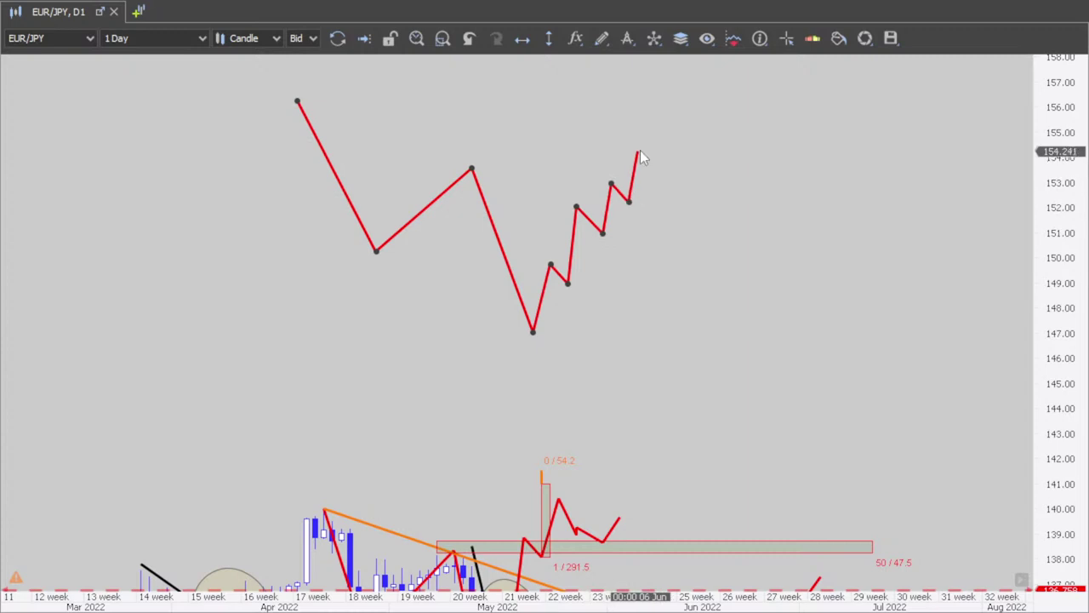
{"action": "double_click", "coordinate": [640, 150]}
Draw a rectangle around the new poly line's last rise in early June, from about 152.4 to 154.7.
{"action": "left_click", "coordinate": [602, 38]}
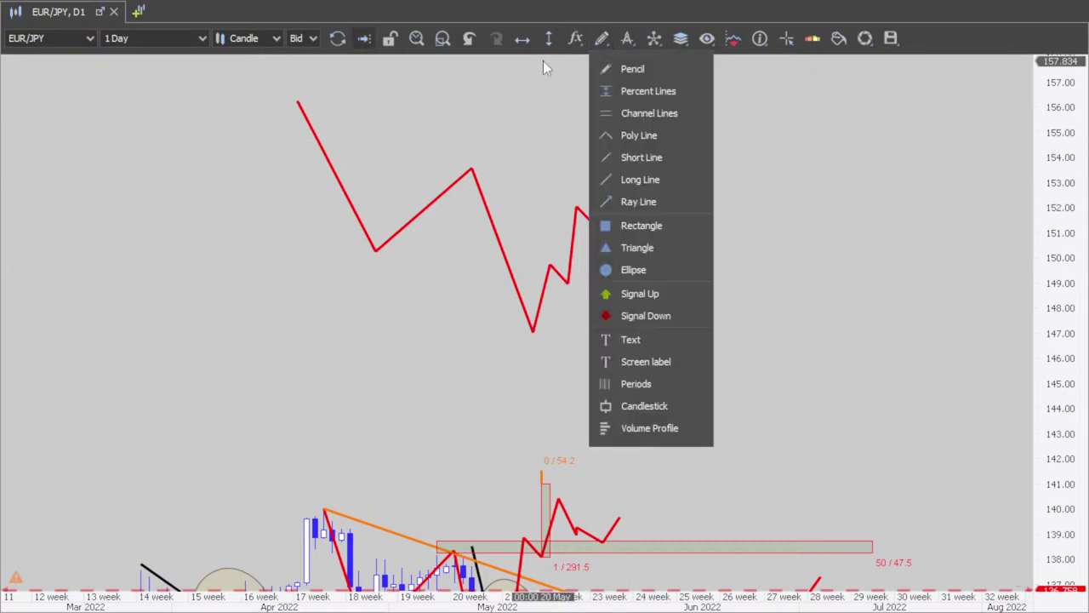
{"action": "left_click", "coordinate": [639, 225]}
{"action": "left_click_drag", "start_coordinate": [621, 139], "coordinate": [646, 198]}
{"action": "left_click", "coordinate": [601, 39]}
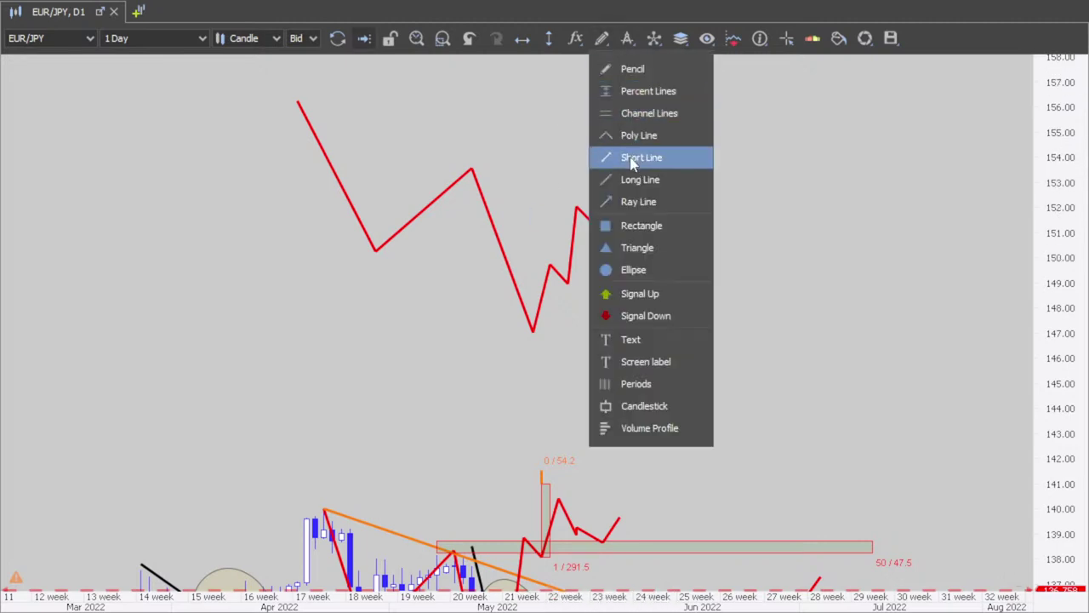
{"action": "left_click", "coordinate": [512, 61]}
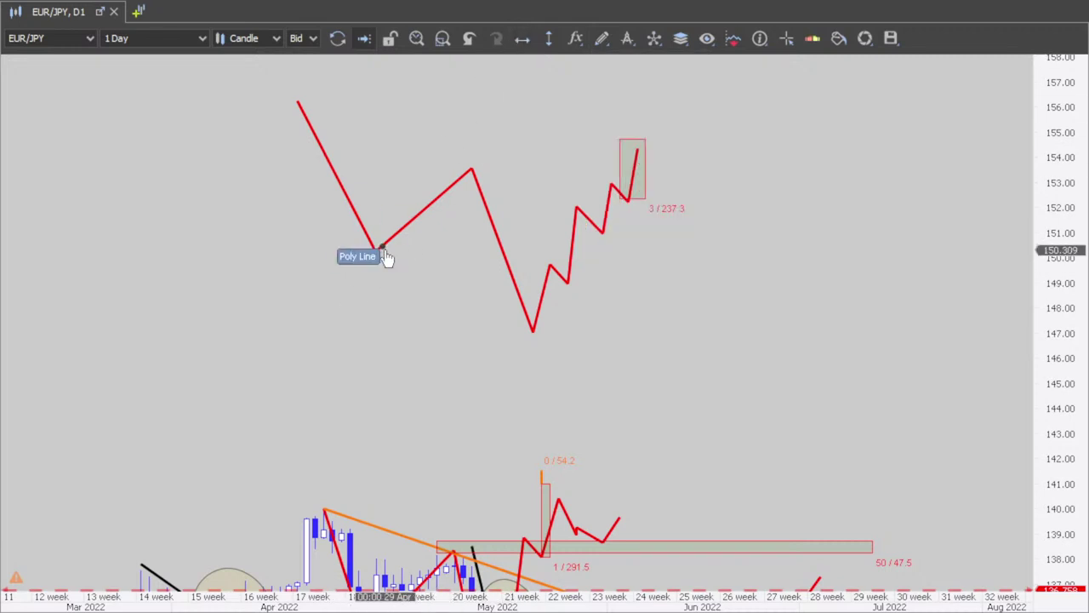
Add horizontal price markers at the new poly line's first low, about 150.34, and its following high, about 153.56.
{"action": "left_click", "coordinate": [520, 39]}
{"action": "left_click", "coordinate": [407, 251]}
{"action": "left_click", "coordinate": [482, 169]}
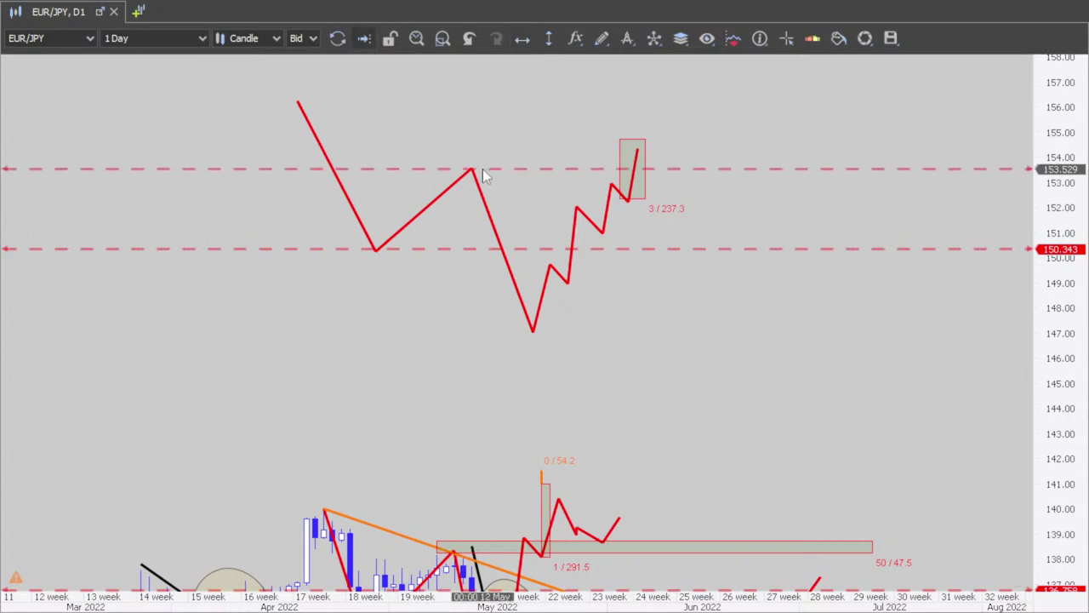
Recolour the upper price marker at 153.563 dark green and make it more opaque.
{"action": "right_click", "coordinate": [509, 170]}
{"action": "mouse_move", "coordinate": [656, 294]}
{"action": "left_click", "coordinate": [732, 271]}
{"action": "left_click", "coordinate": [511, 167]}
{"action": "right_click", "coordinate": [520, 167]}
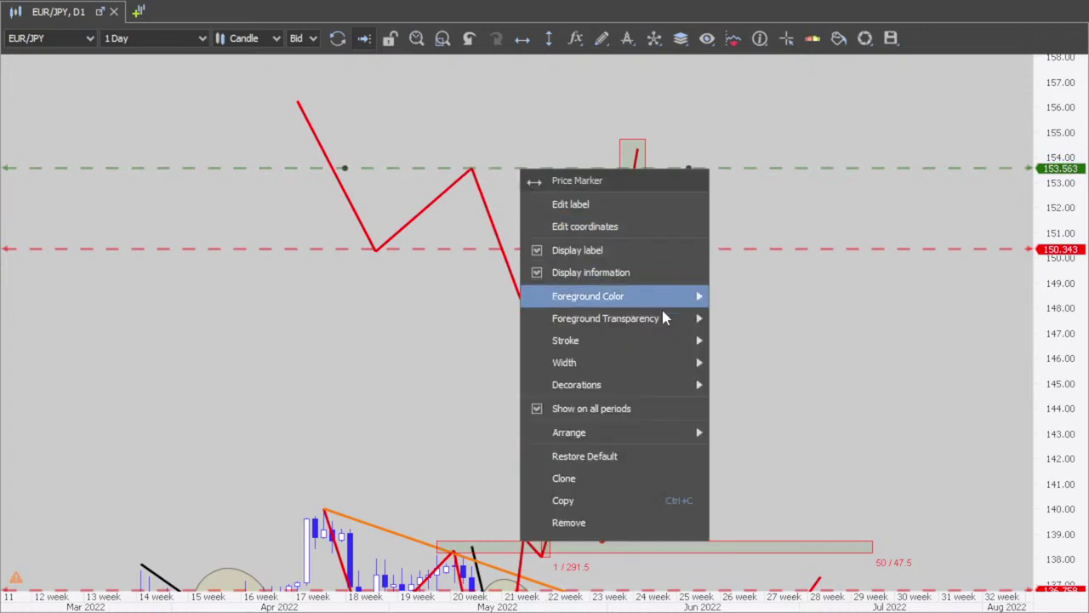
{"action": "mouse_move", "coordinate": [694, 325]}
{"action": "left_click", "coordinate": [787, 540]}
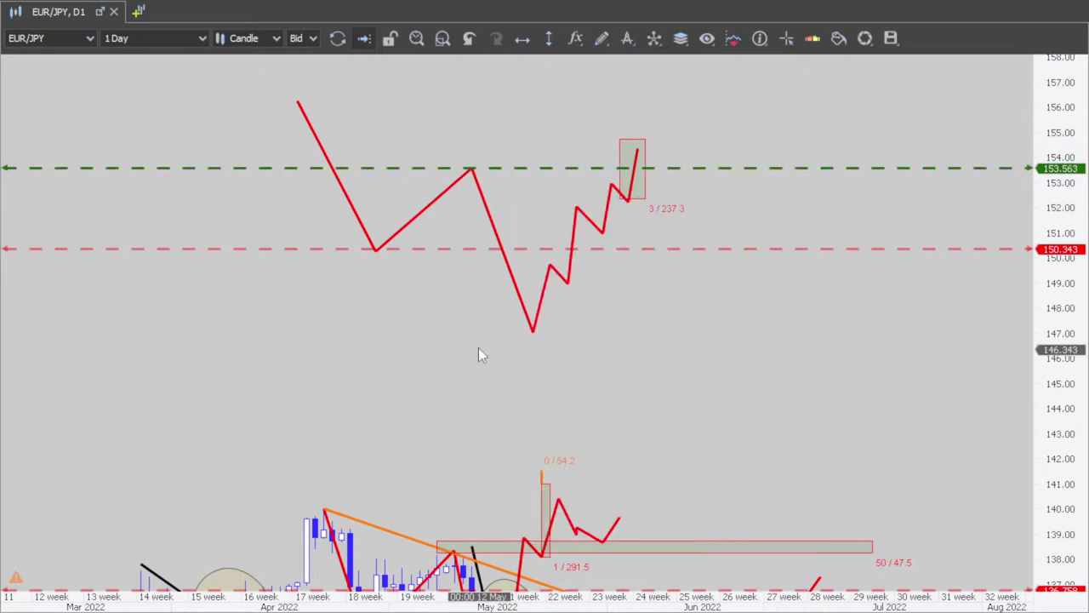
Recolour the lower price marker at 150.343 dark green.
{"action": "right_click", "coordinate": [459, 249]}
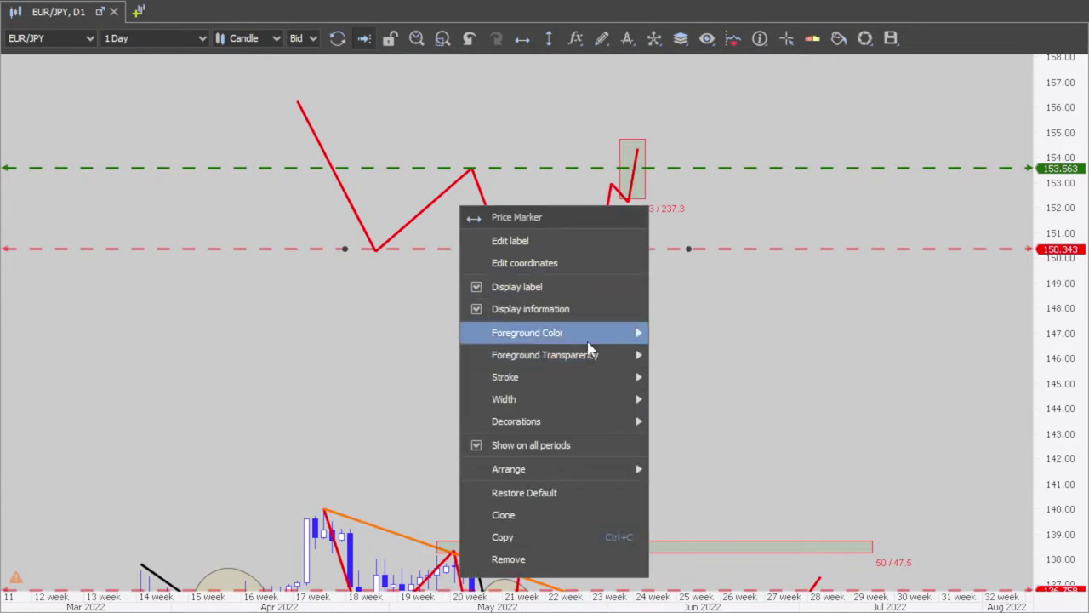
{"action": "mouse_move", "coordinate": [597, 344]}
{"action": "left_click", "coordinate": [696, 274]}
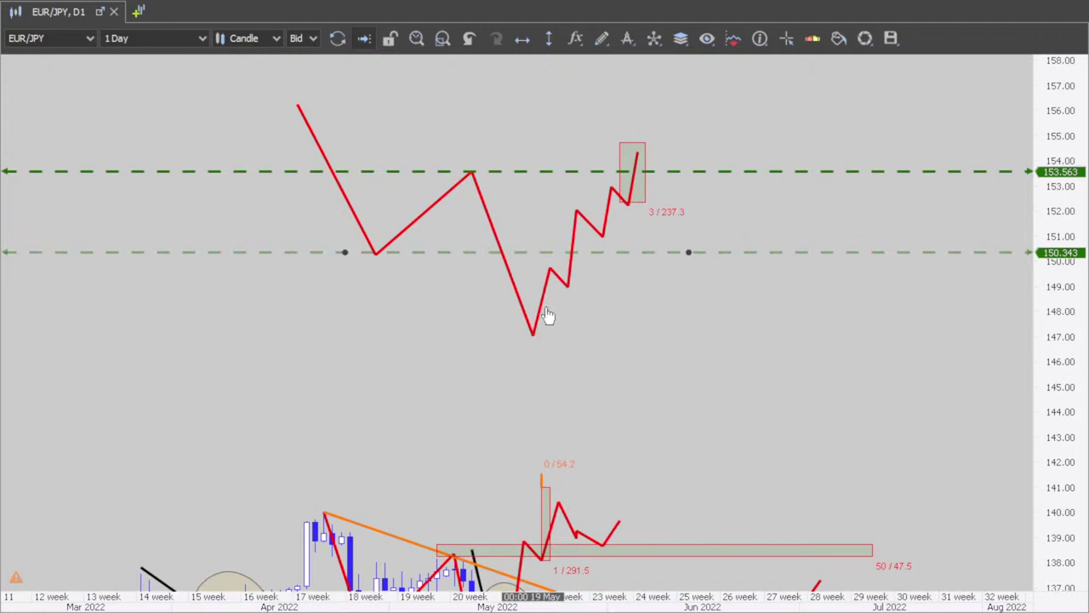
Continue the zigzag with a poly line from its end, peaking near 158 in mid-June, dipping to about 153 and ending near 155.9 in July.
{"action": "left_click_drag", "start_coordinate": [722, 114], "coordinate": [705, 168]}
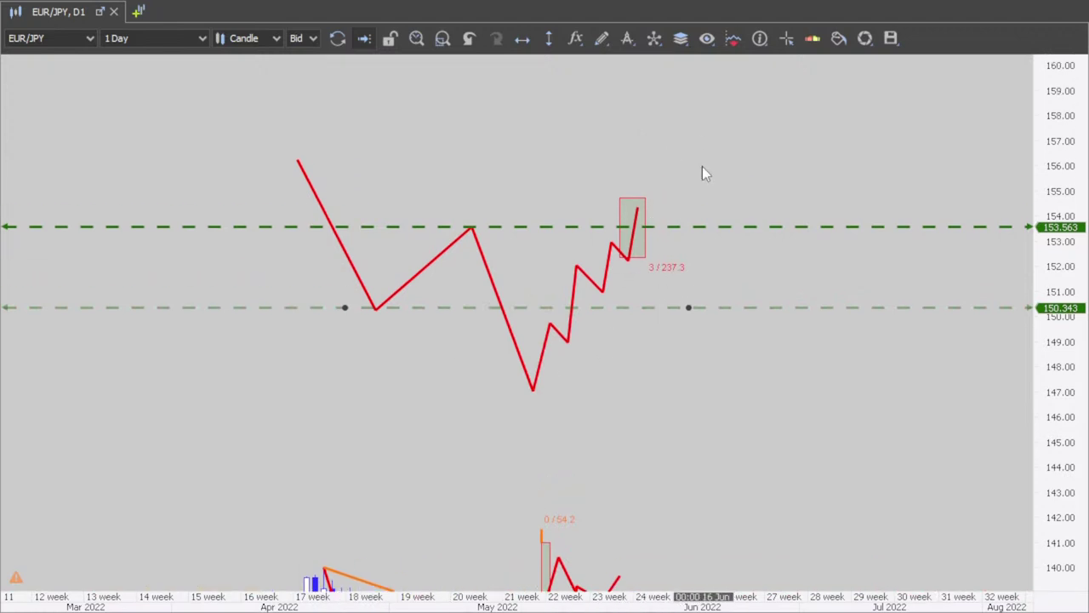
{"action": "left_click", "coordinate": [604, 42]}
{"action": "left_click", "coordinate": [638, 135]}
{"action": "left_click", "coordinate": [637, 207]}
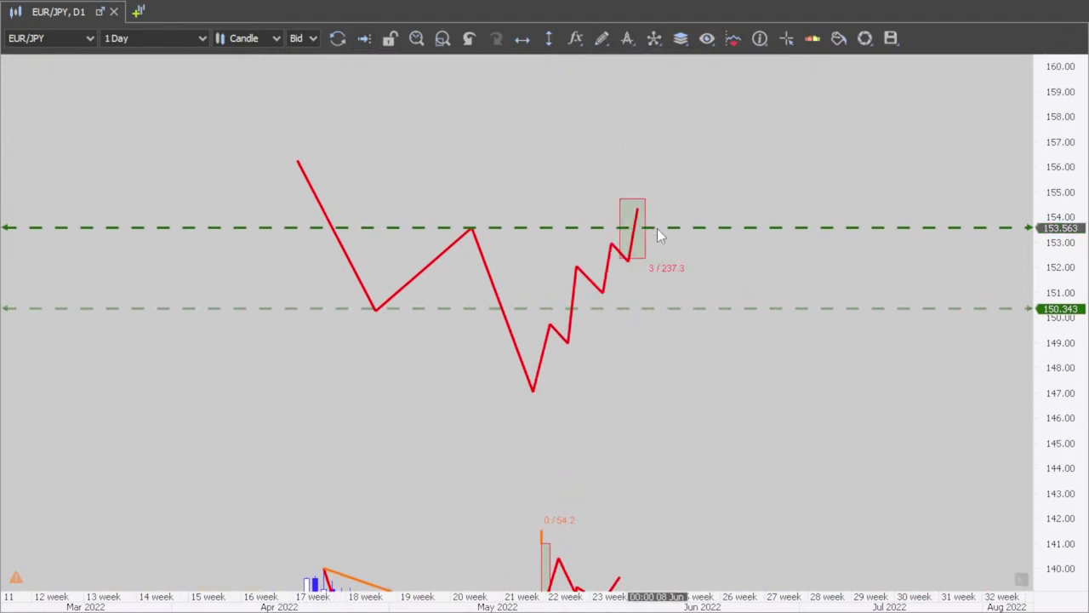
{"action": "left_click", "coordinate": [663, 230]}
{"action": "left_click", "coordinate": [673, 173]}
{"action": "left_click", "coordinate": [698, 200]}
{"action": "left_click", "coordinate": [714, 119]}
{"action": "left_click", "coordinate": [733, 194]}
{"action": "left_click", "coordinate": [751, 173]}
{"action": "left_click", "coordinate": [759, 209]}
{"action": "left_click", "coordinate": [777, 205]}
{"action": "left_click", "coordinate": [786, 243]}
{"action": "left_click", "coordinate": [803, 182]}
{"action": "left_click", "coordinate": [820, 216]}
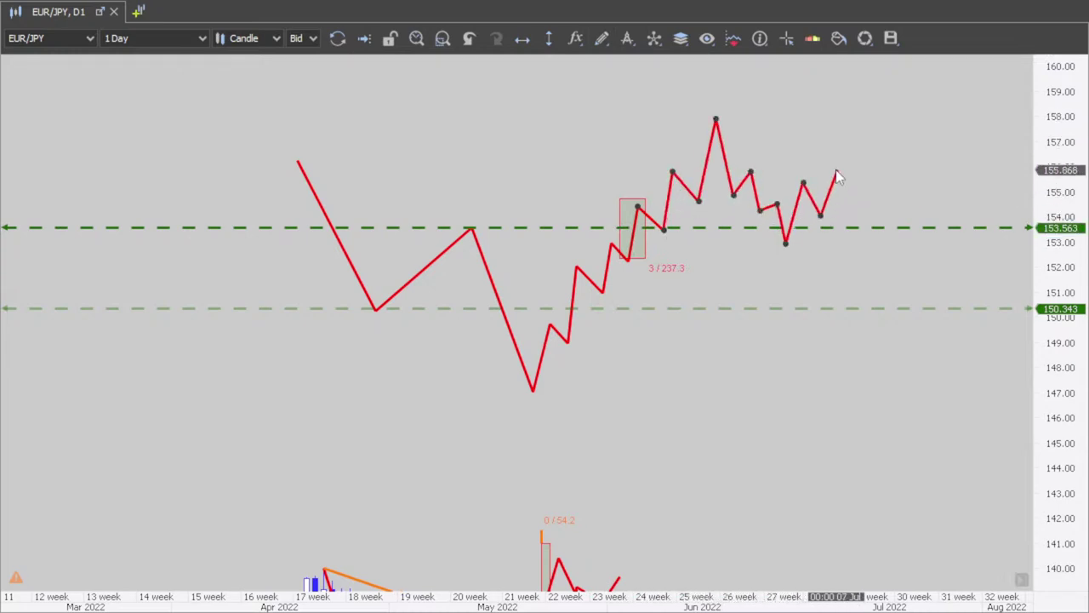
Draw a rectangle around the zigzag's rebound off the upper price marker, from about 152.8 to 155.4.
{"action": "left_click", "coordinate": [603, 40]}
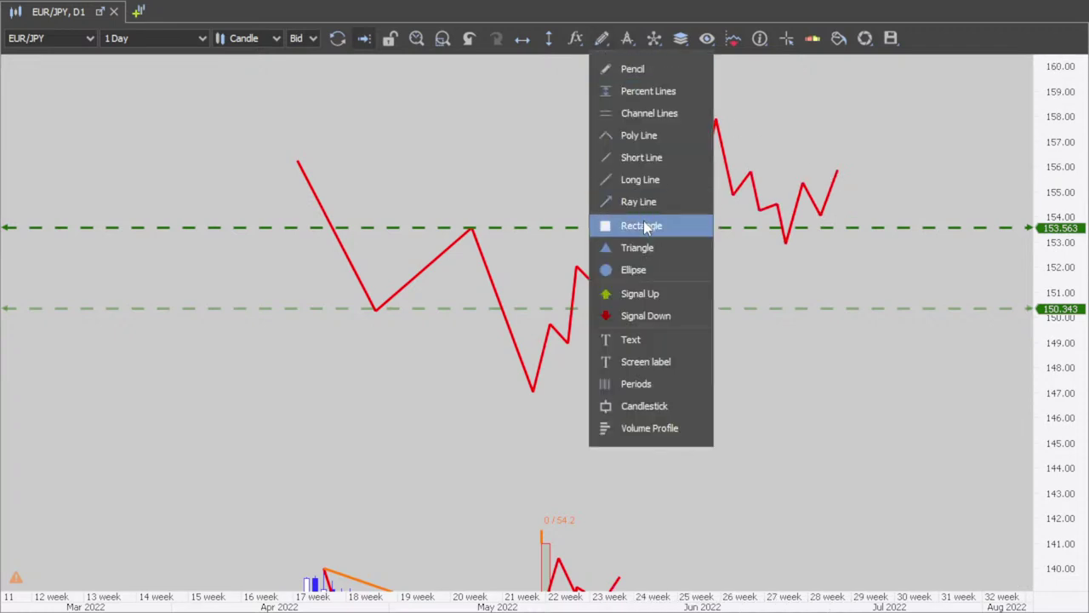
{"action": "left_click", "coordinate": [644, 221]}
{"action": "mouse_move", "coordinate": [785, 182]}
{"action": "left_mouse_down"}
{"action": "mouse_move", "coordinate": [800, 244]}
{"action": "mouse_move", "coordinate": [820, 247]}
{"action": "left_mouse_up"}
Draw an arrow-shaped poly line with its tail near 145 in late June and its tip near 151.6 around 10 June.
{"action": "left_click", "coordinate": [602, 44]}
{"action": "left_click", "coordinate": [644, 159]}
{"action": "mouse_move", "coordinate": [769, 440]}
{"action": "left_mouse_down"}
{"action": "mouse_move", "coordinate": [673, 278]}
{"action": "mouse_move", "coordinate": [715, 295]}
{"action": "left_mouse_up"}
{"action": "left_click", "coordinate": [664, 345]}
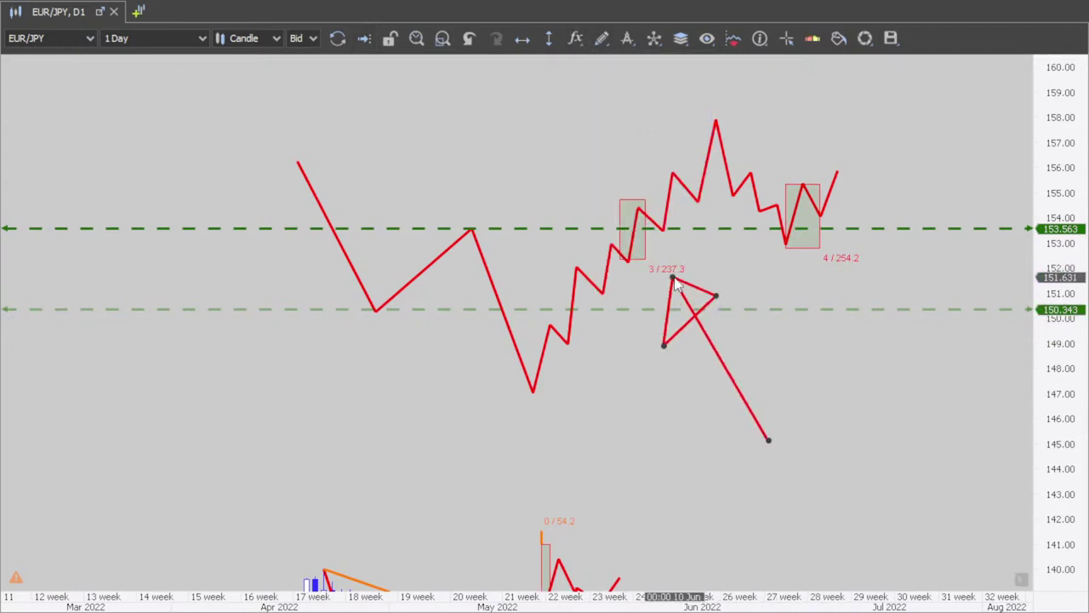
Colour the new arrow-shaped poly line black and move its tip to the first rectangle, then to the second.
{"action": "right_click", "coordinate": [705, 344]}
{"action": "mouse_move", "coordinate": [876, 317]}
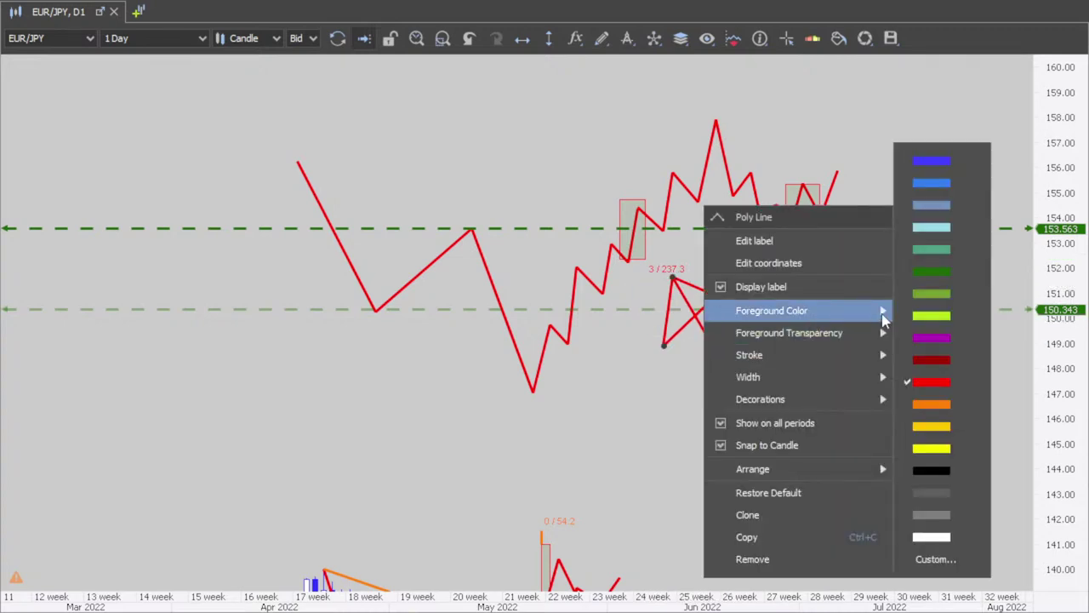
{"action": "left_click", "coordinate": [929, 470]}
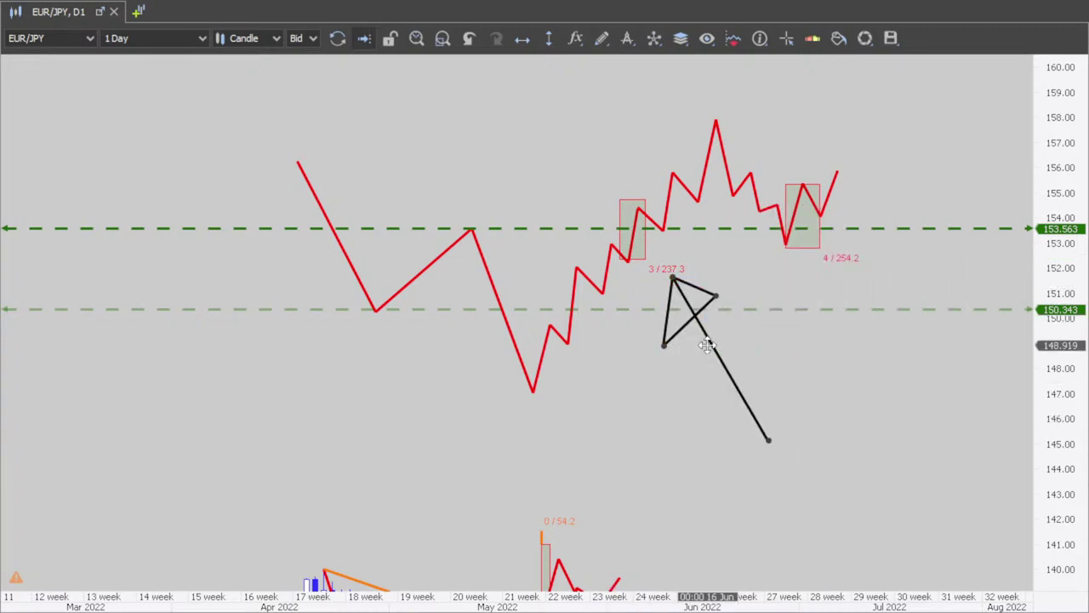
{"action": "left_click_drag", "start_coordinate": [712, 355], "coordinate": [656, 333]}
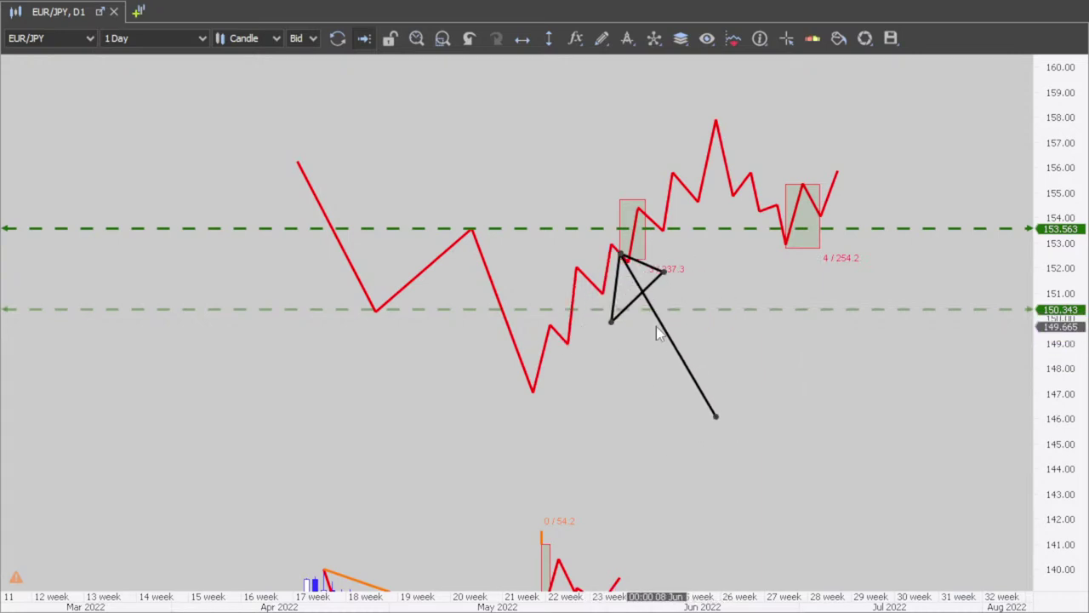
{"action": "mouse_move", "coordinate": [669, 290]}
{"action": "left_mouse_down"}
{"action": "mouse_move", "coordinate": [640, 302]}
{"action": "mouse_move", "coordinate": [668, 277]}
{"action": "mouse_move", "coordinate": [654, 313]}
{"action": "mouse_move", "coordinate": [672, 314]}
{"action": "mouse_move", "coordinate": [662, 280]}
{"action": "mouse_move", "coordinate": [662, 293]}
{"action": "mouse_move", "coordinate": [486, 303]}
{"action": "mouse_move", "coordinate": [656, 310]}
{"action": "mouse_move", "coordinate": [669, 275]}
{"action": "mouse_move", "coordinate": [663, 315]}
{"action": "mouse_move", "coordinate": [672, 284]}
{"action": "mouse_move", "coordinate": [673, 312]}
{"action": "mouse_move", "coordinate": [517, 306]}
{"action": "mouse_move", "coordinate": [675, 298]}
{"action": "mouse_move", "coordinate": [830, 243]}
{"action": "mouse_move", "coordinate": [836, 304]}
{"action": "mouse_move", "coordinate": [850, 297]}
{"action": "left_mouse_up"}
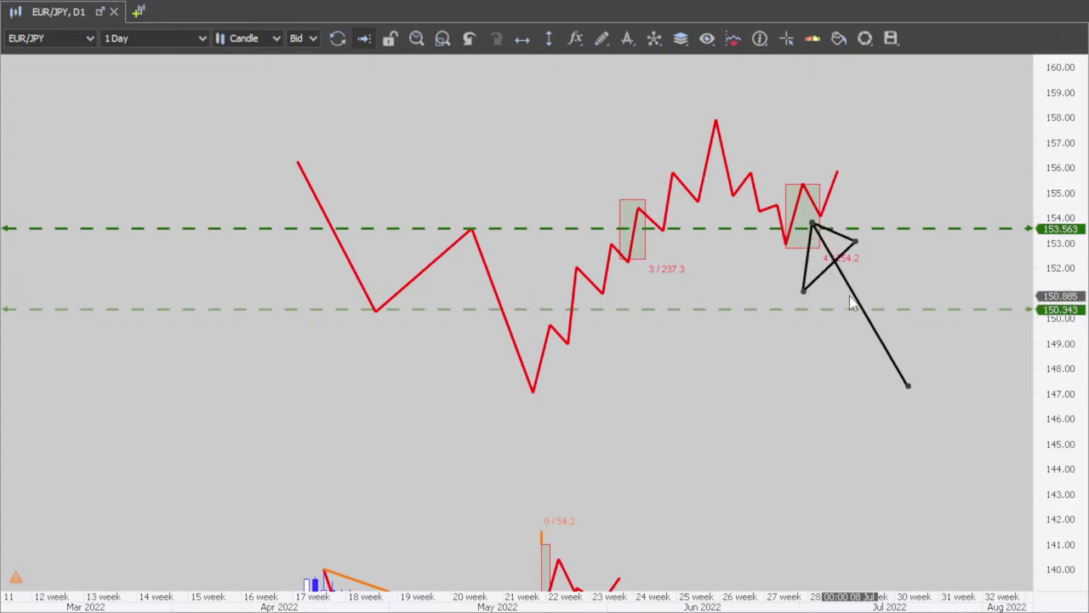
Move the text "Traders Errors: - Probabilistic Thinking:" above the upper zigzag near 161, and return the black arrow to the first rectangle.
{"action": "left_click_drag", "start_coordinate": [904, 433], "coordinate": [823, 263]}
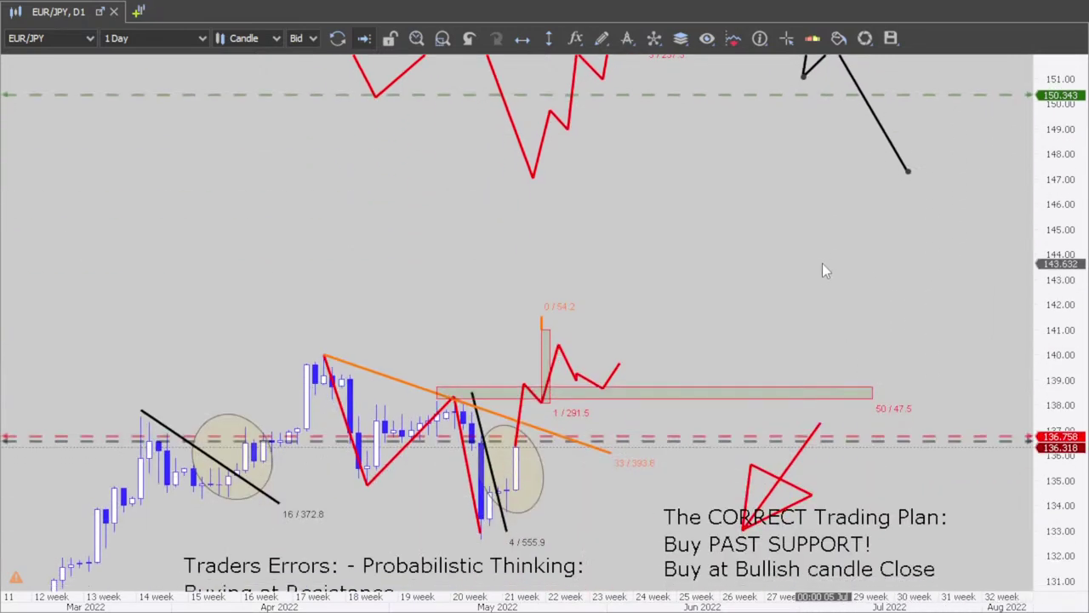
{"action": "left_click_drag", "start_coordinate": [460, 480], "coordinate": [715, 115]}
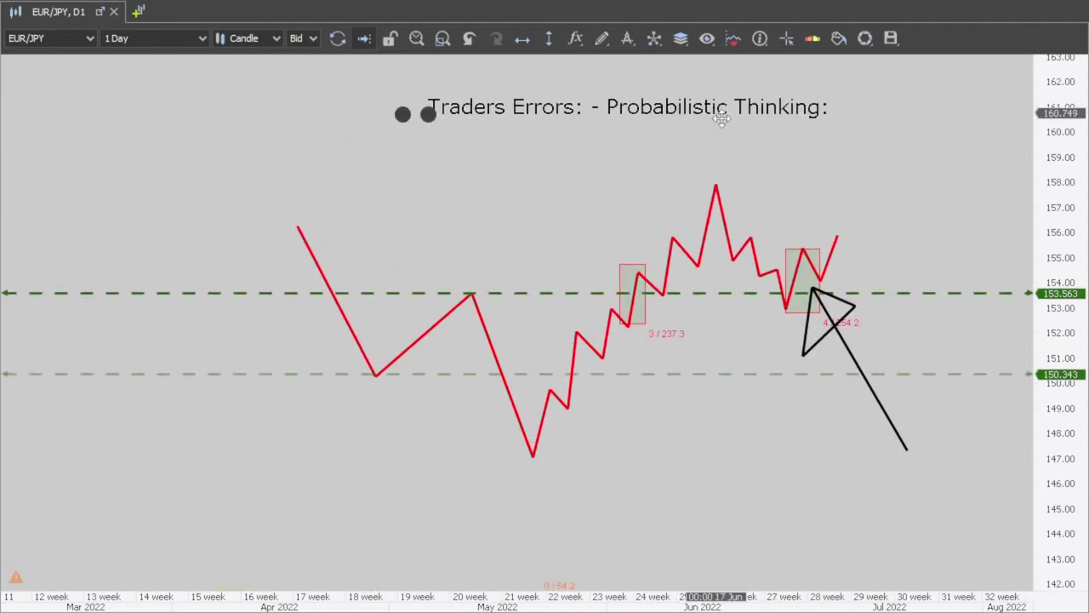
{"action": "left_click_drag", "start_coordinate": [842, 344], "coordinate": [667, 364]}
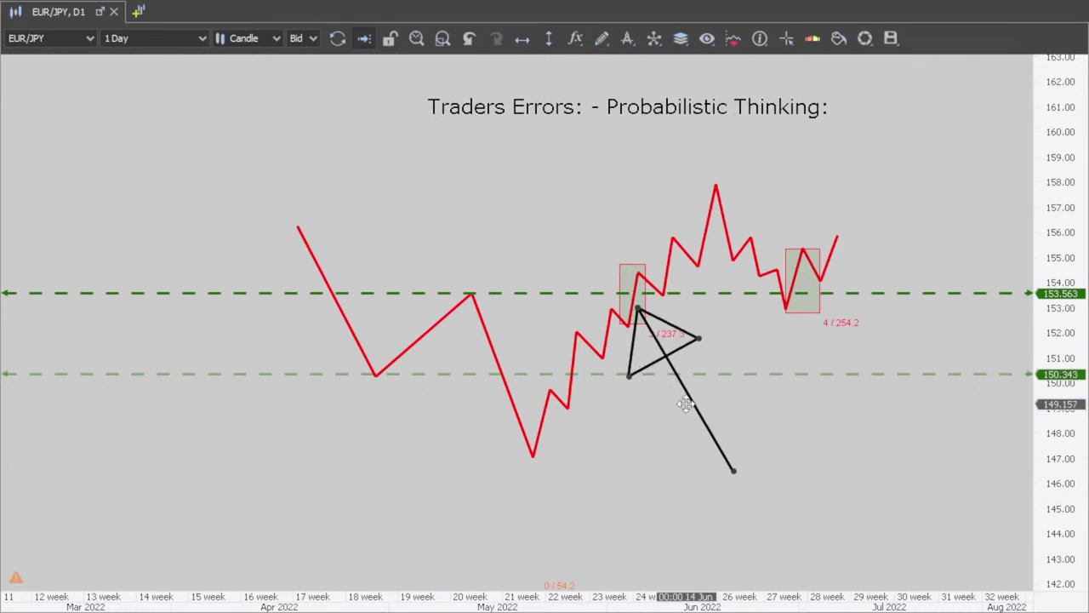
Move the texts "The CORRECT Trading Plan:" and "Buy PAST SUPPORT!" above the end of the upper zigzag, near 159 and 158.
{"action": "scroll", "coordinate": [700, 402], "scroll_direction": "down", "scroll_amount": 5}
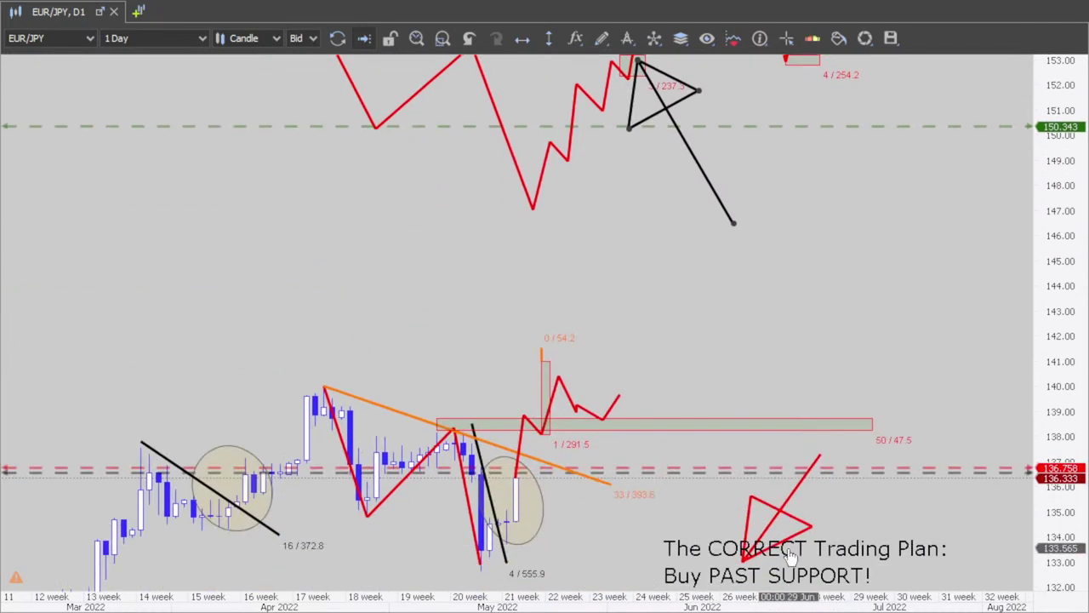
{"action": "left_click_drag", "start_coordinate": [789, 555], "coordinate": [798, 266]}
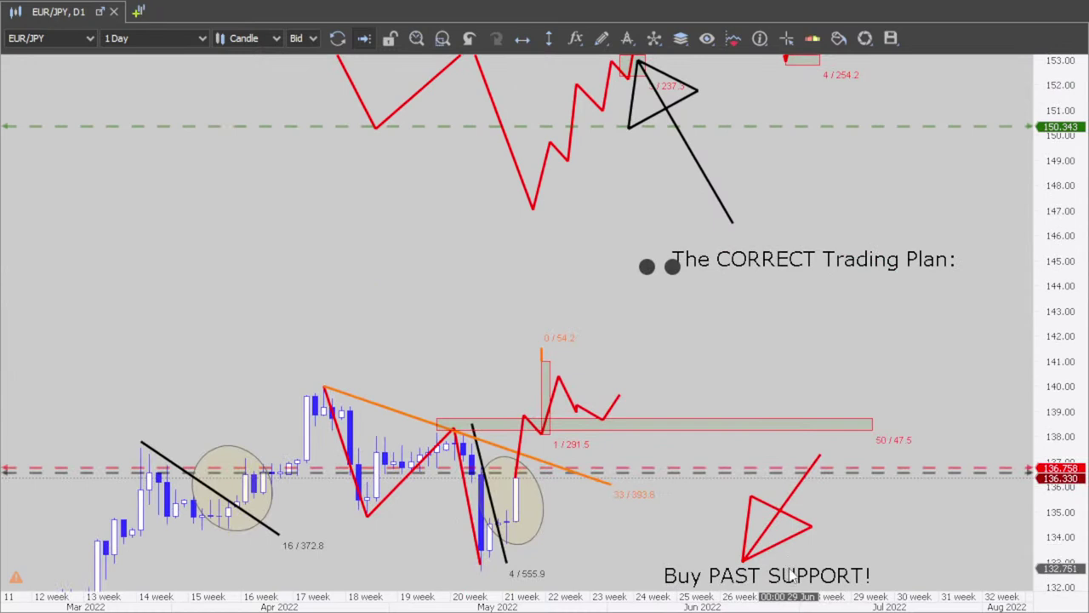
{"action": "left_click_drag", "start_coordinate": [790, 571], "coordinate": [790, 379]}
{"action": "scroll", "coordinate": [926, 415], "scroll_direction": "up", "scroll_amount": 4}
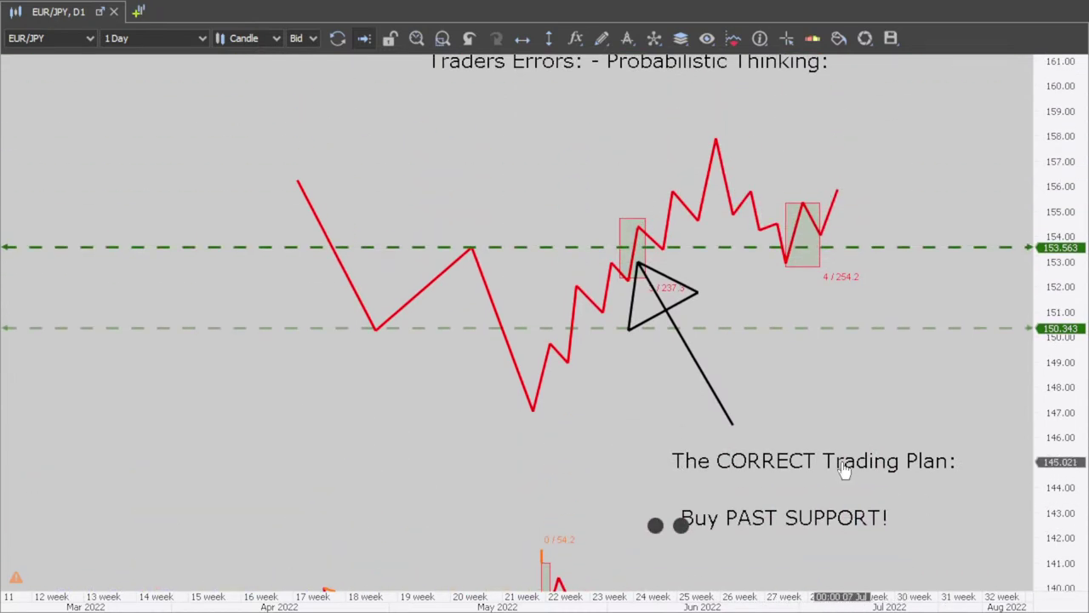
{"action": "left_click_drag", "start_coordinate": [841, 459], "coordinate": [875, 106]}
{"action": "left_click_drag", "start_coordinate": [805, 523], "coordinate": [909, 149]}
Move the black arrow to the second rectangle, then out to July with its tip near 155.3.
{"action": "scroll", "coordinate": [846, 460], "scroll_direction": "up", "scroll_amount": 4}
{"action": "mouse_move", "coordinate": [691, 495]}
{"action": "left_mouse_down"}
{"action": "mouse_move", "coordinate": [708, 507]}
{"action": "mouse_move", "coordinate": [682, 480]}
{"action": "mouse_move", "coordinate": [698, 517]}
{"action": "mouse_move", "coordinate": [695, 489]}
{"action": "mouse_move", "coordinate": [712, 511]}
{"action": "mouse_move", "coordinate": [851, 457]}
{"action": "mouse_move", "coordinate": [818, 486]}
{"action": "mouse_move", "coordinate": [681, 498]}
{"action": "mouse_move", "coordinate": [856, 456]}
{"action": "mouse_move", "coordinate": [846, 469]}
{"action": "mouse_move", "coordinate": [695, 478]}
{"action": "mouse_move", "coordinate": [866, 483]}
{"action": "left_mouse_up"}
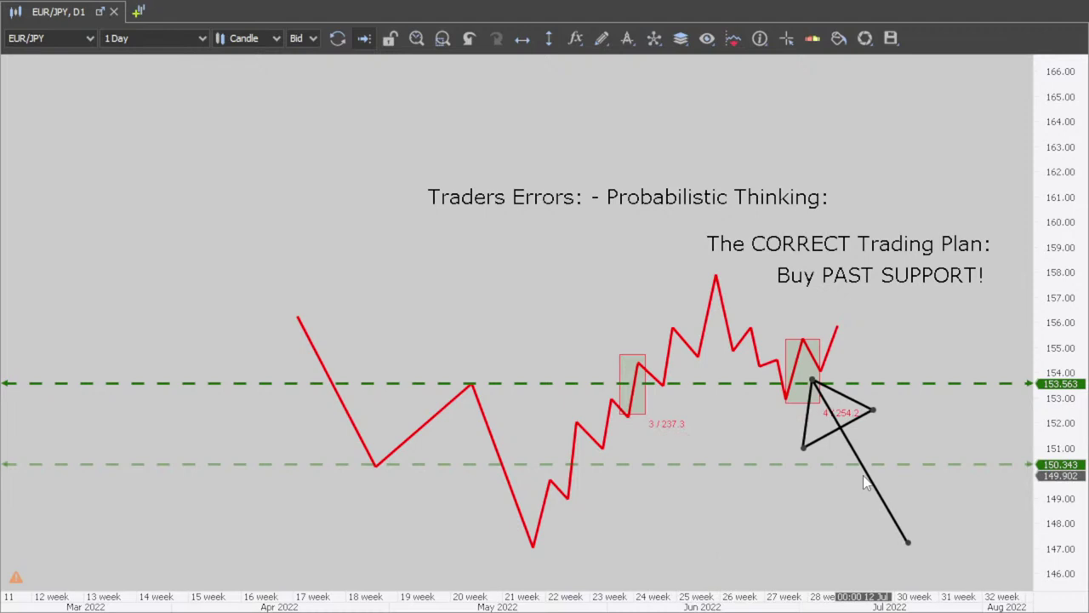
{"action": "mouse_move", "coordinate": [869, 485]}
{"action": "left_mouse_down"}
{"action": "mouse_move", "coordinate": [864, 498]}
{"action": "mouse_move", "coordinate": [856, 482]}
{"action": "mouse_move", "coordinate": [850, 492]}
{"action": "mouse_move", "coordinate": [773, 481]}
{"action": "mouse_move", "coordinate": [699, 500]}
{"action": "mouse_move", "coordinate": [669, 468]}
{"action": "mouse_move", "coordinate": [703, 482]}
{"action": "mouse_move", "coordinate": [693, 534]}
{"action": "mouse_move", "coordinate": [684, 470]}
{"action": "mouse_move", "coordinate": [693, 501]}
{"action": "mouse_move", "coordinate": [693, 487]}
{"action": "mouse_move", "coordinate": [808, 446]}
{"action": "mouse_move", "coordinate": [883, 436]}
{"action": "left_mouse_up"}
Draw a black stepped poly line falling from the first rectangle near 154.3 to about 146.2 in early July.
{"action": "left_click", "coordinate": [603, 39]}
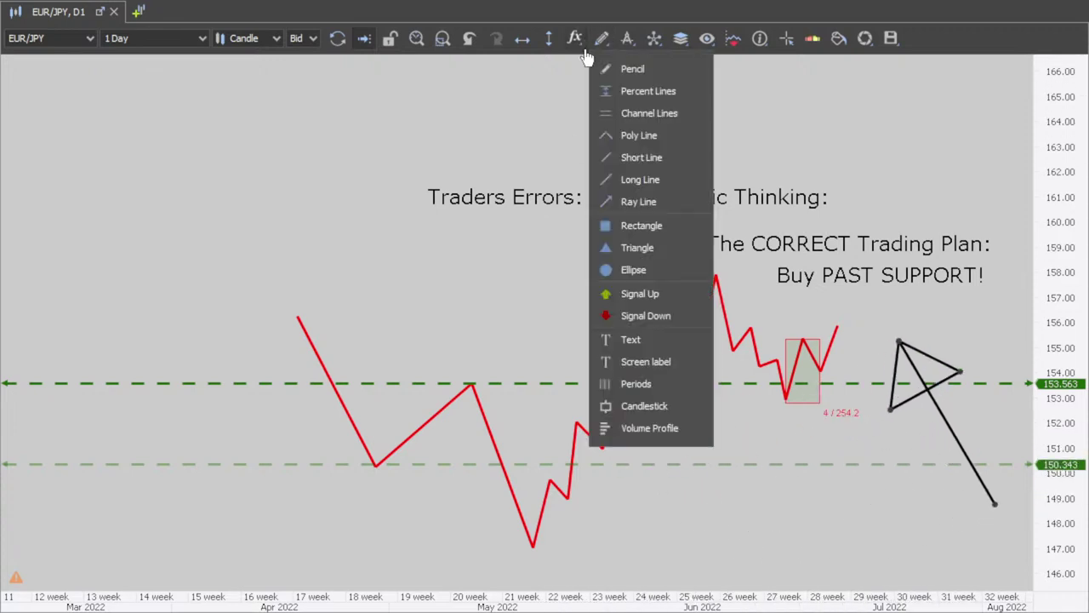
{"action": "left_click", "coordinate": [629, 136]}
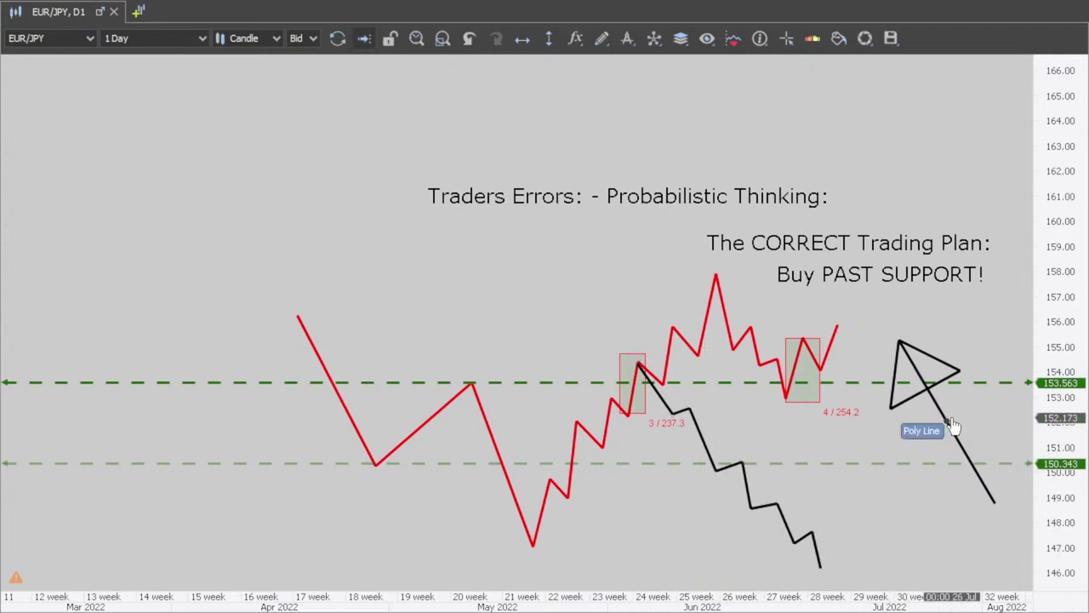
Move the black arrow to the second rectangle, just below it, back to the first rectangle, then to mid-June with its tip near 153.8.
{"action": "mouse_move", "coordinate": [938, 417]}
{"action": "left_mouse_down"}
{"action": "mouse_move", "coordinate": [678, 437]}
{"action": "mouse_move", "coordinate": [738, 391]}
{"action": "mouse_move", "coordinate": [806, 429]}
{"action": "mouse_move", "coordinate": [686, 438]}
{"action": "mouse_move", "coordinate": [782, 394]}
{"action": "mouse_move", "coordinate": [888, 461]}
{"action": "mouse_move", "coordinate": [889, 477]}
{"action": "mouse_move", "coordinate": [857, 448]}
{"action": "left_mouse_up"}
{"action": "mouse_move", "coordinate": [894, 417]}
{"action": "left_mouse_down"}
{"action": "mouse_move", "coordinate": [678, 488]}
{"action": "mouse_move", "coordinate": [655, 400]}
{"action": "mouse_move", "coordinate": [768, 337]}
{"action": "mouse_move", "coordinate": [854, 404]}
{"action": "mouse_move", "coordinate": [851, 393]}
{"action": "mouse_move", "coordinate": [707, 371]}
{"action": "mouse_move", "coordinate": [689, 440]}
{"action": "mouse_move", "coordinate": [662, 441]}
{"action": "mouse_move", "coordinate": [697, 449]}
{"action": "mouse_move", "coordinate": [714, 357]}
{"action": "mouse_move", "coordinate": [801, 359]}
{"action": "mouse_move", "coordinate": [896, 448]}
{"action": "mouse_move", "coordinate": [714, 391]}
{"action": "mouse_move", "coordinate": [778, 357]}
{"action": "mouse_move", "coordinate": [861, 412]}
{"action": "mouse_move", "coordinate": [865, 427]}
{"action": "left_mouse_up"}
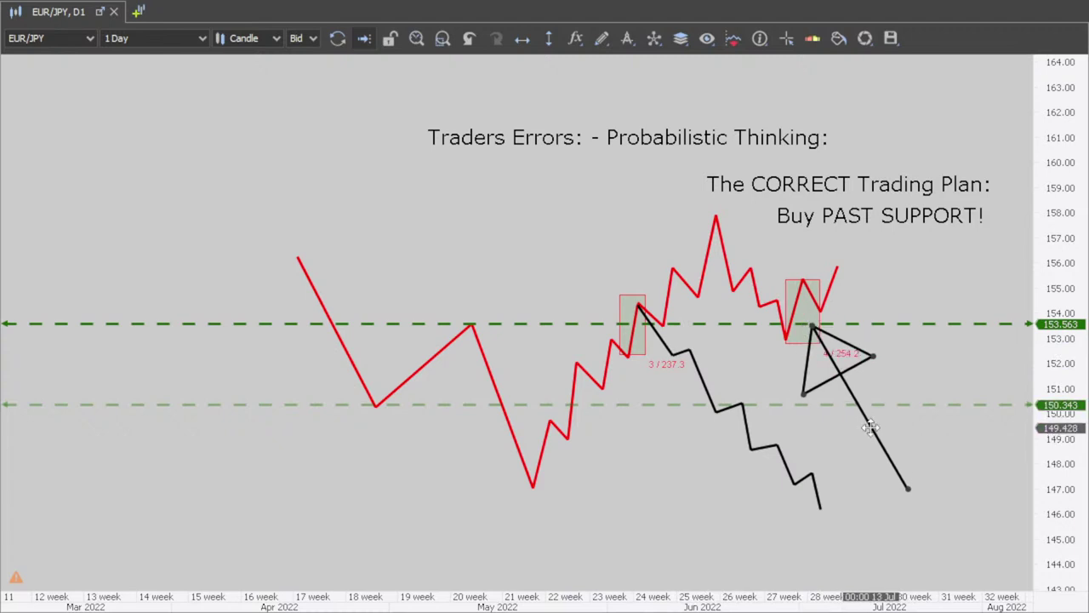
{"action": "mouse_move", "coordinate": [869, 427]}
{"action": "left_mouse_down"}
{"action": "mouse_move", "coordinate": [685, 465]}
{"action": "mouse_move", "coordinate": [766, 335]}
{"action": "mouse_move", "coordinate": [844, 417]}
{"action": "mouse_move", "coordinate": [703, 464]}
{"action": "mouse_move", "coordinate": [743, 361]}
{"action": "mouse_move", "coordinate": [888, 438]}
{"action": "mouse_move", "coordinate": [894, 470]}
{"action": "left_mouse_up"}
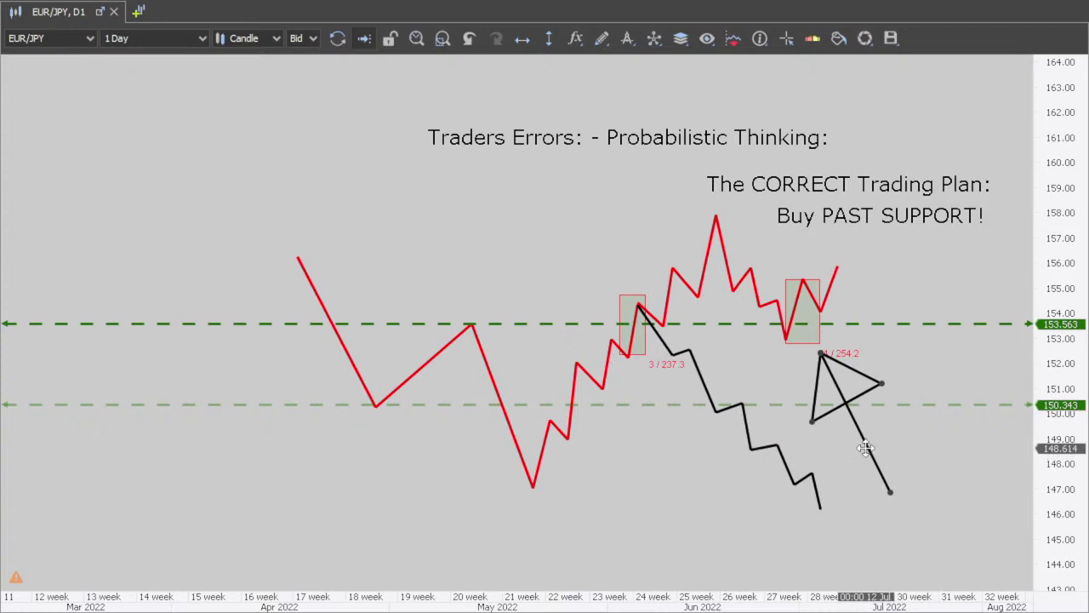
{"action": "mouse_move", "coordinate": [865, 443]}
{"action": "left_mouse_down"}
{"action": "mouse_move", "coordinate": [694, 433]}
{"action": "mouse_move", "coordinate": [677, 429]}
{"action": "mouse_move", "coordinate": [670, 410]}
{"action": "mouse_move", "coordinate": [685, 400]}
{"action": "mouse_move", "coordinate": [497, 442]}
{"action": "mouse_move", "coordinate": [558, 442]}
{"action": "mouse_move", "coordinate": [623, 406]}
{"action": "mouse_move", "coordinate": [679, 419]}
{"action": "mouse_move", "coordinate": [673, 425]}
{"action": "mouse_move", "coordinate": [658, 413]}
{"action": "mouse_move", "coordinate": [681, 401]}
{"action": "mouse_move", "coordinate": [685, 413]}
{"action": "left_mouse_up"}
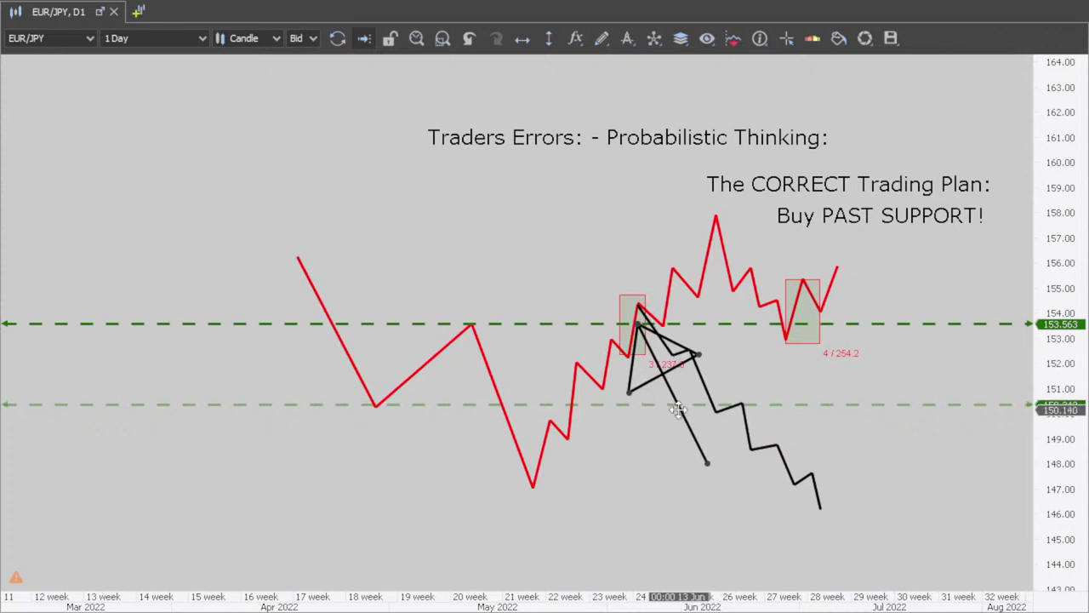
{"action": "mouse_move", "coordinate": [678, 418]}
{"action": "left_mouse_down"}
{"action": "mouse_move", "coordinate": [588, 527]}
{"action": "mouse_move", "coordinate": [596, 536]}
{"action": "mouse_move", "coordinate": [736, 364]}
{"action": "mouse_move", "coordinate": [586, 505]}
{"action": "mouse_move", "coordinate": [702, 373]}
{"action": "mouse_move", "coordinate": [593, 532]}
{"action": "mouse_move", "coordinate": [611, 515]}
{"action": "mouse_move", "coordinate": [579, 541]}
{"action": "mouse_move", "coordinate": [691, 424]}
{"action": "mouse_move", "coordinate": [716, 358]}
{"action": "mouse_move", "coordinate": [583, 497]}
{"action": "mouse_move", "coordinate": [614, 395]}
{"action": "mouse_move", "coordinate": [733, 349]}
{"action": "mouse_move", "coordinate": [760, 421]}
{"action": "left_mouse_up"}
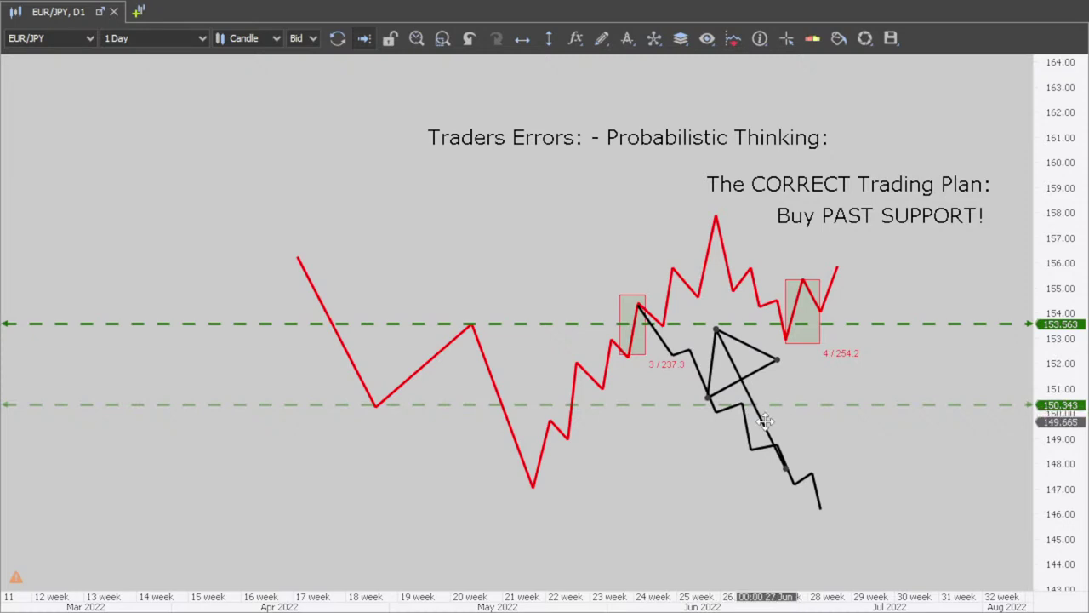
Move the black arrow clear of the price paths and draw a horizontal short line at about 152.00 beneath the first shaded box.
{"action": "mouse_move", "coordinate": [760, 417]}
{"action": "left_mouse_down"}
{"action": "mouse_move", "coordinate": [680, 459]}
{"action": "mouse_move", "coordinate": [688, 449]}
{"action": "mouse_move", "coordinate": [846, 470]}
{"action": "left_mouse_up"}
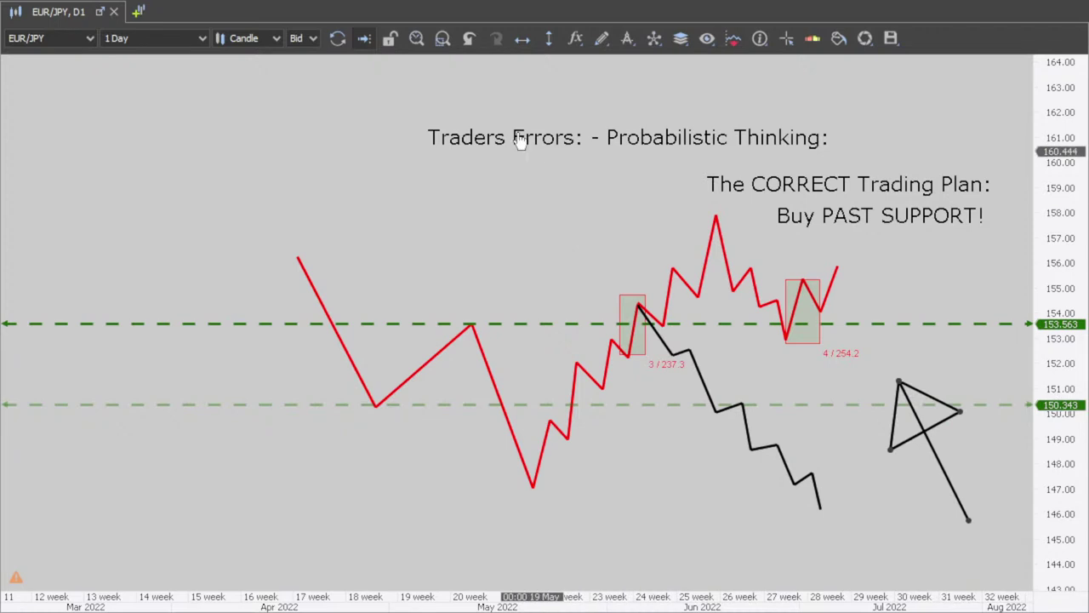
{"action": "left_click", "coordinate": [599, 39]}
{"action": "left_click", "coordinate": [641, 158]}
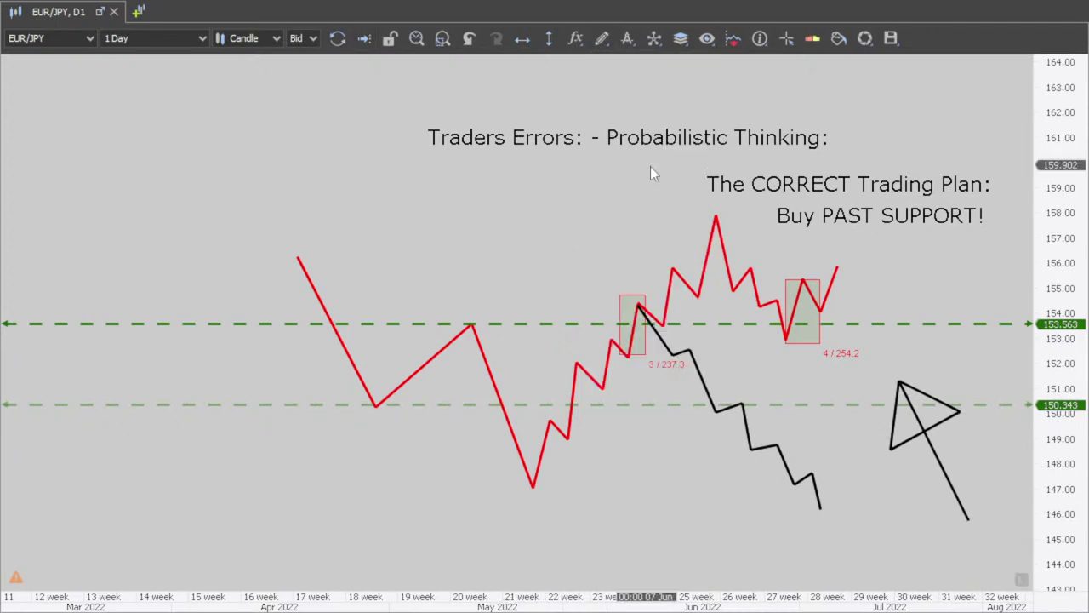
{"action": "left_click_drag", "start_coordinate": [611, 364], "coordinate": [707, 364]}
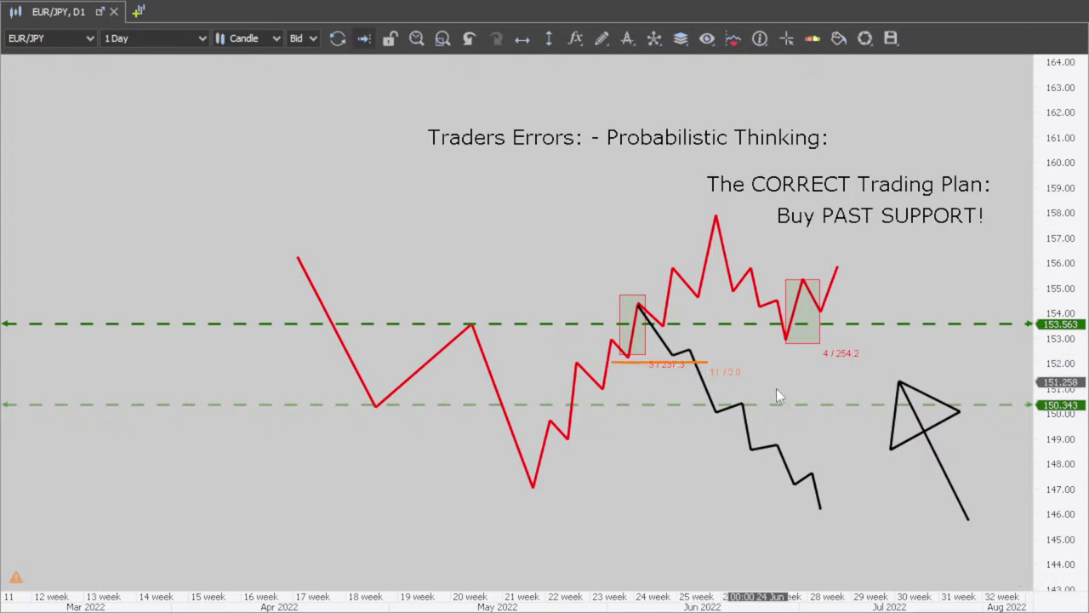
Reshape the red path's last pullback to dip below the 150.343 level and move the black arrow past it into the empty area beside the paths.
{"action": "mouse_move", "coordinate": [915, 447]}
{"action": "left_mouse_down"}
{"action": "mouse_move", "coordinate": [766, 446]}
{"action": "mouse_move", "coordinate": [689, 431]}
{"action": "mouse_move", "coordinate": [958, 435]}
{"action": "left_mouse_up"}
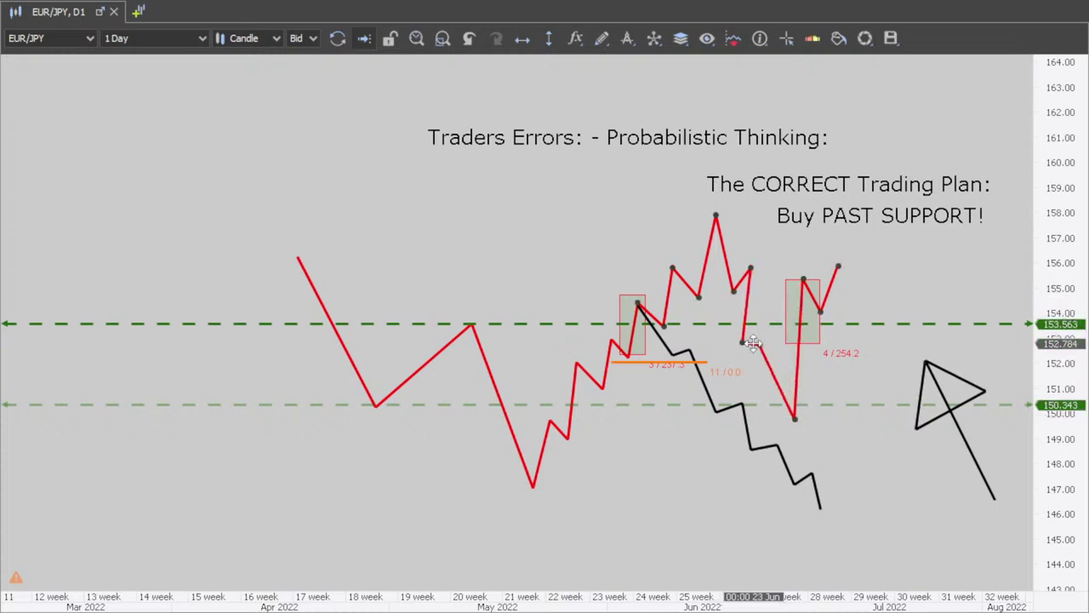
{"action": "mouse_move", "coordinate": [960, 421]}
{"action": "left_mouse_down"}
{"action": "mouse_move", "coordinate": [699, 432]}
{"action": "mouse_move", "coordinate": [719, 438]}
{"action": "left_mouse_up"}
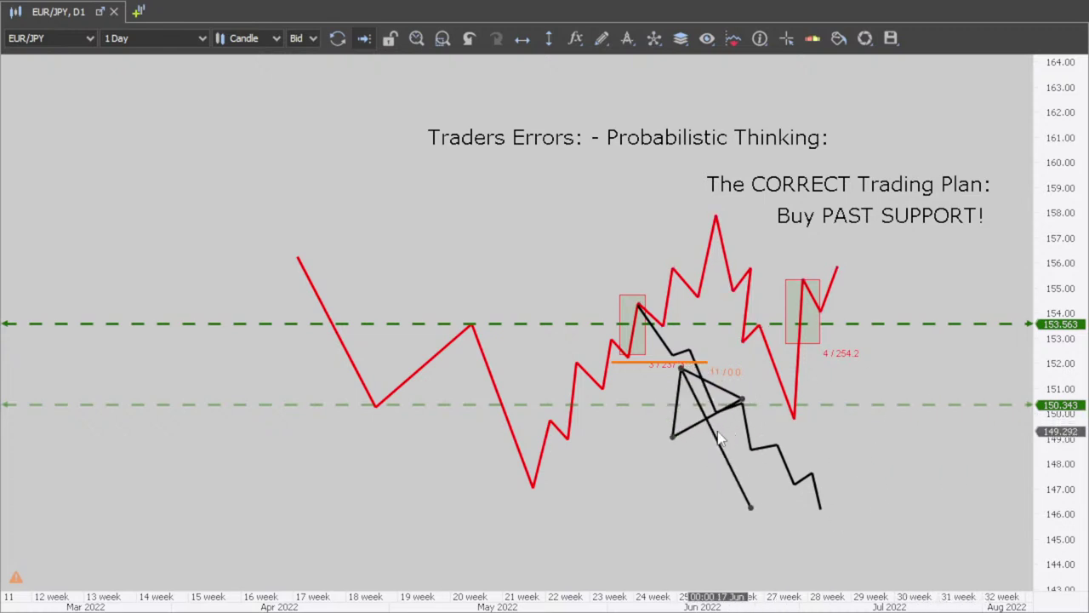
{"action": "mouse_move", "coordinate": [719, 439]}
{"action": "left_mouse_down"}
{"action": "mouse_move", "coordinate": [311, 365]}
{"action": "mouse_move", "coordinate": [652, 476]}
{"action": "mouse_move", "coordinate": [878, 274]}
{"action": "mouse_move", "coordinate": [800, 209]}
{"action": "mouse_move", "coordinate": [681, 197]}
{"action": "mouse_move", "coordinate": [699, 313]}
{"action": "mouse_move", "coordinate": [851, 398]}
{"action": "mouse_move", "coordinate": [858, 375]}
{"action": "mouse_move", "coordinate": [599, 502]}
{"action": "mouse_move", "coordinate": [653, 364]}
{"action": "mouse_move", "coordinate": [513, 417]}
{"action": "mouse_move", "coordinate": [607, 406]}
{"action": "mouse_move", "coordinate": [668, 375]}
{"action": "mouse_move", "coordinate": [462, 394]}
{"action": "mouse_move", "coordinate": [669, 421]}
{"action": "mouse_move", "coordinate": [427, 385]}
{"action": "mouse_move", "coordinate": [322, 296]}
{"action": "mouse_move", "coordinate": [425, 452]}
{"action": "mouse_move", "coordinate": [522, 432]}
{"action": "mouse_move", "coordinate": [368, 314]}
{"action": "mouse_move", "coordinate": [416, 430]}
{"action": "mouse_move", "coordinate": [520, 467]}
{"action": "mouse_move", "coordinate": [545, 498]}
{"action": "mouse_move", "coordinate": [684, 408]}
{"action": "mouse_move", "coordinate": [616, 514]}
{"action": "mouse_move", "coordinate": [745, 286]}
{"action": "mouse_move", "coordinate": [754, 299]}
{"action": "mouse_move", "coordinate": [715, 355]}
{"action": "mouse_move", "coordinate": [749, 342]}
{"action": "mouse_move", "coordinate": [749, 294]}
{"action": "mouse_move", "coordinate": [838, 468]}
{"action": "mouse_move", "coordinate": [862, 420]}
{"action": "mouse_move", "coordinate": [880, 305]}
{"action": "mouse_move", "coordinate": [840, 409]}
{"action": "left_mouse_up"}
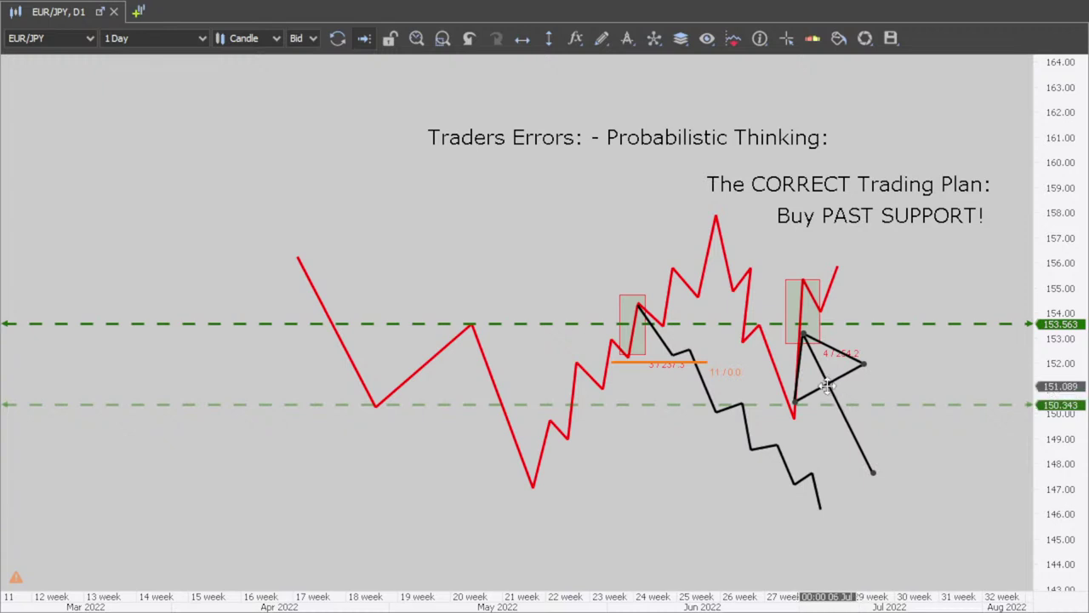
{"action": "left_click_drag", "start_coordinate": [833, 401], "coordinate": [848, 396]}
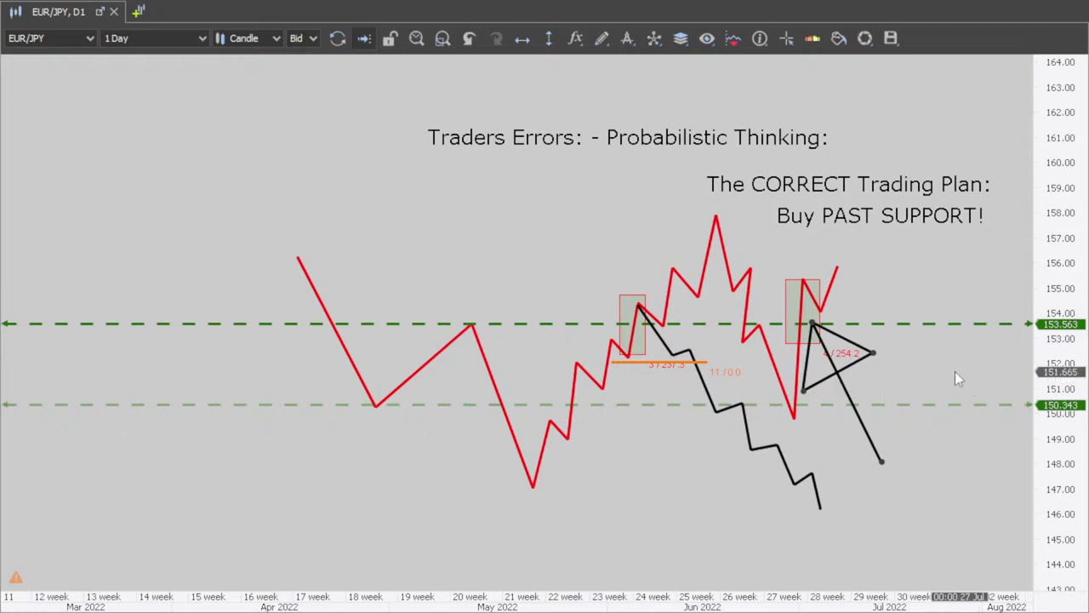
{"action": "mouse_move", "coordinate": [839, 391]}
{"action": "left_mouse_down"}
{"action": "mouse_move", "coordinate": [851, 377]}
{"action": "mouse_move", "coordinate": [847, 387]}
{"action": "mouse_move", "coordinate": [481, 370]}
{"action": "mouse_move", "coordinate": [402, 430]}
{"action": "mouse_move", "coordinate": [574, 509]}
{"action": "mouse_move", "coordinate": [756, 347]}
{"action": "mouse_move", "coordinate": [885, 432]}
{"action": "mouse_move", "coordinate": [680, 400]}
{"action": "mouse_move", "coordinate": [672, 424]}
{"action": "mouse_move", "coordinate": [672, 387]}
{"action": "mouse_move", "coordinate": [662, 415]}
{"action": "mouse_move", "coordinate": [833, 415]}
{"action": "mouse_move", "coordinate": [824, 413]}
{"action": "left_mouse_up"}
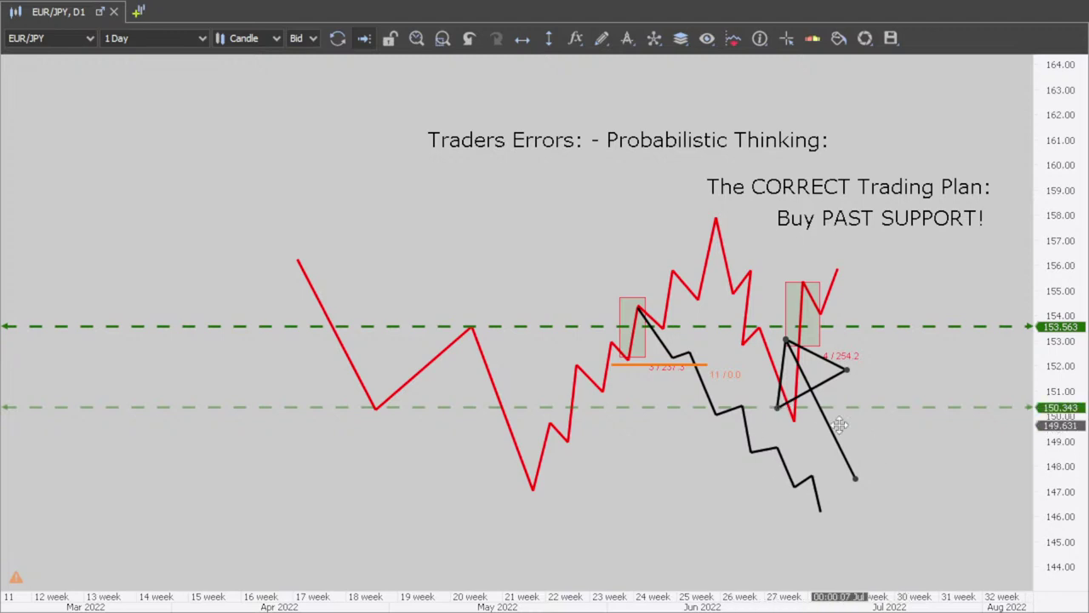
{"action": "left_click_drag", "start_coordinate": [823, 426], "coordinate": [922, 439]}
{"action": "scroll", "coordinate": [725, 497], "scroll_direction": "down", "scroll_amount": 3}
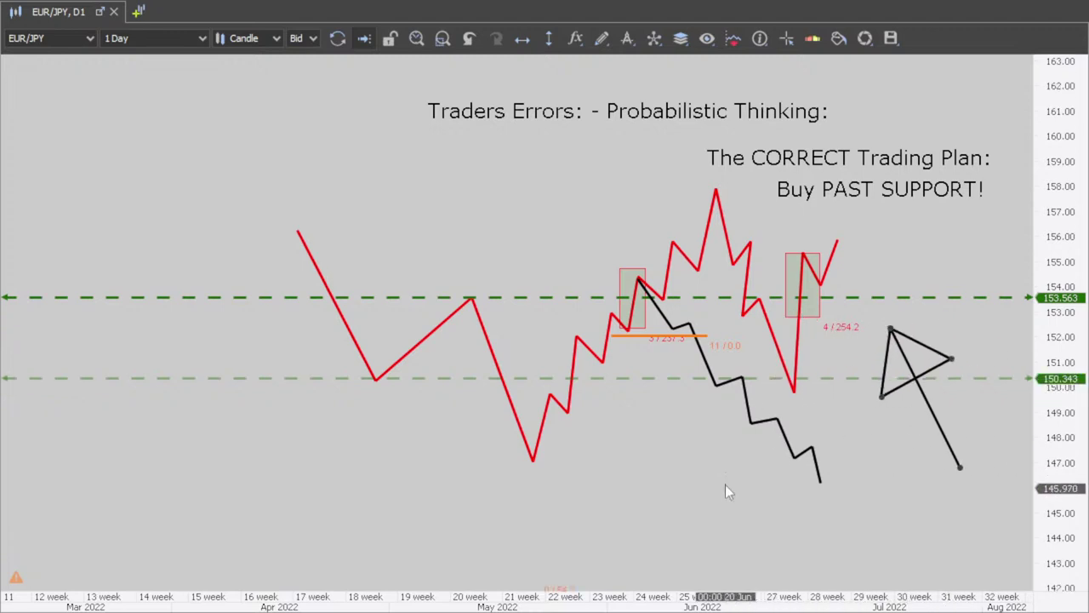
Leave the full-screen view of the daily chart and return to the four-chart layout.
{"action": "left_click_drag", "start_coordinate": [1054, 357], "coordinate": [899, 517]}
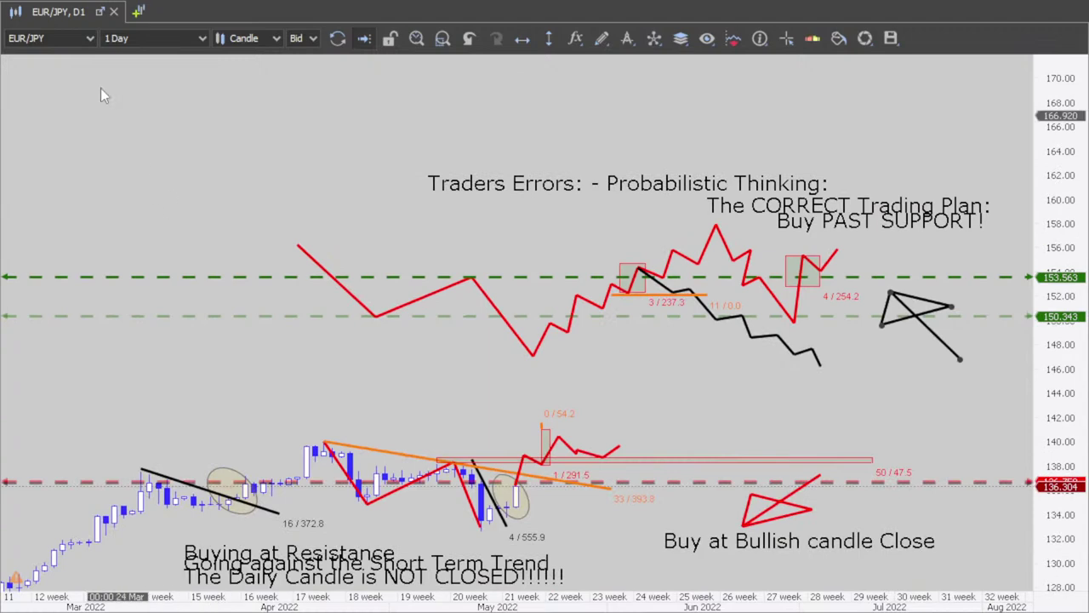
{"action": "key", "text": "F11"}
{"action": "right_click", "coordinate": [44, 13]}
{"action": "left_click", "coordinate": [87, 304]}
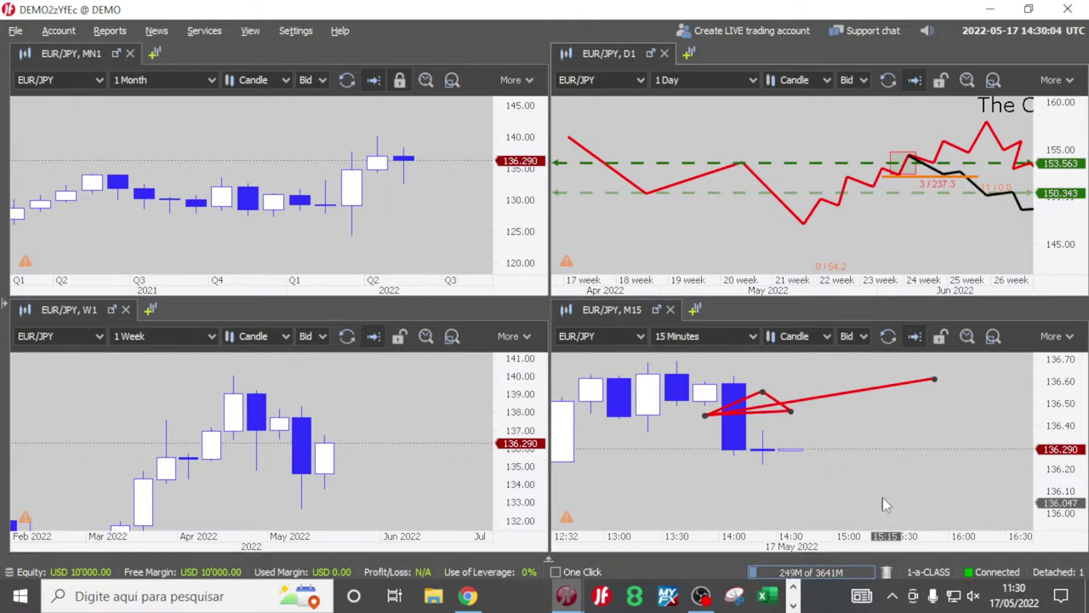
Delete the red arrow from the 15-minute EUR/JPY chart and switch that chart to the 2 Hours period.
{"action": "left_click", "coordinate": [812, 398]}
{"action": "key", "text": "Delete"}
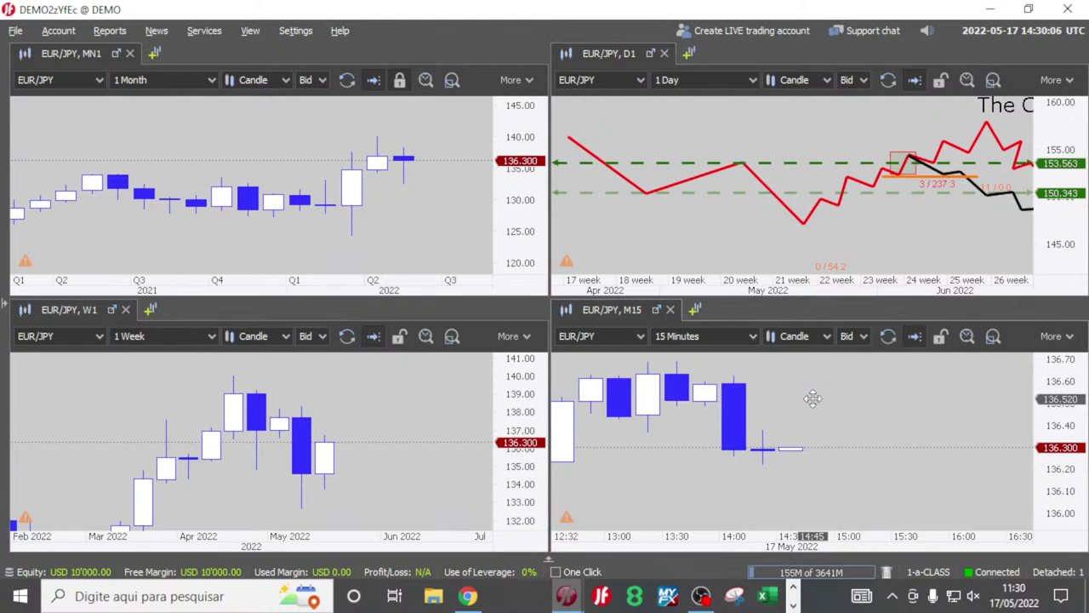
{"action": "left_click", "coordinate": [752, 337]}
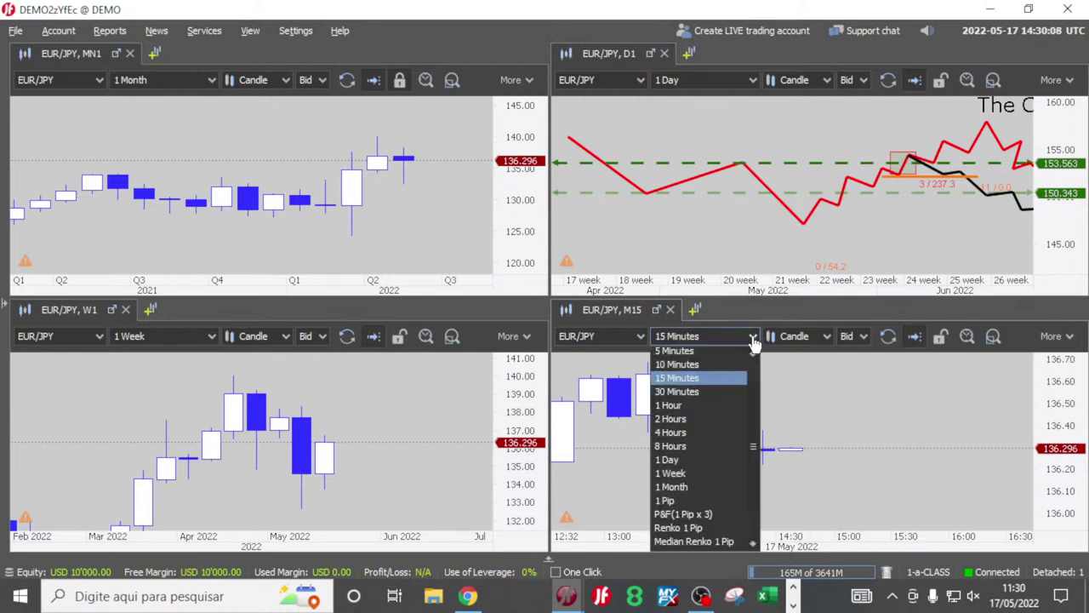
{"action": "left_click", "coordinate": [712, 420]}
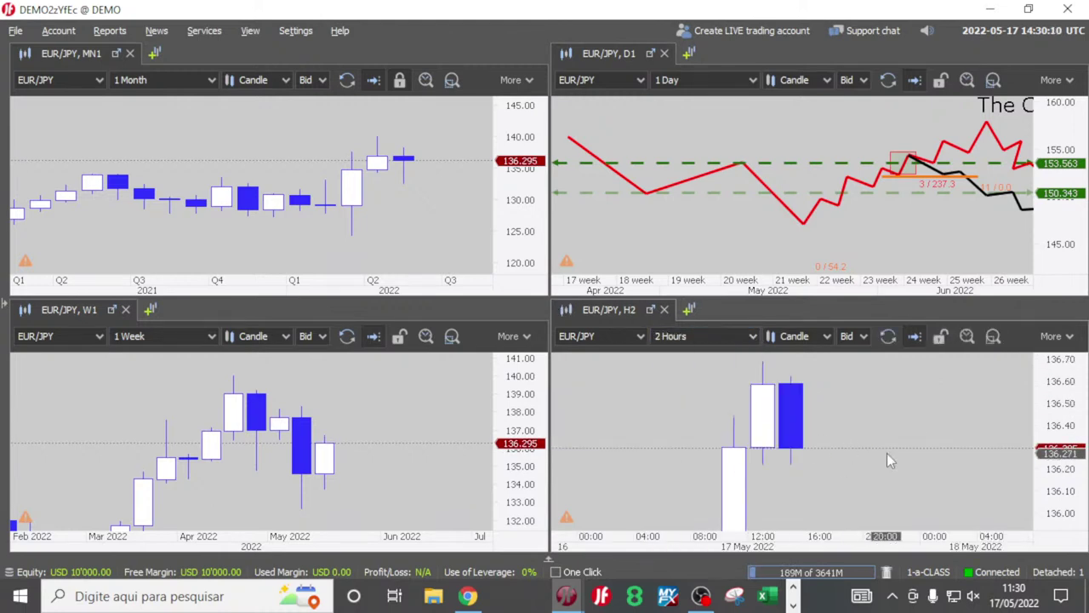
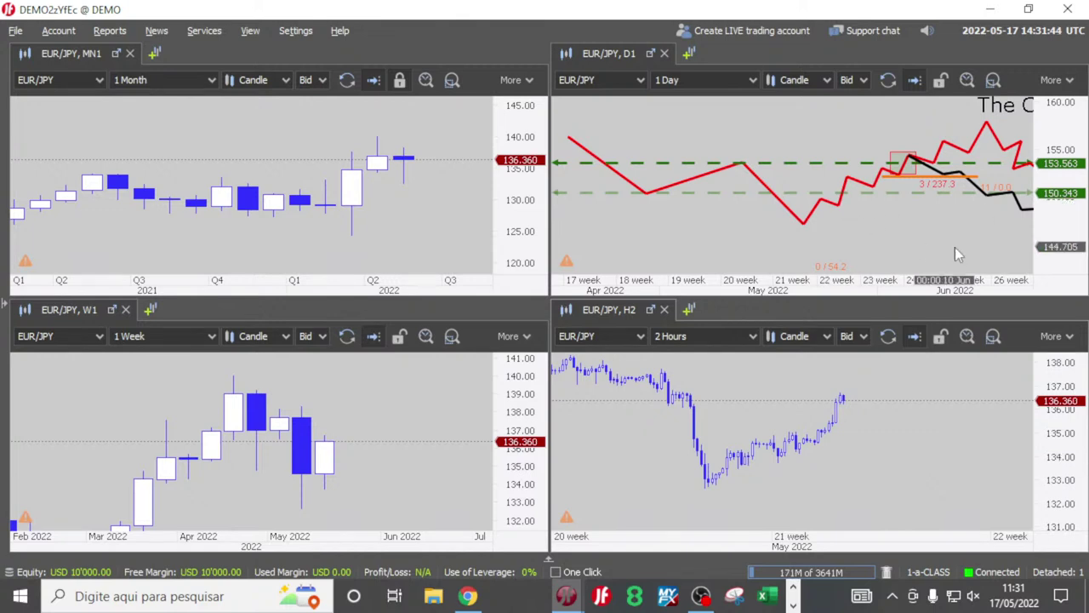
Show the EUR/JPY daily chart full screen, focused on the latest candles inside the second ellipse.
{"action": "right_click", "coordinate": [614, 54]}
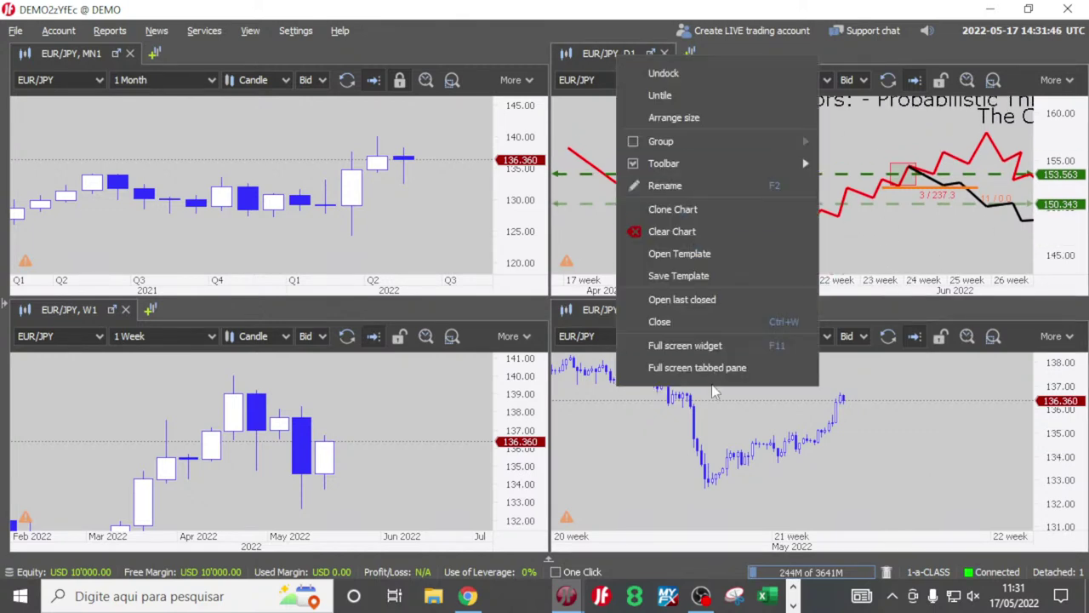
{"action": "left_click", "coordinate": [713, 371]}
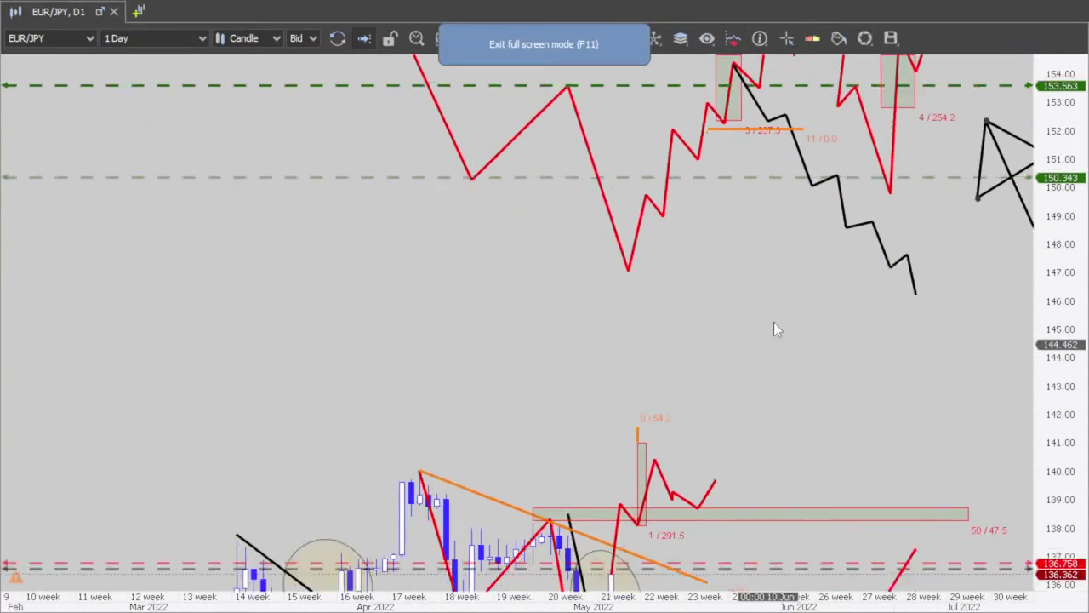
{"action": "left_click_drag", "start_coordinate": [728, 534], "coordinate": [821, 379]}
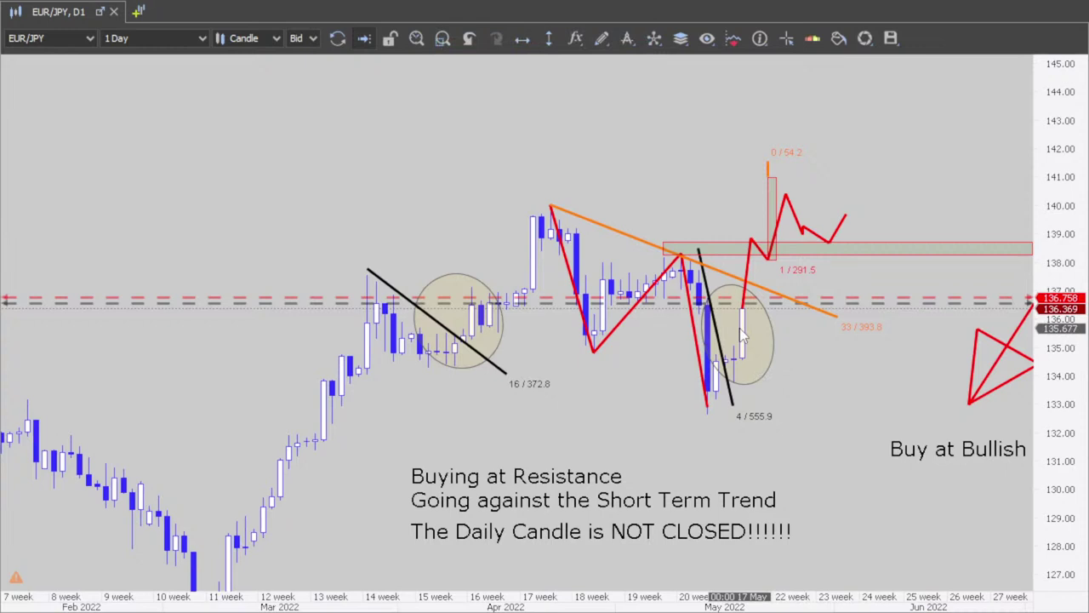
{"action": "scroll", "coordinate": [802, 376], "scroll_direction": "up", "scroll_amount": 1}
{"action": "scroll", "coordinate": [801, 376], "scroll_direction": "up", "scroll_amount": 4}
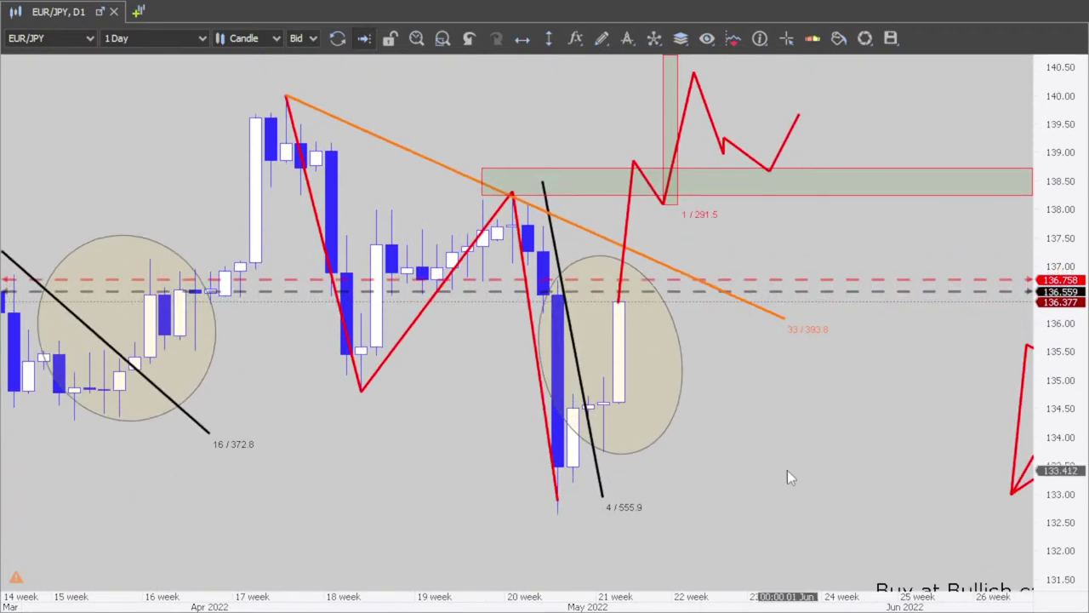
{"action": "scroll", "coordinate": [792, 459], "scroll_direction": "up", "scroll_amount": 3}
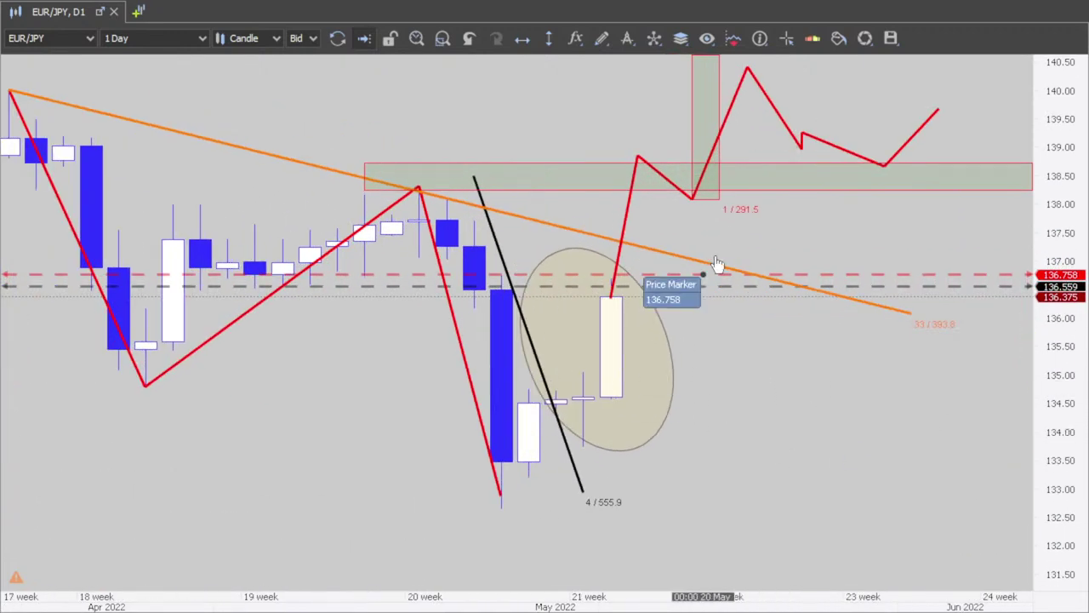
Delete the large red arrow above the "Buy at Bullish candle Close" note.
{"action": "left_click_drag", "start_coordinate": [691, 304], "coordinate": [584, 377]}
{"action": "scroll", "coordinate": [735, 369], "scroll_direction": "down", "scroll_amount": 3}
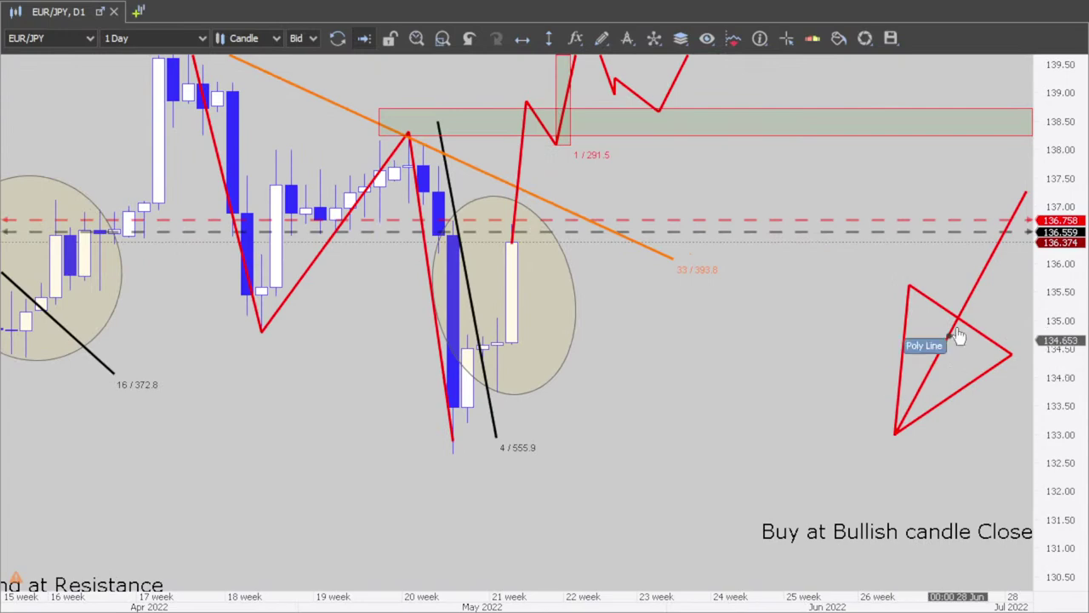
{"action": "mouse_move", "coordinate": [953, 337]}
{"action": "left_mouse_down"}
{"action": "mouse_move", "coordinate": [673, 220]}
{"action": "mouse_move", "coordinate": [585, 212]}
{"action": "mouse_move", "coordinate": [675, 328]}
{"action": "left_mouse_up"}
{"action": "key", "text": "Delete"}
Draw a red arrow pointing at the latest daily candle at about 135.00, adjust its position, and remove it again.
{"action": "scroll", "coordinate": [838, 370], "scroll_direction": "up", "scroll_amount": 4}
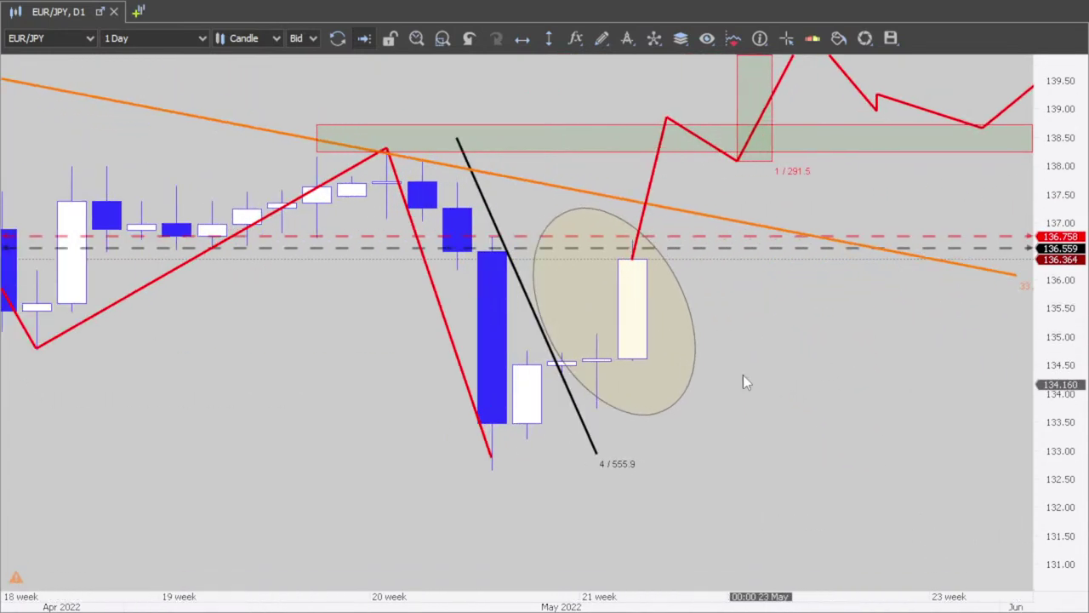
{"action": "left_click_drag", "start_coordinate": [761, 383], "coordinate": [671, 347]}
{"action": "left_click", "coordinate": [600, 38]}
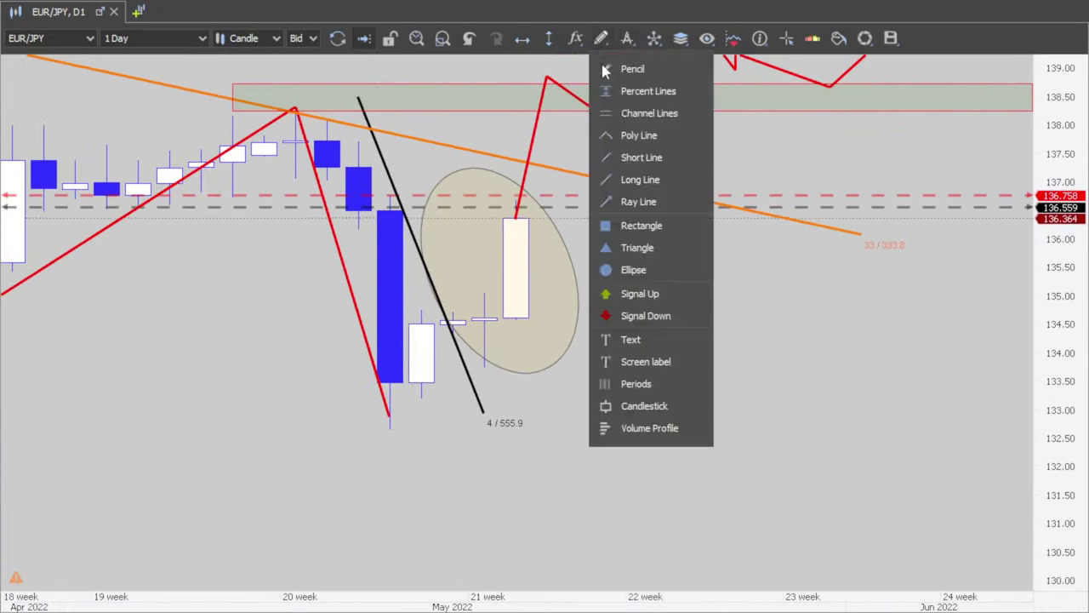
{"action": "left_click", "coordinate": [640, 157]}
{"action": "left_click", "coordinate": [704, 295]}
{"action": "left_click", "coordinate": [579, 299]}
{"action": "left_click", "coordinate": [672, 274]}
{"action": "left_click", "coordinate": [642, 328]}
{"action": "left_click", "coordinate": [579, 299]}
{"action": "left_click_drag", "start_coordinate": [673, 302], "coordinate": [622, 296]}
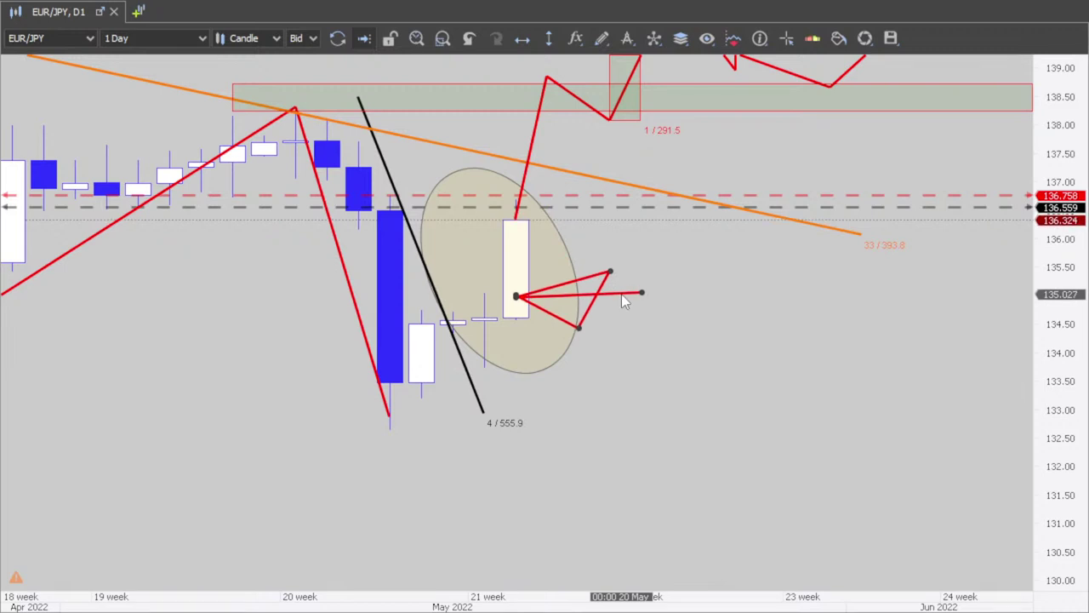
{"action": "mouse_move", "coordinate": [622, 295]}
{"action": "left_mouse_down"}
{"action": "mouse_move", "coordinate": [616, 223]}
{"action": "mouse_move", "coordinate": [612, 292]}
{"action": "left_mouse_up"}
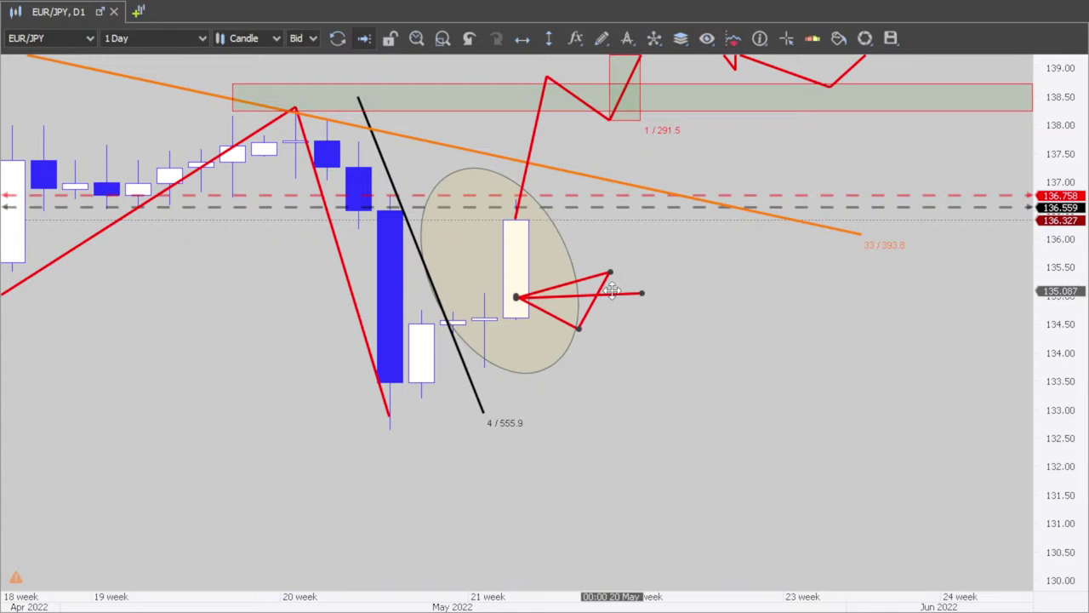
{"action": "key", "text": "Delete"}
Delete the steep falling black line in the second ellipse and draw a black line rising from the May low to about 137.30.
{"action": "left_click", "coordinate": [473, 389]}
{"action": "key", "text": "Delete"}
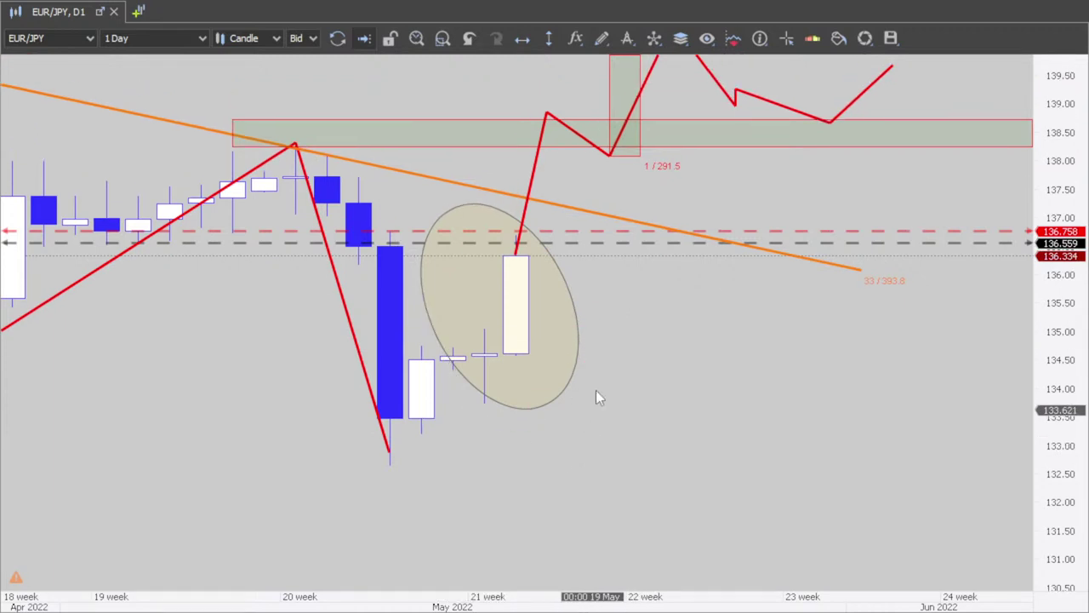
{"action": "scroll", "coordinate": [649, 395], "scroll_direction": "down", "scroll_amount": 3}
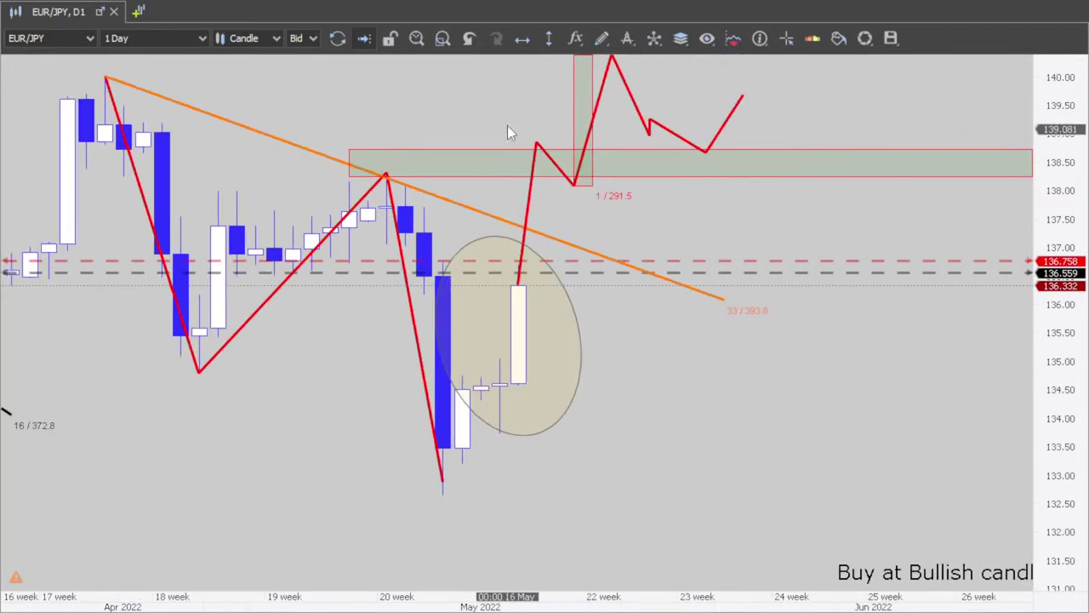
{"action": "left_click", "coordinate": [602, 39]}
{"action": "left_click", "coordinate": [624, 140]}
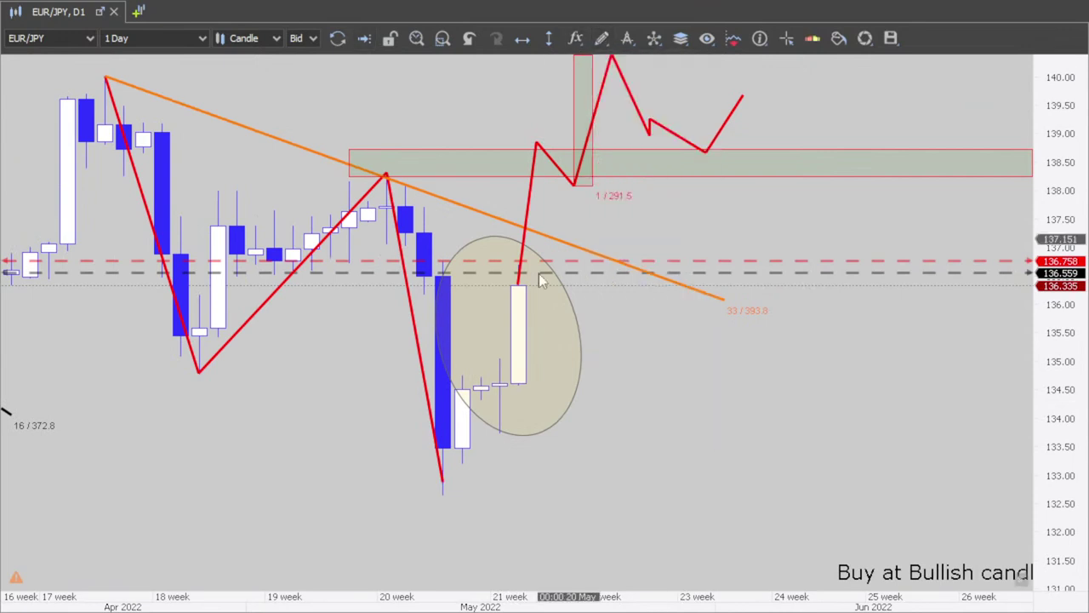
{"action": "left_click", "coordinate": [442, 492]}
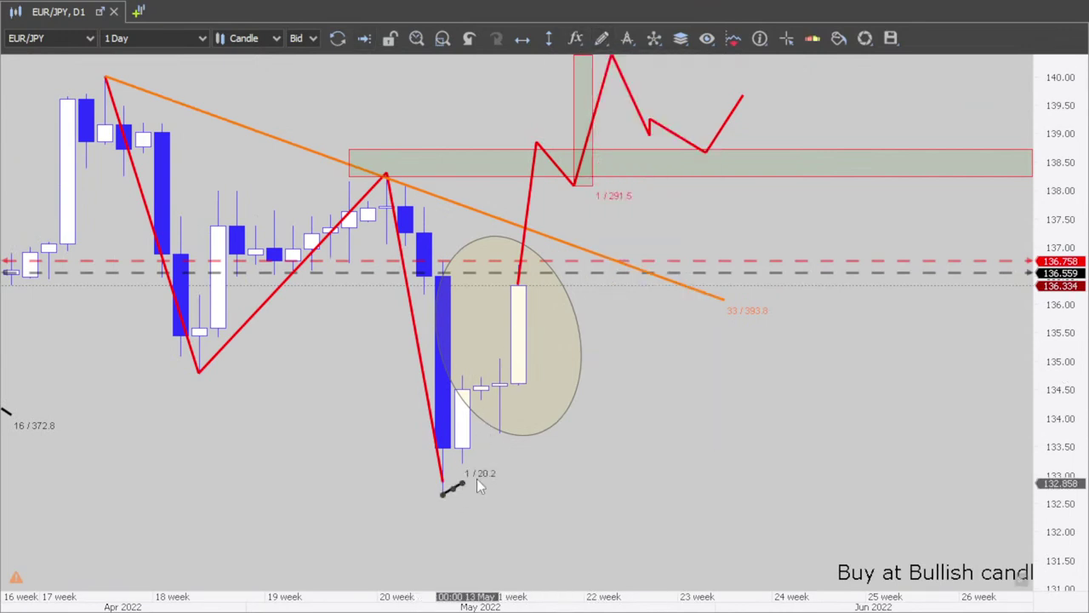
{"action": "left_click", "coordinate": [696, 231]}
{"action": "scroll", "coordinate": [683, 398], "scroll_direction": "up", "scroll_amount": 1}
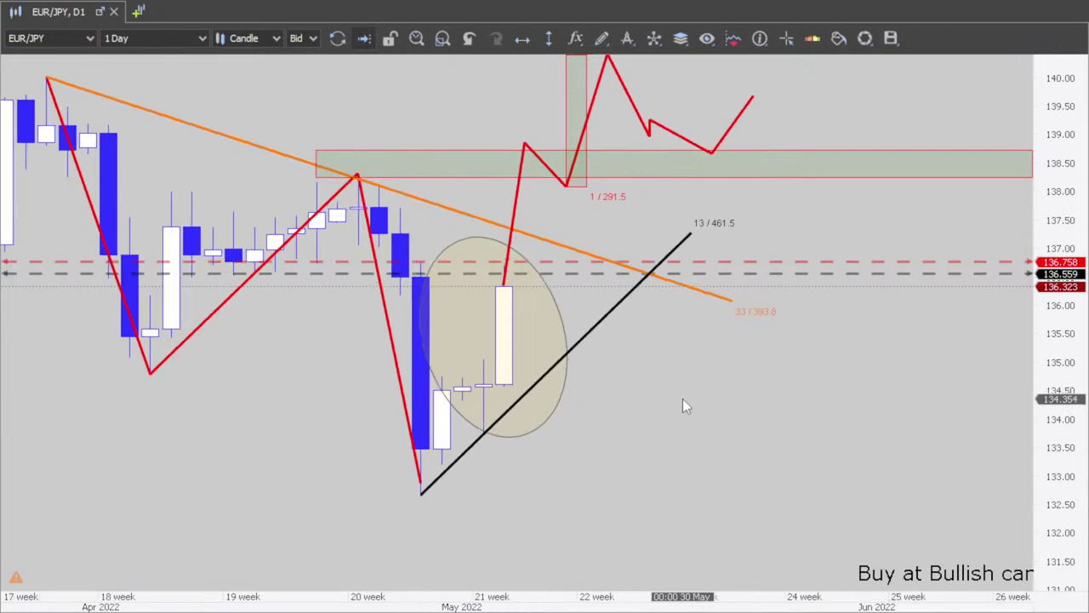
Draw a rectangle one bar wide and about 264.8 pips tall beside the latest candle, reaching from about 136.25 down past the rising line.
{"action": "scroll", "coordinate": [683, 406], "scroll_direction": "down", "scroll_amount": 1}
{"action": "left_click_drag", "start_coordinate": [830, 360], "coordinate": [890, 413]}
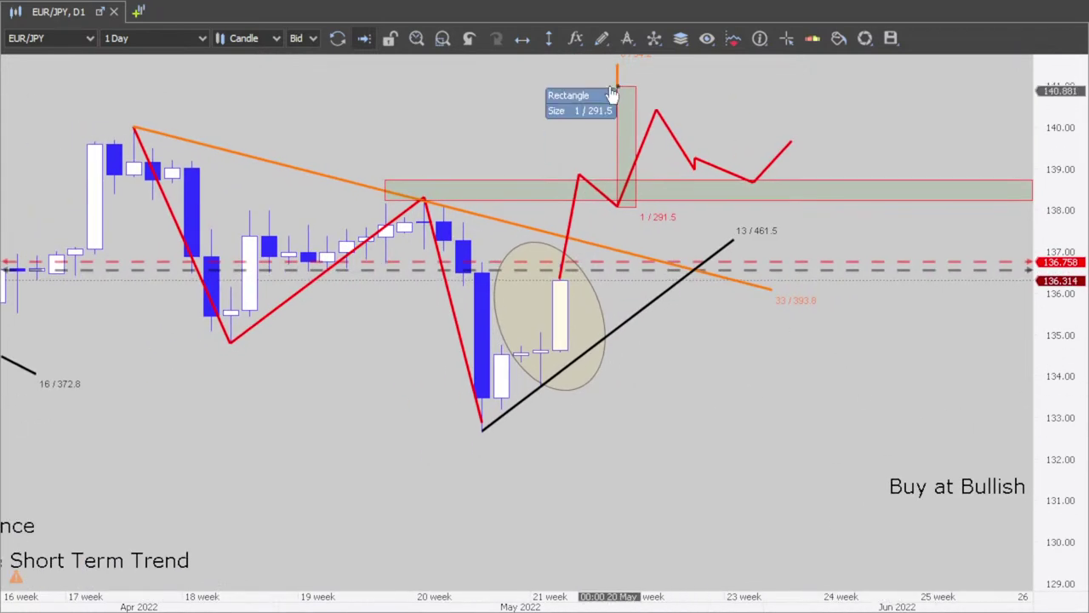
{"action": "left_click", "coordinate": [602, 39]}
{"action": "left_click", "coordinate": [621, 178]}
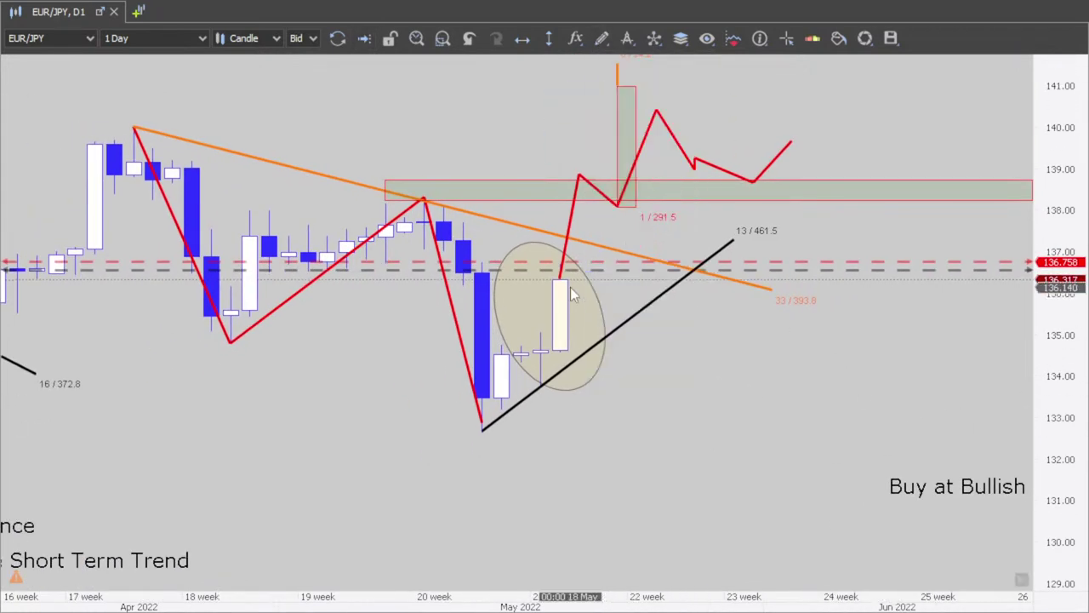
{"action": "left_click_drag", "start_coordinate": [572, 283], "coordinate": [595, 387]}
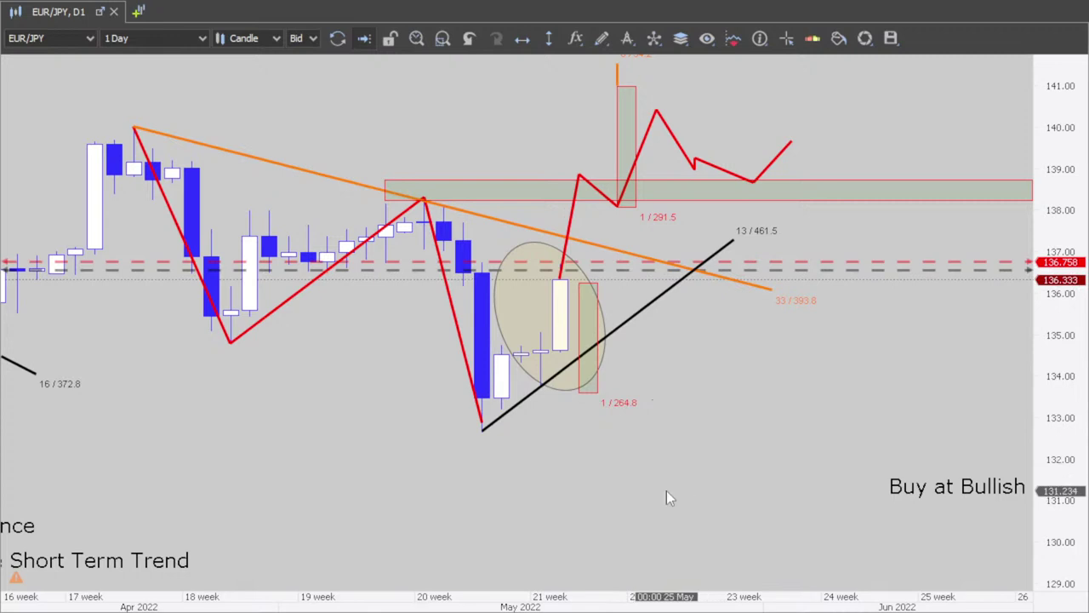
{"action": "scroll", "coordinate": [661, 488], "scroll_direction": "down", "scroll_amount": 1}
{"action": "scroll", "coordinate": [655, 492], "scroll_direction": "down", "scroll_amount": 1}
{"action": "left_click_drag", "start_coordinate": [650, 492], "coordinate": [591, 442]}
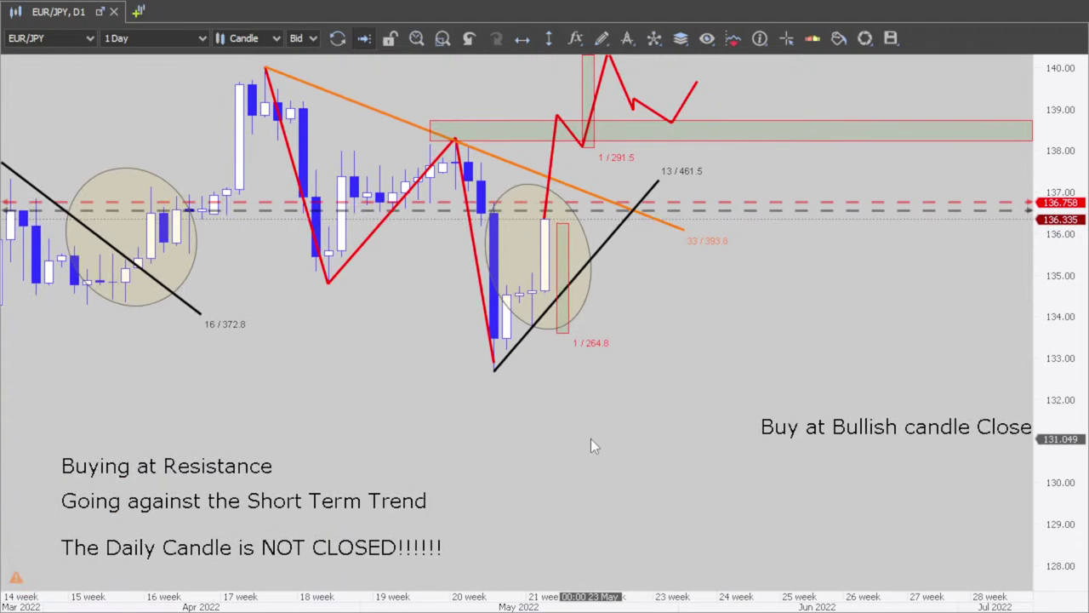
{"action": "scroll", "coordinate": [696, 404], "scroll_direction": "down", "scroll_amount": 2}
{"action": "scroll", "coordinate": [636, 424], "scroll_direction": "down", "scroll_amount": 2}
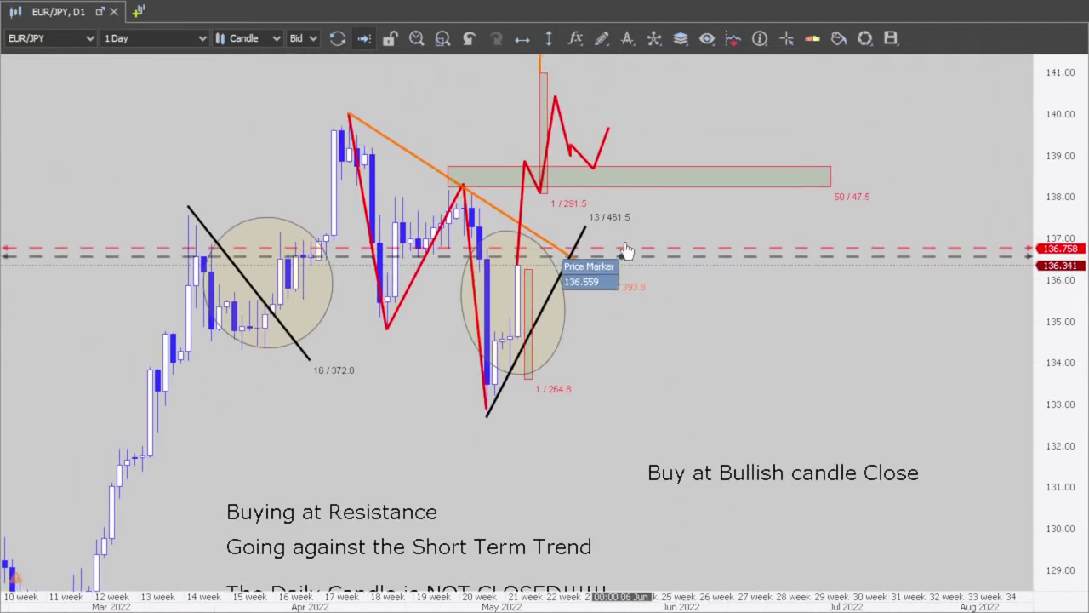
Add the text note "trading Concept: You DECIDE based on the PREVIOUS Candle or Candlestick Formation" and place it above the "Buy at Bullish candle Close" note.
{"action": "left_click", "coordinate": [602, 38]}
{"action": "left_click", "coordinate": [634, 332]}
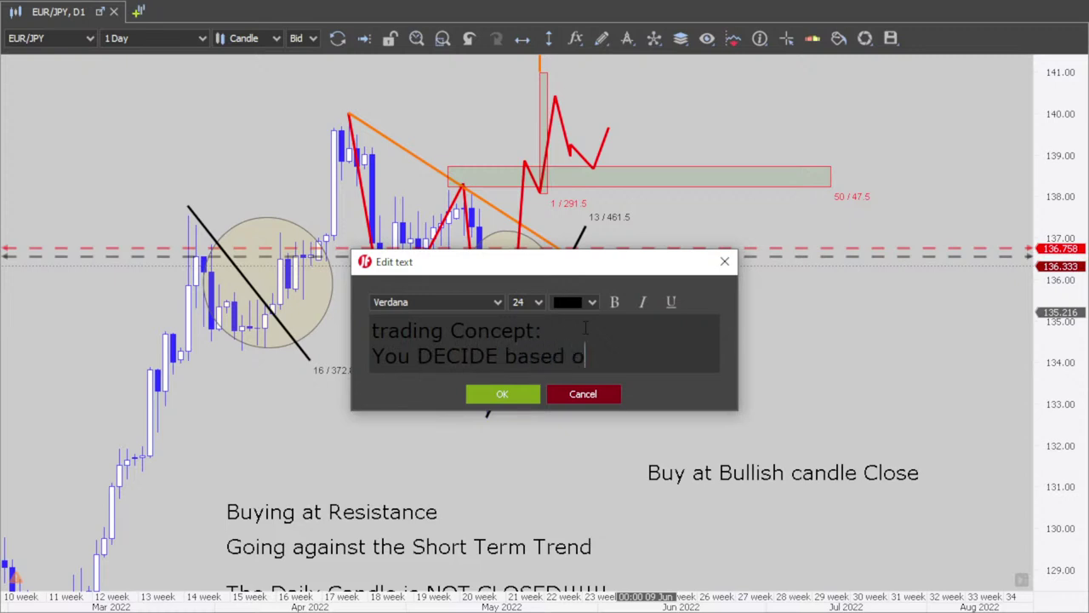
{"action": "type", "text": "VIOUS"}
{"action": "key", "text": "Return"}
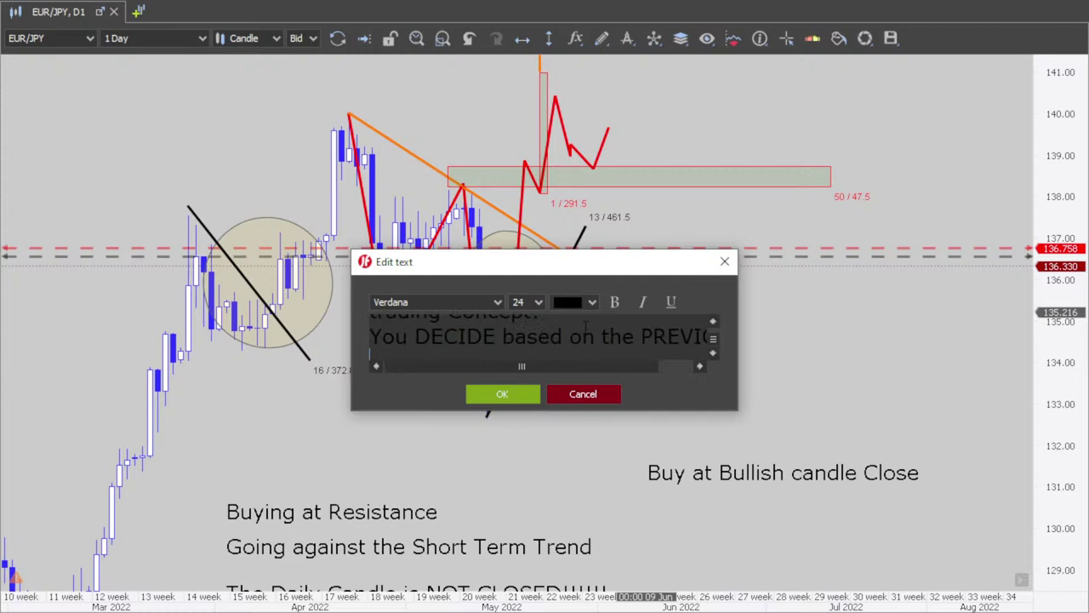
{"action": "type", "text": "Candle or Candlestick"}
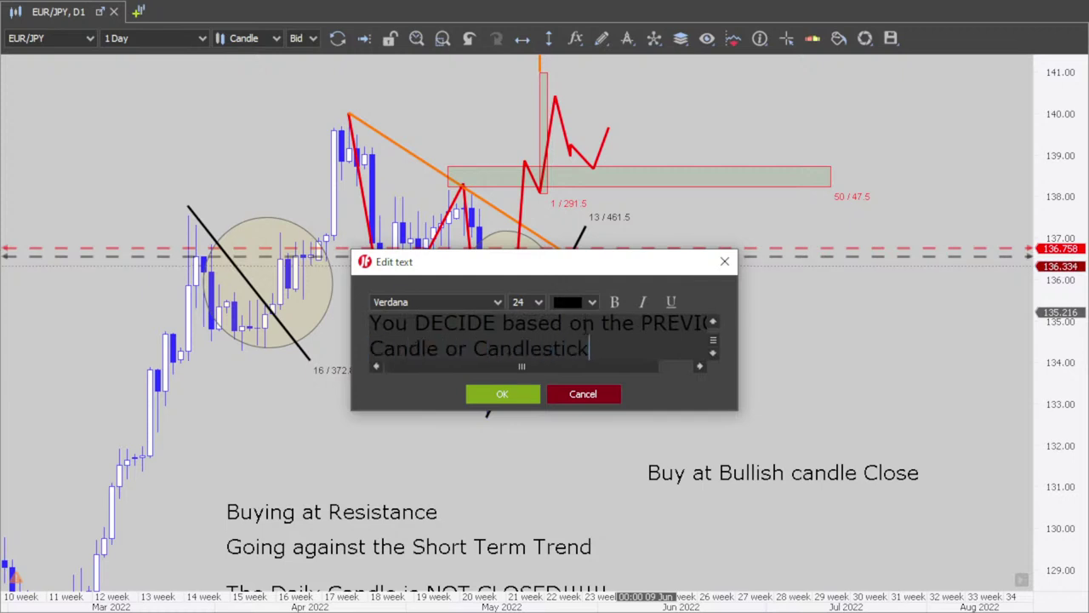
{"action": "type", "text": "rmation"}
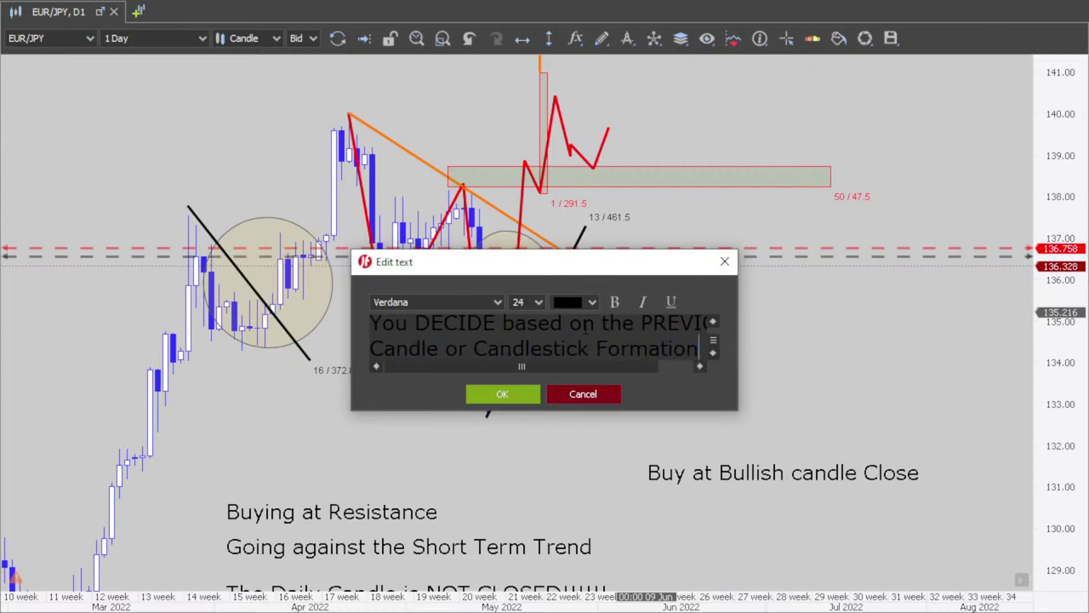
{"action": "left_click", "coordinate": [502, 394]}
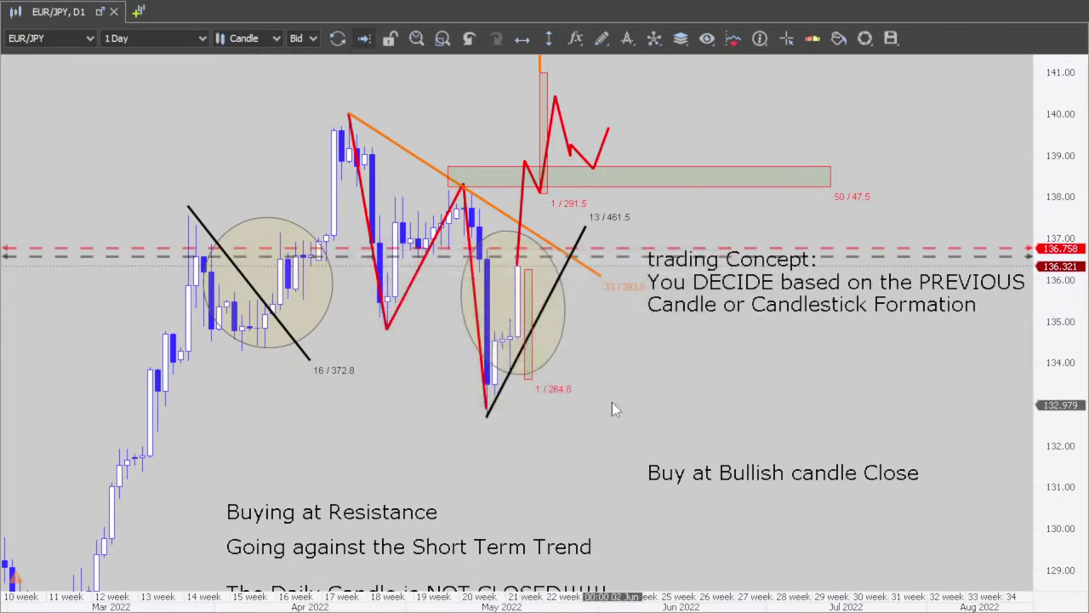
{"action": "left_click_drag", "start_coordinate": [606, 377], "coordinate": [621, 383]}
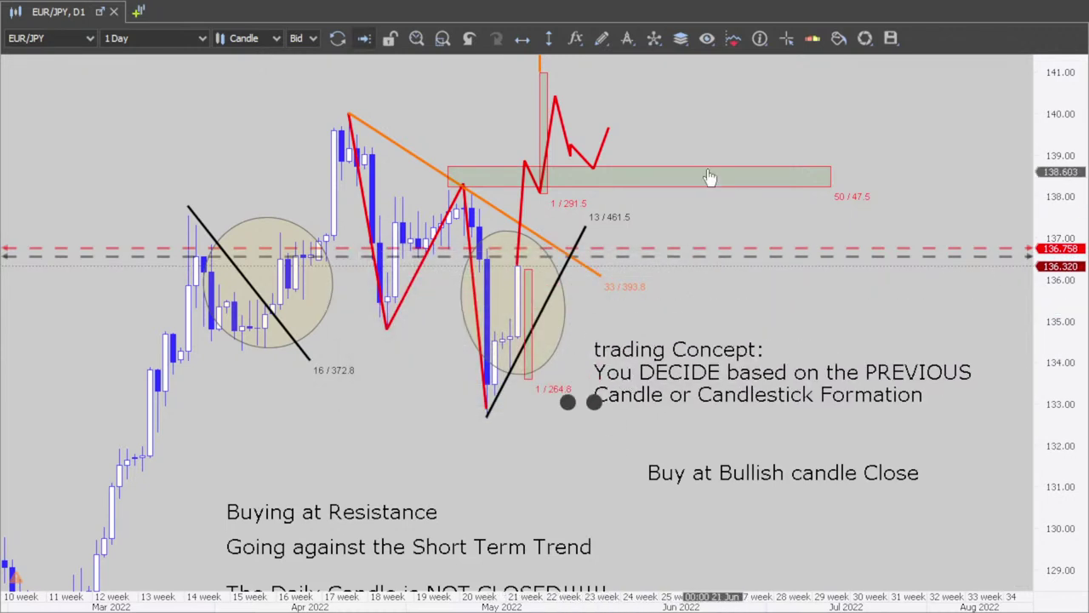
Draw a red arrow above the trading concept note, move it beside the latest candle, and delete it.
{"action": "left_click", "coordinate": [604, 41]}
{"action": "left_click", "coordinate": [638, 133]}
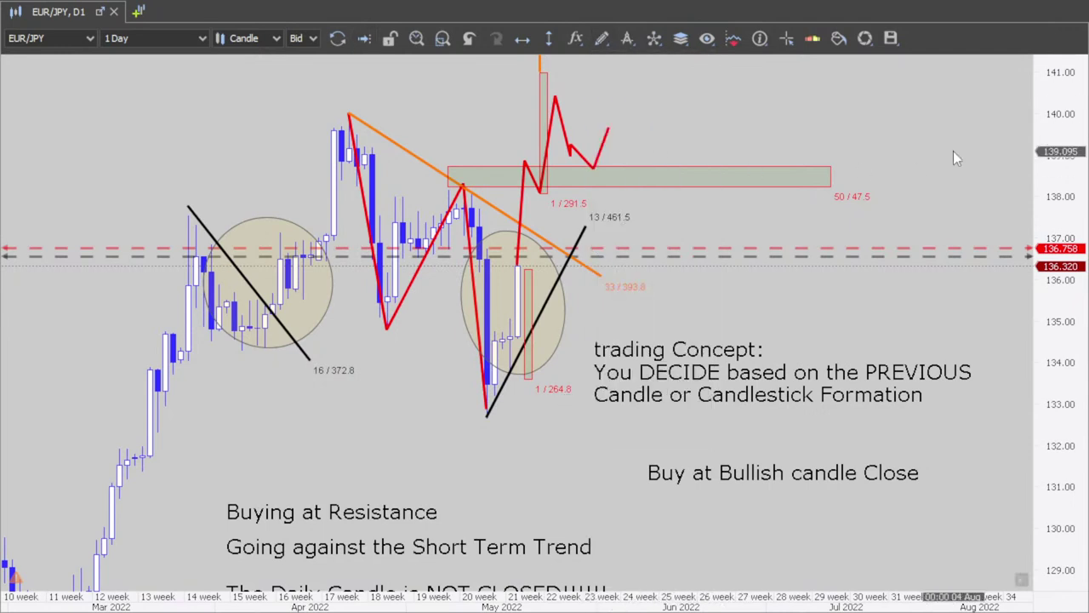
{"action": "left_click", "coordinate": [953, 150]}
{"action": "left_click", "coordinate": [793, 353]}
{"action": "left_click", "coordinate": [808, 281]}
{"action": "left_click", "coordinate": [863, 299]}
{"action": "double_click", "coordinate": [801, 352]}
{"action": "mouse_move", "coordinate": [812, 330]}
{"action": "left_mouse_down"}
{"action": "mouse_move", "coordinate": [666, 319]}
{"action": "mouse_move", "coordinate": [568, 282]}
{"action": "mouse_move", "coordinate": [547, 246]}
{"action": "mouse_move", "coordinate": [540, 293]}
{"action": "mouse_move", "coordinate": [549, 232]}
{"action": "mouse_move", "coordinate": [549, 311]}
{"action": "mouse_move", "coordinate": [630, 383]}
{"action": "mouse_move", "coordinate": [687, 337]}
{"action": "mouse_move", "coordinate": [848, 343]}
{"action": "mouse_move", "coordinate": [725, 345]}
{"action": "mouse_move", "coordinate": [696, 361]}
{"action": "mouse_move", "coordinate": [608, 330]}
{"action": "mouse_move", "coordinate": [538, 322]}
{"action": "mouse_move", "coordinate": [651, 315]}
{"action": "mouse_move", "coordinate": [584, 322]}
{"action": "left_mouse_up"}
{"action": "key", "text": "Delete"}
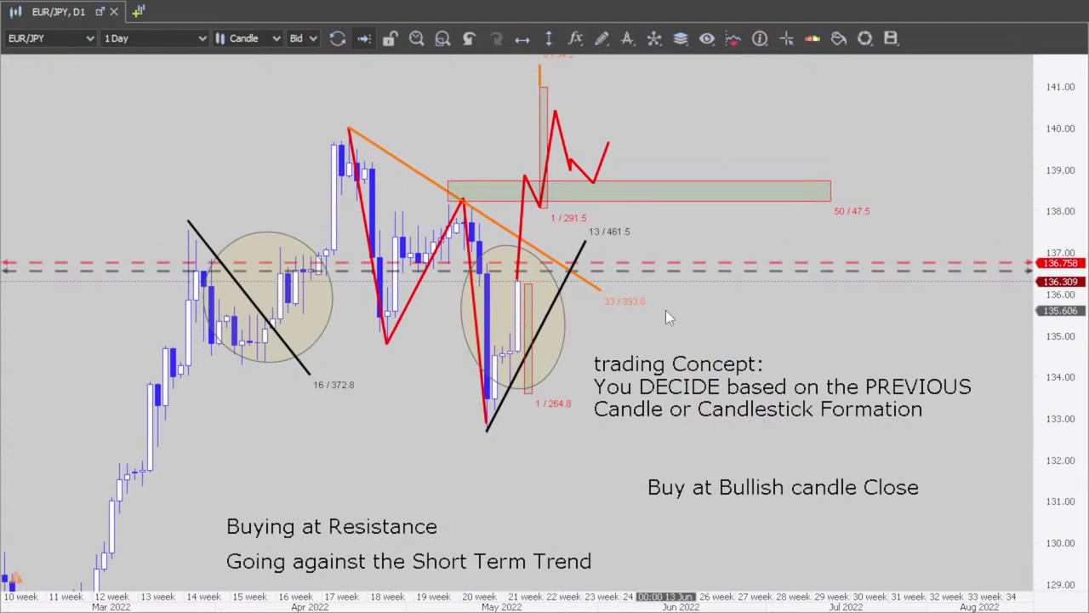
Delete the one-bar rectangle beside the latest candle, the red projected price path and the dashed horizontal price markers.
{"action": "scroll", "coordinate": [665, 309], "scroll_direction": "up", "scroll_amount": 5}
{"action": "left_click", "coordinate": [516, 323]}
{"action": "key", "text": "Delete"}
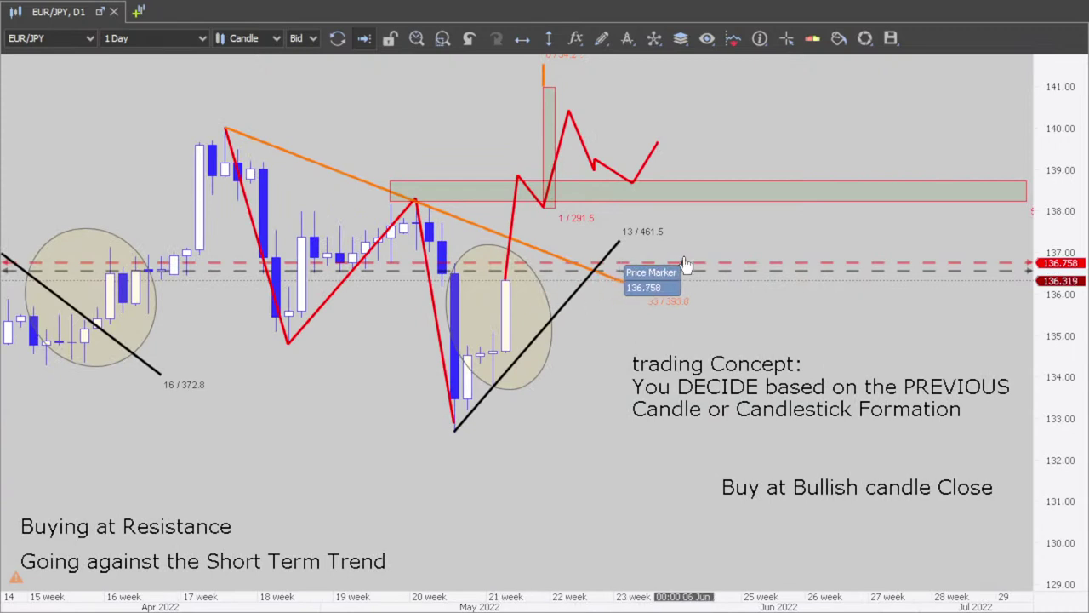
{"action": "left_click", "coordinate": [514, 224]}
{"action": "key", "text": "Delete"}
{"action": "scroll", "coordinate": [596, 442], "scroll_direction": "left", "scroll_amount": 1}
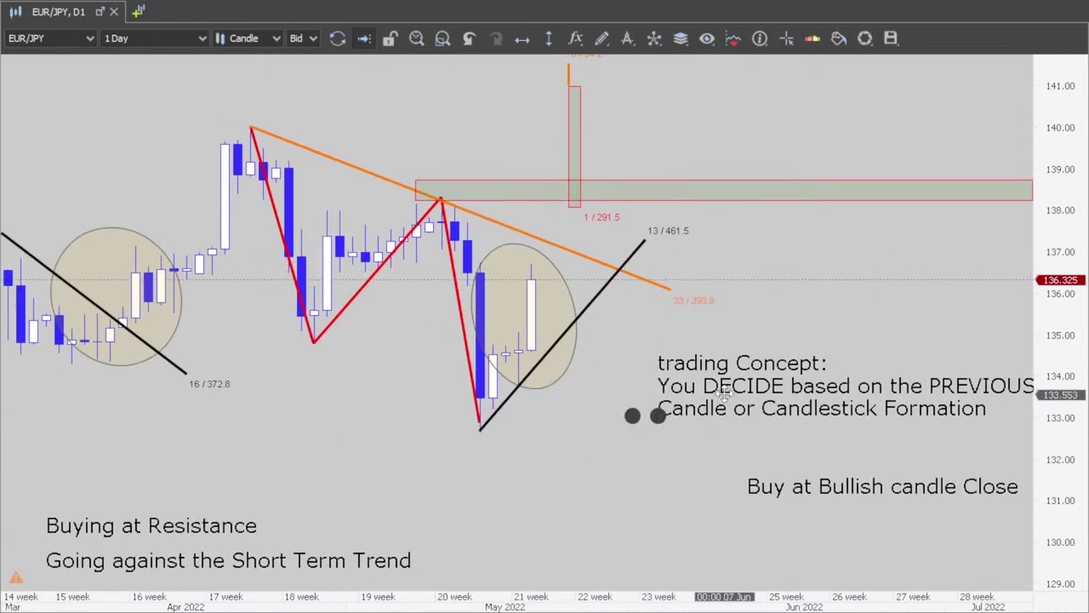
Move the trading concept note down below the May low, clear of the second ellipse and the rising black line.
{"action": "left_click_drag", "start_coordinate": [723, 396], "coordinate": [634, 430]}
{"action": "left_click_drag", "start_coordinate": [667, 365], "coordinate": [775, 352]}
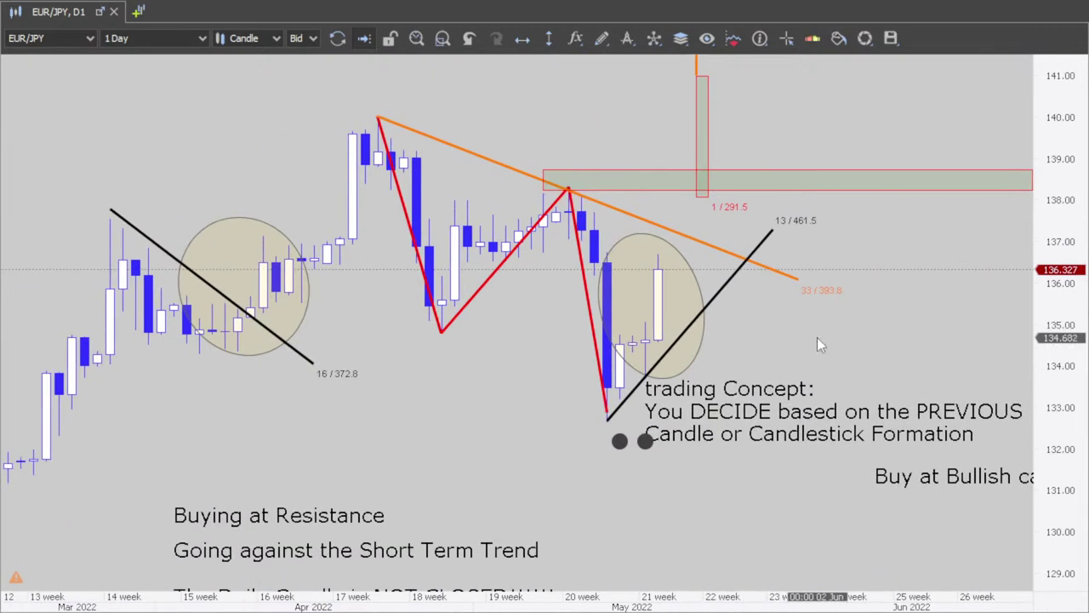
{"action": "scroll", "coordinate": [805, 342], "scroll_direction": "up", "scroll_amount": 3}
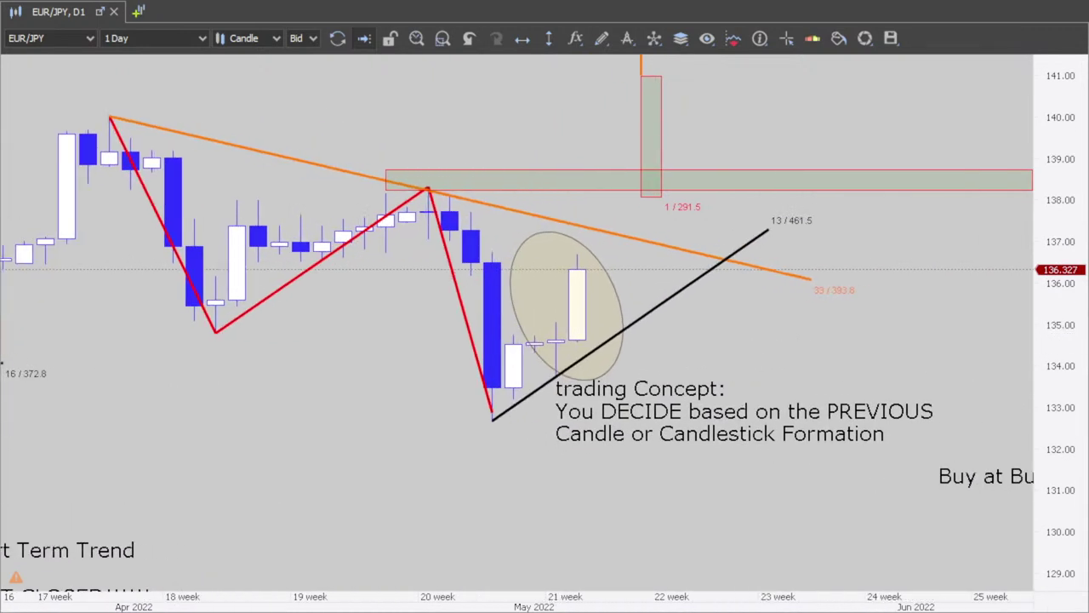
{"action": "left_click_drag", "start_coordinate": [1062, 448], "coordinate": [1062, 409]}
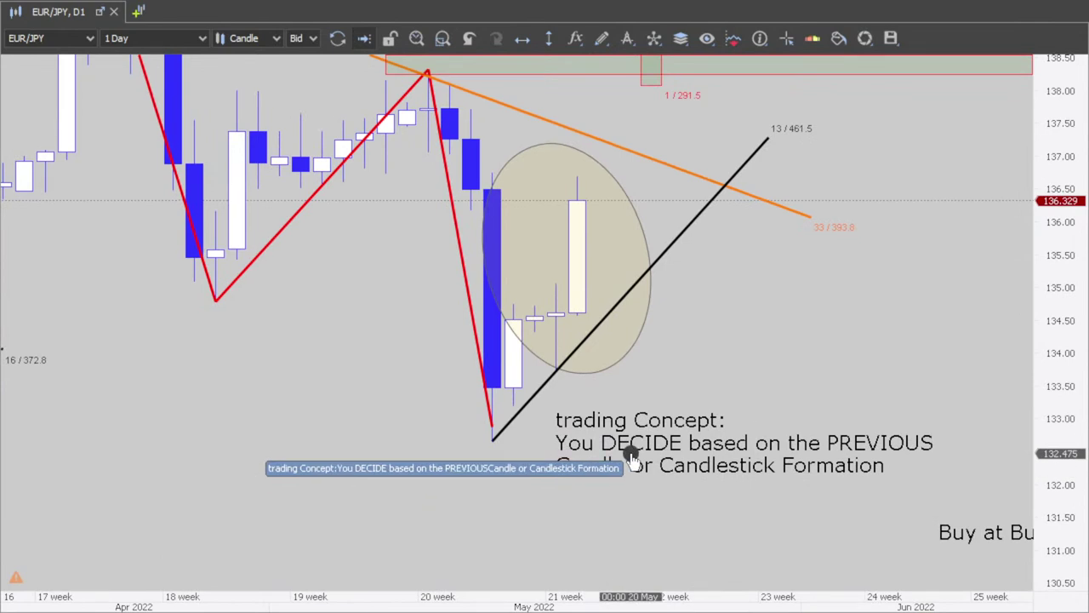
{"action": "left_click_drag", "start_coordinate": [630, 453], "coordinate": [480, 482]}
Draw a red arrow descending toward the latest daily candle and place its tip at about 134.60, beyond the rising black line.
{"action": "left_click", "coordinate": [601, 39]}
{"action": "left_click", "coordinate": [637, 136]}
{"action": "left_click", "coordinate": [789, 312]}
{"action": "left_click", "coordinate": [664, 414]}
{"action": "left_click", "coordinate": [683, 349]}
{"action": "left_click", "coordinate": [726, 407]}
{"action": "double_click", "coordinate": [663, 414]}
{"action": "mouse_move", "coordinate": [716, 381]}
{"action": "left_mouse_down"}
{"action": "mouse_move", "coordinate": [729, 355]}
{"action": "mouse_move", "coordinate": [649, 176]}
{"action": "mouse_move", "coordinate": [631, 174]}
{"action": "mouse_move", "coordinate": [653, 186]}
{"action": "mouse_move", "coordinate": [631, 255]}
{"action": "mouse_move", "coordinate": [492, 426]}
{"action": "mouse_move", "coordinate": [767, 431]}
{"action": "mouse_move", "coordinate": [598, 273]}
{"action": "mouse_move", "coordinate": [741, 274]}
{"action": "mouse_move", "coordinate": [768, 286]}
{"action": "left_mouse_up"}
Draw a short line outward from the latest candle's open at about 134.60 and move the red arrow closer to that candle.
{"action": "left_click", "coordinate": [602, 38]}
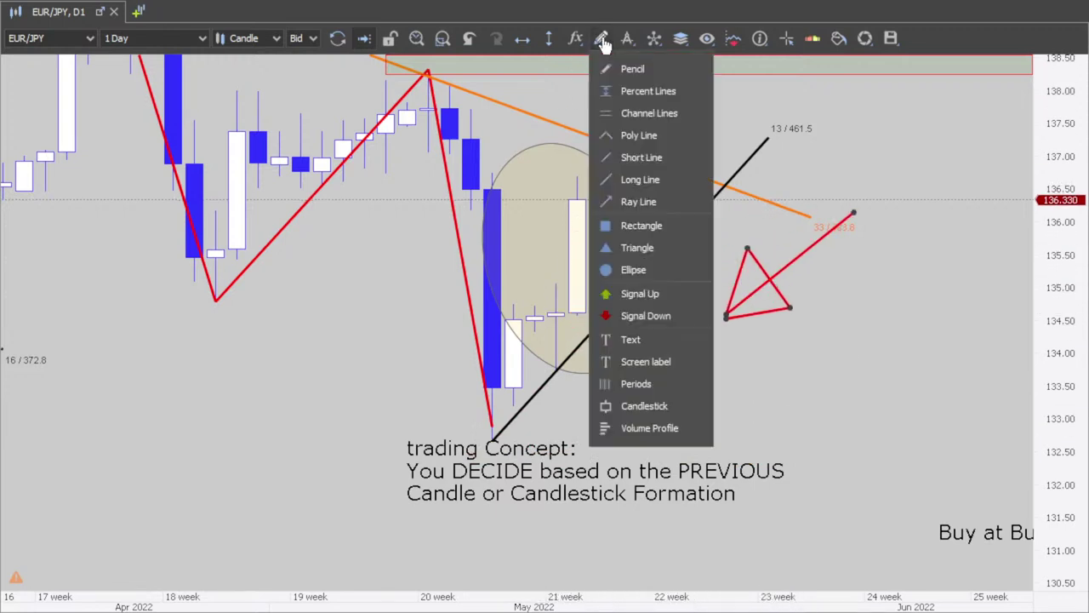
{"action": "left_click", "coordinate": [644, 158]}
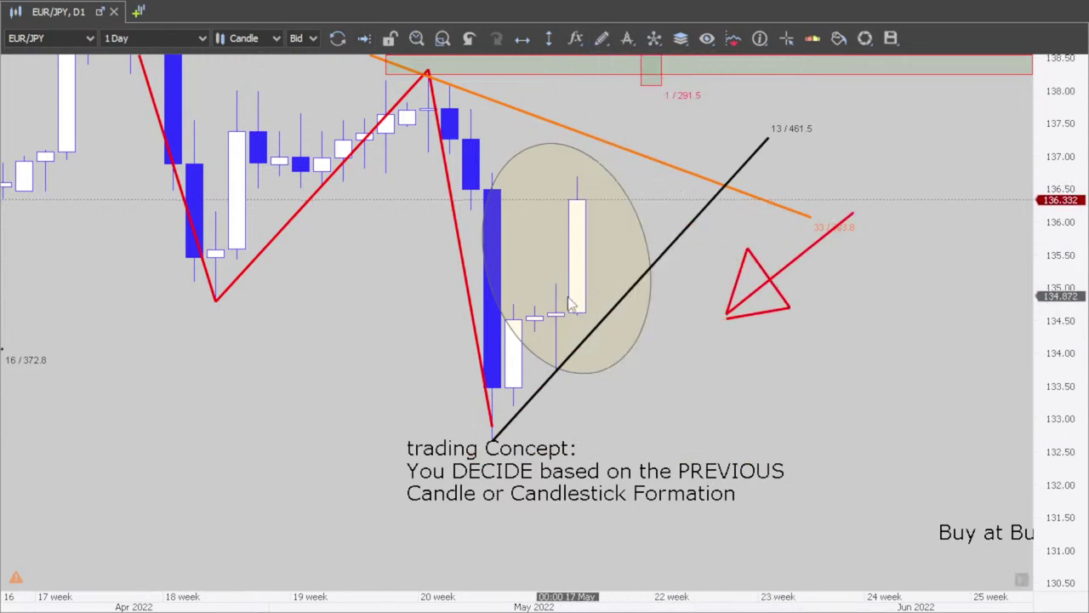
{"action": "mouse_move", "coordinate": [561, 315]}
{"action": "left_mouse_down"}
{"action": "mouse_move", "coordinate": [682, 315]}
{"action": "mouse_move", "coordinate": [657, 319]}
{"action": "left_mouse_up"}
{"action": "mouse_move", "coordinate": [772, 277]}
{"action": "left_mouse_down"}
{"action": "mouse_move", "coordinate": [626, 277]}
{"action": "mouse_move", "coordinate": [606, 233]}
{"action": "mouse_move", "coordinate": [673, 289]}
{"action": "mouse_move", "coordinate": [700, 284]}
{"action": "mouse_move", "coordinate": [607, 269]}
{"action": "mouse_move", "coordinate": [647, 294]}
{"action": "mouse_move", "coordinate": [604, 264]}
{"action": "mouse_move", "coordinate": [605, 334]}
{"action": "mouse_move", "coordinate": [606, 271]}
{"action": "mouse_move", "coordinate": [733, 271]}
{"action": "left_mouse_up"}
Draw a red arrow rising from about 133.10 to about 134.40, pointing at the small bullish candle after the large May drop.
{"action": "mouse_move", "coordinate": [389, 395]}
{"action": "left_mouse_down"}
{"action": "mouse_move", "coordinate": [463, 375]}
{"action": "mouse_move", "coordinate": [795, 365]}
{"action": "left_mouse_up"}
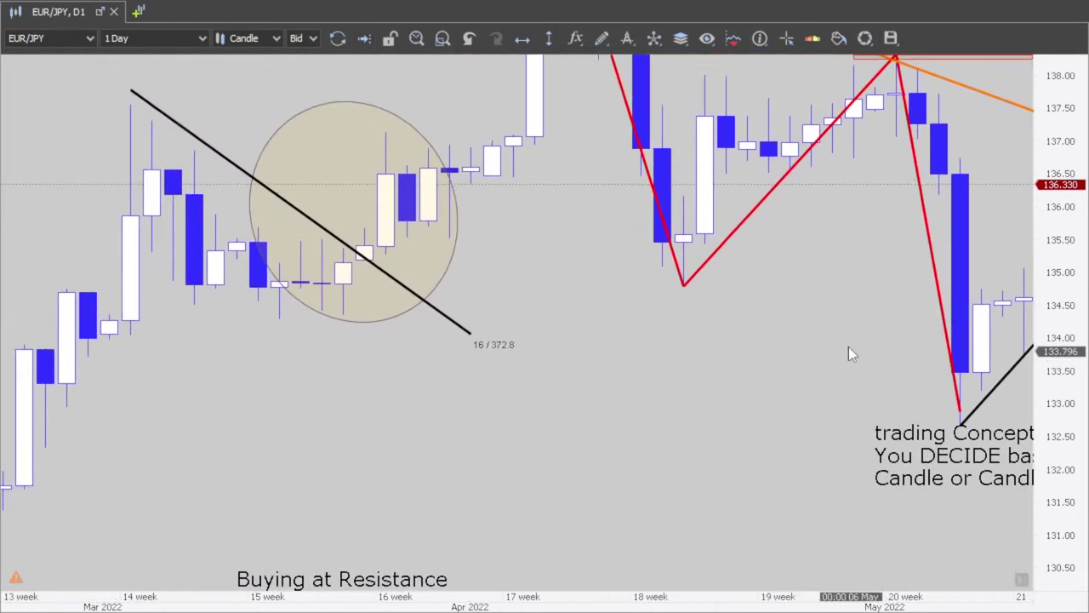
{"action": "left_click", "coordinate": [607, 45]}
{"action": "left_click", "coordinate": [647, 135]}
{"action": "left_click", "coordinate": [641, 405]}
{"action": "left_click", "coordinate": [983, 319]}
{"action": "left_click", "coordinate": [855, 328]}
{"action": "left_click", "coordinate": [875, 388]}
{"action": "double_click", "coordinate": [982, 319]}
{"action": "left_click_drag", "start_coordinate": [796, 374], "coordinate": [779, 352]}
{"action": "left_click_drag", "start_coordinate": [834, 261], "coordinate": [521, 285]}
Delete the ellipse around the latest candles and the red arrow beyond the rising line, and shift the remaining arrow one bar forward.
{"action": "left_click", "coordinate": [738, 321]}
{"action": "key", "text": "Delete"}
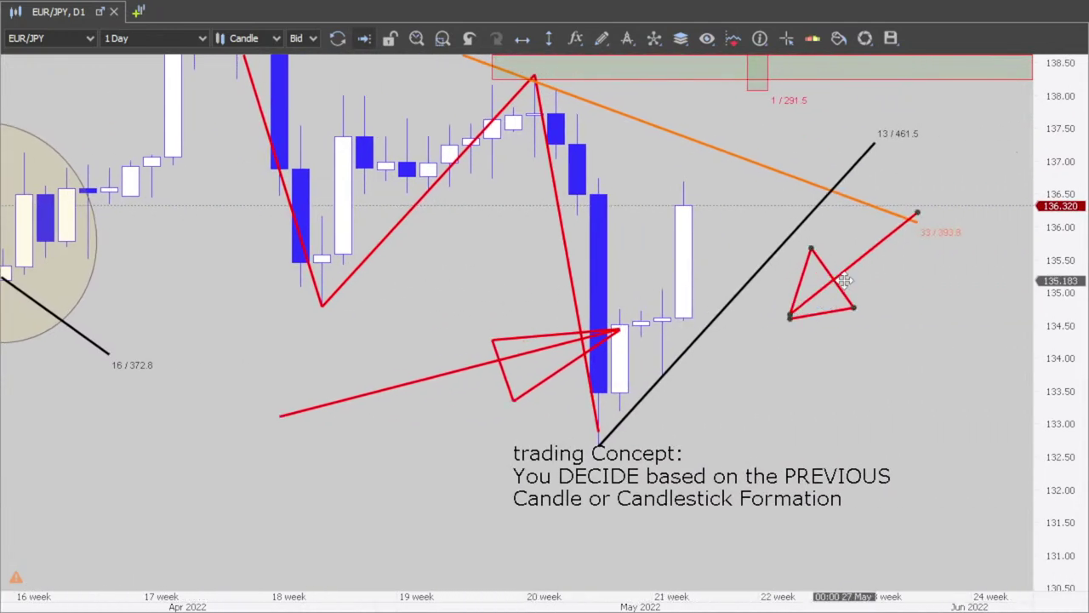
{"action": "left_click", "coordinate": [834, 281]}
{"action": "key", "text": "Delete"}
{"action": "mouse_move", "coordinate": [478, 371]}
{"action": "left_mouse_down"}
{"action": "mouse_move", "coordinate": [365, 499]}
{"action": "mouse_move", "coordinate": [368, 517]}
{"action": "mouse_move", "coordinate": [477, 516]}
{"action": "mouse_move", "coordinate": [332, 522]}
{"action": "mouse_move", "coordinate": [478, 507]}
{"action": "mouse_move", "coordinate": [527, 379]}
{"action": "mouse_move", "coordinate": [486, 378]}
{"action": "left_mouse_up"}
Take the daily chart out of full screen and show the EUR/JPY weekly chart in full screen.
{"action": "right_click", "coordinate": [76, 13]}
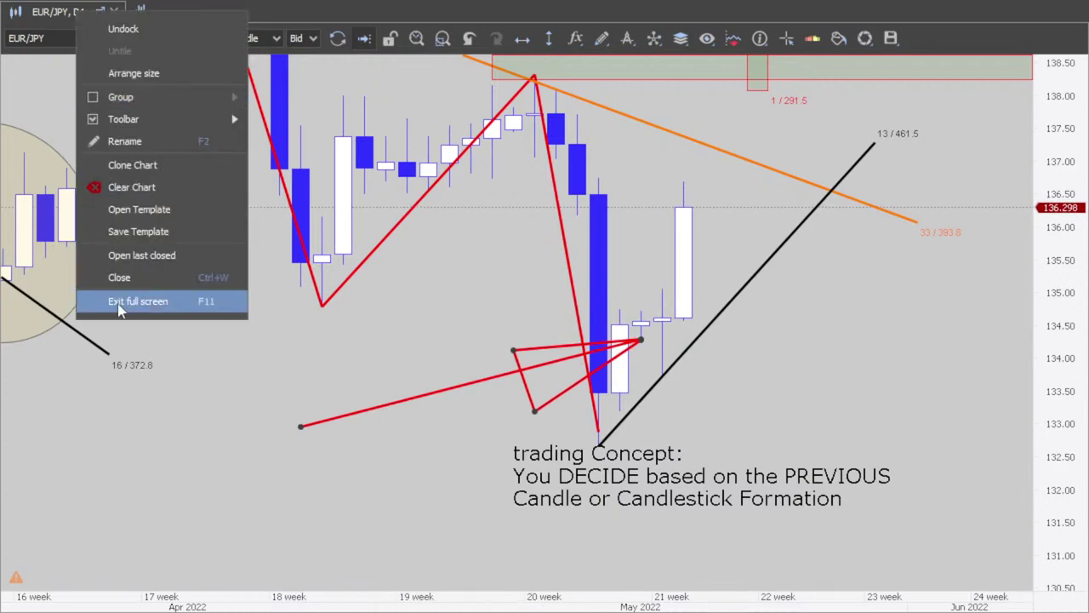
{"action": "left_click", "coordinate": [119, 303]}
{"action": "right_click", "coordinate": [47, 312]}
{"action": "left_click", "coordinate": [113, 472]}
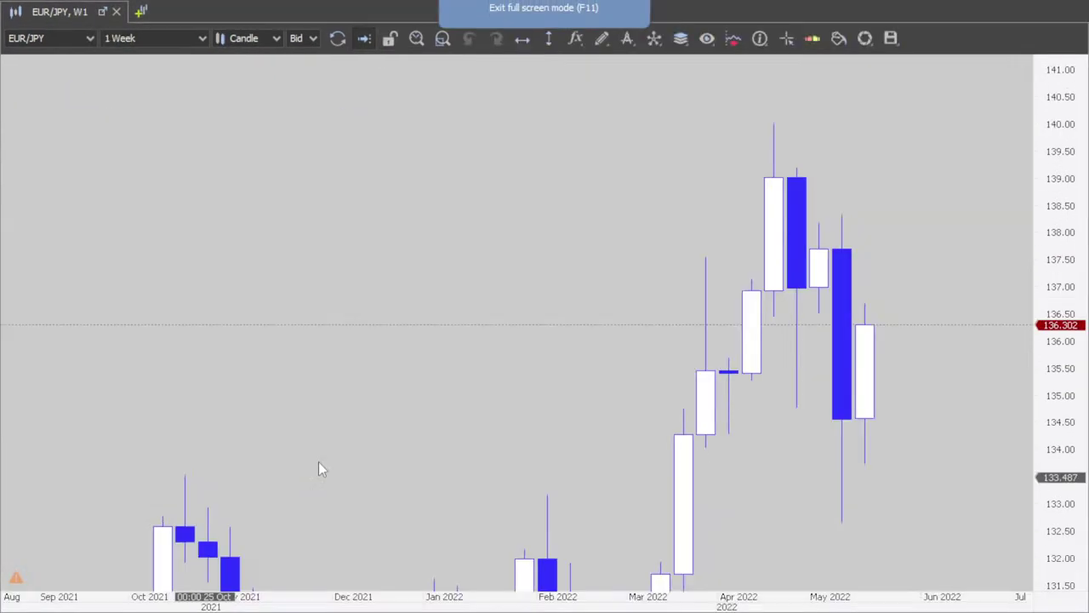
Draw a red arrow descending from about 138.20 to about 136.00, pointing at the latest weekly candle.
{"action": "scroll", "coordinate": [936, 426], "scroll_direction": "up", "scroll_amount": 3}
{"action": "scroll", "coordinate": [936, 425], "scroll_direction": "up", "scroll_amount": 1}
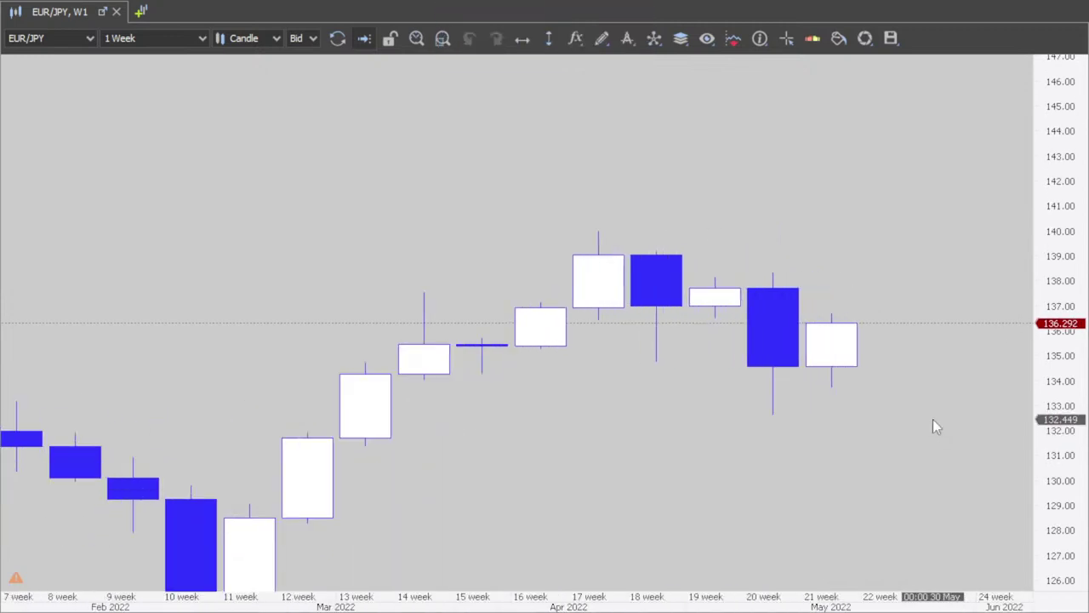
{"action": "scroll", "coordinate": [846, 374], "scroll_direction": "down", "scroll_amount": 5}
{"action": "scroll", "coordinate": [911, 410], "scroll_direction": "down", "scroll_amount": 1}
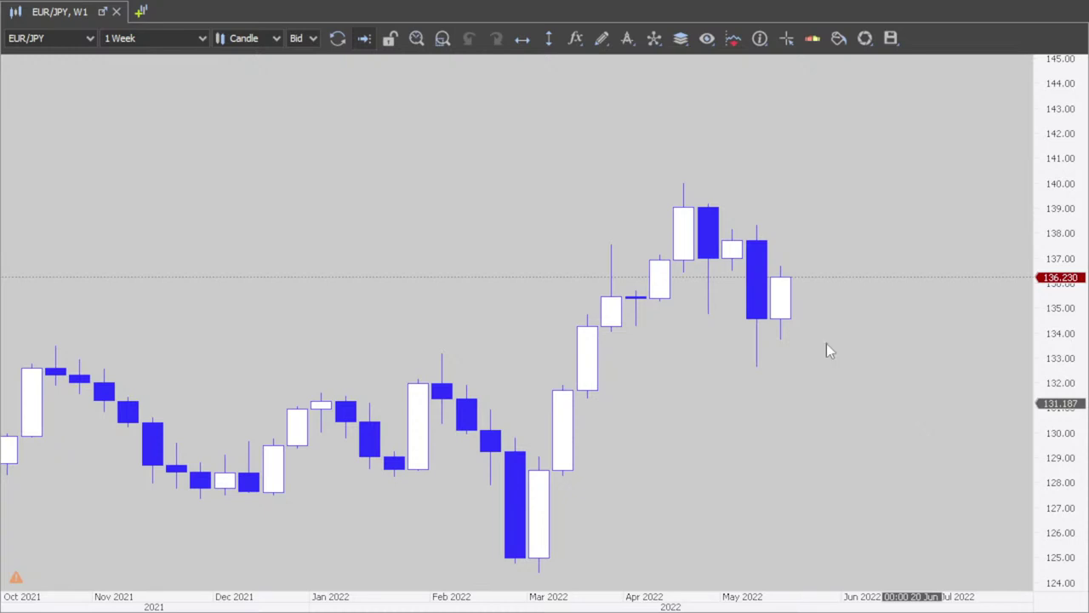
{"action": "left_click", "coordinate": [605, 41]}
{"action": "left_click", "coordinate": [632, 133]}
{"action": "left_click", "coordinate": [950, 229]}
{"action": "left_click", "coordinate": [803, 286]}
{"action": "left_click", "coordinate": [853, 238]}
{"action": "left_click", "coordinate": [877, 292]}
{"action": "double_click", "coordinate": [806, 286]}
Draw a second red arrow rising from about 130.60 to about 134.80, pointing at the previous large bearish weekly candle.
{"action": "left_click", "coordinate": [600, 38]}
{"action": "left_click", "coordinate": [624, 136]}
{"action": "left_click", "coordinate": [611, 419]}
{"action": "left_click", "coordinate": [732, 313]}
{"action": "left_click", "coordinate": [708, 362]}
{"action": "left_click", "coordinate": [660, 336]}
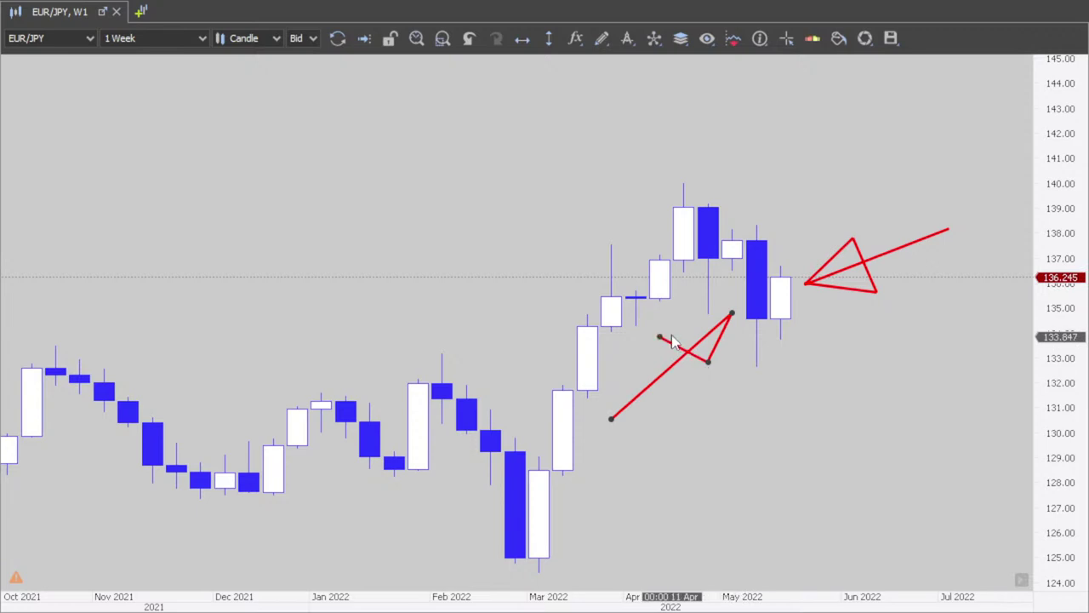
{"action": "double_click", "coordinate": [730, 316]}
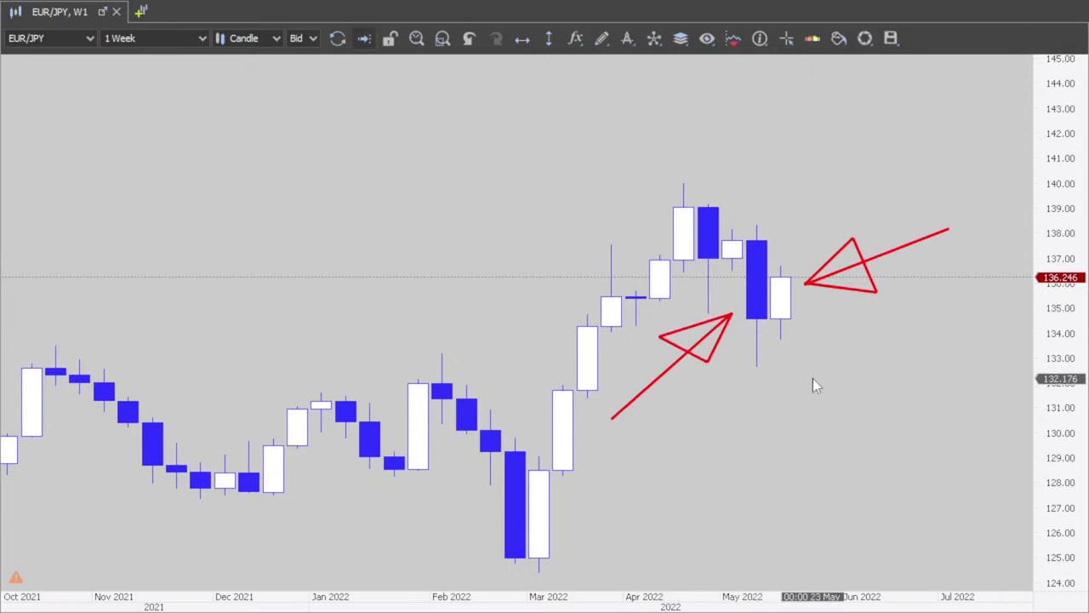
{"action": "key", "text": "F11"}
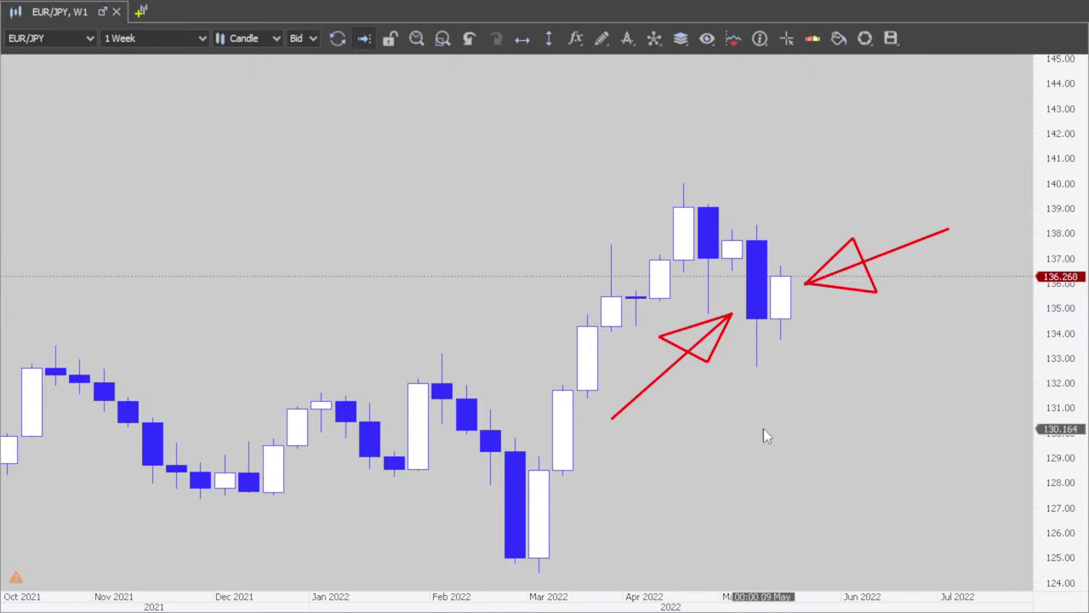
Draw a red polyline from the 2012 low near 94 up to the 2014 peak near 150 and down to the 2016 low near 109.
{"action": "scroll", "coordinate": [769, 440], "scroll_direction": "down", "scroll_amount": 2}
{"action": "scroll", "coordinate": [768, 440], "scroll_direction": "down", "scroll_amount": 5}
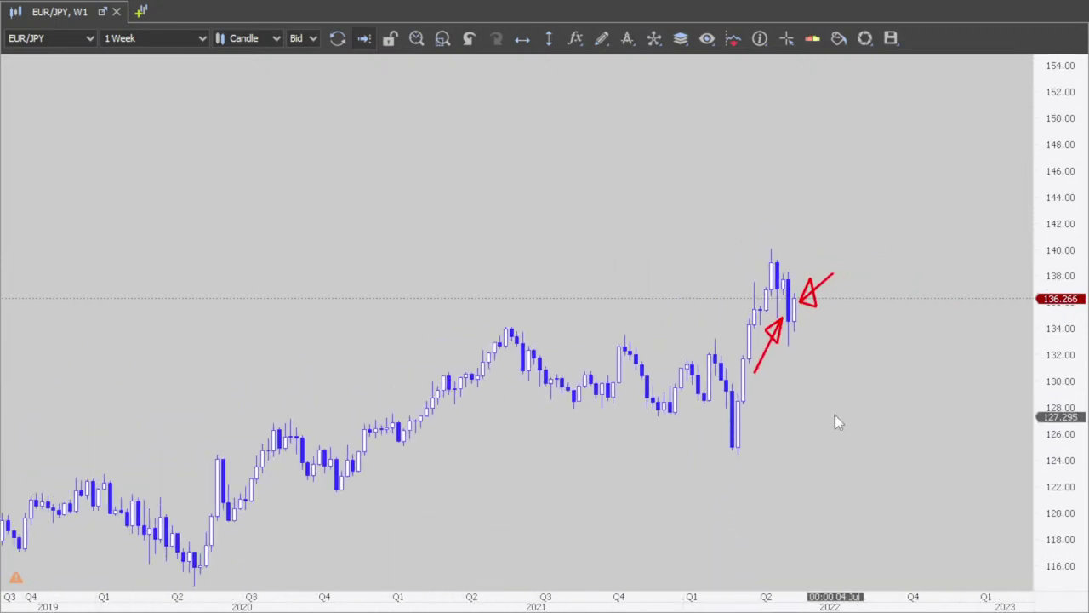
{"action": "scroll", "coordinate": [828, 471], "scroll_direction": "down", "scroll_amount": 5}
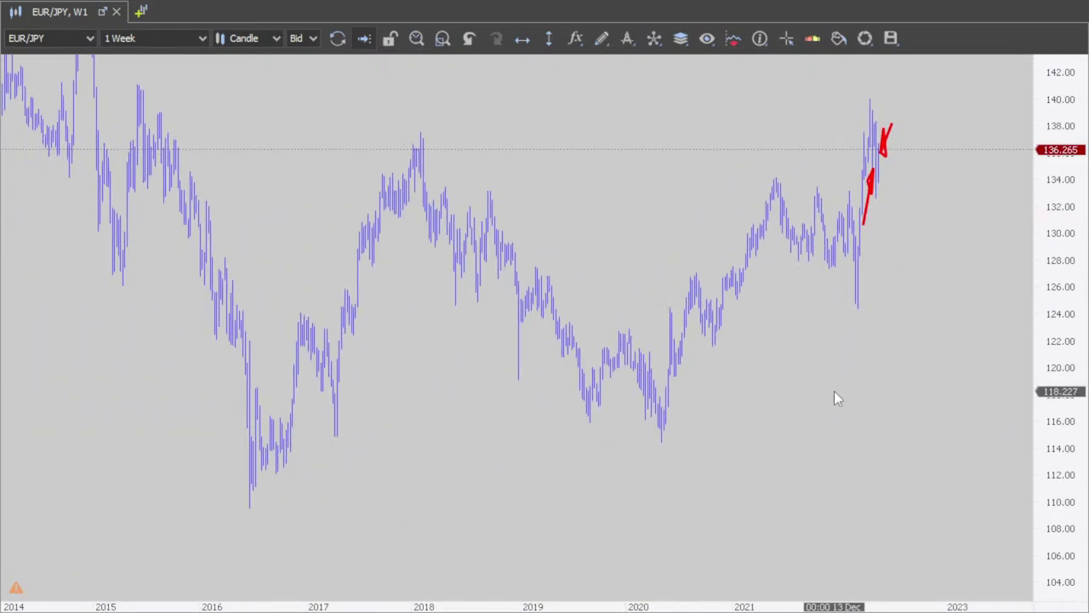
{"action": "scroll", "coordinate": [835, 375], "scroll_direction": "down", "scroll_amount": 5}
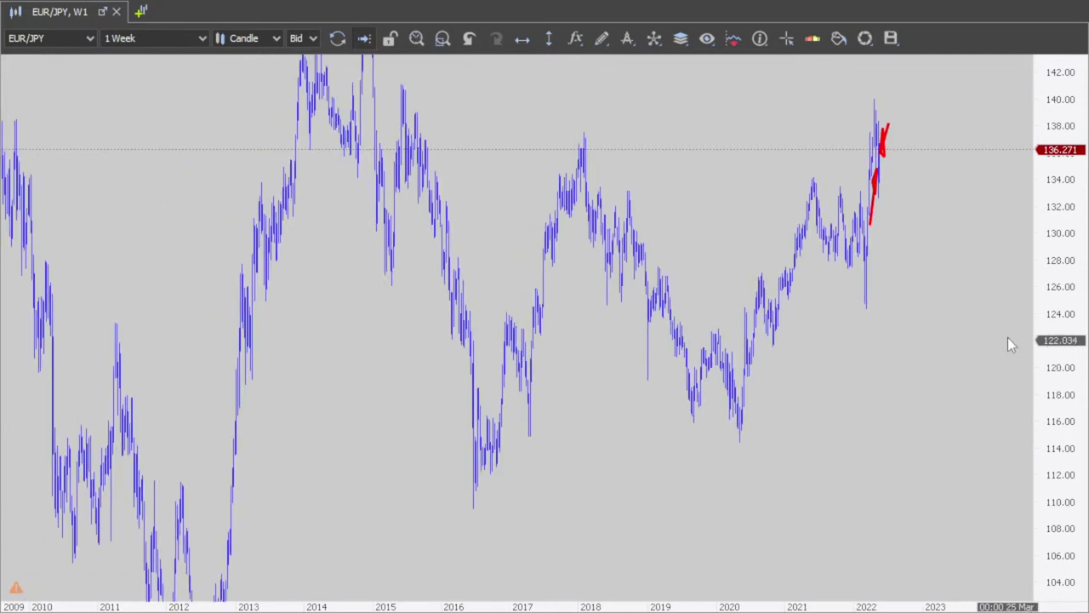
{"action": "scroll", "coordinate": [776, 449], "scroll_direction": "down", "scroll_amount": 5}
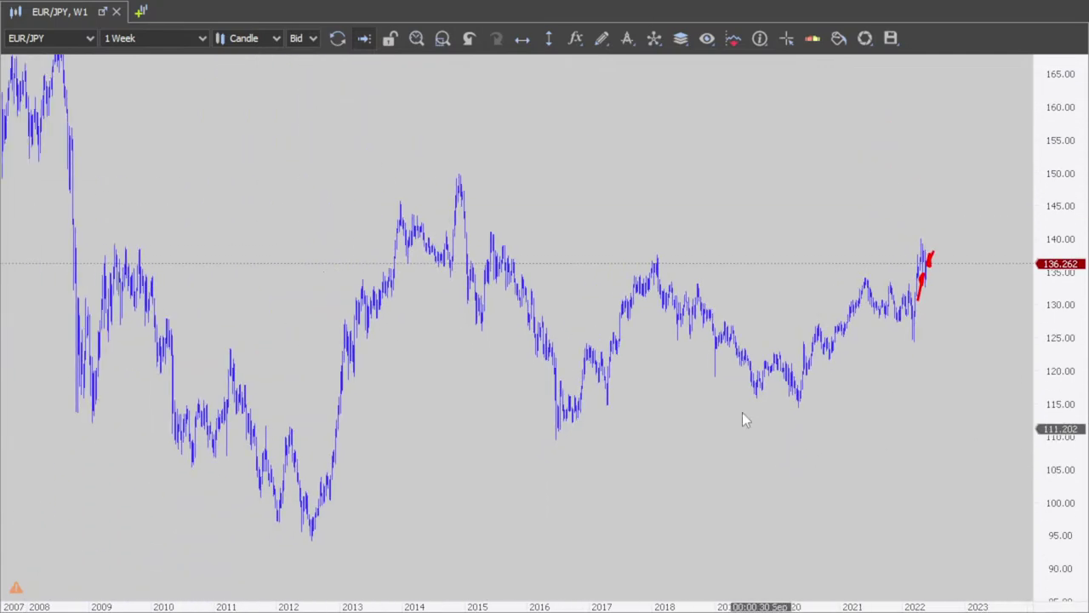
{"action": "left_click", "coordinate": [618, 44]}
{"action": "left_click", "coordinate": [634, 136]}
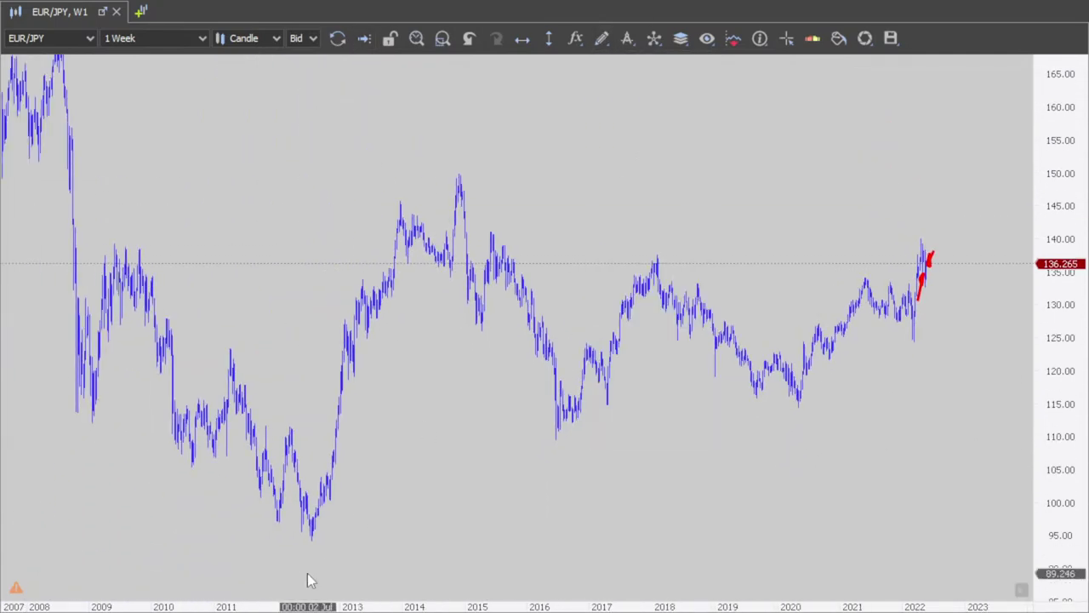
{"action": "left_click", "coordinate": [309, 537]}
{"action": "left_click", "coordinate": [451, 168]}
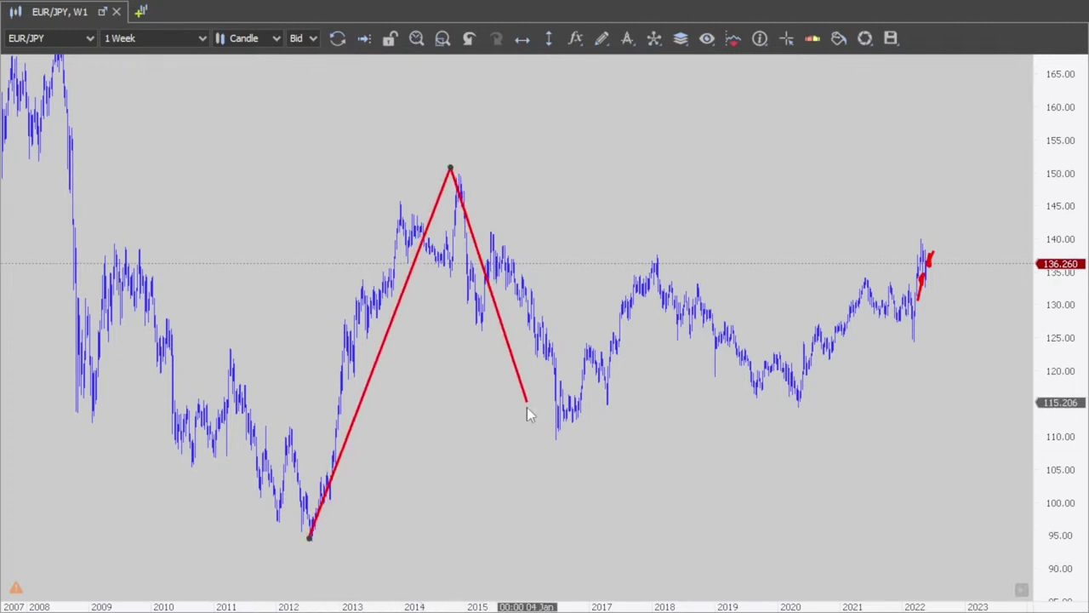
{"action": "double_click", "coordinate": [554, 441]}
Draw a large red arrow beneath the weekly prices, rising from about 93 to about 115 below 2022, and widen its arrowhead.
{"action": "left_click_drag", "start_coordinate": [712, 451], "coordinate": [657, 464]}
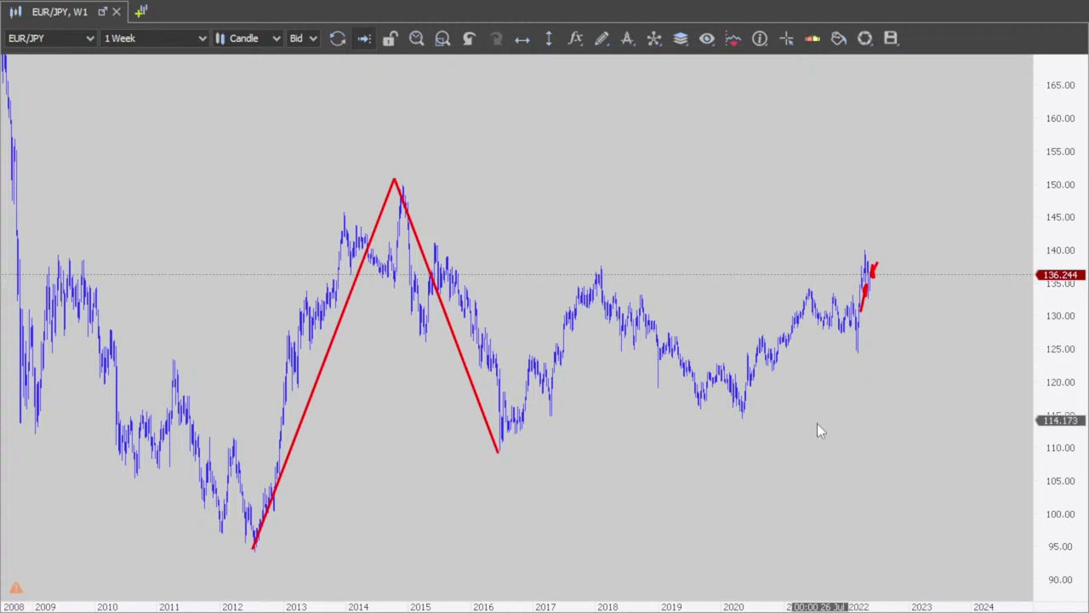
{"action": "left_click", "coordinate": [602, 39]}
{"action": "left_click", "coordinate": [654, 137]}
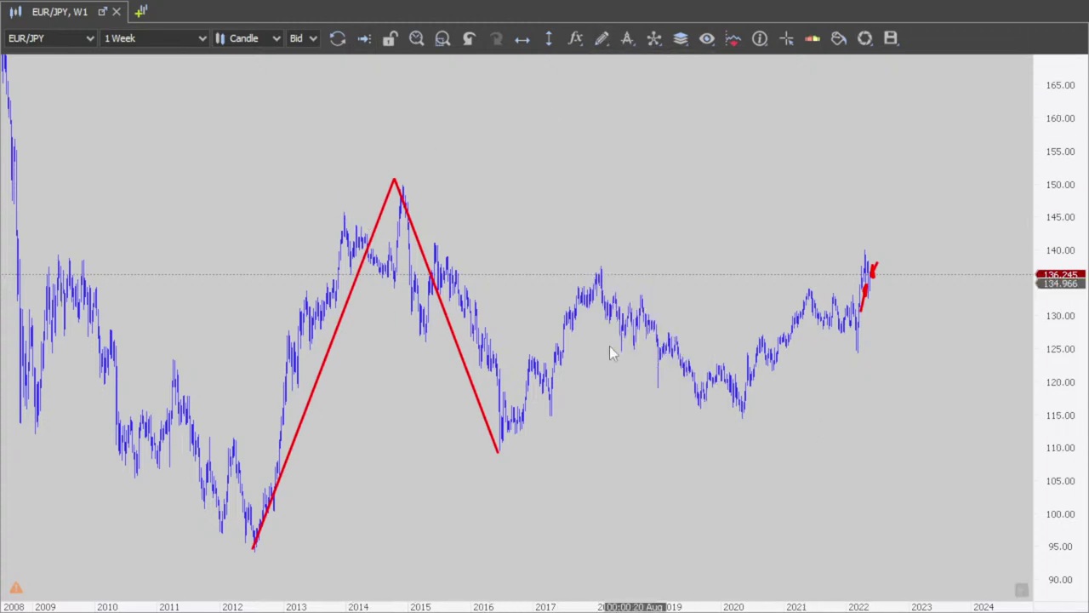
{"action": "left_click", "coordinate": [407, 560]}
{"action": "left_click", "coordinate": [857, 416]}
{"action": "left_click", "coordinate": [730, 494]}
{"action": "left_click", "coordinate": [704, 445]}
{"action": "left_click", "coordinate": [858, 415]}
{"action": "left_click_drag", "start_coordinate": [703, 445], "coordinate": [682, 434]}
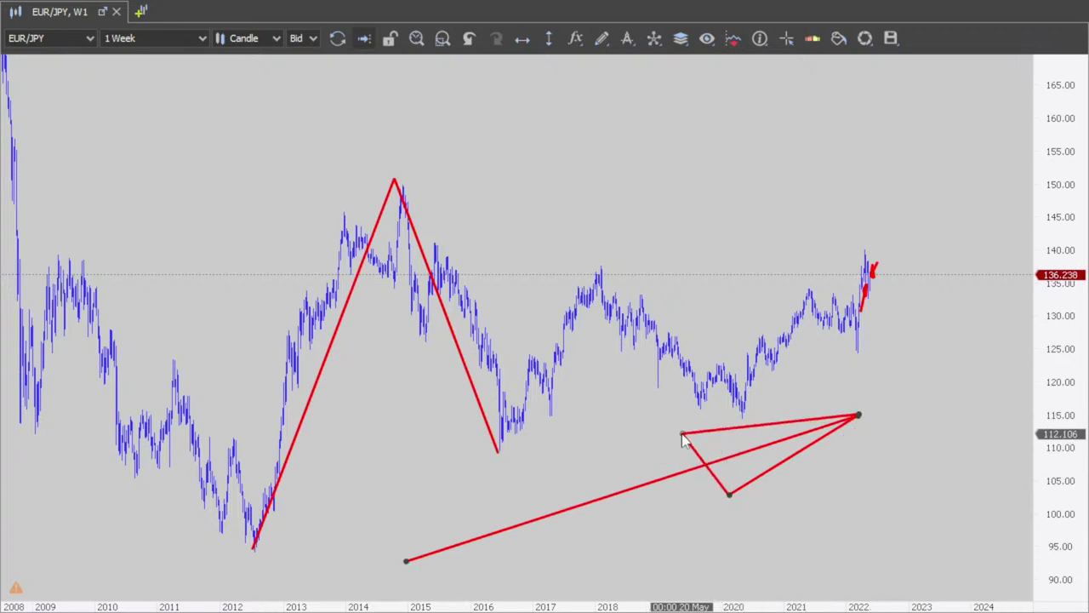
{"action": "left_click_drag", "start_coordinate": [735, 488], "coordinate": [726, 504]}
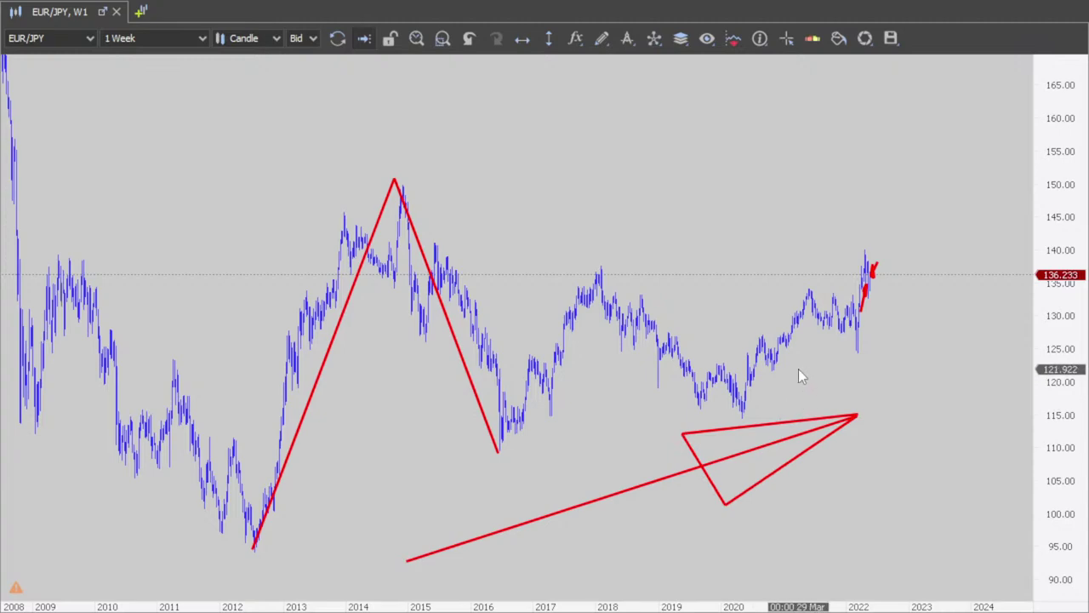
{"action": "scroll", "coordinate": [798, 370], "scroll_direction": "up", "scroll_amount": 4}
{"action": "scroll", "coordinate": [796, 369], "scroll_direction": "up", "scroll_amount": 5}
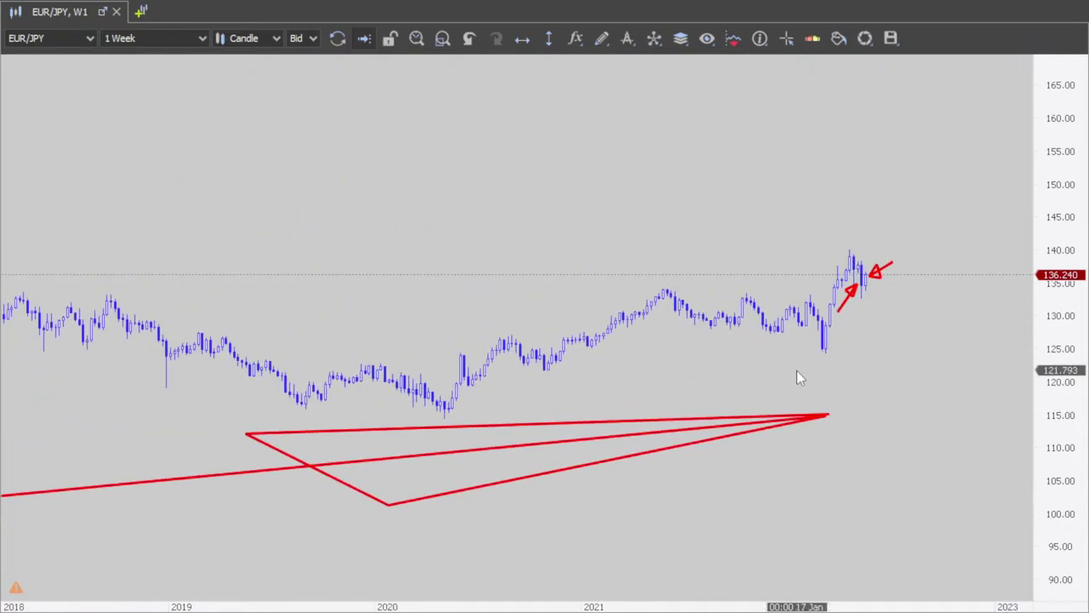
Move the rising red arrow below the large bearish weekly candle, placing its tip at about 132.70.
{"action": "scroll", "coordinate": [980, 454], "scroll_direction": "up", "scroll_amount": 5}
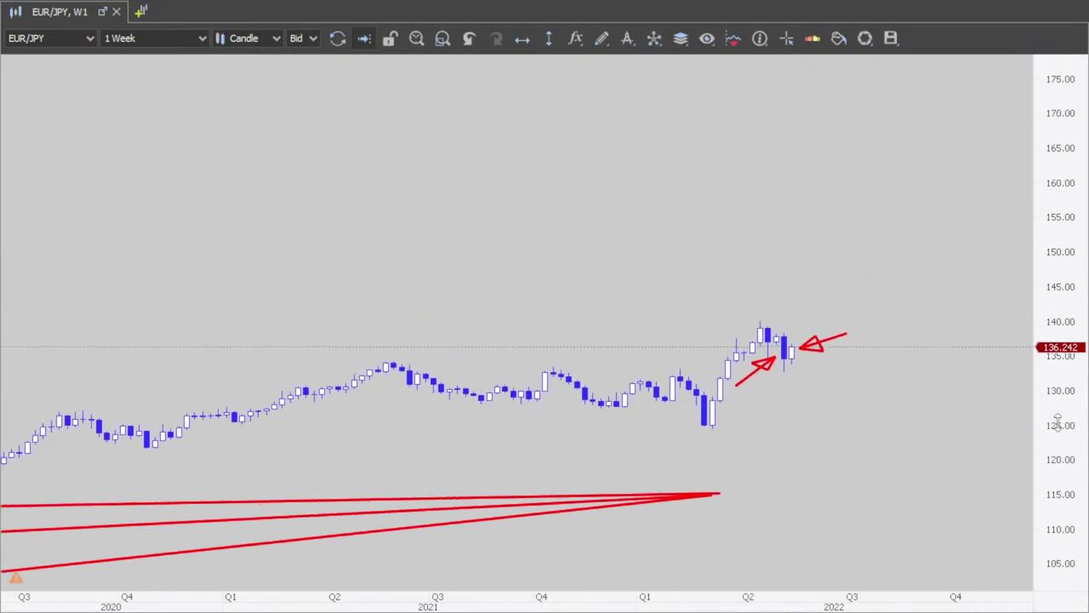
{"action": "scroll", "coordinate": [932, 414], "scroll_direction": "up", "scroll_amount": 5}
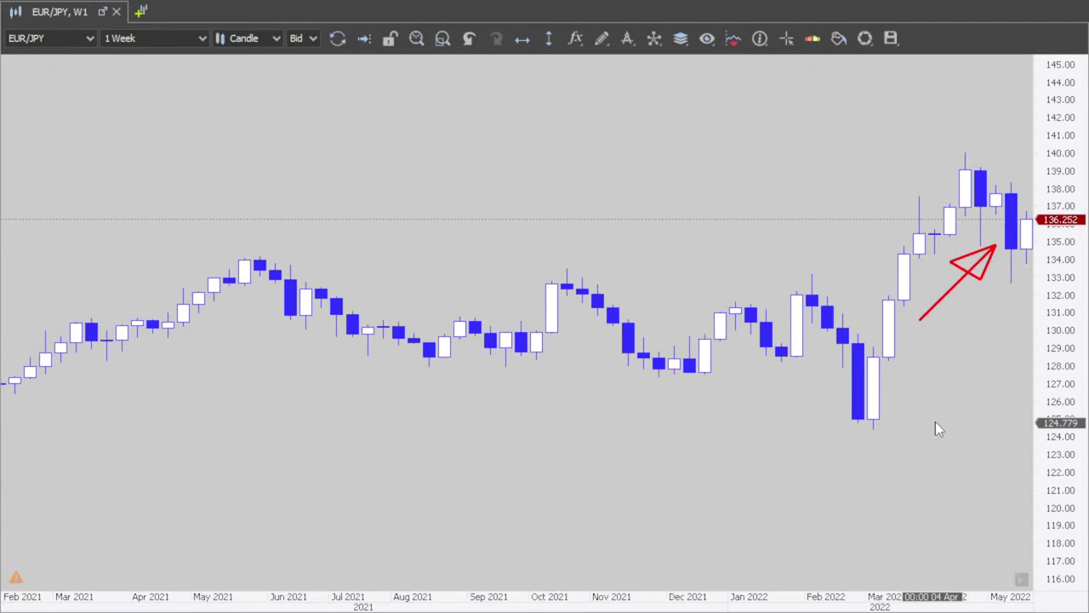
{"action": "left_click", "coordinate": [962, 290]}
{"action": "mouse_move", "coordinate": [962, 293]}
{"action": "left_mouse_down"}
{"action": "mouse_move", "coordinate": [962, 269]}
{"action": "mouse_move", "coordinate": [970, 282]}
{"action": "left_mouse_up"}
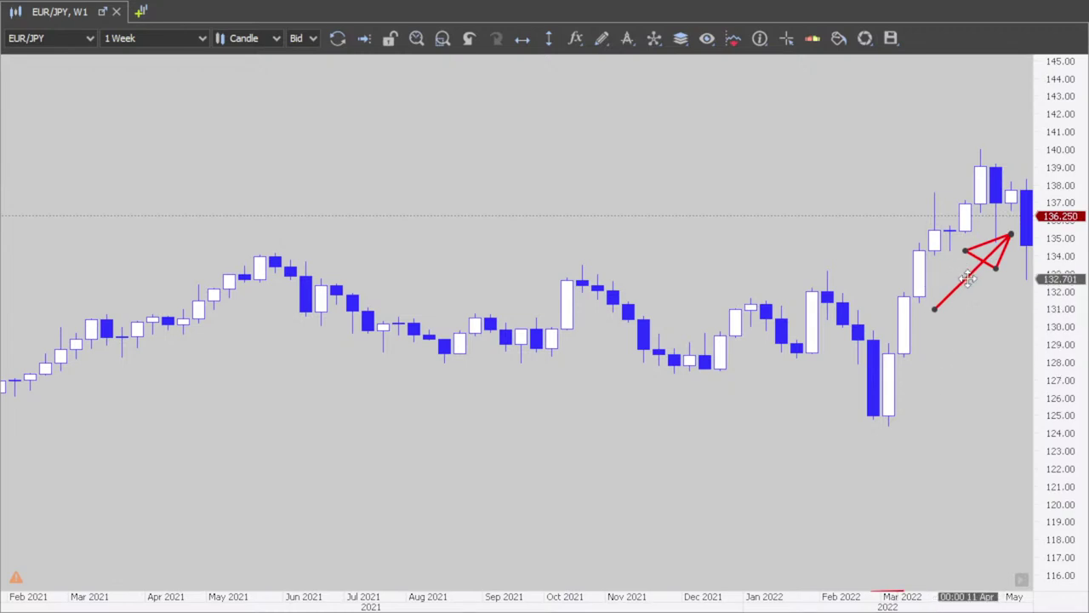
{"action": "mouse_move", "coordinate": [966, 269]}
{"action": "left_mouse_down"}
{"action": "mouse_move", "coordinate": [970, 241]}
{"action": "mouse_move", "coordinate": [964, 312]}
{"action": "mouse_move", "coordinate": [970, 248]}
{"action": "mouse_move", "coordinate": [969, 287]}
{"action": "left_mouse_up"}
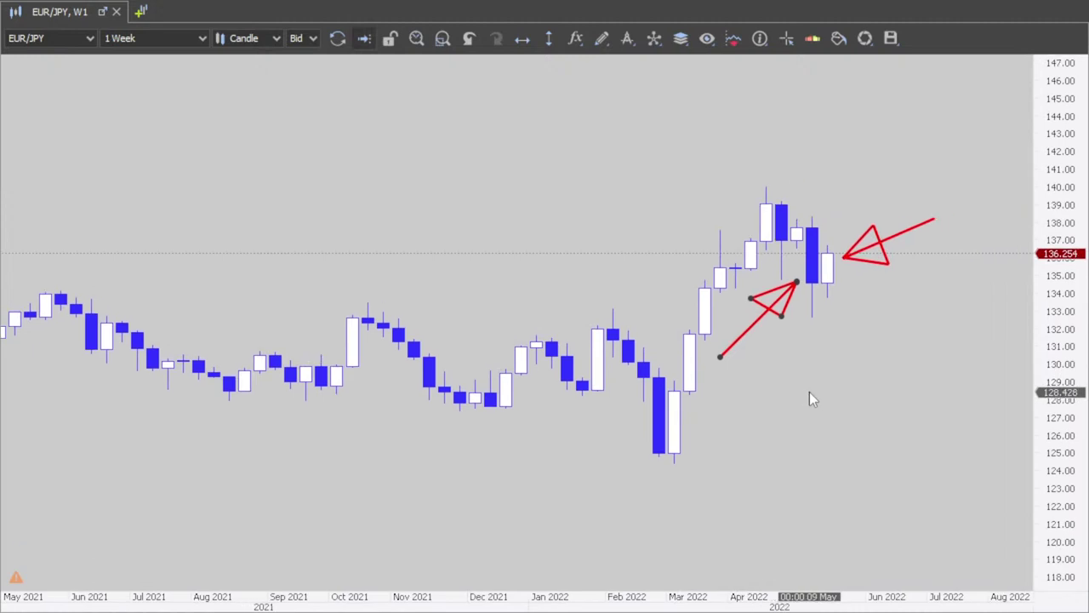
{"action": "left_click_drag", "start_coordinate": [751, 320], "coordinate": [751, 348]}
Draw a descending short line from the weekly peak near 140.00 through the latest candles' highs to about 134.00.
{"action": "left_click", "coordinate": [602, 38]}
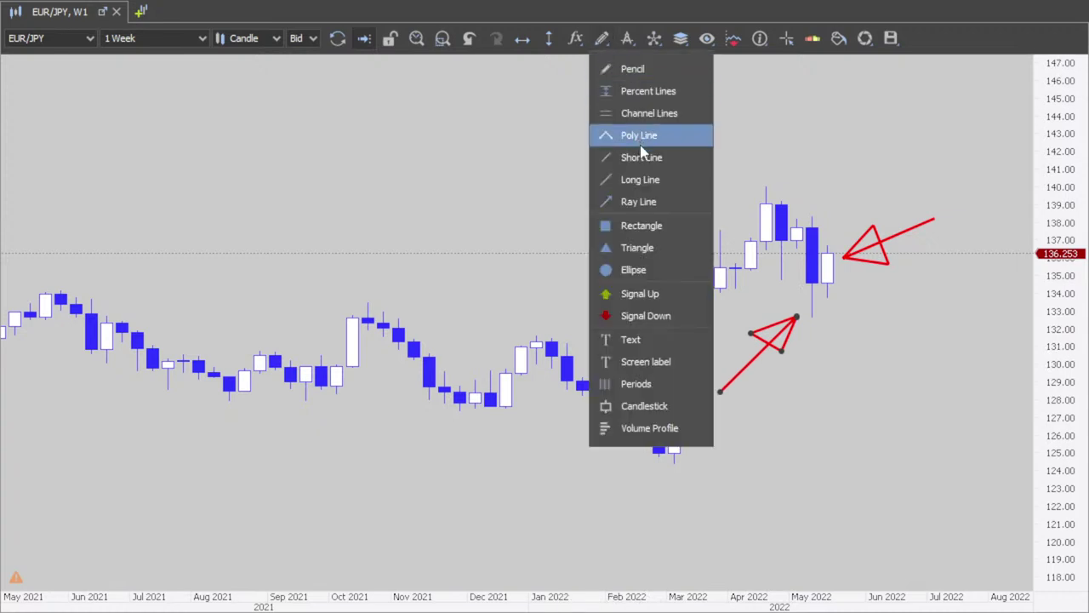
{"action": "mouse_move", "coordinate": [765, 188]}
{"action": "left_mouse_down"}
{"action": "mouse_move", "coordinate": [871, 204]}
{"action": "mouse_move", "coordinate": [932, 295]}
{"action": "left_mouse_up"}
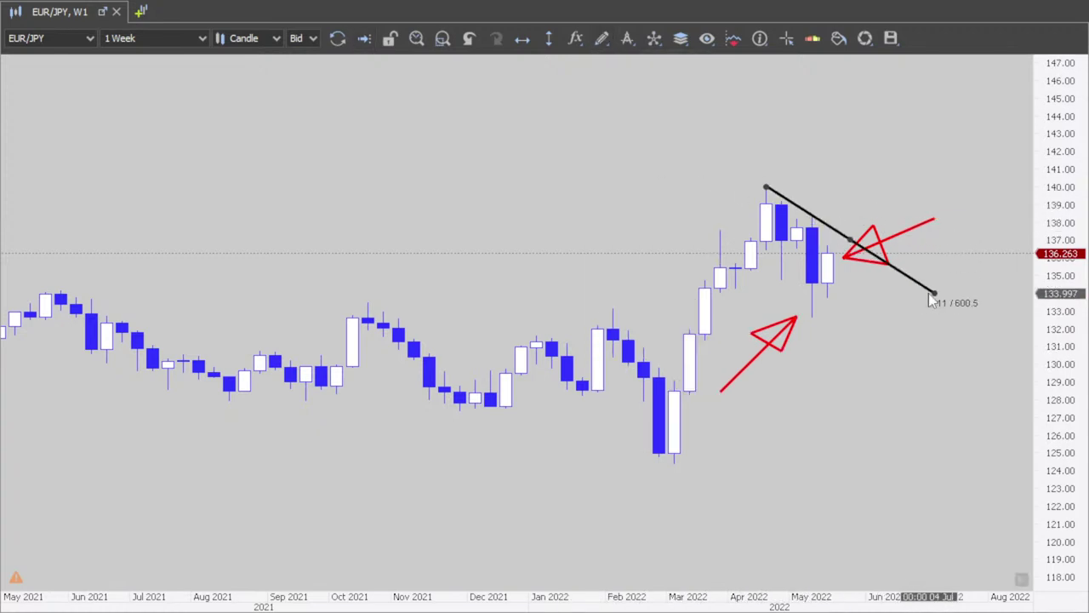
Draw a rising short line from the March 2022 low near 124.40 to about 143.20, and raise the lower red arrow's tip to about 134.20.
{"action": "left_click", "coordinate": [602, 38]}
{"action": "left_click", "coordinate": [616, 157]}
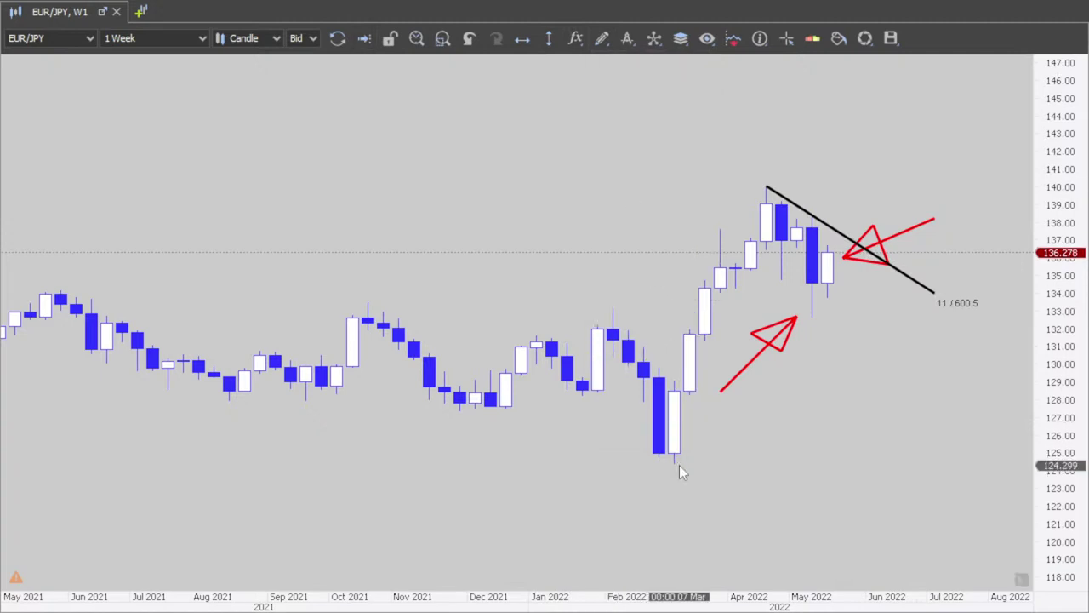
{"action": "mouse_move", "coordinate": [674, 463]}
{"action": "left_mouse_down"}
{"action": "mouse_move", "coordinate": [868, 156]}
{"action": "mouse_move", "coordinate": [868, 126]}
{"action": "mouse_move", "coordinate": [871, 135]}
{"action": "left_mouse_up"}
{"action": "left_click_drag", "start_coordinate": [757, 360], "coordinate": [757, 337]}
{"action": "left_click", "coordinate": [819, 406]}
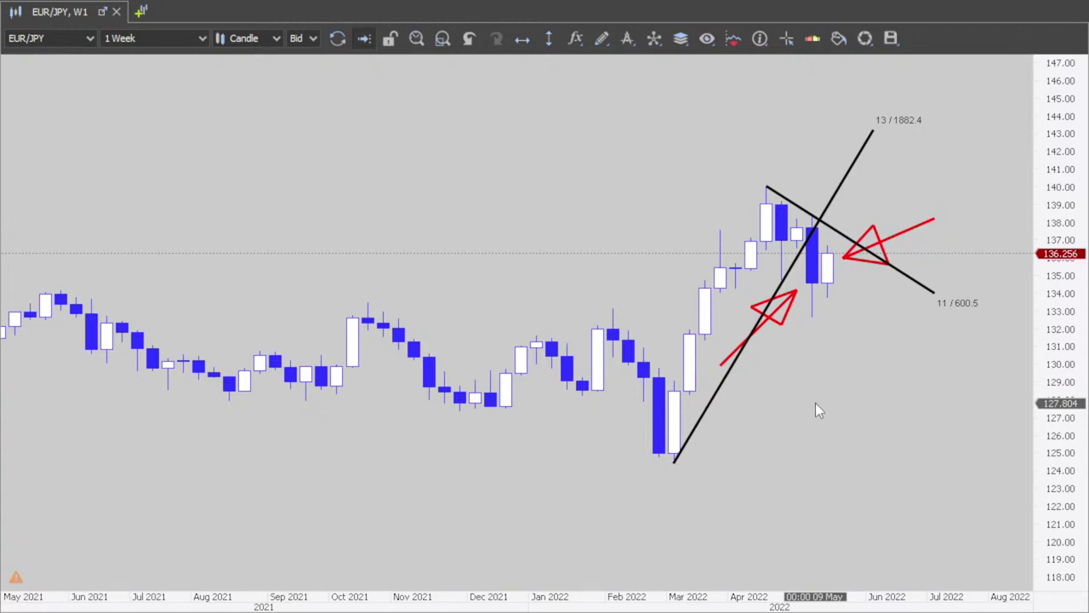
Examine the long-term EUR/JPY weekly price history from 2010 to 2022 together with its annotations.
{"action": "scroll", "coordinate": [873, 387], "scroll_direction": "down", "scroll_amount": 6}
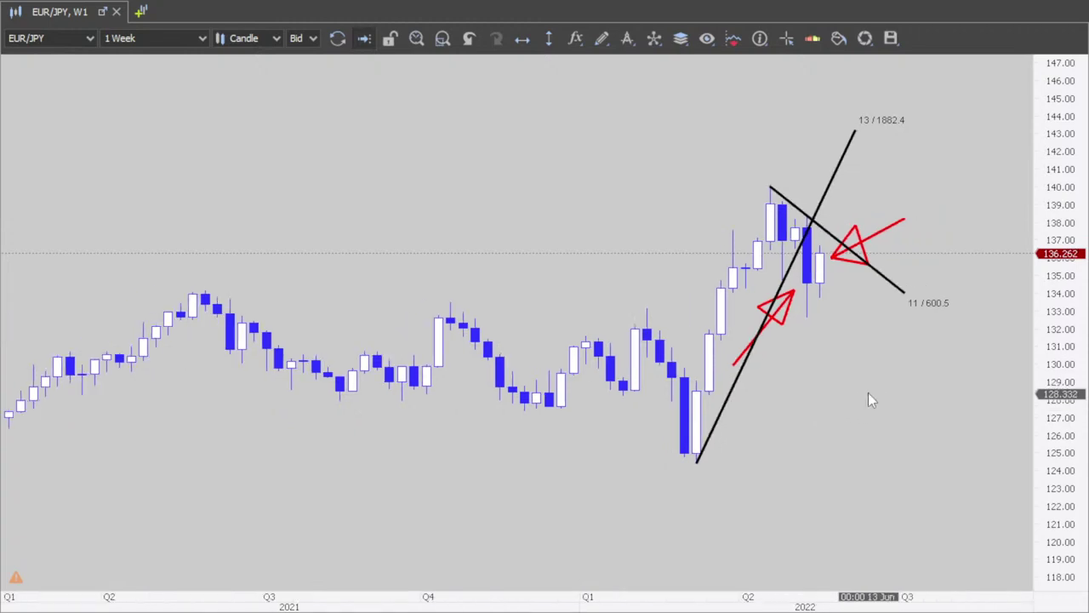
{"action": "left_click_drag", "start_coordinate": [1052, 381], "coordinate": [1053, 442]}
{"action": "scroll", "coordinate": [889, 437], "scroll_direction": "down", "scroll_amount": 6}
{"action": "scroll", "coordinate": [883, 440], "scroll_direction": "down", "scroll_amount": 2}
{"action": "left_click_drag", "start_coordinate": [861, 446], "coordinate": [945, 387]}
{"action": "scroll", "coordinate": [1018, 332], "scroll_direction": "down", "scroll_amount": 3}
{"action": "scroll", "coordinate": [893, 392], "scroll_direction": "down", "scroll_amount": 1}
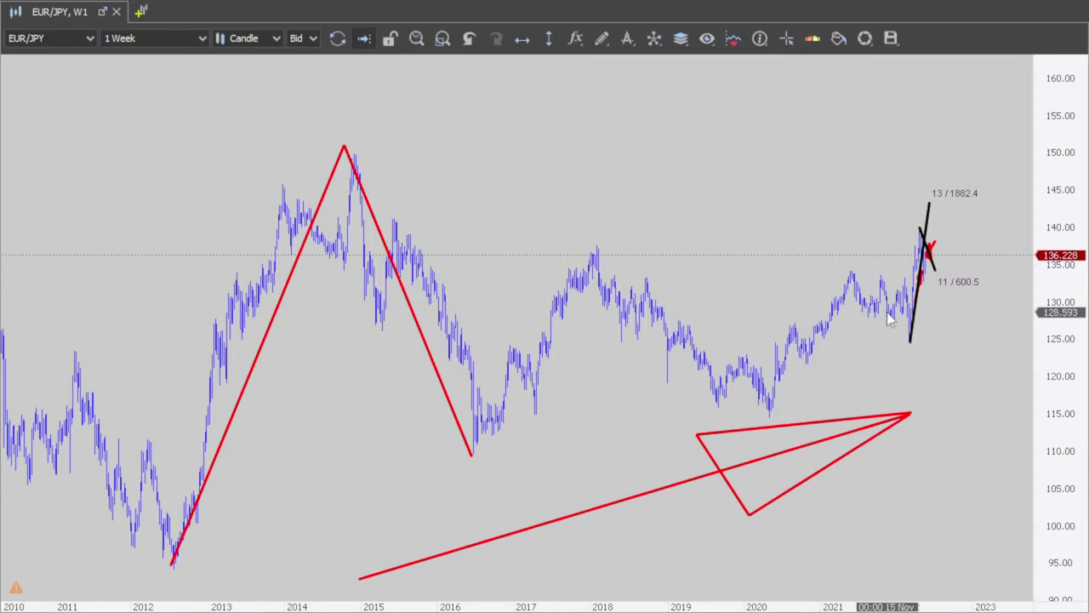
Delete the large red arrow beneath the weekly prices, and shift the small rising arrow's tip onto the large bearish May candle at about 134.10.
{"action": "scroll", "coordinate": [810, 161], "scroll_direction": "up", "scroll_amount": 8}
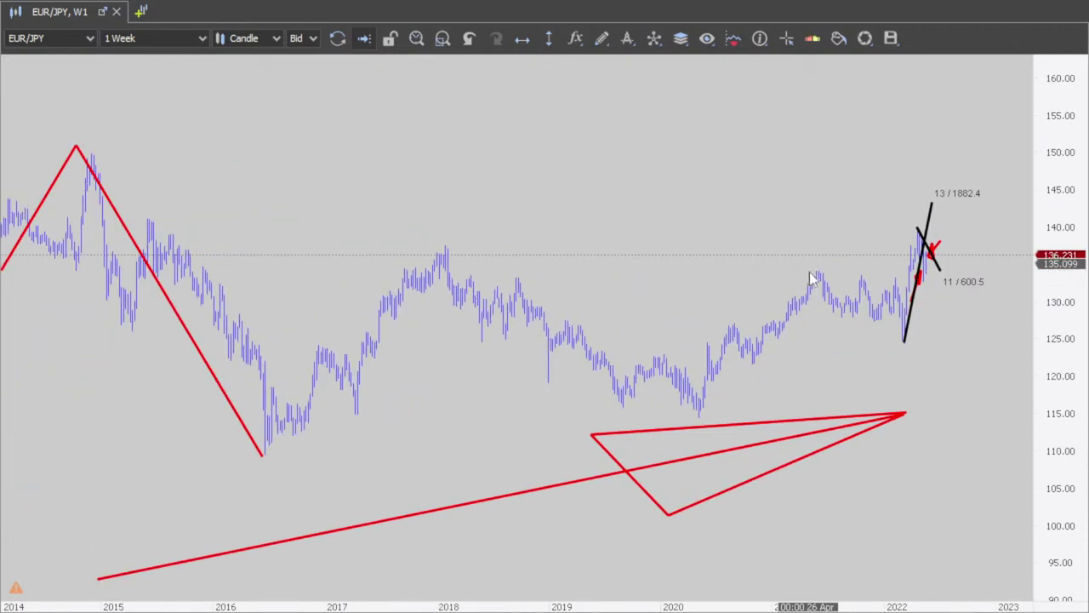
{"action": "scroll", "coordinate": [852, 347], "scroll_direction": "up", "scroll_amount": 3}
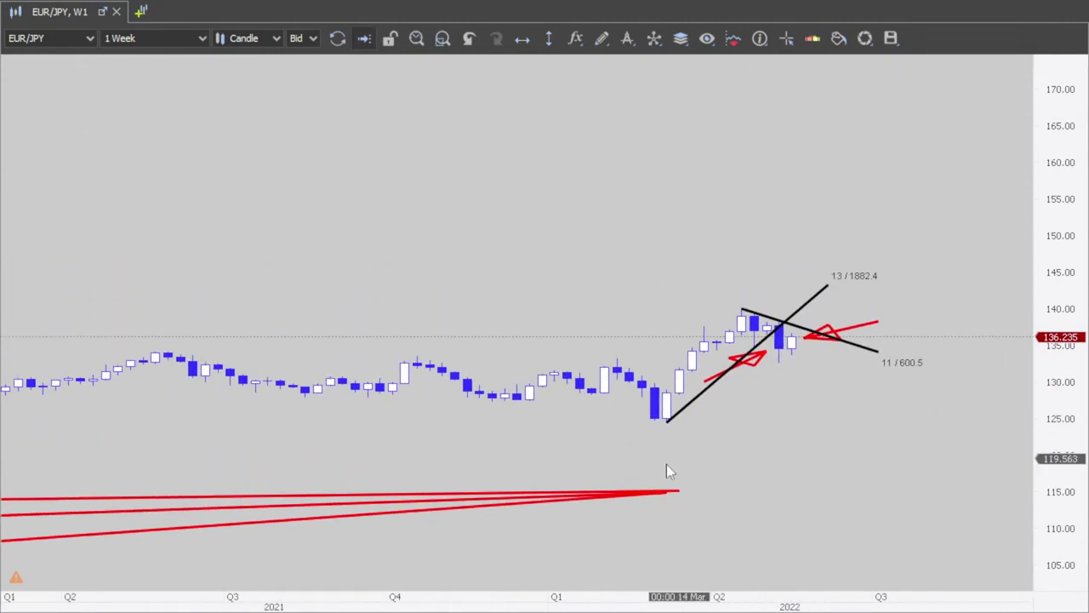
{"action": "key", "text": "Delete"}
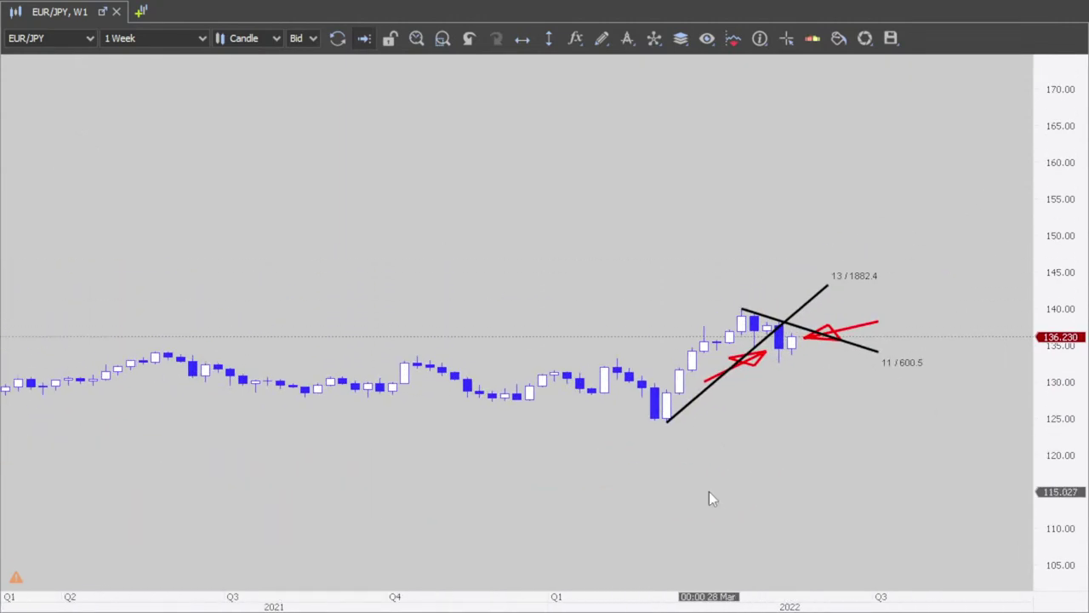
{"action": "left_click_drag", "start_coordinate": [1050, 476], "coordinate": [1050, 519]}
{"action": "scroll", "coordinate": [783, 397], "scroll_direction": "up", "scroll_amount": 5}
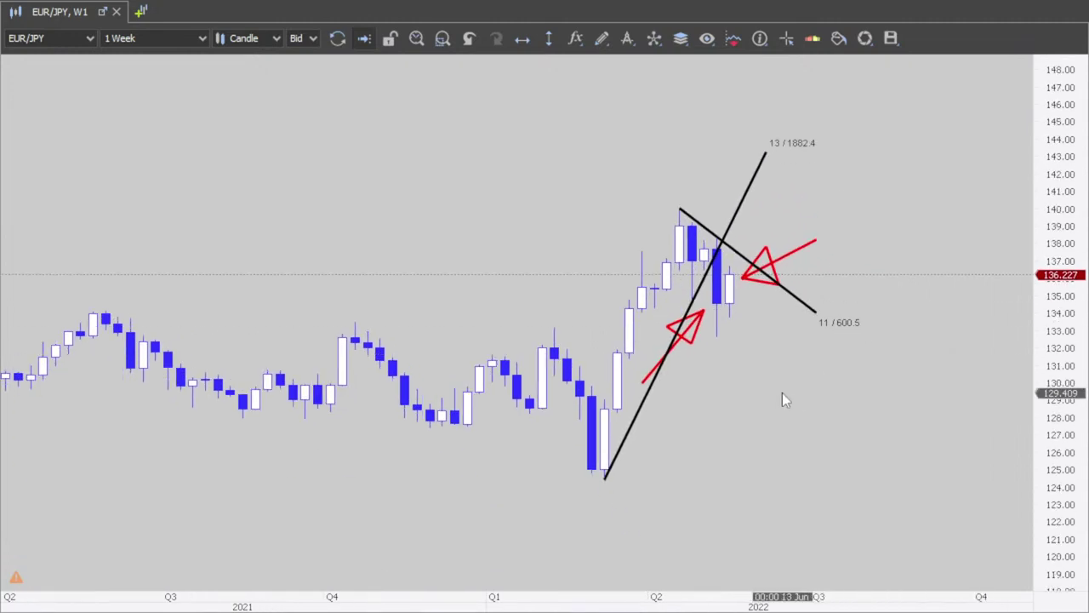
{"action": "mouse_move", "coordinate": [620, 350]}
{"action": "left_mouse_down"}
{"action": "mouse_move", "coordinate": [551, 380]}
{"action": "mouse_move", "coordinate": [420, 506]}
{"action": "mouse_move", "coordinate": [517, 359]}
{"action": "mouse_move", "coordinate": [534, 275]}
{"action": "mouse_move", "coordinate": [596, 279]}
{"action": "mouse_move", "coordinate": [592, 269]}
{"action": "mouse_move", "coordinate": [404, 554]}
{"action": "mouse_move", "coordinate": [553, 379]}
{"action": "mouse_move", "coordinate": [511, 448]}
{"action": "mouse_move", "coordinate": [632, 291]}
{"action": "mouse_move", "coordinate": [652, 317]}
{"action": "mouse_move", "coordinate": [612, 312]}
{"action": "mouse_move", "coordinate": [642, 281]}
{"action": "mouse_move", "coordinate": [601, 333]}
{"action": "mouse_move", "coordinate": [633, 300]}
{"action": "mouse_move", "coordinate": [633, 365]}
{"action": "mouse_move", "coordinate": [620, 255]}
{"action": "mouse_move", "coordinate": [629, 369]}
{"action": "mouse_move", "coordinate": [626, 290]}
{"action": "mouse_move", "coordinate": [604, 372]}
{"action": "mouse_move", "coordinate": [625, 291]}
{"action": "mouse_move", "coordinate": [624, 375]}
{"action": "mouse_move", "coordinate": [630, 313]}
{"action": "mouse_move", "coordinate": [631, 358]}
{"action": "left_mouse_up"}
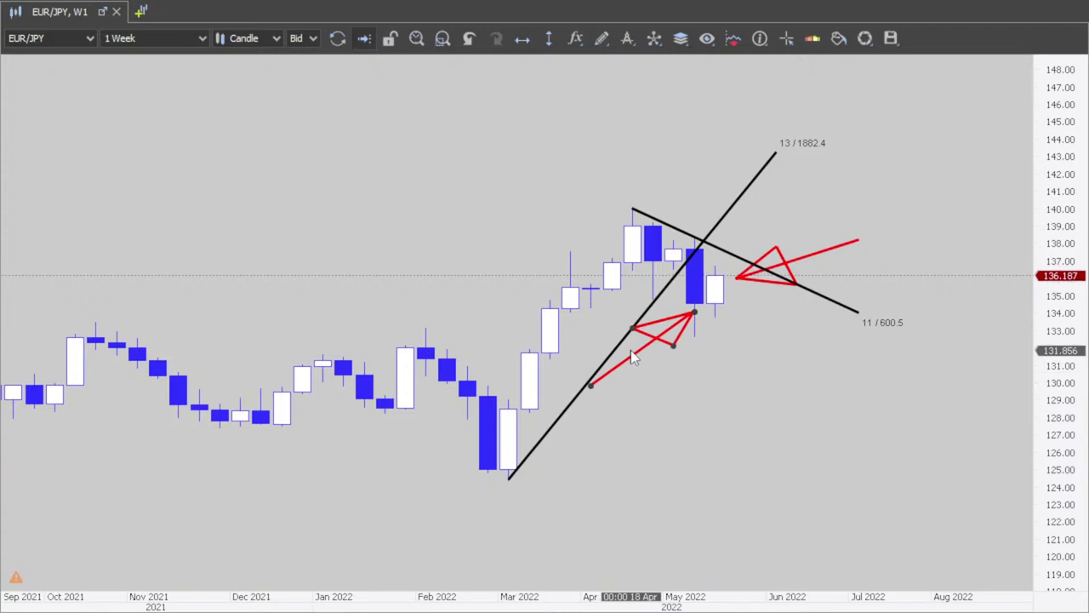
Leave the weekly chart's full-screen view and display the EUR/JPY daily chart full screen.
{"action": "right_click", "coordinate": [34, 15]}
{"action": "left_click", "coordinate": [96, 306]}
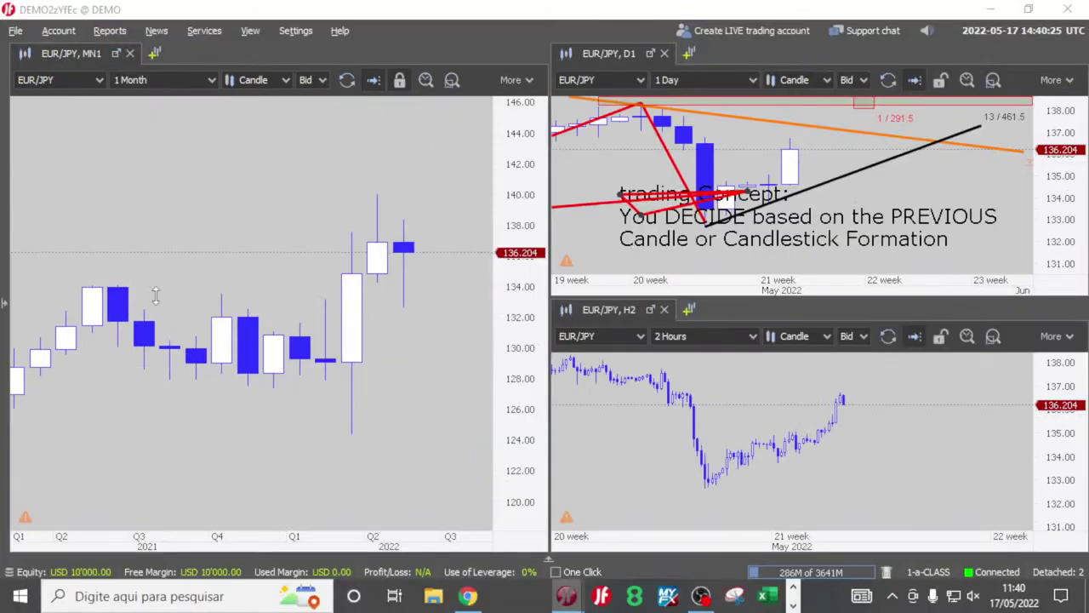
{"action": "right_click", "coordinate": [608, 55]}
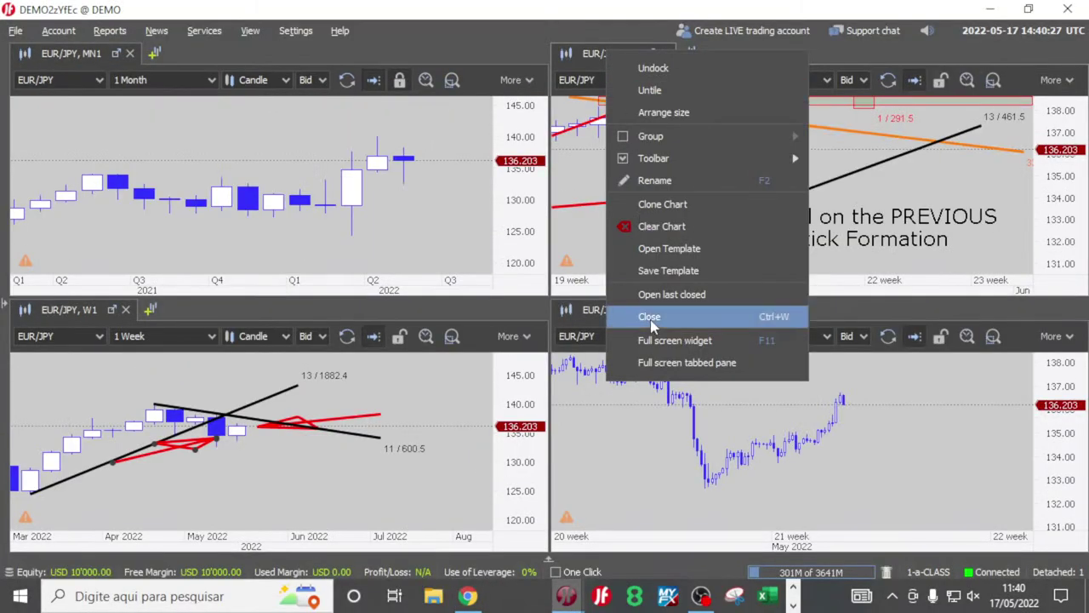
{"action": "left_click", "coordinate": [651, 362]}
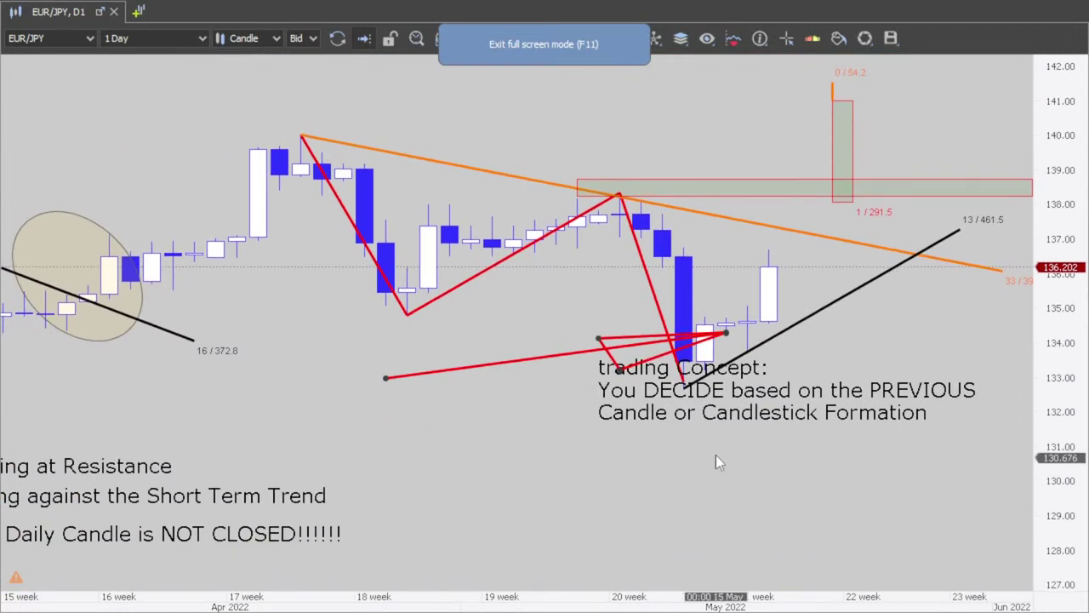
Move the "trading Concept" note down below the daily candles and the red arrow clear of them, its tip at about 133.50.
{"action": "mouse_move", "coordinate": [560, 353]}
{"action": "left_mouse_down"}
{"action": "mouse_move", "coordinate": [551, 245]}
{"action": "mouse_move", "coordinate": [522, 371]}
{"action": "mouse_move", "coordinate": [536, 375]}
{"action": "mouse_move", "coordinate": [599, 304]}
{"action": "left_mouse_up"}
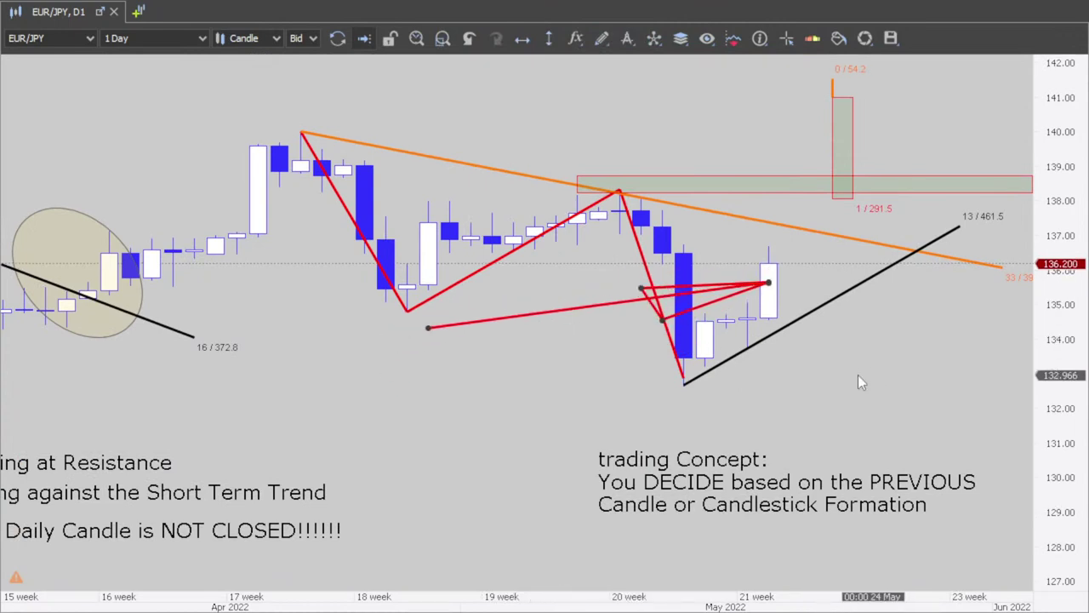
{"action": "scroll", "coordinate": [846, 370], "scroll_direction": "up", "scroll_amount": 5}
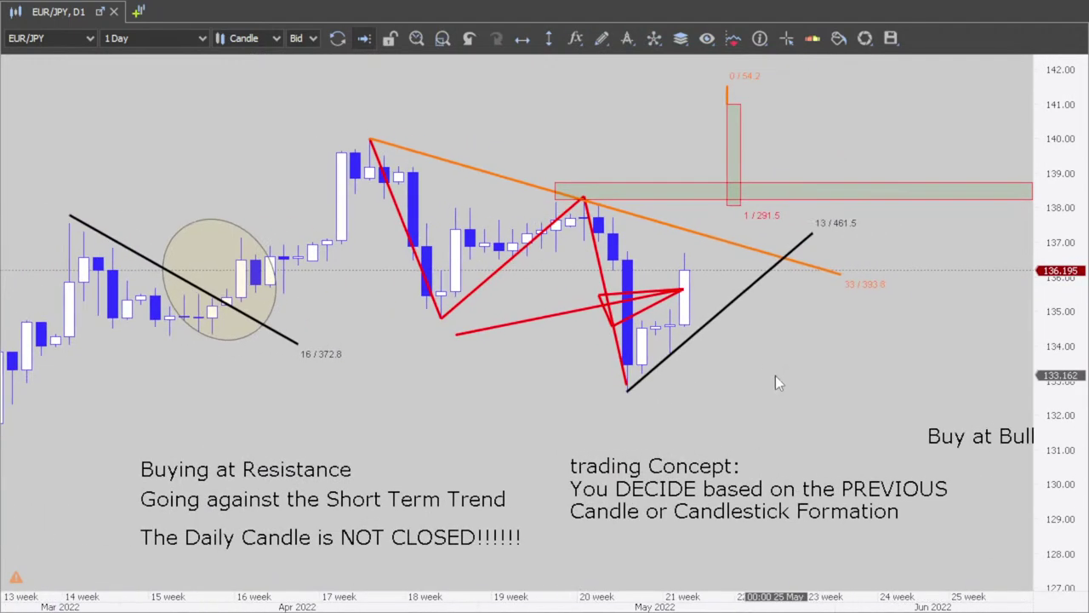
{"action": "scroll", "coordinate": [776, 381], "scroll_direction": "down", "scroll_amount": 2}
{"action": "mouse_move", "coordinate": [495, 341]}
{"action": "left_mouse_down"}
{"action": "mouse_move", "coordinate": [468, 347]}
{"action": "mouse_move", "coordinate": [495, 335]}
{"action": "mouse_move", "coordinate": [479, 375]}
{"action": "mouse_move", "coordinate": [490, 335]}
{"action": "mouse_move", "coordinate": [507, 328]}
{"action": "mouse_move", "coordinate": [457, 408]}
{"action": "mouse_move", "coordinate": [502, 334]}
{"action": "mouse_move", "coordinate": [563, 414]}
{"action": "mouse_move", "coordinate": [351, 414]}
{"action": "left_mouse_up"}
Draw a red polyline after the latest daily candle, falling from about 136.20 to 135.10, rising to 135.30 and dropping to about 133.70.
{"action": "left_click", "coordinate": [600, 38]}
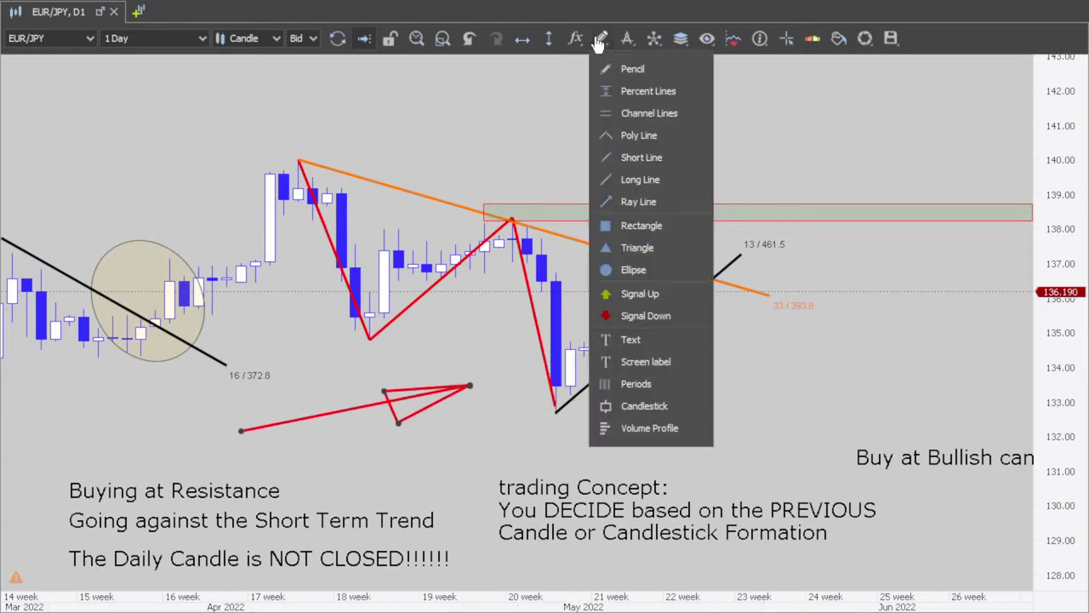
{"action": "left_click", "coordinate": [638, 135]}
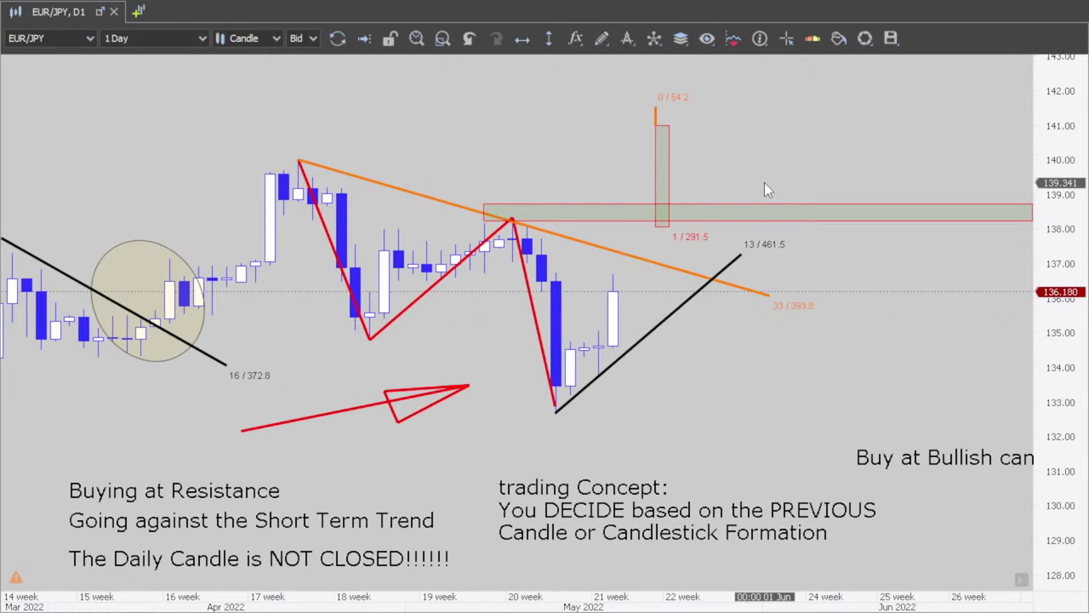
{"action": "left_click", "coordinate": [627, 291]}
{"action": "left_click", "coordinate": [641, 330]}
{"action": "left_click", "coordinate": [656, 323]}
{"action": "double_click", "coordinate": [672, 380]}
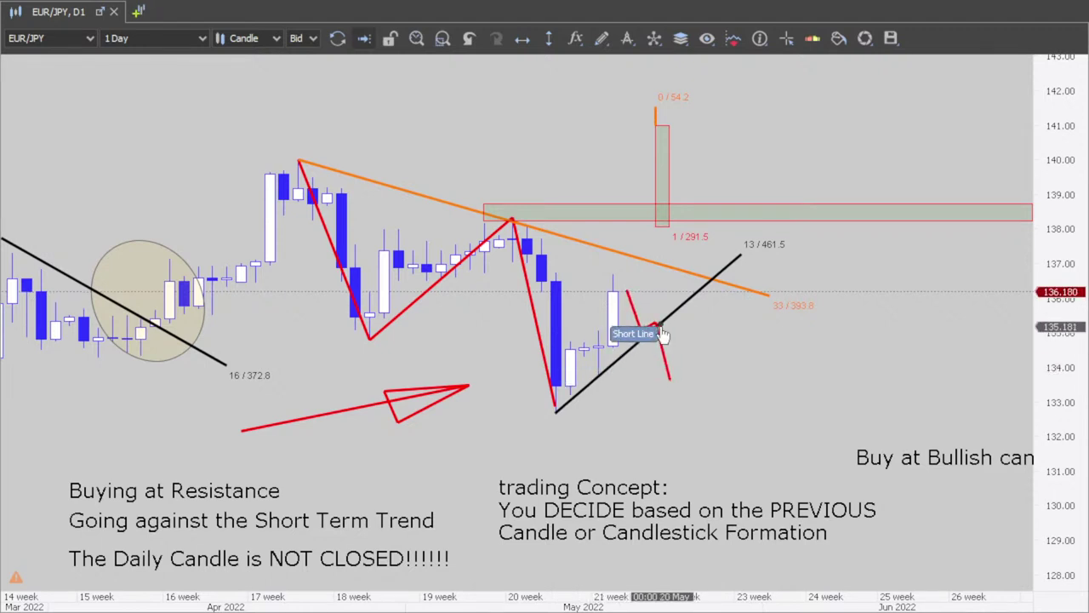
Draw a rectangle about 145 pips tall below the rising black line, ending near 133.56, and move the red arrow's tip to about 134.30.
{"action": "left_click", "coordinate": [601, 38]}
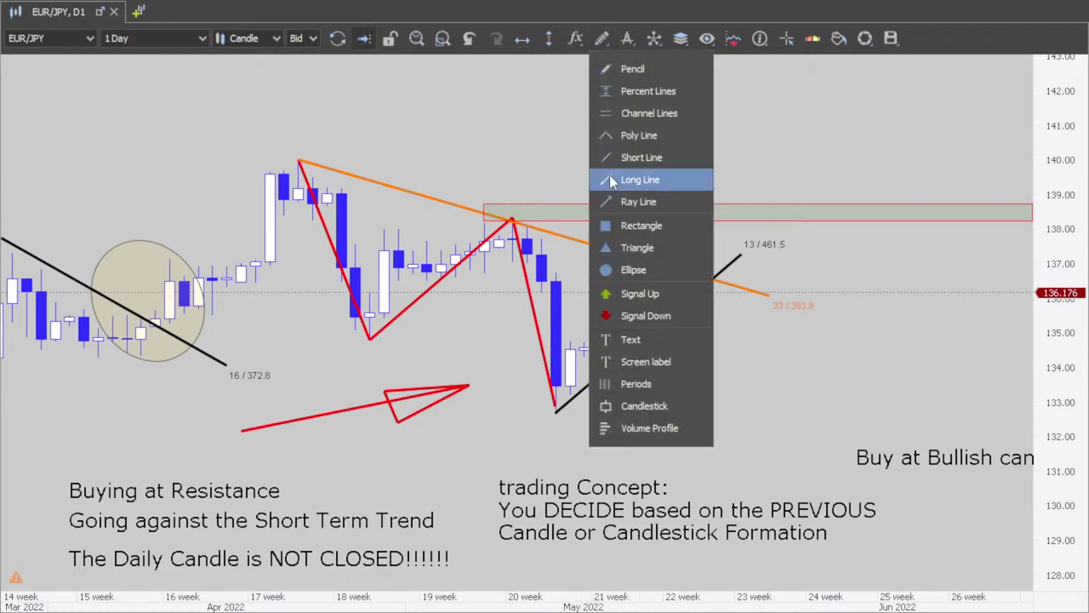
{"action": "left_click", "coordinate": [634, 226]}
{"action": "left_click_drag", "start_coordinate": [642, 327], "coordinate": [655, 382]}
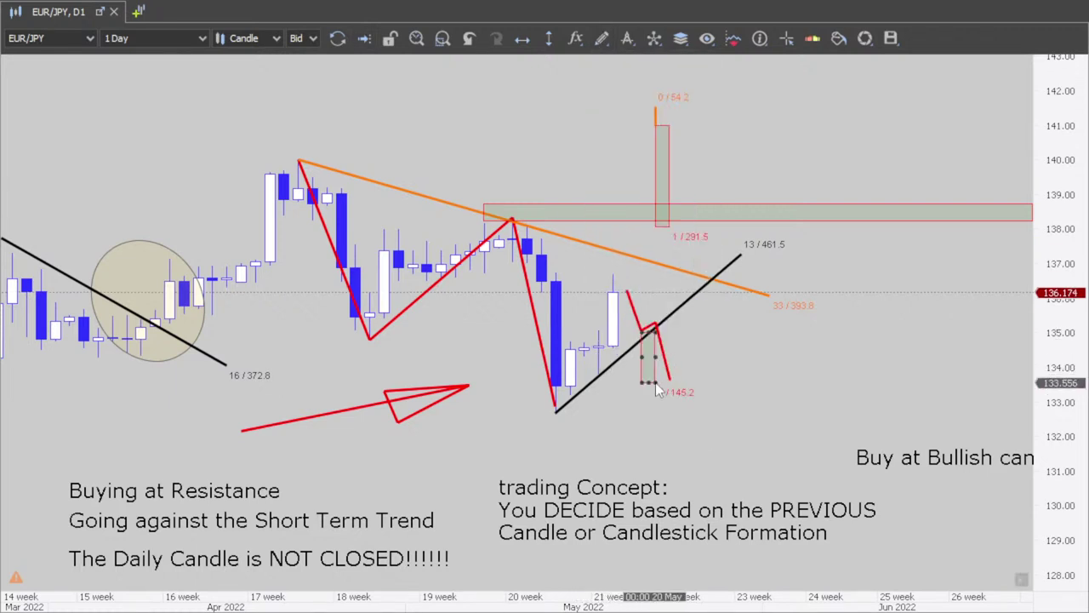
{"action": "left_click_drag", "start_coordinate": [372, 408], "coordinate": [427, 379]}
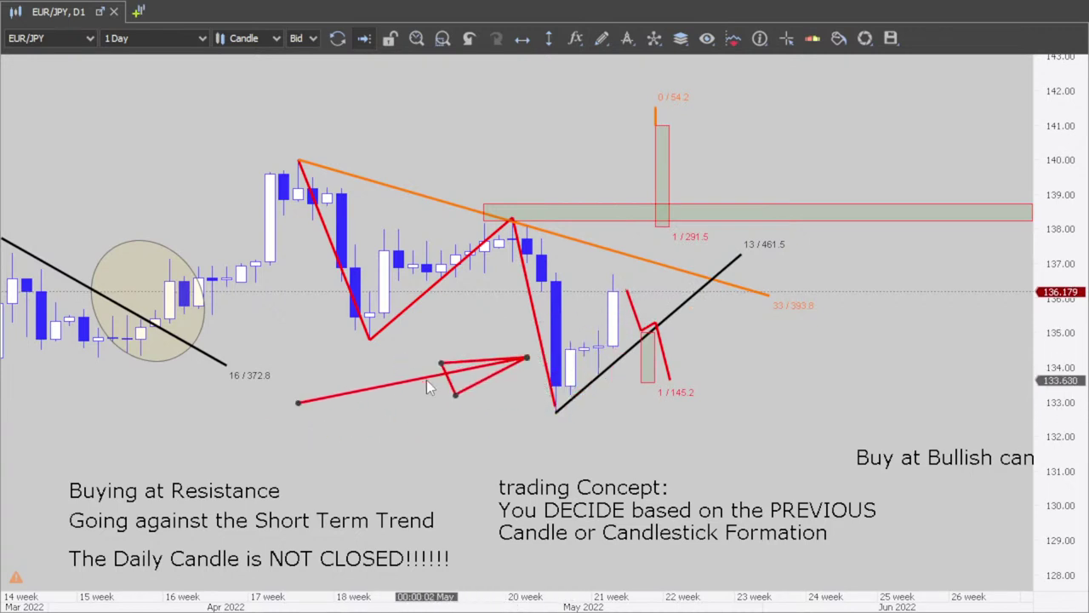
Draw a red polyline rising from about 136.65 to 138.15, dipping to 137.65 and climbing to 139.93, and move the red arrow's tip to about 135.50.
{"action": "left_click", "coordinate": [601, 38]}
{"action": "left_click", "coordinate": [625, 134]}
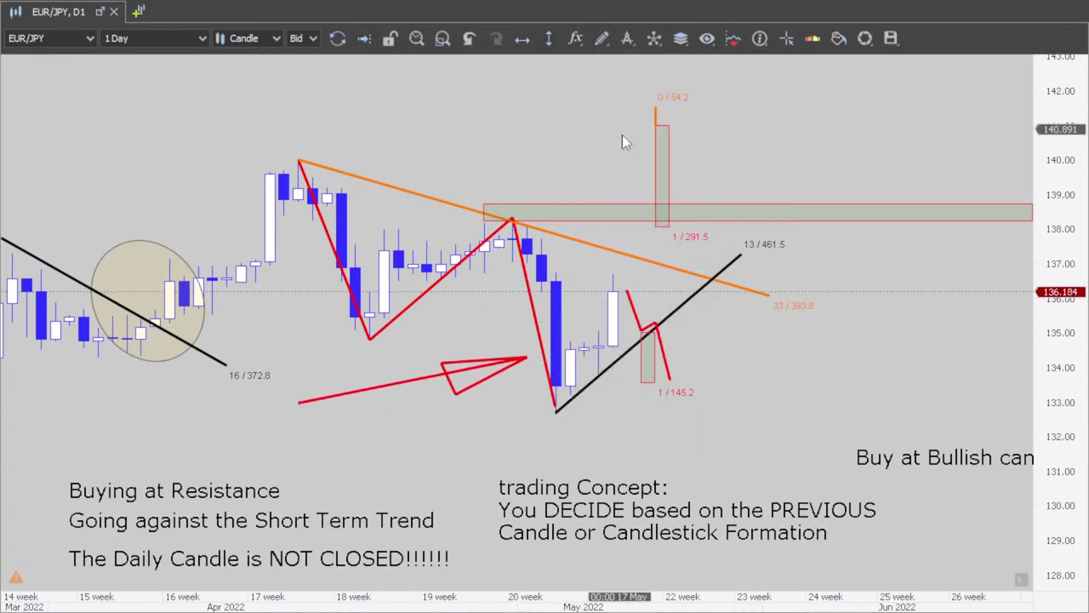
{"action": "left_click_drag", "start_coordinate": [599, 275], "coordinate": [614, 230]}
{"action": "left_click", "coordinate": [614, 224]}
{"action": "left_click", "coordinate": [625, 241]}
{"action": "double_click", "coordinate": [626, 162]}
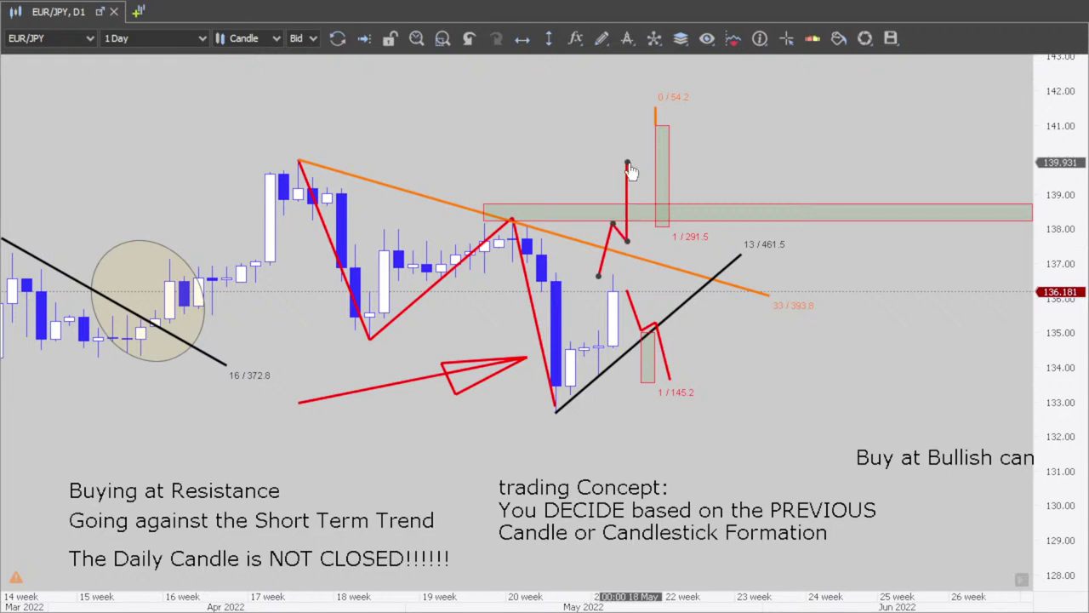
{"action": "mouse_move", "coordinate": [441, 374]}
{"action": "left_mouse_down"}
{"action": "mouse_move", "coordinate": [410, 269]}
{"action": "mouse_move", "coordinate": [492, 215]}
{"action": "mouse_move", "coordinate": [572, 211]}
{"action": "mouse_move", "coordinate": [706, 182]}
{"action": "mouse_move", "coordinate": [585, 200]}
{"action": "mouse_move", "coordinate": [362, 334]}
{"action": "mouse_move", "coordinate": [650, 254]}
{"action": "mouse_move", "coordinate": [464, 277]}
{"action": "mouse_move", "coordinate": [587, 223]}
{"action": "mouse_move", "coordinate": [398, 318]}
{"action": "left_mouse_up"}
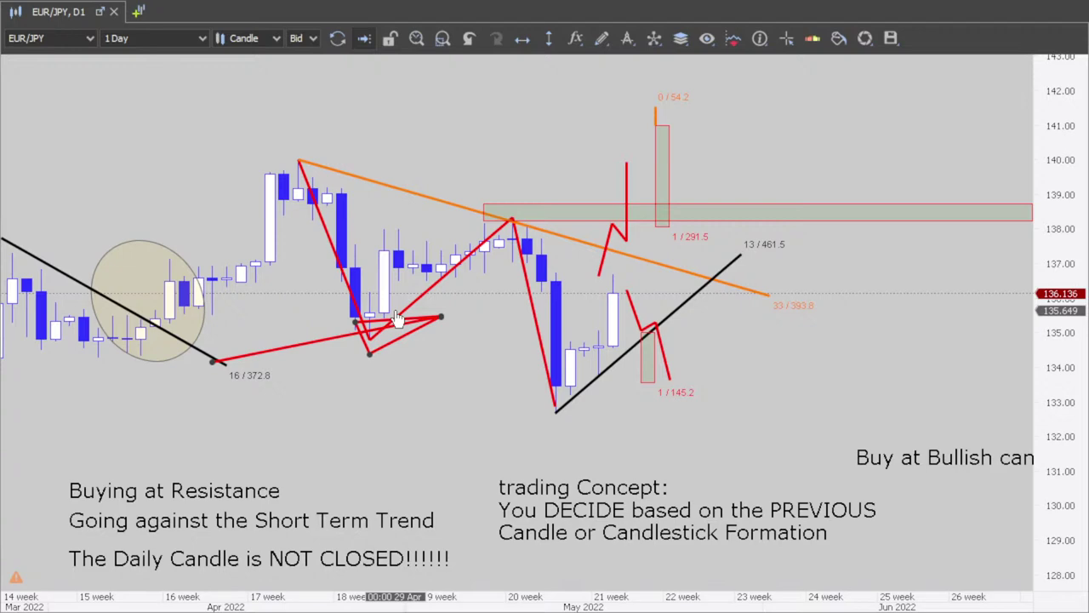
Leave the daily chart's full-screen view and display the EUR/JPY 2-hour chart full screen.
{"action": "key", "text": "F11"}
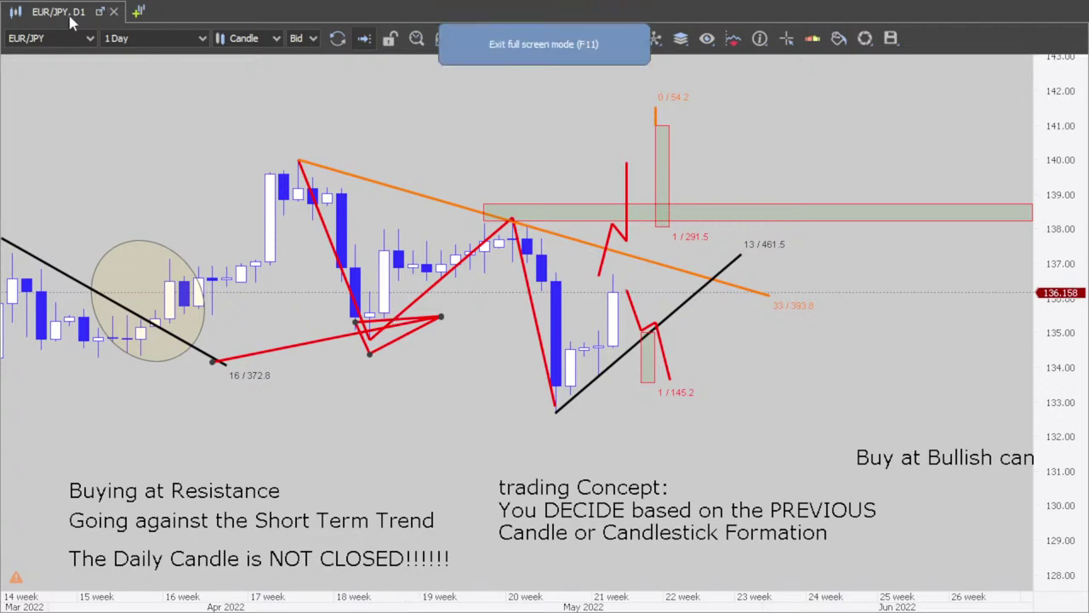
{"action": "right_click", "coordinate": [70, 17]}
{"action": "left_click", "coordinate": [122, 308]}
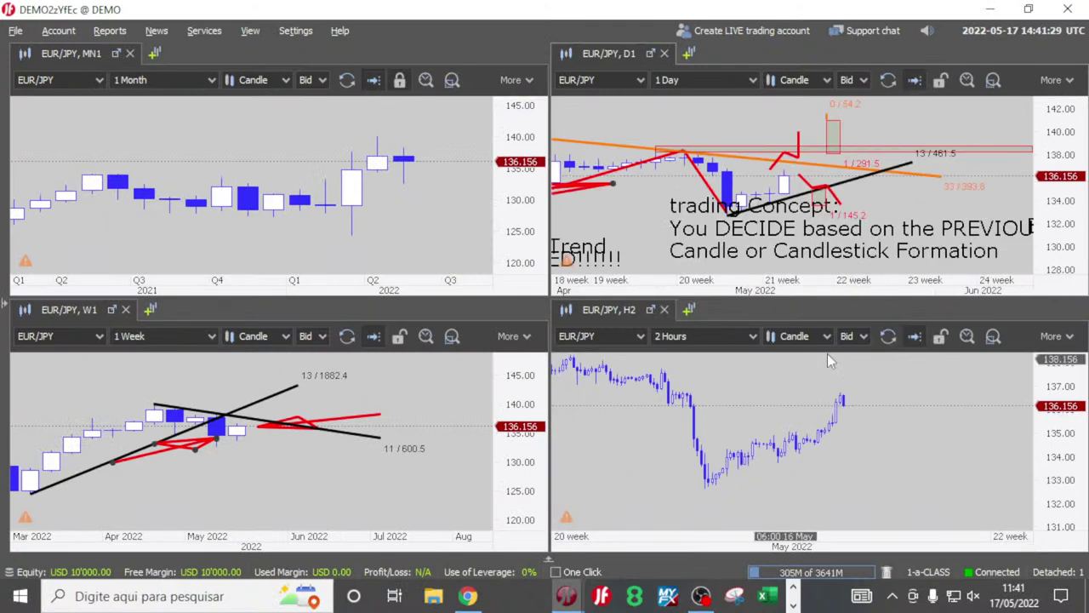
{"action": "right_click", "coordinate": [606, 315]}
{"action": "left_click", "coordinate": [672, 580]}
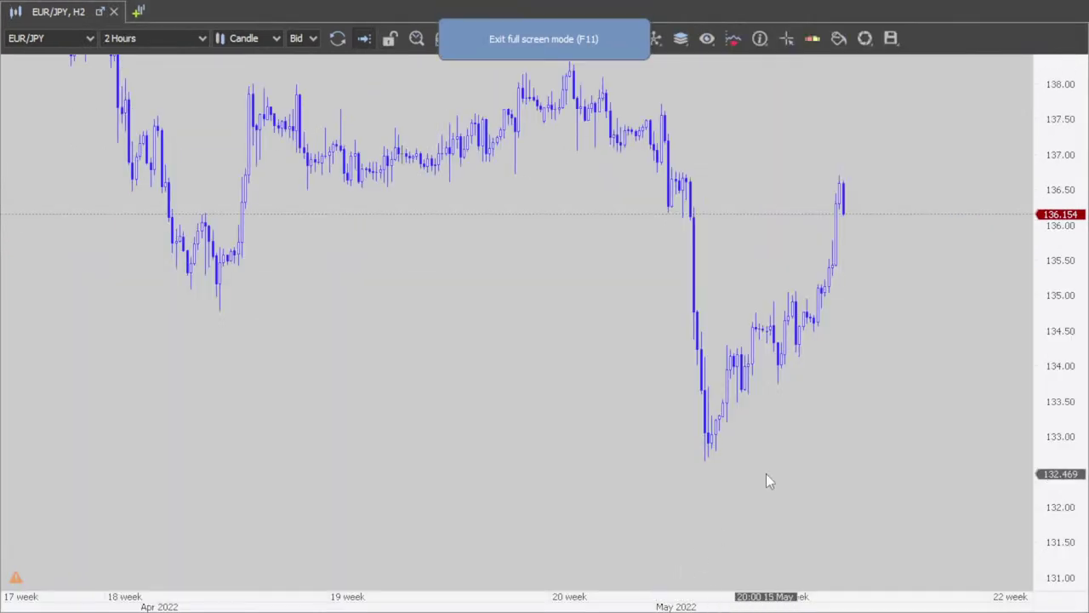
Draw a black short line about 292 pips tall beneath the rising 2-hour lows, from about 132.65 to 135.57.
{"action": "scroll", "coordinate": [862, 391], "scroll_direction": "up", "scroll_amount": 3}
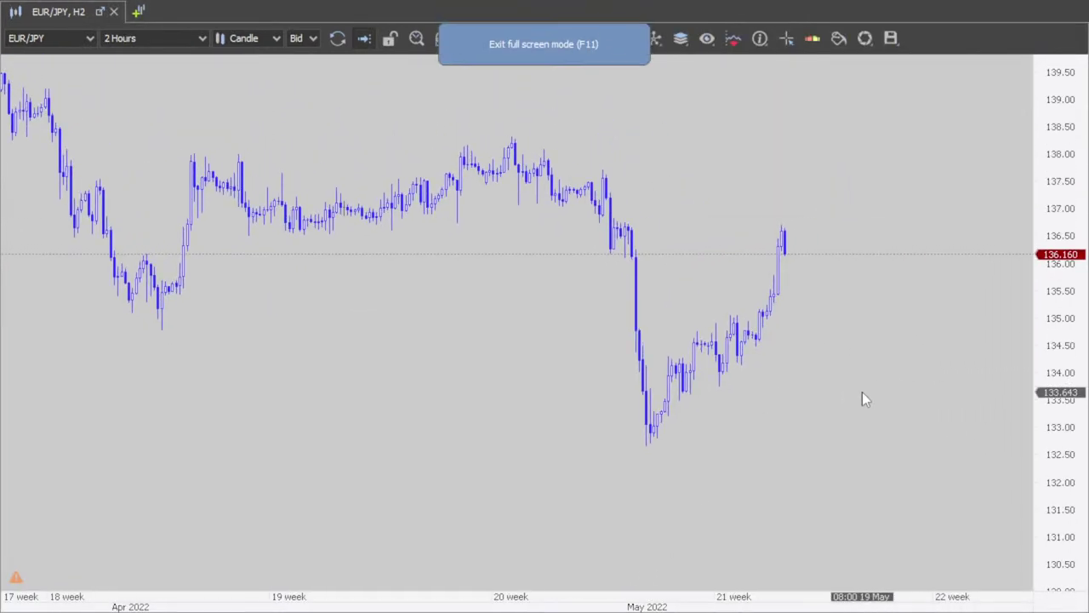
{"action": "scroll", "coordinate": [862, 400], "scroll_direction": "up", "scroll_amount": 3}
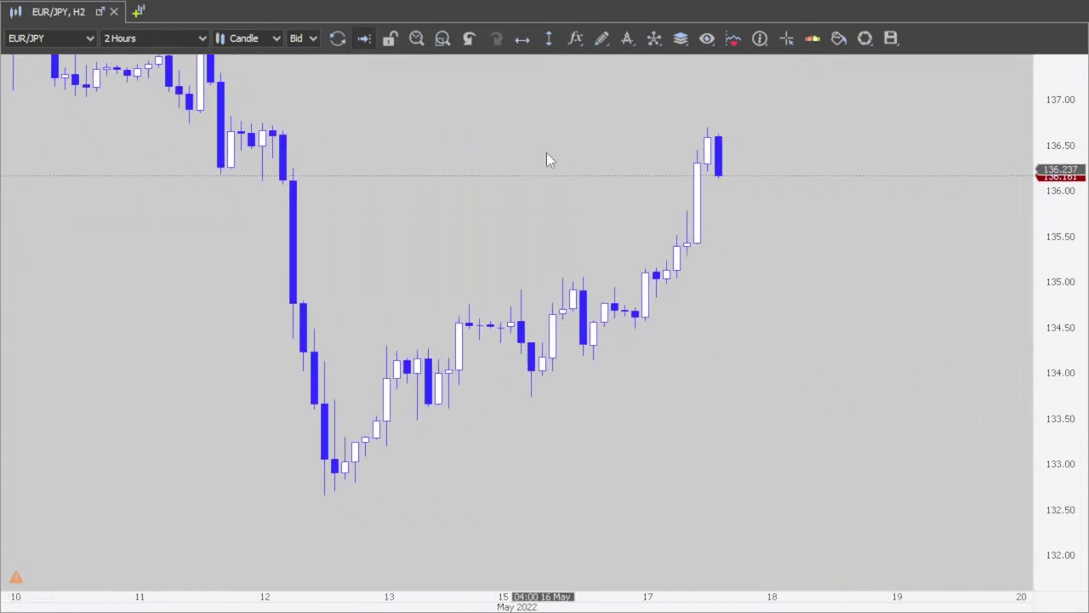
{"action": "left_click", "coordinate": [601, 38]}
{"action": "left_click", "coordinate": [640, 158]}
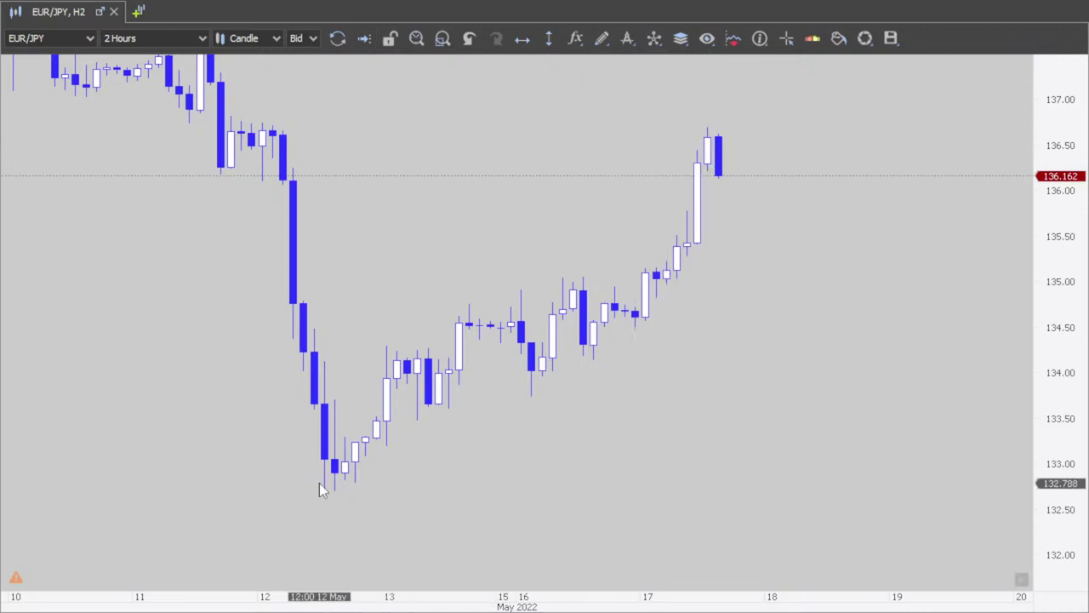
{"action": "mouse_move", "coordinate": [323, 496]}
{"action": "left_mouse_down"}
{"action": "mouse_move", "coordinate": [489, 502]}
{"action": "mouse_move", "coordinate": [916, 269]}
{"action": "mouse_move", "coordinate": [944, 228]}
{"action": "left_mouse_up"}
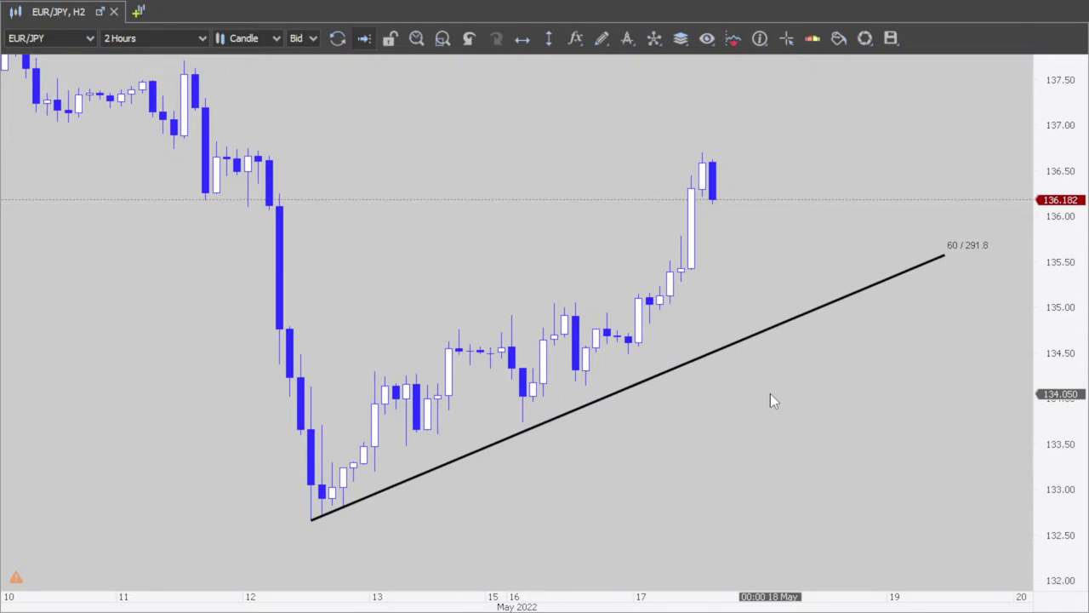
Draw a red polyline arrow running from about 136.60 at the 12 May drop to a tip near 136.15 beside the latest rally.
{"action": "scroll", "coordinate": [605, 493], "scroll_direction": "up", "scroll_amount": 1}
{"action": "left_click_drag", "start_coordinate": [606, 494], "coordinate": [951, 480]}
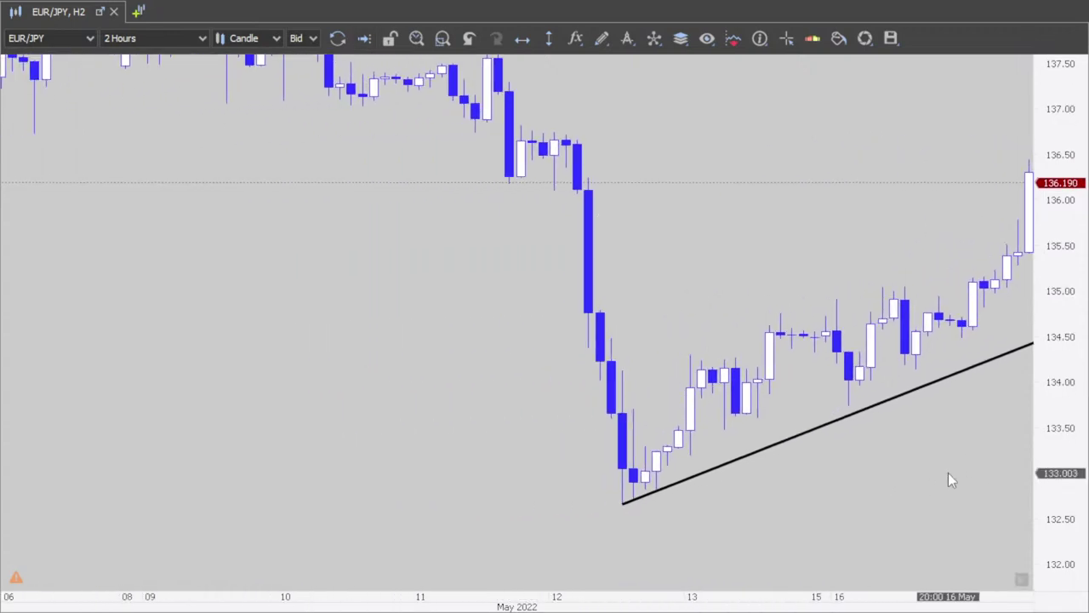
{"action": "left_click", "coordinate": [614, 42]}
{"action": "left_click", "coordinate": [625, 133]}
{"action": "left_click", "coordinate": [587, 145]}
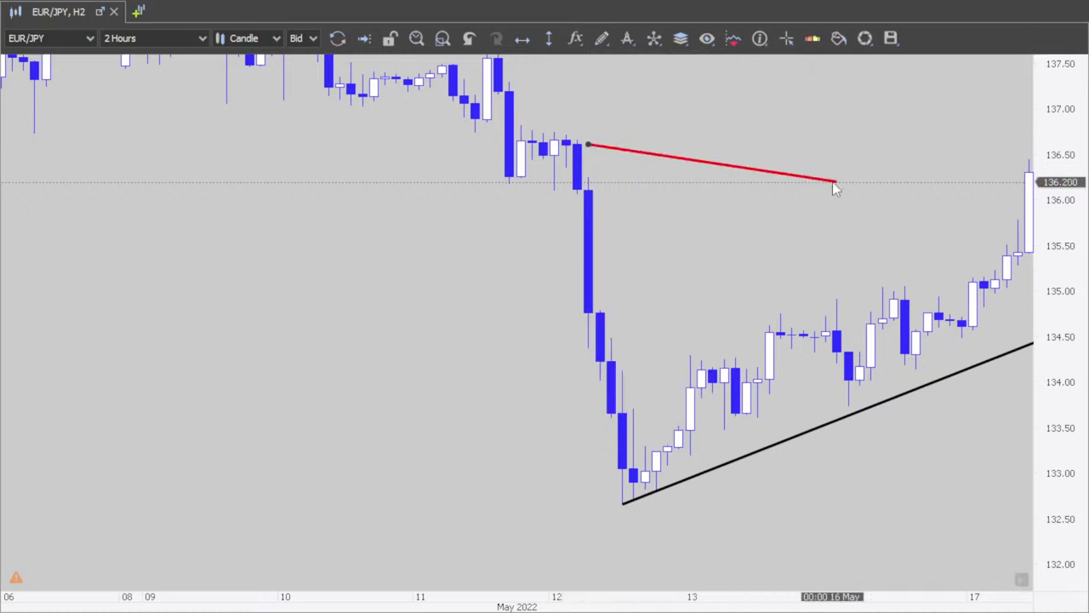
{"action": "left_click", "coordinate": [972, 187]}
{"action": "left_click", "coordinate": [857, 142]}
{"action": "left_click", "coordinate": [848, 210]}
{"action": "double_click", "coordinate": [972, 186]}
Draw a red zigzag polyline after the latest 2-hour candle through about 136.0, 137.5, 136.9, 138.6 and 138.0, ending near 139.85.
{"action": "left_click_drag", "start_coordinate": [934, 202], "coordinate": [372, 272]}
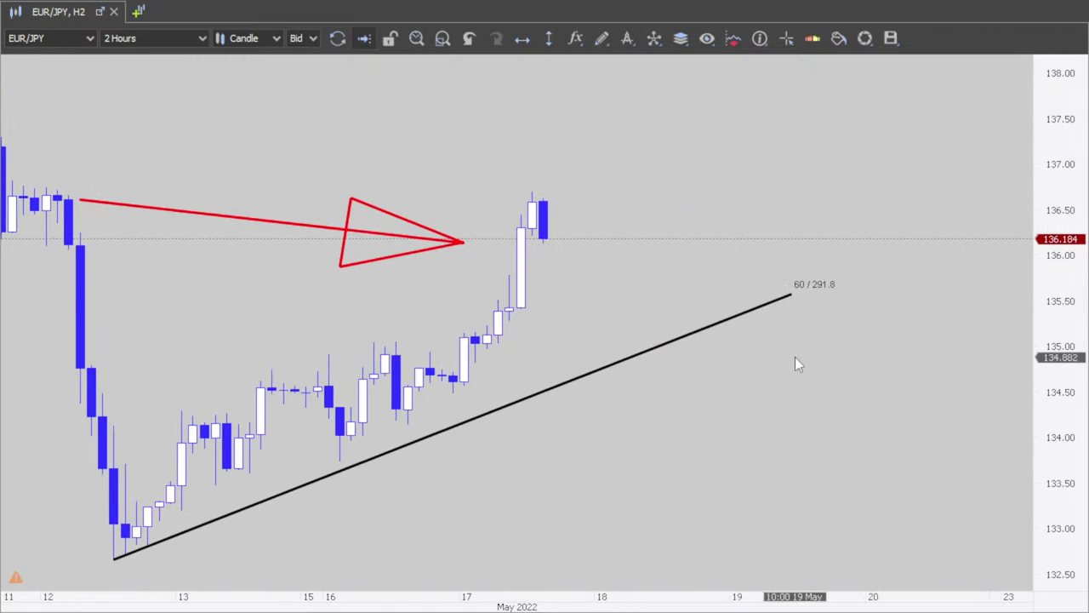
{"action": "scroll", "coordinate": [833, 367], "scroll_direction": "down", "scroll_amount": 3}
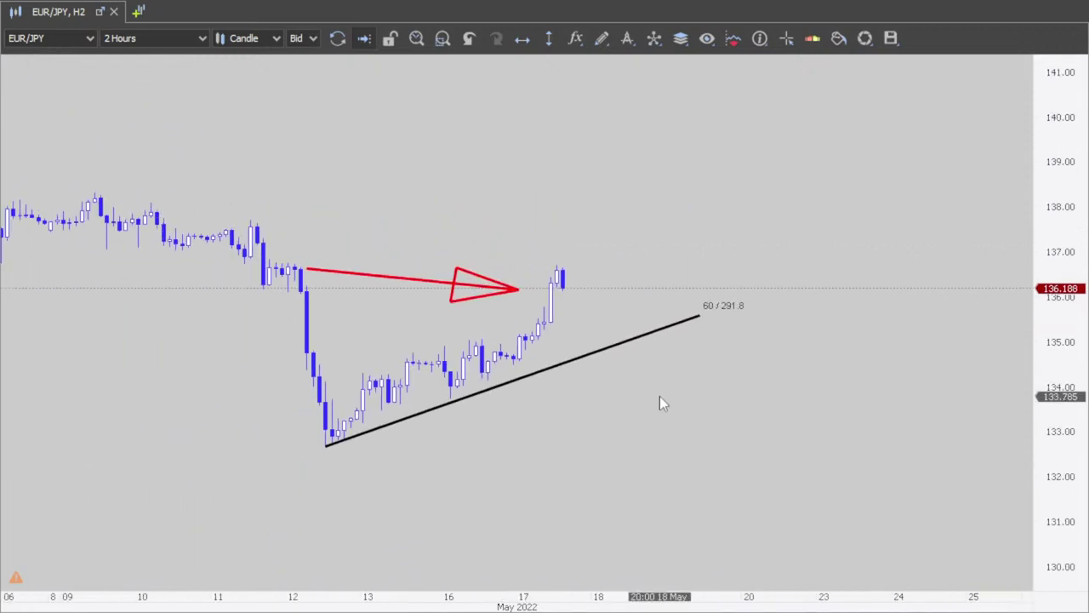
{"action": "scroll", "coordinate": [679, 400], "scroll_direction": "down", "scroll_amount": 2}
{"action": "left_click_drag", "start_coordinate": [644, 409], "coordinate": [749, 435]}
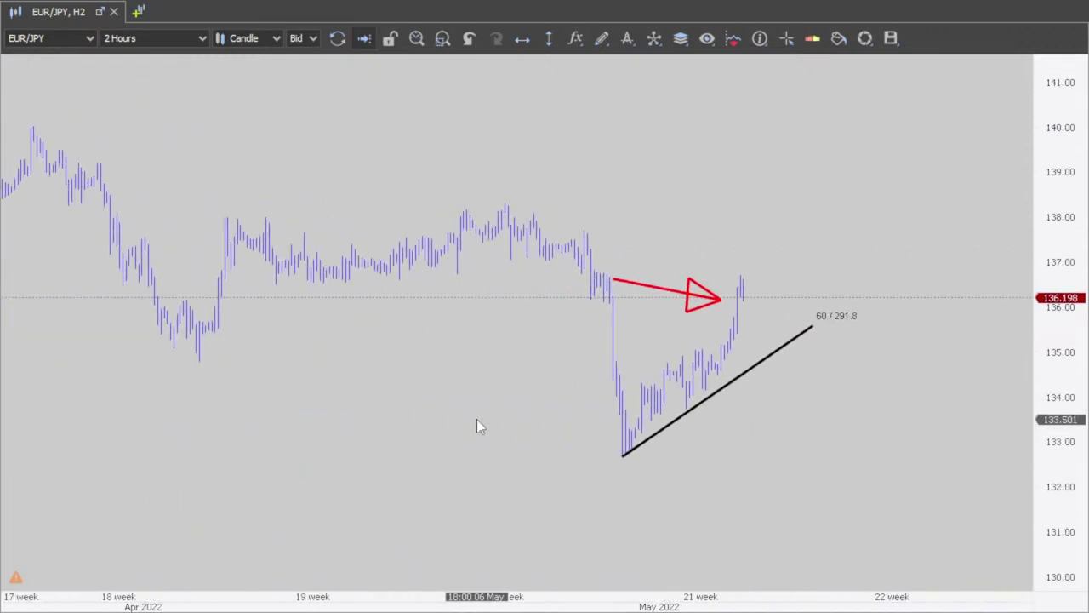
{"action": "scroll", "coordinate": [662, 321], "scroll_direction": "up", "scroll_amount": 4}
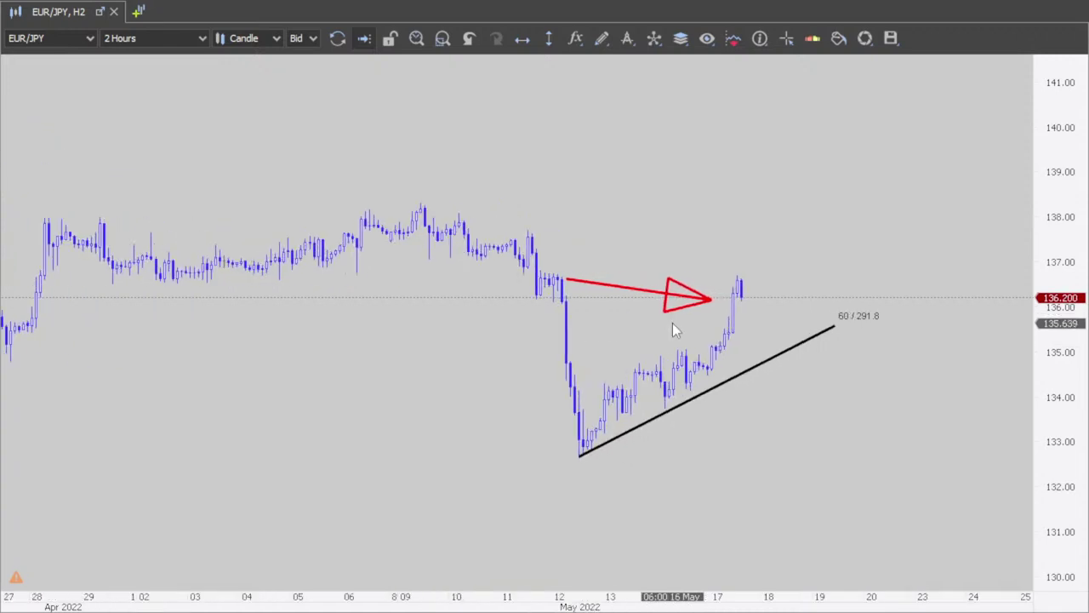
{"action": "left_click", "coordinate": [603, 42]}
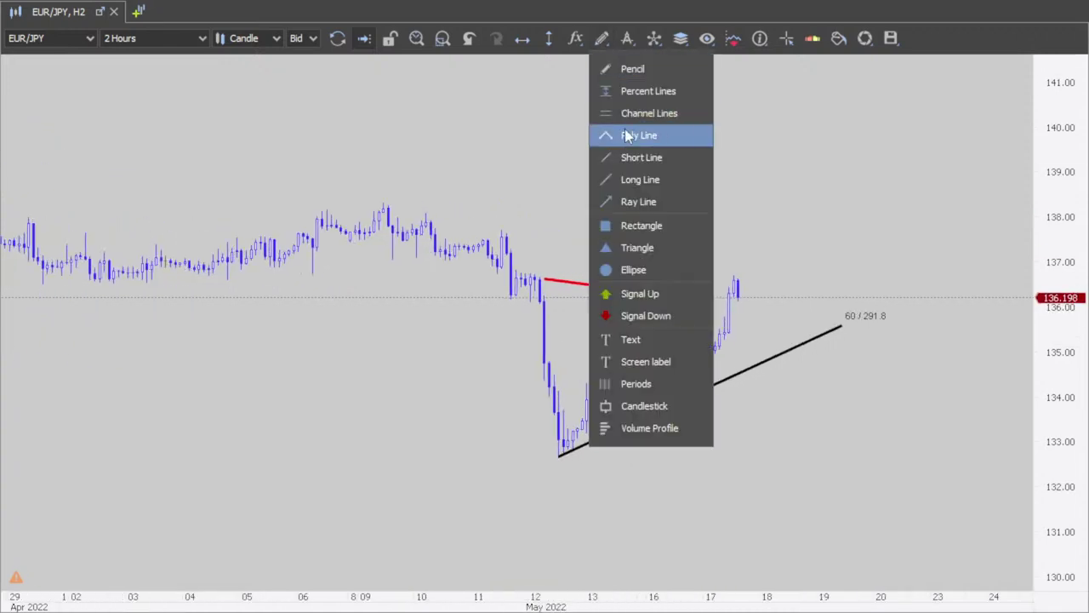
{"action": "left_click", "coordinate": [638, 136]}
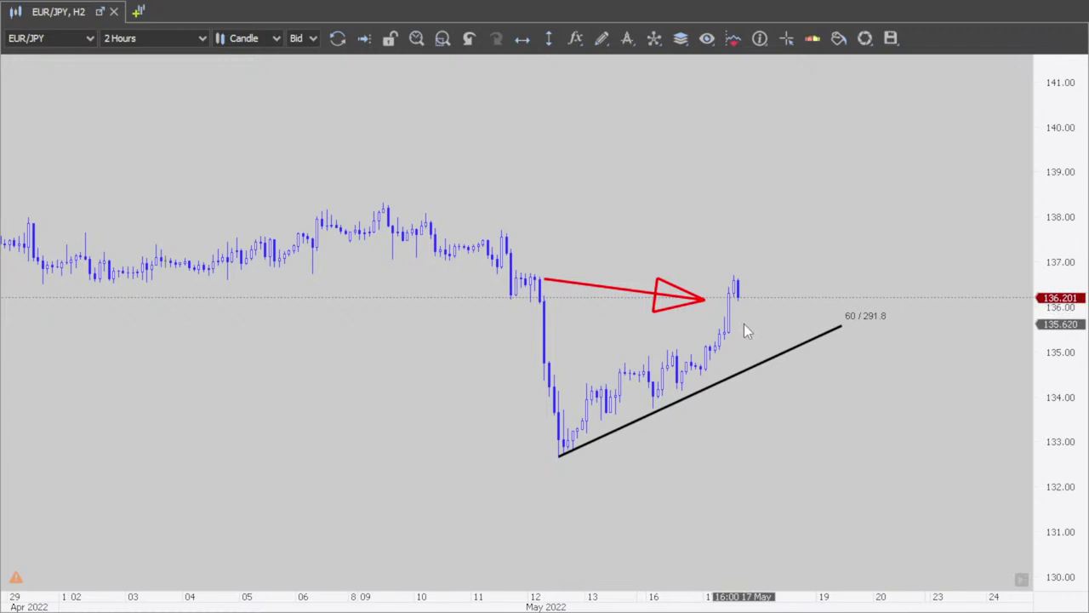
{"action": "left_click", "coordinate": [744, 307]}
{"action": "left_click", "coordinate": [762, 240]}
{"action": "left_click", "coordinate": [780, 266]}
{"action": "left_click", "coordinate": [804, 189]}
{"action": "left_click", "coordinate": [823, 218]}
{"action": "double_click", "coordinate": [852, 135]}
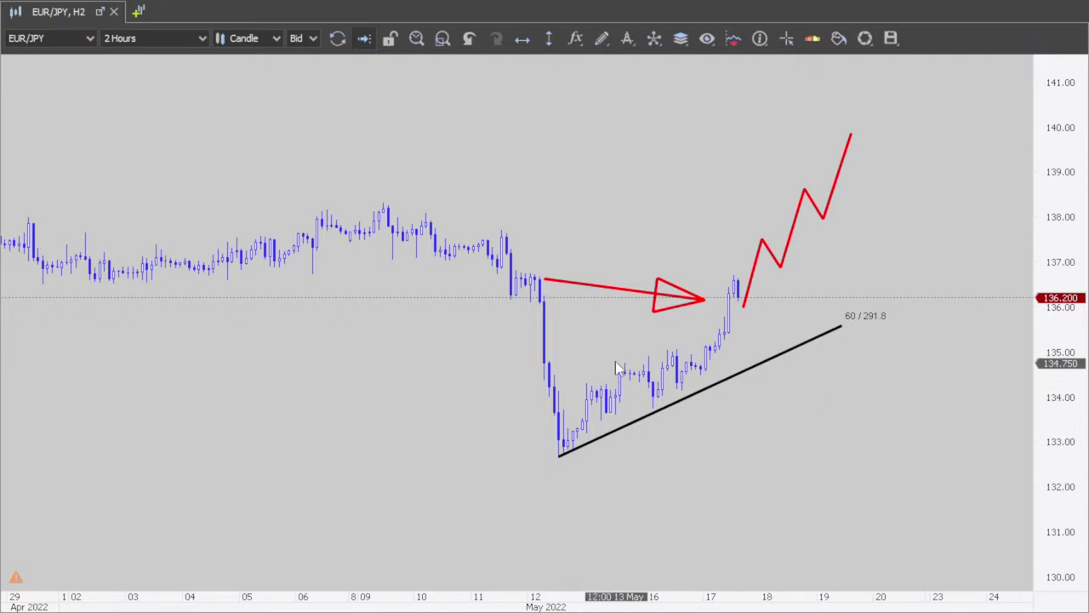
Move the 2-hour chart's red arrow up so its tip is near 137.2, and switch the full-screen view to the daily chart.
{"action": "mouse_move", "coordinate": [605, 285]}
{"action": "left_mouse_down"}
{"action": "mouse_move", "coordinate": [546, 249]}
{"action": "mouse_move", "coordinate": [661, 278]}
{"action": "mouse_move", "coordinate": [219, 195]}
{"action": "mouse_move", "coordinate": [56, 235]}
{"action": "mouse_move", "coordinate": [387, 234]}
{"action": "mouse_move", "coordinate": [629, 351]}
{"action": "mouse_move", "coordinate": [620, 266]}
{"action": "mouse_move", "coordinate": [629, 252]}
{"action": "mouse_move", "coordinate": [625, 271]}
{"action": "mouse_move", "coordinate": [636, 259]}
{"action": "mouse_move", "coordinate": [640, 289]}
{"action": "mouse_move", "coordinate": [638, 244]}
{"action": "left_mouse_up"}
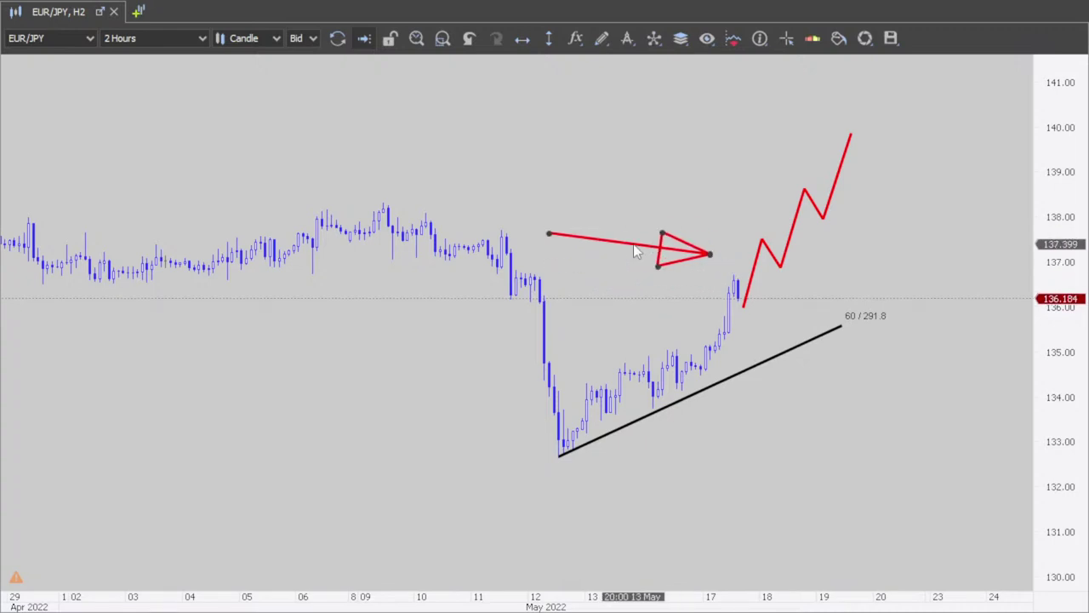
{"action": "right_click", "coordinate": [51, 10]}
{"action": "left_click", "coordinate": [89, 295]}
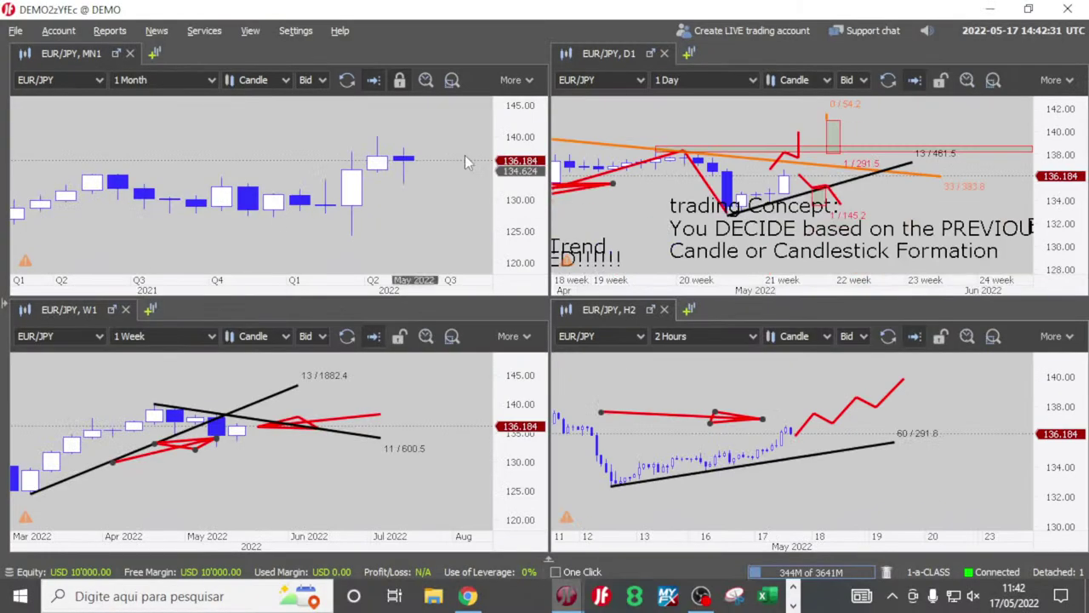
{"action": "right_click", "coordinate": [638, 57]}
{"action": "left_click", "coordinate": [668, 346]}
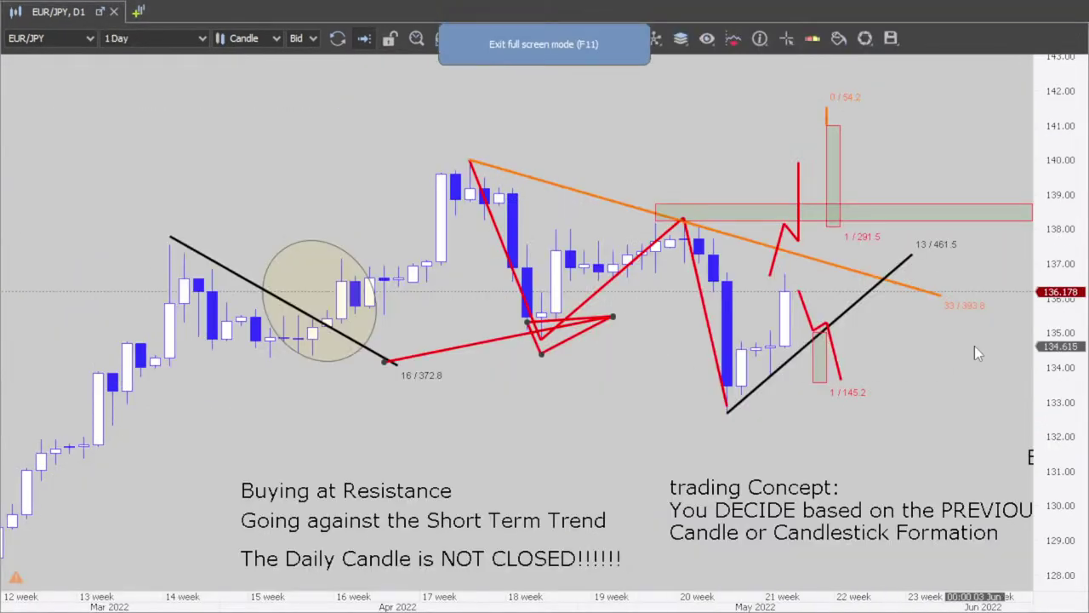
Move the arrow's tip to the large bearish candle and draw a red polyline from about 136.2 to 137.5, down to 137.15 and up to 139.9.
{"action": "mouse_move", "coordinate": [503, 343]}
{"action": "left_mouse_down"}
{"action": "mouse_move", "coordinate": [664, 317]}
{"action": "mouse_move", "coordinate": [659, 332]}
{"action": "mouse_move", "coordinate": [521, 281]}
{"action": "mouse_move", "coordinate": [362, 153]}
{"action": "mouse_move", "coordinate": [375, 253]}
{"action": "mouse_move", "coordinate": [442, 344]}
{"action": "mouse_move", "coordinate": [536, 226]}
{"action": "mouse_move", "coordinate": [618, 360]}
{"action": "mouse_move", "coordinate": [615, 405]}
{"action": "mouse_move", "coordinate": [665, 314]}
{"action": "mouse_move", "coordinate": [466, 298]}
{"action": "mouse_move", "coordinate": [622, 305]}
{"action": "left_mouse_up"}
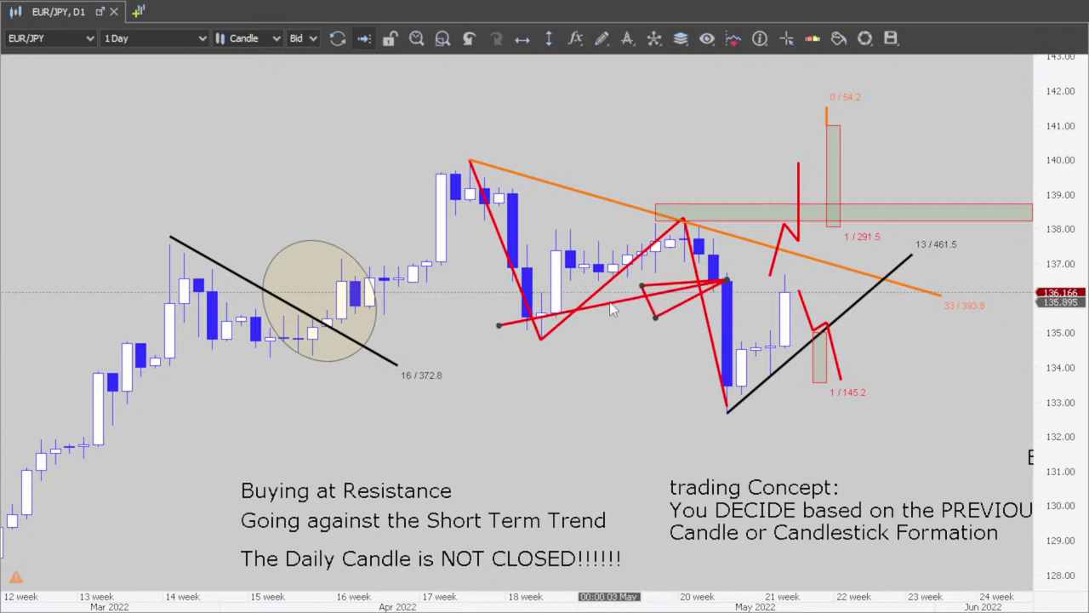
{"action": "left_click", "coordinate": [600, 43]}
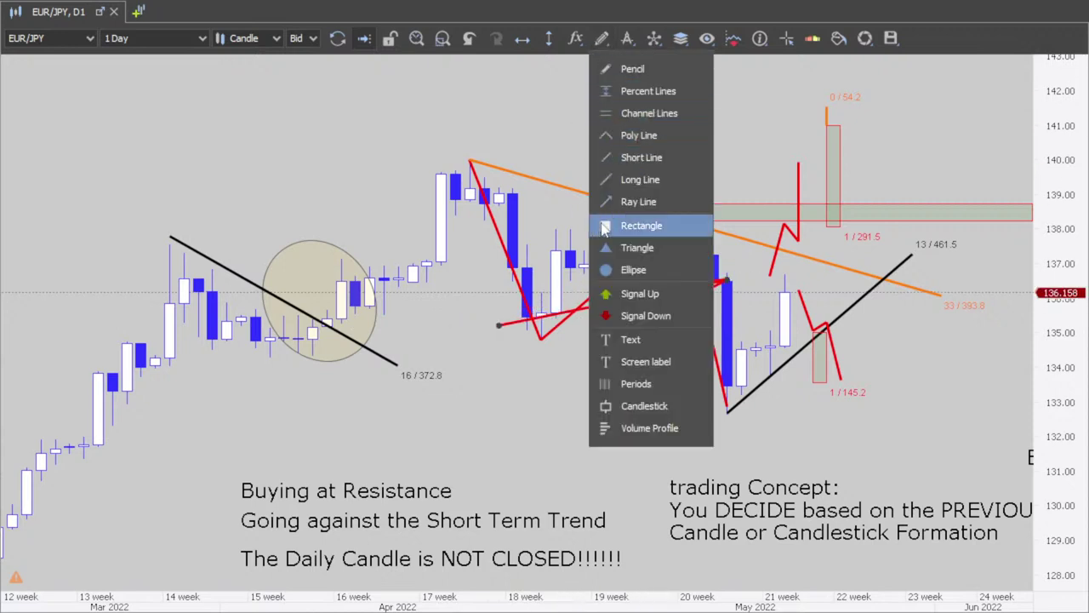
{"action": "left_click", "coordinate": [638, 160]}
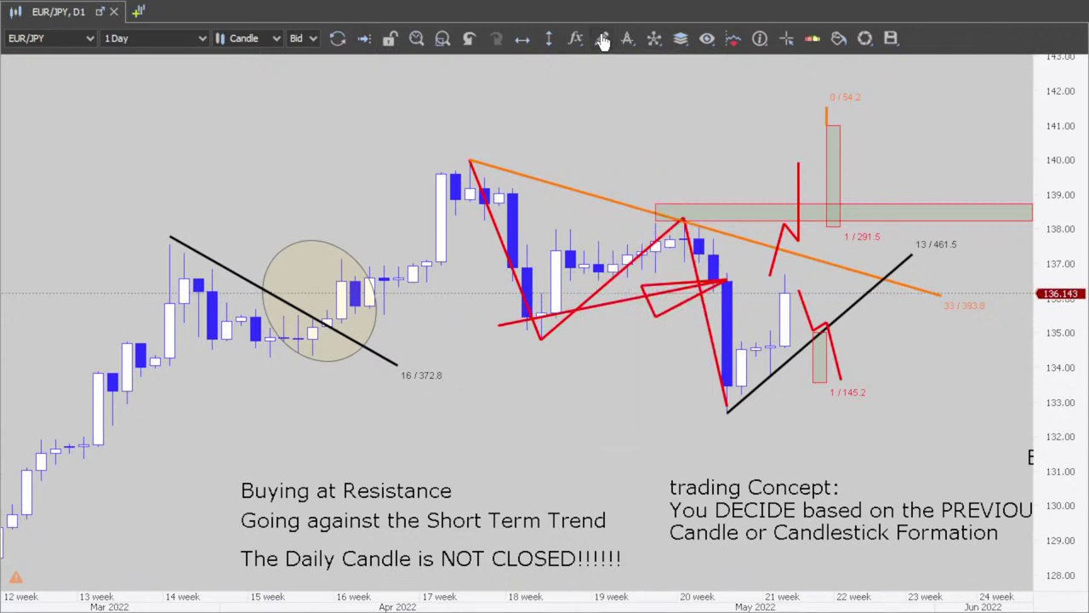
{"action": "left_click", "coordinate": [602, 41]}
{"action": "left_click", "coordinate": [631, 137]}
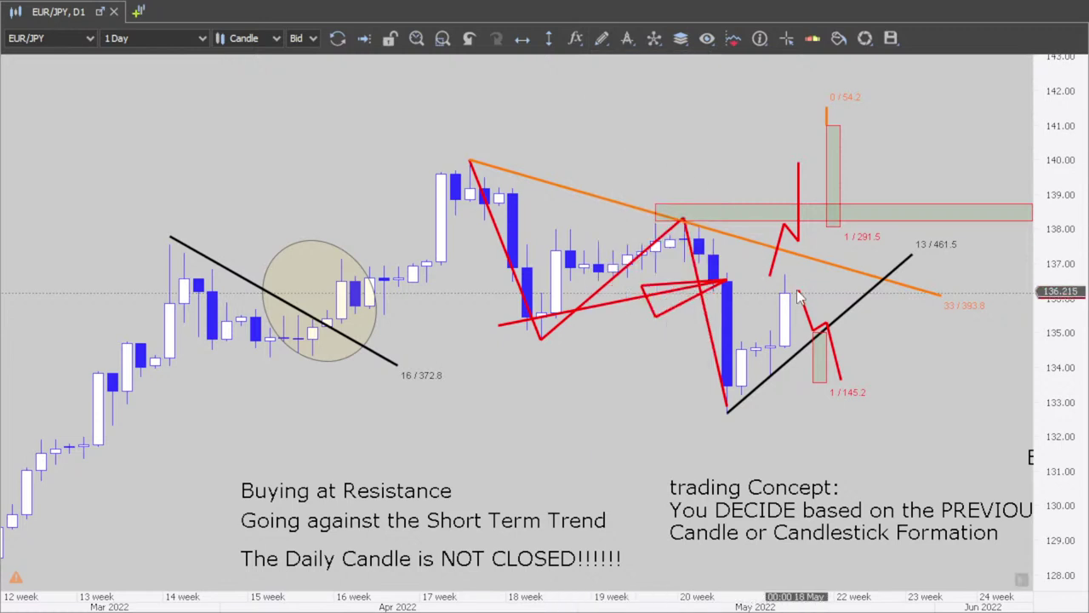
{"action": "double_click", "coordinate": [870, 162]}
Move the daily chart's red arrow so its tip reaches the latest candle near 137.2, and leave the full-screen view.
{"action": "left_click_drag", "start_coordinate": [617, 293], "coordinate": [674, 270]}
{"action": "scroll", "coordinate": [624, 369], "scroll_direction": "down", "scroll_amount": 1}
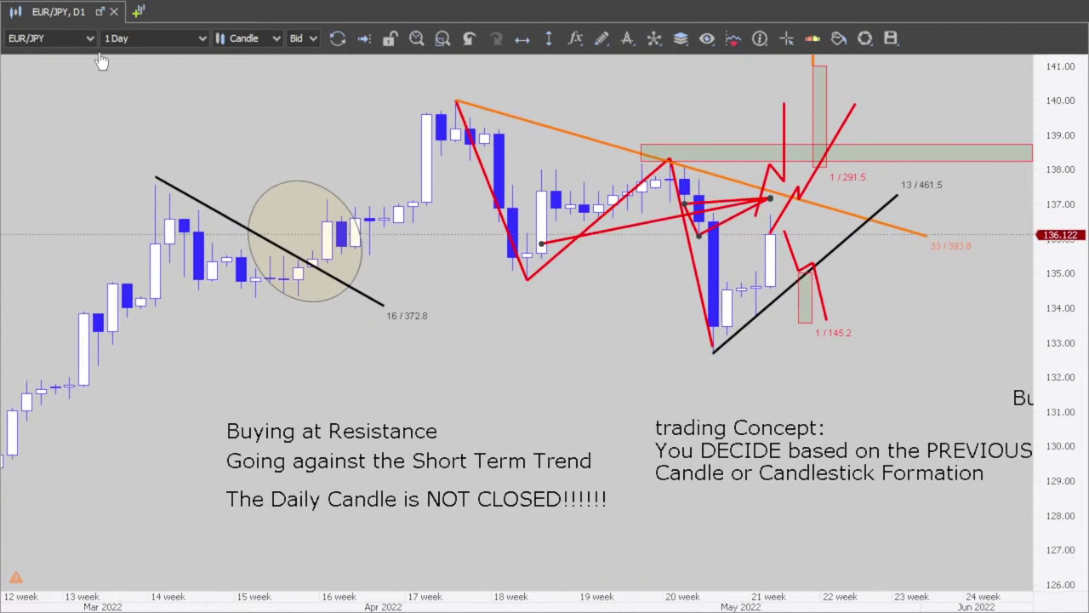
{"action": "right_click", "coordinate": [75, 16]}
{"action": "left_click", "coordinate": [146, 308]}
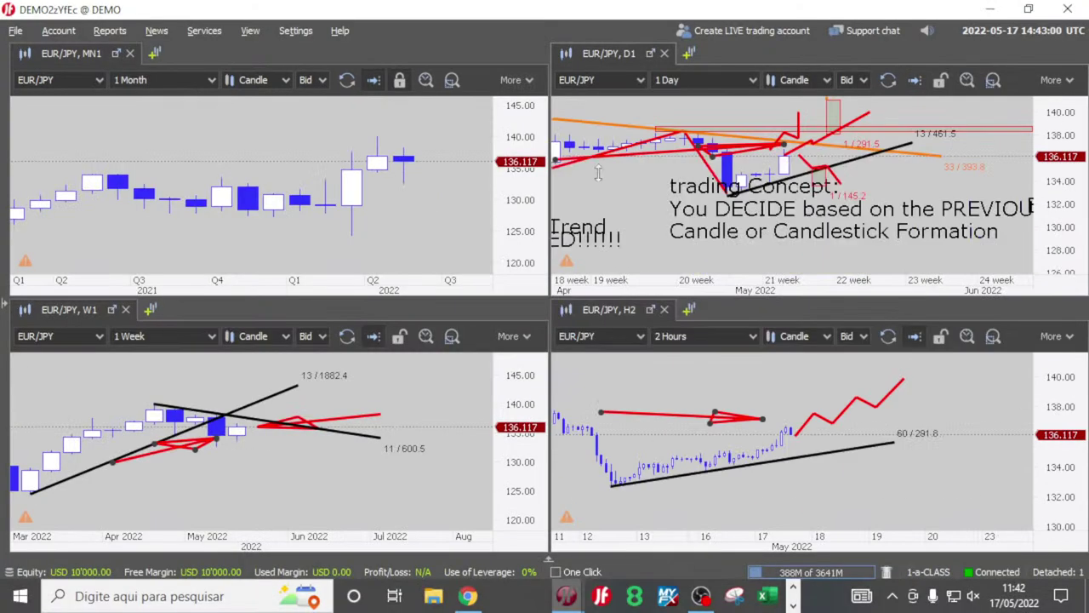
Minimise the trading platform to view the Forex Trading Course 101 slide, and bring the platform back.
{"action": "left_click", "coordinate": [992, 8]}
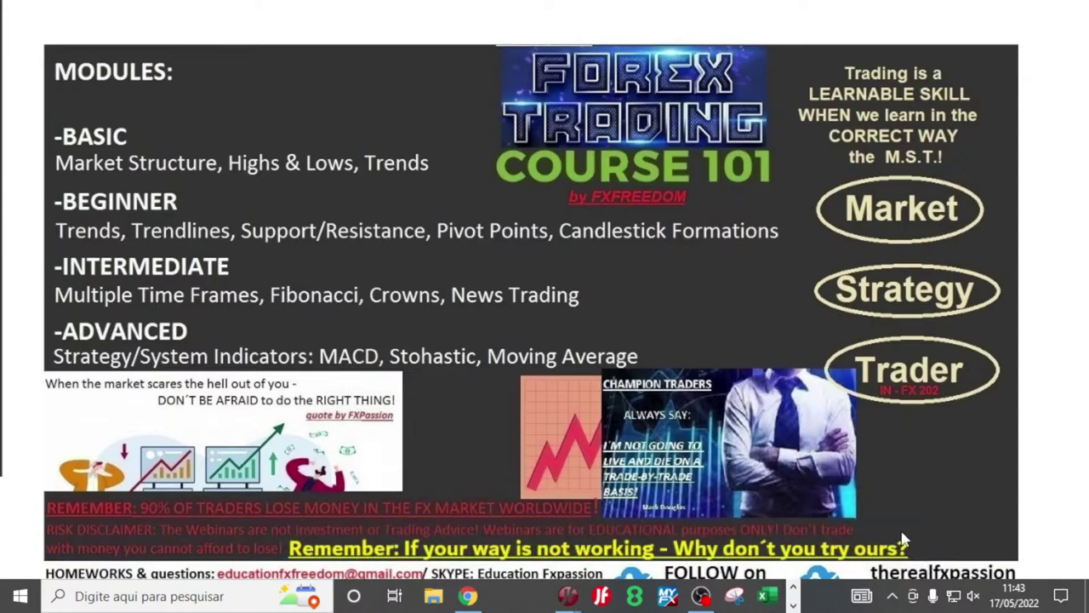
{"action": "left_click", "coordinate": [568, 601]}
{"action": "left_click", "coordinate": [477, 521]}
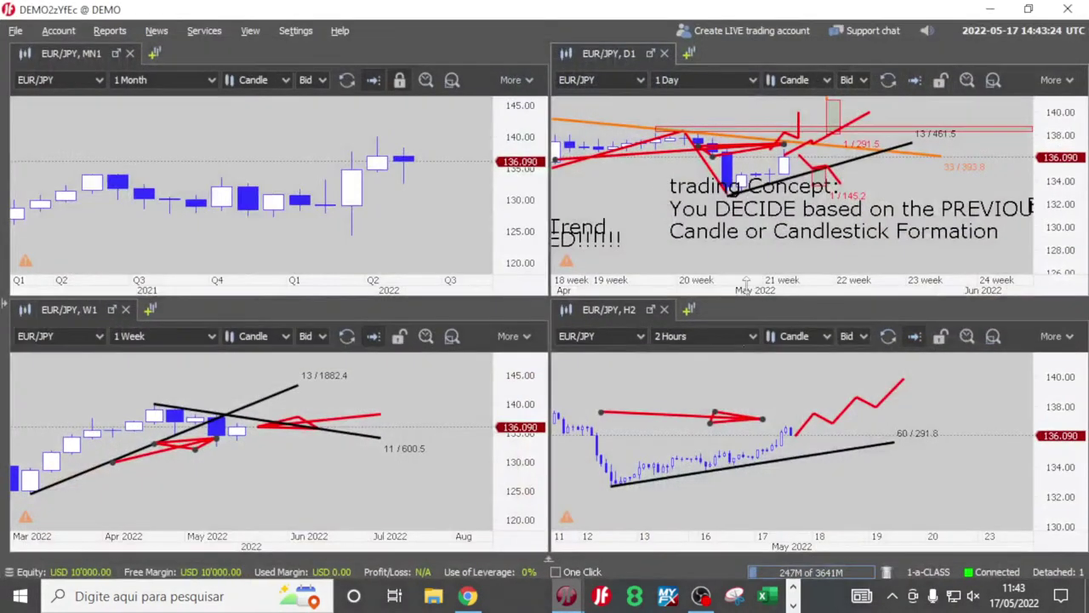
Show the daily chart full screen, move the red arrow's tip back to about 136.4 in the 19-week candles, and leave full screen.
{"action": "right_click", "coordinate": [598, 65]}
{"action": "left_click", "coordinate": [676, 371]}
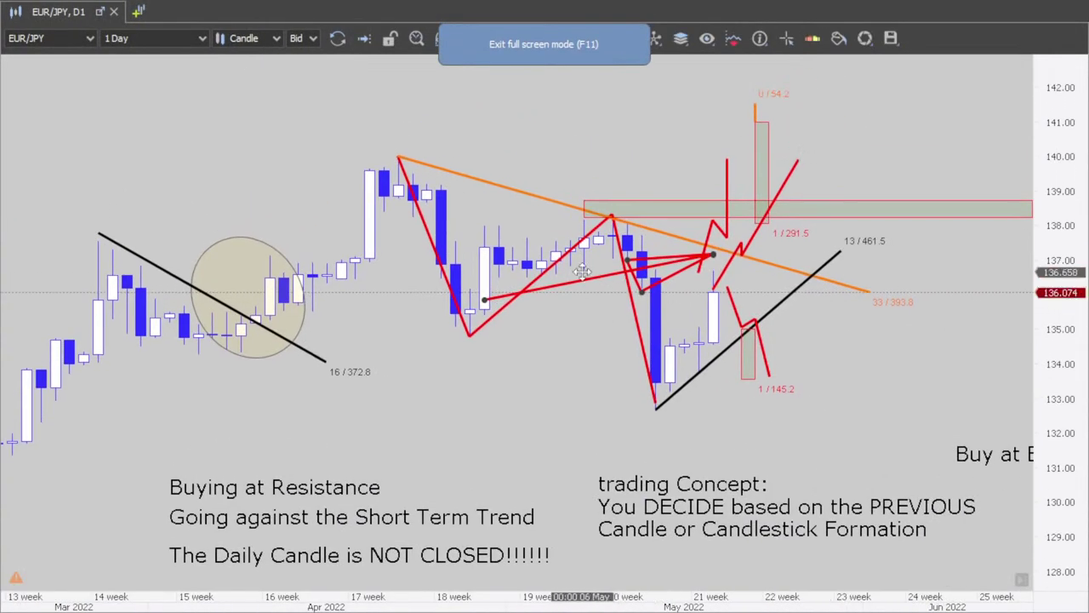
{"action": "mouse_move", "coordinate": [590, 278]}
{"action": "left_mouse_down"}
{"action": "mouse_move", "coordinate": [579, 294]}
{"action": "mouse_move", "coordinate": [584, 374]}
{"action": "mouse_move", "coordinate": [608, 281]}
{"action": "mouse_move", "coordinate": [425, 289]}
{"action": "mouse_move", "coordinate": [426, 310]}
{"action": "mouse_move", "coordinate": [600, 294]}
{"action": "mouse_move", "coordinate": [425, 303]}
{"action": "left_mouse_up"}
{"action": "right_click", "coordinate": [33, 14]}
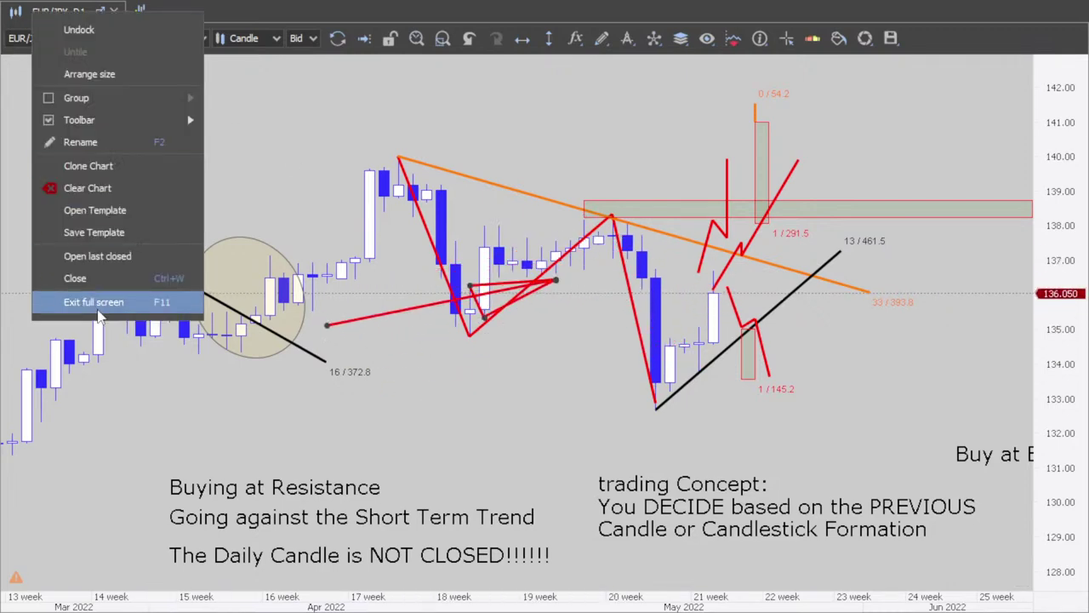
{"action": "left_click", "coordinate": [86, 294]}
Display the 2-hour chart full screen and widen the red arrow's head, with its corners at about 138.4 and 136.6.
{"action": "right_click", "coordinate": [613, 314]}
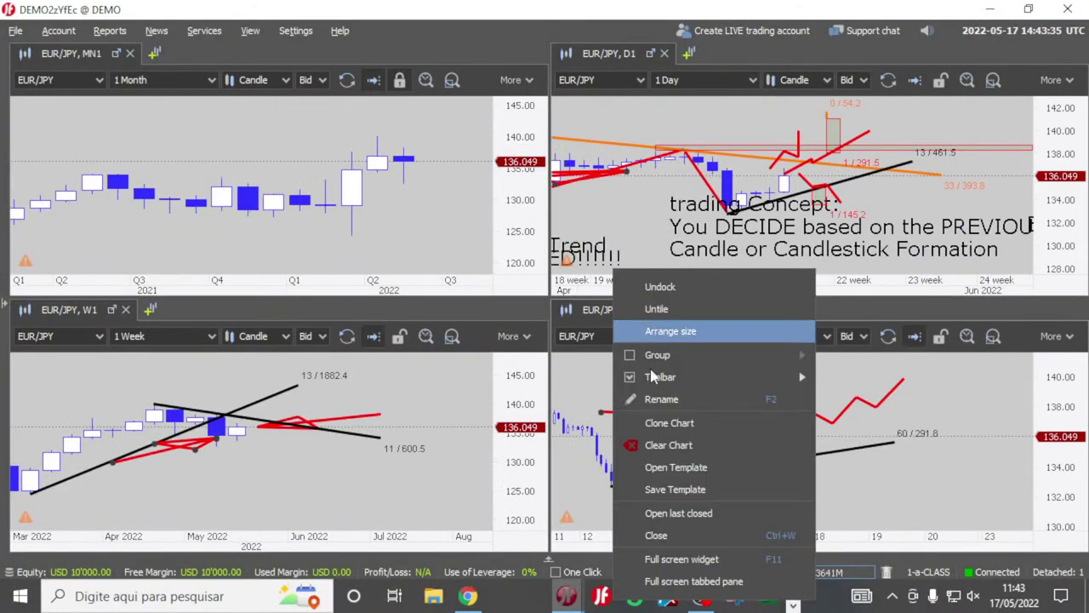
{"action": "left_click", "coordinate": [696, 584]}
{"action": "mouse_move", "coordinate": [670, 245]}
{"action": "left_mouse_down"}
{"action": "mouse_move", "coordinate": [694, 280]}
{"action": "mouse_move", "coordinate": [667, 320]}
{"action": "mouse_move", "coordinate": [679, 328]}
{"action": "mouse_move", "coordinate": [675, 310]}
{"action": "mouse_move", "coordinate": [699, 297]}
{"action": "mouse_move", "coordinate": [733, 206]}
{"action": "mouse_move", "coordinate": [668, 262]}
{"action": "mouse_move", "coordinate": [671, 242]}
{"action": "left_mouse_up"}
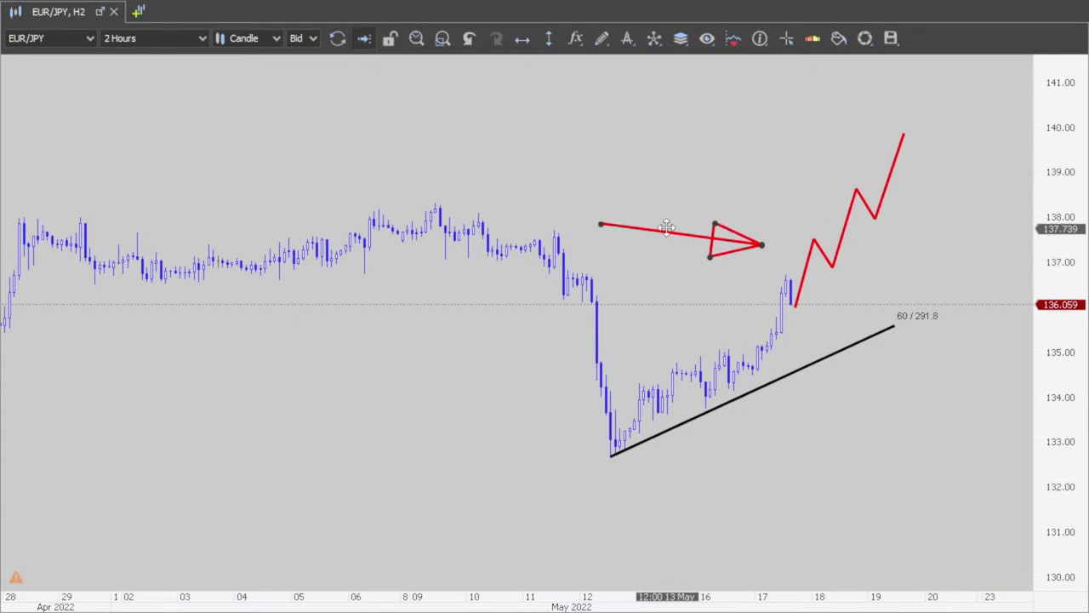
{"action": "left_click_drag", "start_coordinate": [714, 225], "coordinate": [696, 201]}
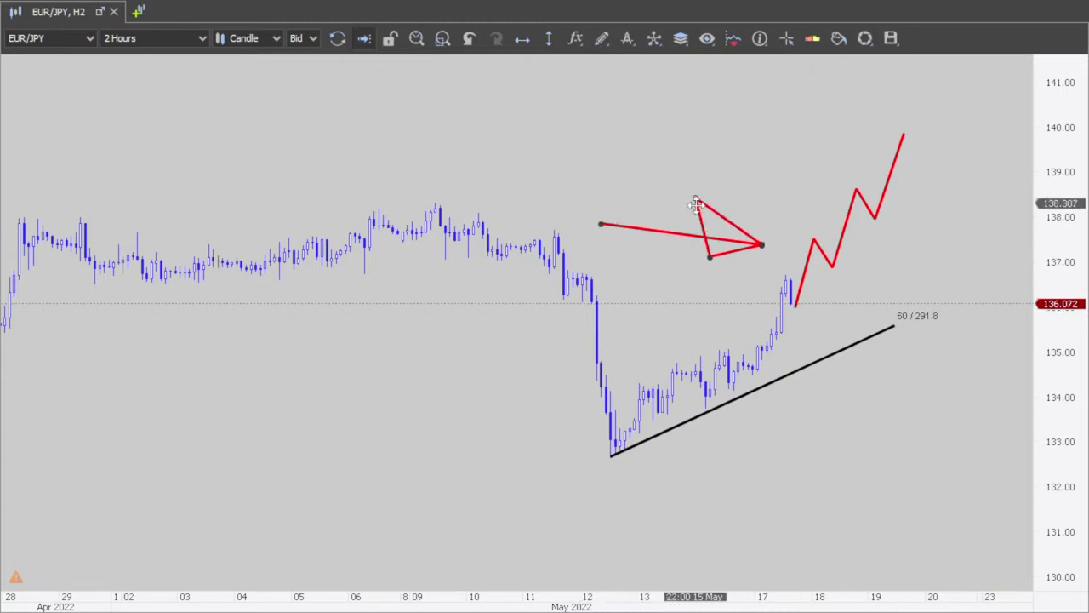
{"action": "left_click_drag", "start_coordinate": [709, 255], "coordinate": [691, 278]}
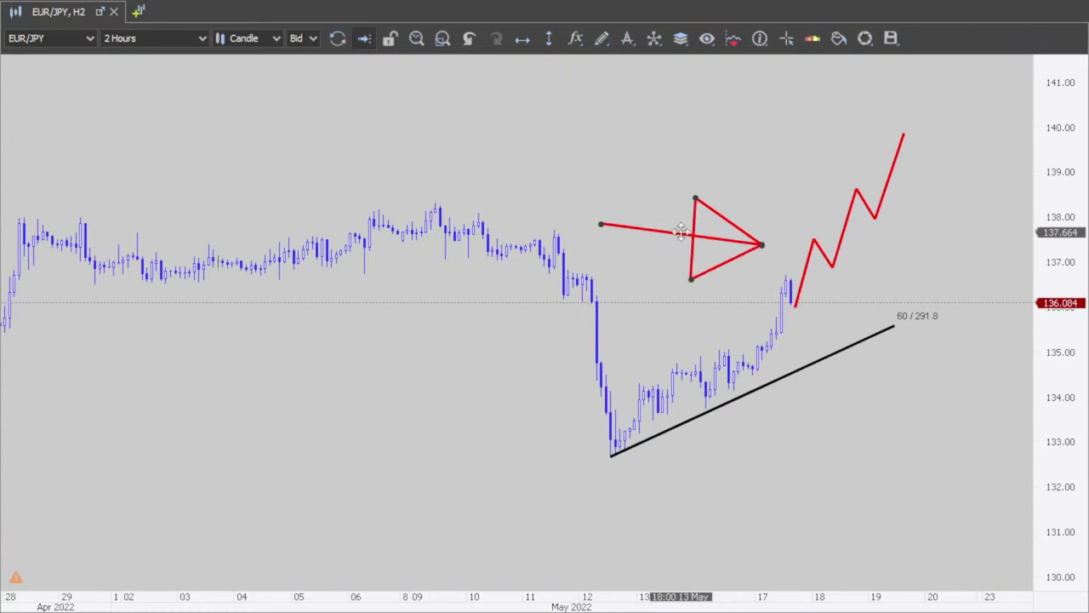
Reposition the 2-hour chart's red arrow so its tip sits at about 136.7 just before the latest candles, and leave full screen.
{"action": "mouse_move", "coordinate": [681, 239]}
{"action": "left_mouse_down"}
{"action": "mouse_move", "coordinate": [63, 286]}
{"action": "mouse_move", "coordinate": [482, 316]}
{"action": "mouse_move", "coordinate": [691, 306]}
{"action": "mouse_move", "coordinate": [390, 197]}
{"action": "mouse_move", "coordinate": [613, 237]}
{"action": "mouse_move", "coordinate": [509, 247]}
{"action": "mouse_move", "coordinate": [641, 242]}
{"action": "mouse_move", "coordinate": [292, 346]}
{"action": "mouse_move", "coordinate": [246, 329]}
{"action": "mouse_move", "coordinate": [397, 202]}
{"action": "mouse_move", "coordinate": [500, 361]}
{"action": "mouse_move", "coordinate": [719, 292]}
{"action": "mouse_move", "coordinate": [737, 217]}
{"action": "mouse_move", "coordinate": [666, 284]}
{"action": "mouse_move", "coordinate": [702, 293]}
{"action": "mouse_move", "coordinate": [719, 274]}
{"action": "mouse_move", "coordinate": [689, 291]}
{"action": "mouse_move", "coordinate": [685, 316]}
{"action": "mouse_move", "coordinate": [728, 260]}
{"action": "mouse_move", "coordinate": [701, 285]}
{"action": "mouse_move", "coordinate": [723, 260]}
{"action": "mouse_move", "coordinate": [671, 259]}
{"action": "mouse_move", "coordinate": [721, 282]}
{"action": "mouse_move", "coordinate": [708, 214]}
{"action": "mouse_move", "coordinate": [701, 270]}
{"action": "mouse_move", "coordinate": [713, 254]}
{"action": "mouse_move", "coordinate": [694, 233]}
{"action": "left_mouse_up"}
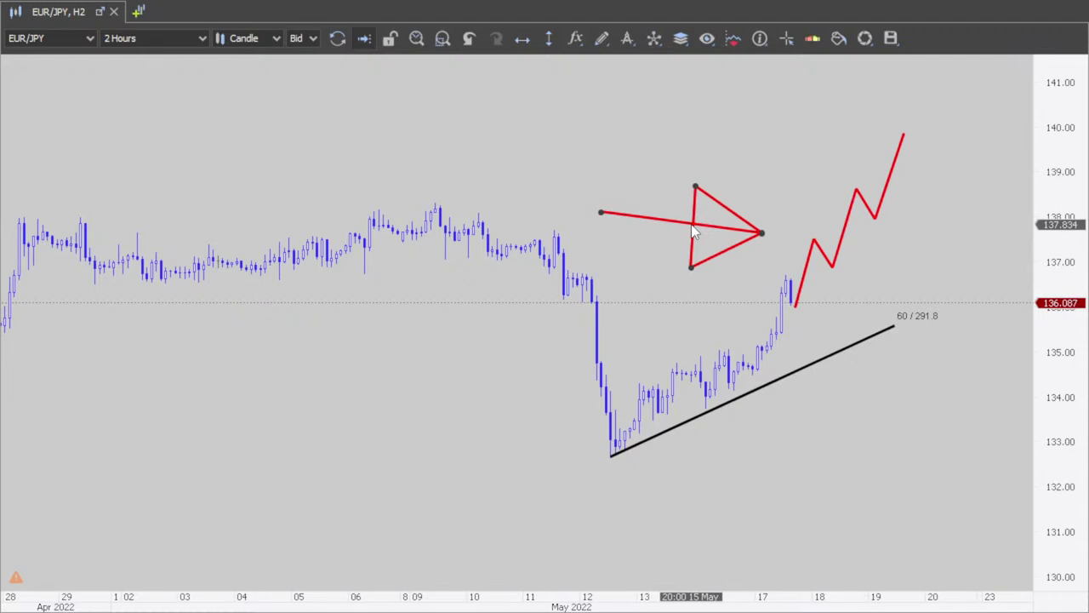
{"action": "mouse_move", "coordinate": [693, 223]}
{"action": "left_mouse_down"}
{"action": "mouse_move", "coordinate": [688, 291]}
{"action": "mouse_move", "coordinate": [704, 277]}
{"action": "mouse_move", "coordinate": [691, 276]}
{"action": "mouse_move", "coordinate": [699, 319]}
{"action": "mouse_move", "coordinate": [746, 246]}
{"action": "mouse_move", "coordinate": [767, 169]}
{"action": "mouse_move", "coordinate": [701, 317]}
{"action": "mouse_move", "coordinate": [760, 188]}
{"action": "mouse_move", "coordinate": [657, 220]}
{"action": "left_mouse_up"}
{"action": "mouse_move", "coordinate": [653, 180]}
{"action": "left_mouse_down"}
{"action": "mouse_move", "coordinate": [782, 252]}
{"action": "mouse_move", "coordinate": [653, 248]}
{"action": "left_mouse_up"}
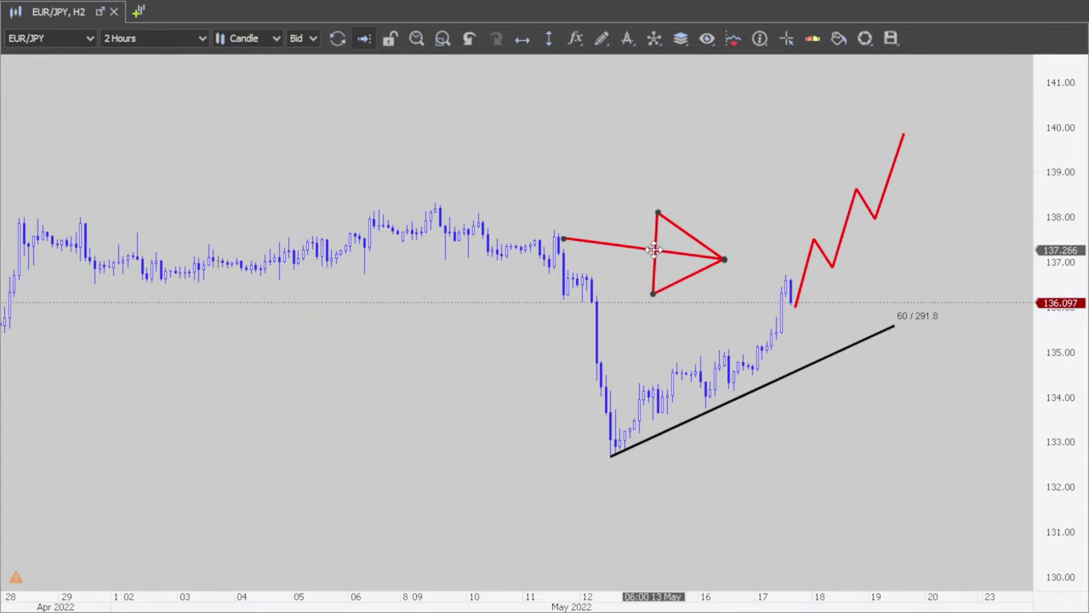
{"action": "mouse_move", "coordinate": [653, 249]}
{"action": "left_mouse_down"}
{"action": "mouse_move", "coordinate": [659, 315]}
{"action": "mouse_move", "coordinate": [764, 253]}
{"action": "mouse_move", "coordinate": [592, 247]}
{"action": "mouse_move", "coordinate": [677, 277]}
{"action": "mouse_move", "coordinate": [784, 271]}
{"action": "mouse_move", "coordinate": [711, 281]}
{"action": "left_mouse_up"}
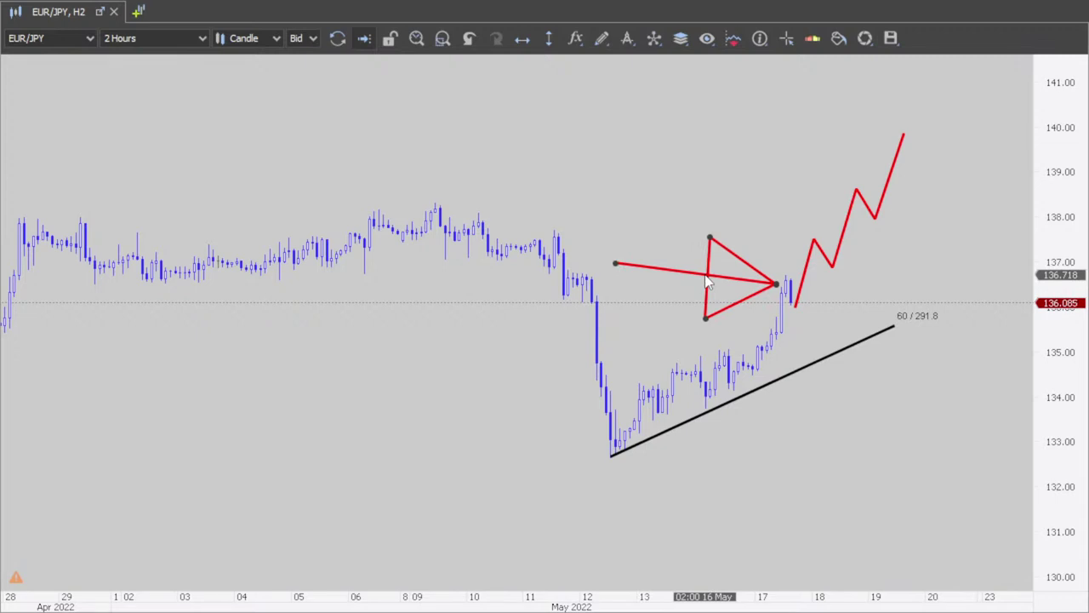
{"action": "mouse_move", "coordinate": [707, 283]}
{"action": "left_mouse_down"}
{"action": "mouse_move", "coordinate": [674, 277]}
{"action": "mouse_move", "coordinate": [719, 277]}
{"action": "mouse_move", "coordinate": [742, 264]}
{"action": "mouse_move", "coordinate": [679, 270]}
{"action": "left_mouse_up"}
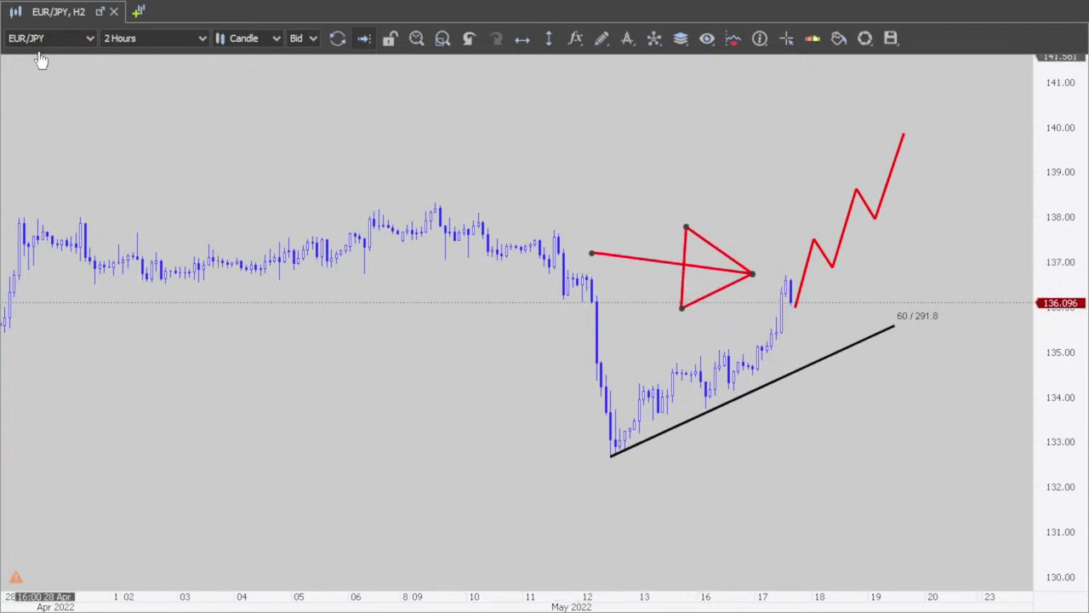
{"action": "right_click", "coordinate": [39, 18]}
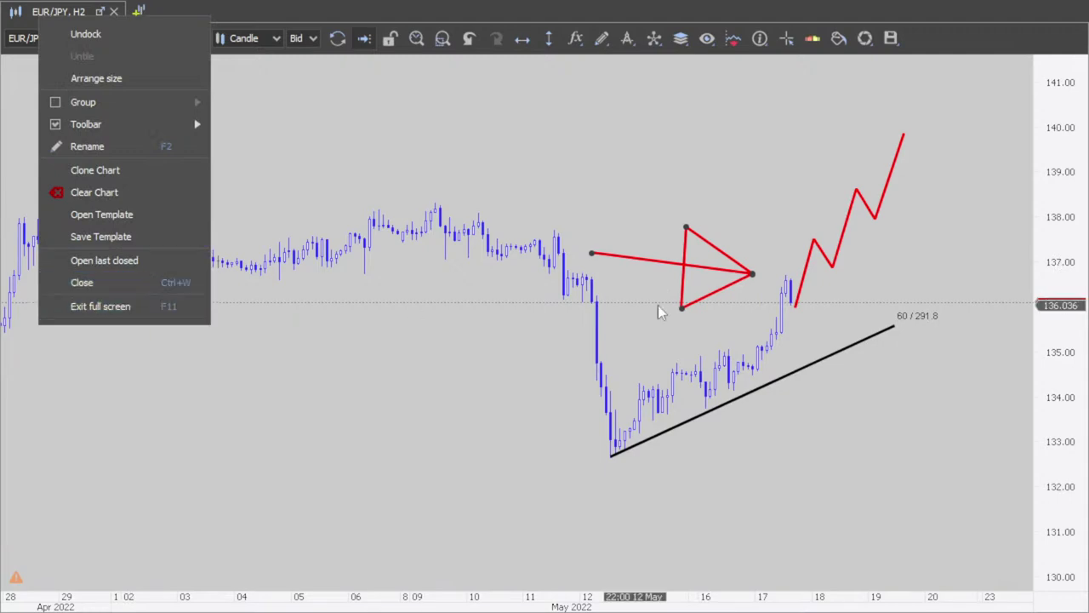
{"action": "left_click", "coordinate": [118, 311]}
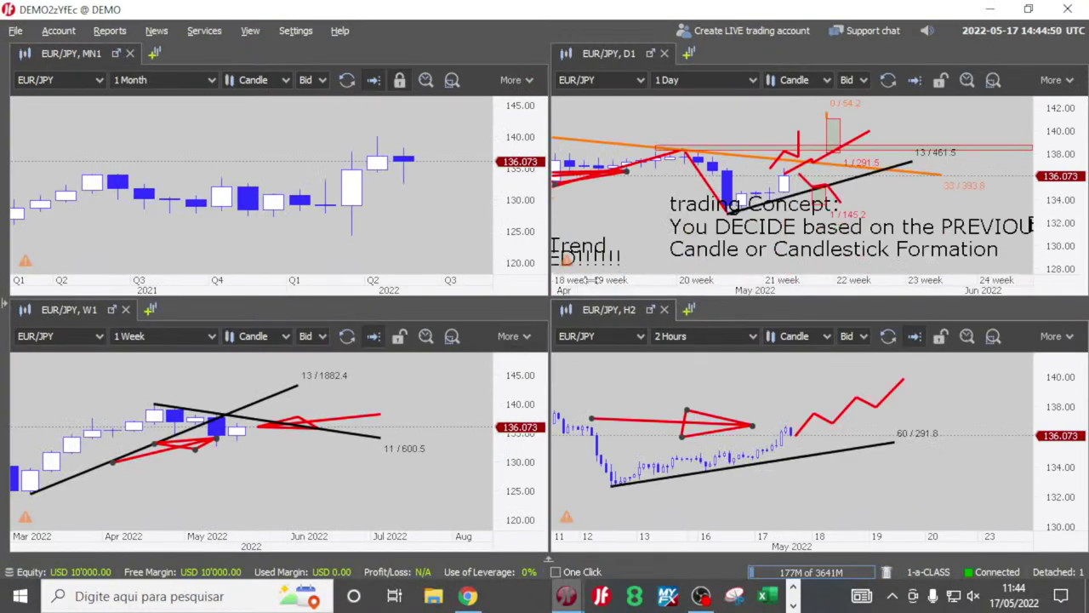
Enlarge the weekly chart's candles and display the monthly chart full screen with free space after the latest candle.
{"action": "left_click_drag", "start_coordinate": [318, 432], "coordinate": [337, 468]}
{"action": "left_click_drag", "start_coordinate": [514, 483], "coordinate": [514, 506]}
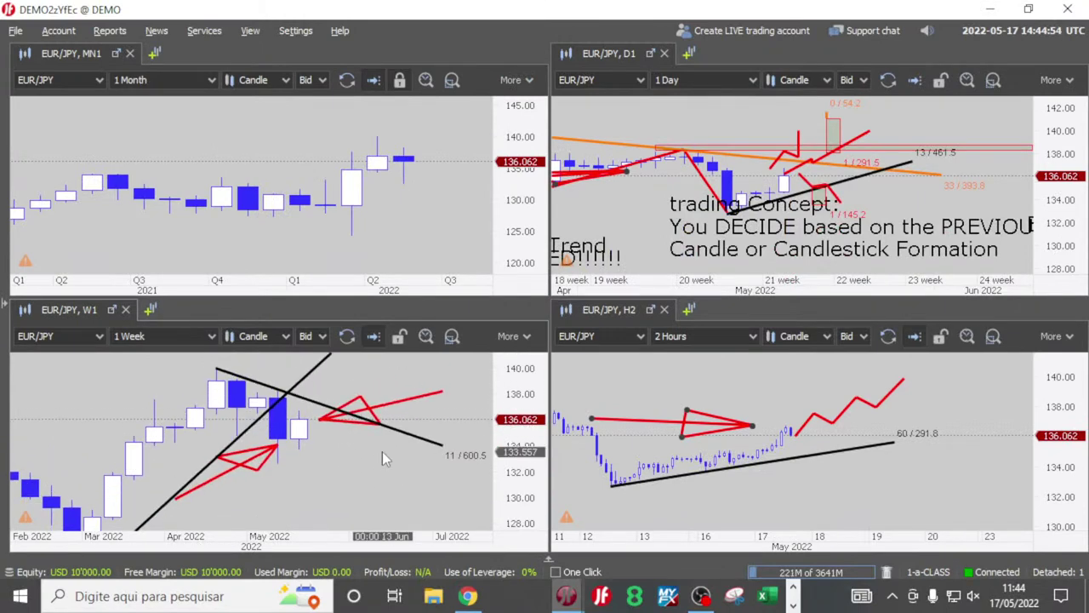
{"action": "right_click", "coordinate": [72, 46]}
{"action": "left_click", "coordinate": [162, 358]}
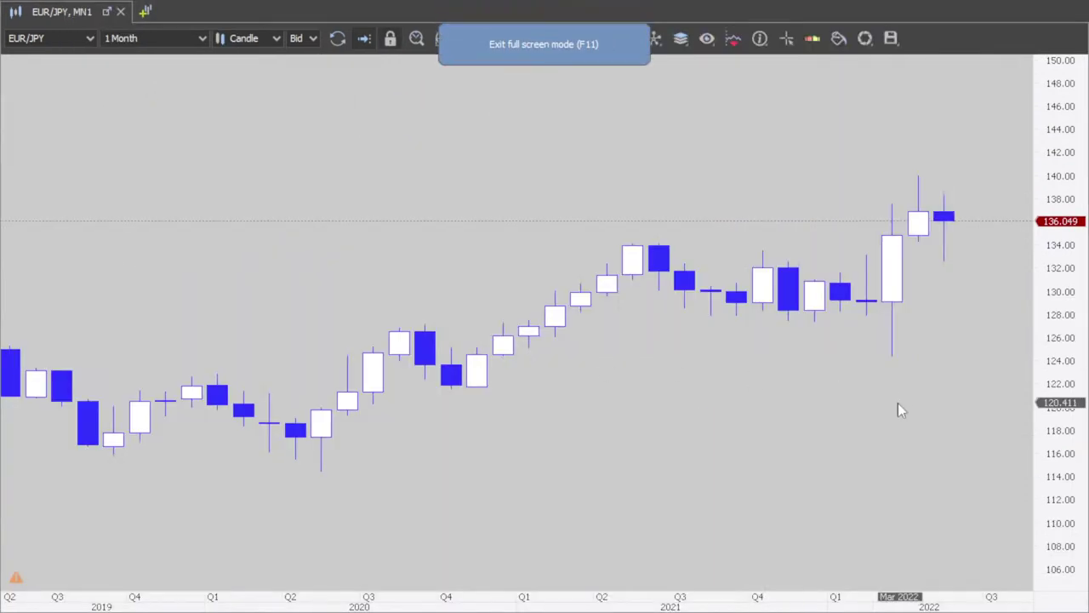
{"action": "left_click_drag", "start_coordinate": [882, 419], "coordinate": [764, 415]}
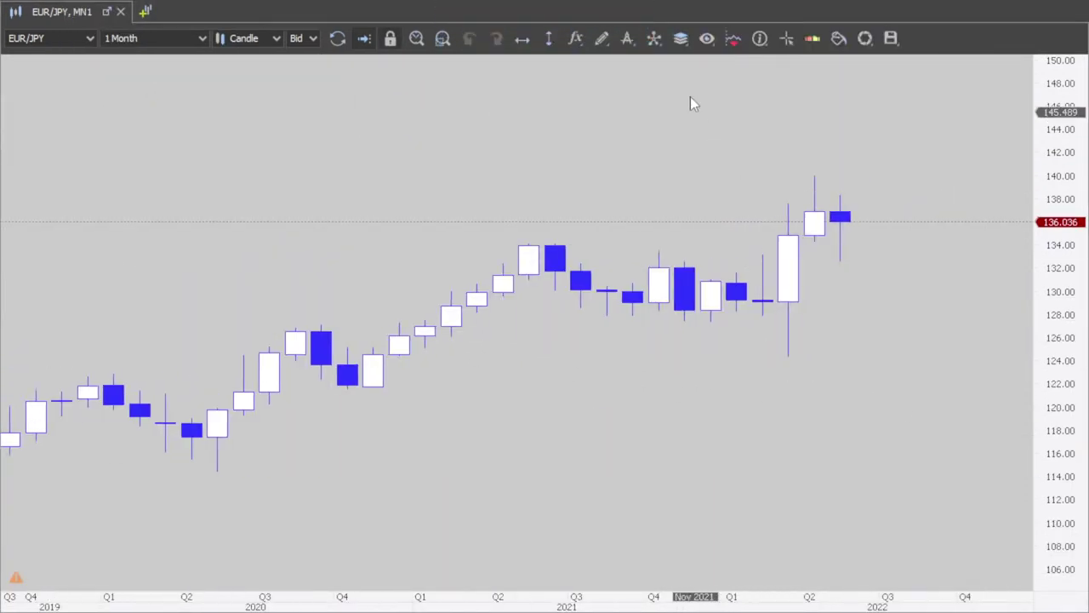
Draw a red polyline arrow on the monthly chart from about 147 down to a tip at about 138 beside the latest candle.
{"action": "left_click", "coordinate": [602, 43]}
{"action": "left_click", "coordinate": [640, 139]}
{"action": "left_click", "coordinate": [995, 99]}
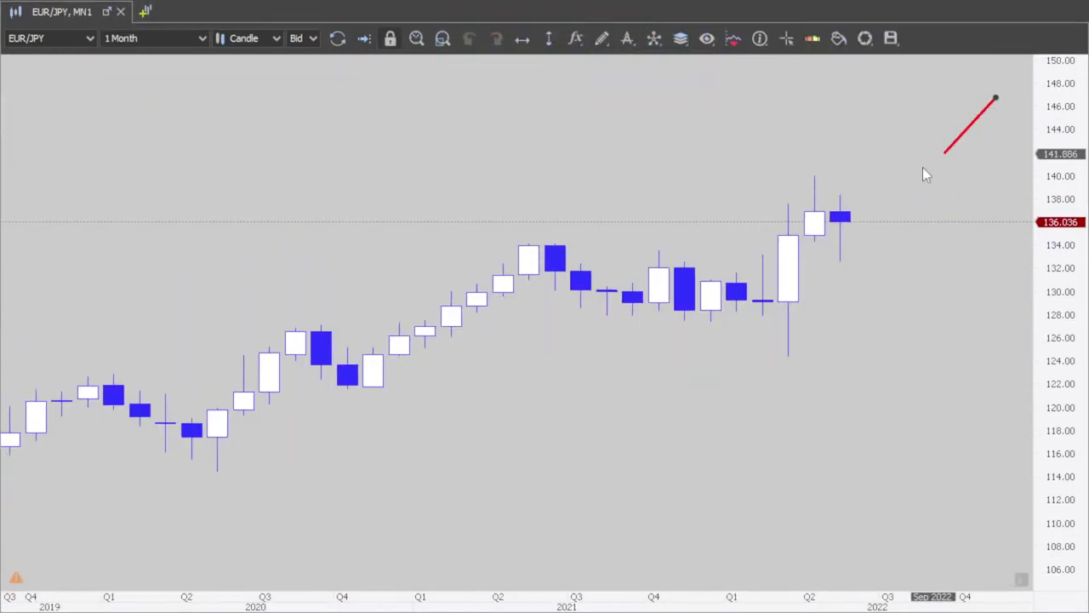
{"action": "left_click", "coordinate": [871, 199]}
{"action": "left_click", "coordinate": [892, 138]}
{"action": "left_click", "coordinate": [917, 176]}
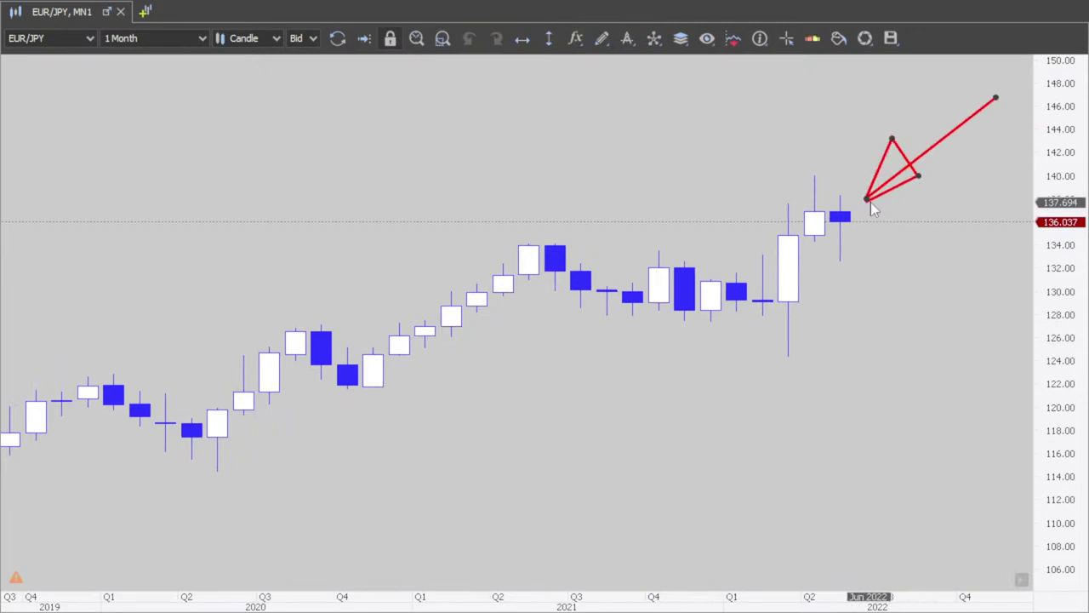
{"action": "left_click", "coordinate": [869, 201]}
Draw a second red polyline arrow from about 147.6 down to the March 2022 candle's high, and leave full screen.
{"action": "left_click", "coordinate": [602, 42]}
{"action": "left_click", "coordinate": [595, 153]}
{"action": "left_click", "coordinate": [607, 87]}
{"action": "left_click", "coordinate": [789, 204]}
{"action": "left_click", "coordinate": [762, 123]}
{"action": "left_click", "coordinate": [737, 202]}
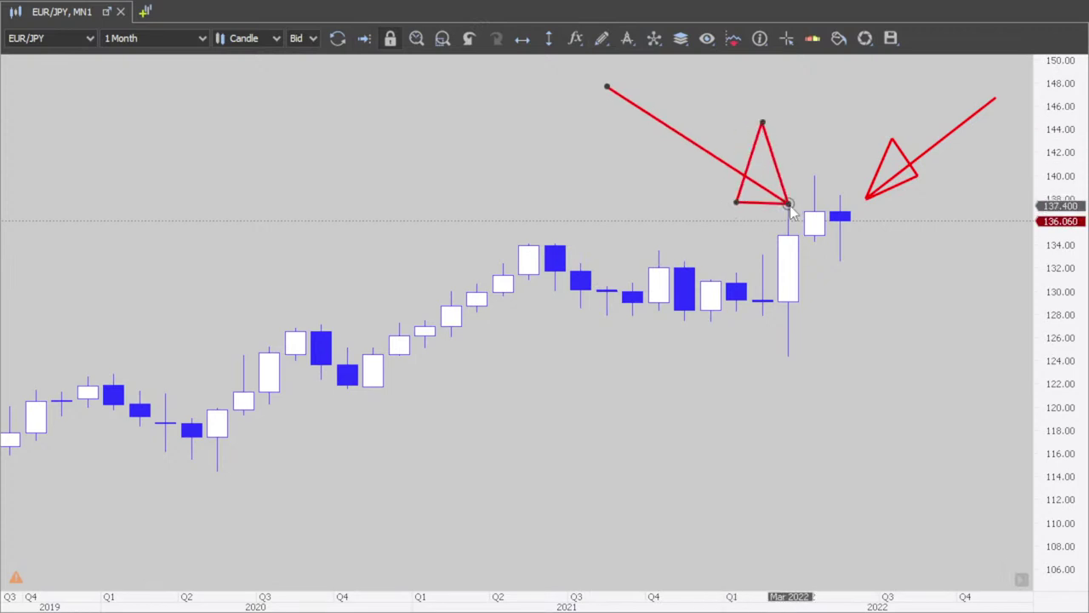
{"action": "left_click", "coordinate": [789, 205]}
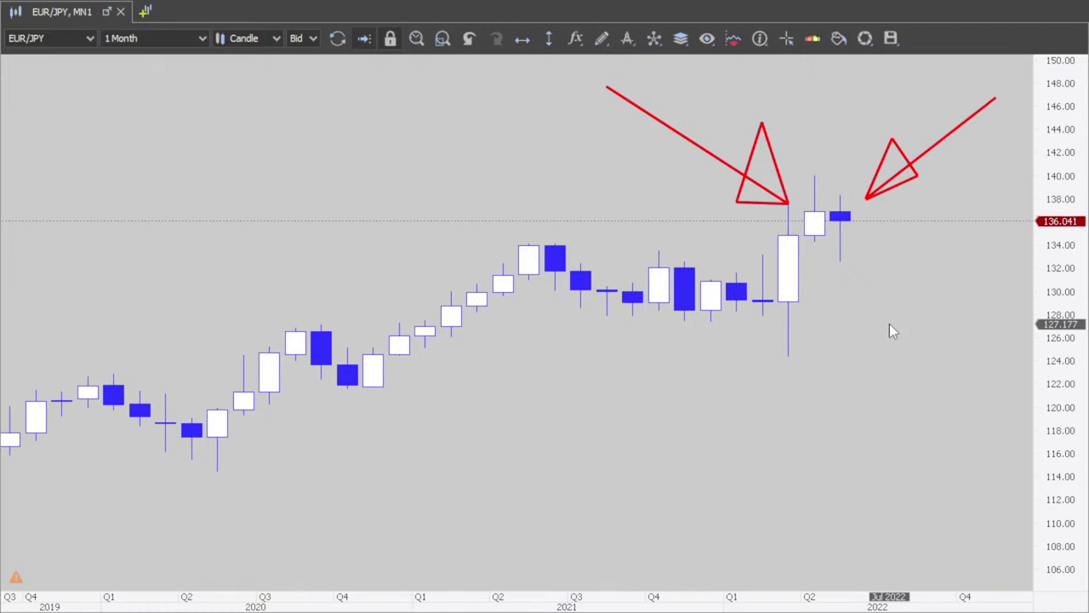
{"action": "right_click", "coordinate": [56, 12]}
{"action": "left_click", "coordinate": [116, 298]}
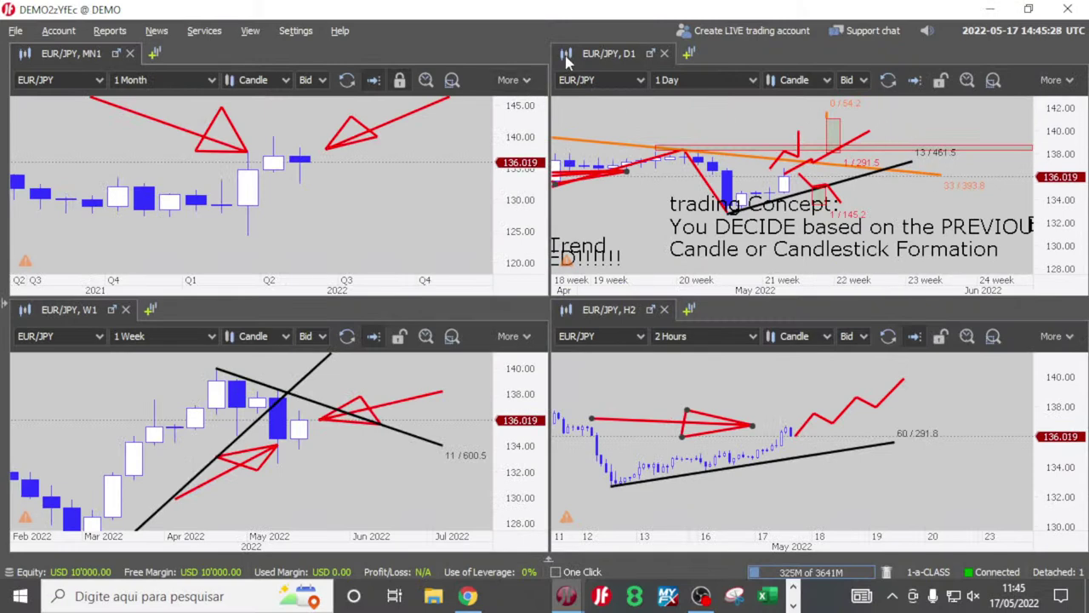
Display the daily chart full screen and move the red arrow so its tip lies at about 135.5 in the latest candle.
{"action": "right_click", "coordinate": [619, 56]}
{"action": "left_click", "coordinate": [681, 362]}
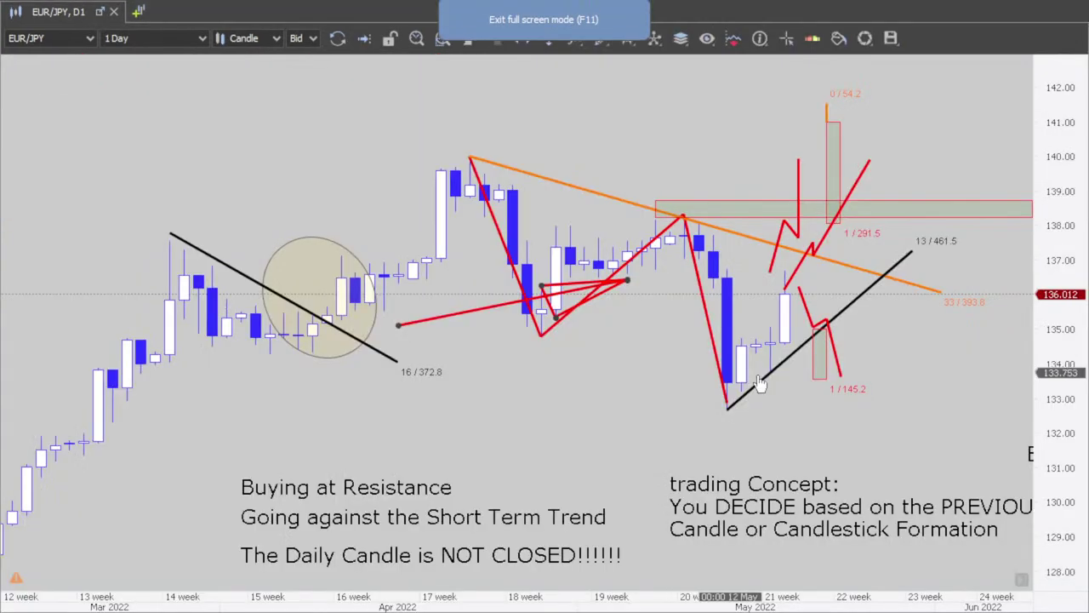
{"action": "left_click_drag", "start_coordinate": [479, 308], "coordinate": [646, 368]}
{"action": "scroll", "coordinate": [825, 396], "scroll_direction": "up", "scroll_amount": 4}
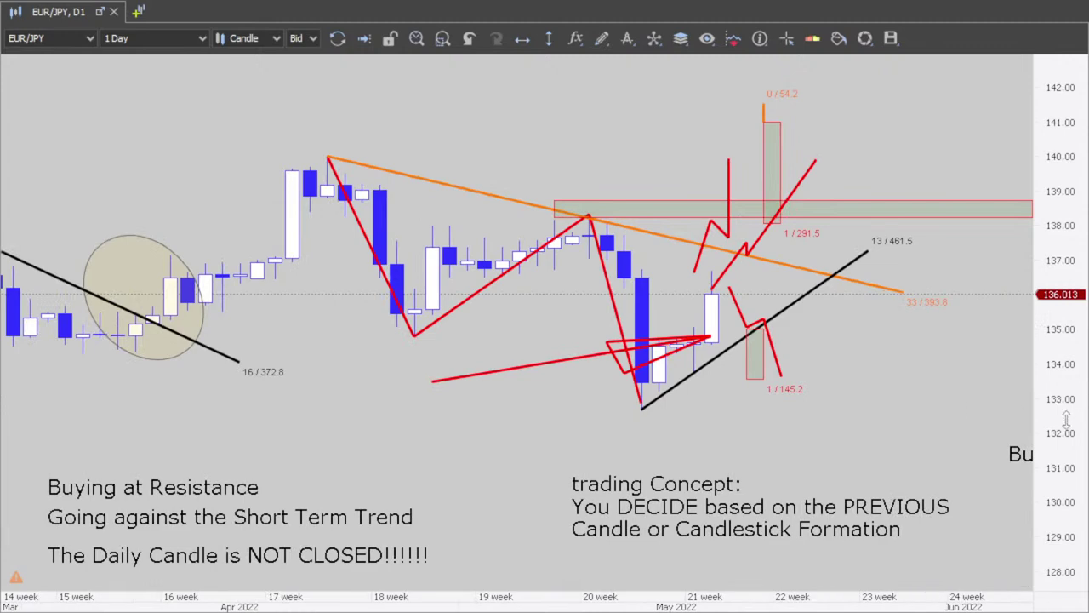
{"action": "left_click_drag", "start_coordinate": [1054, 358], "coordinate": [1054, 290]}
{"action": "scroll", "coordinate": [859, 441], "scroll_direction": "up", "scroll_amount": 5}
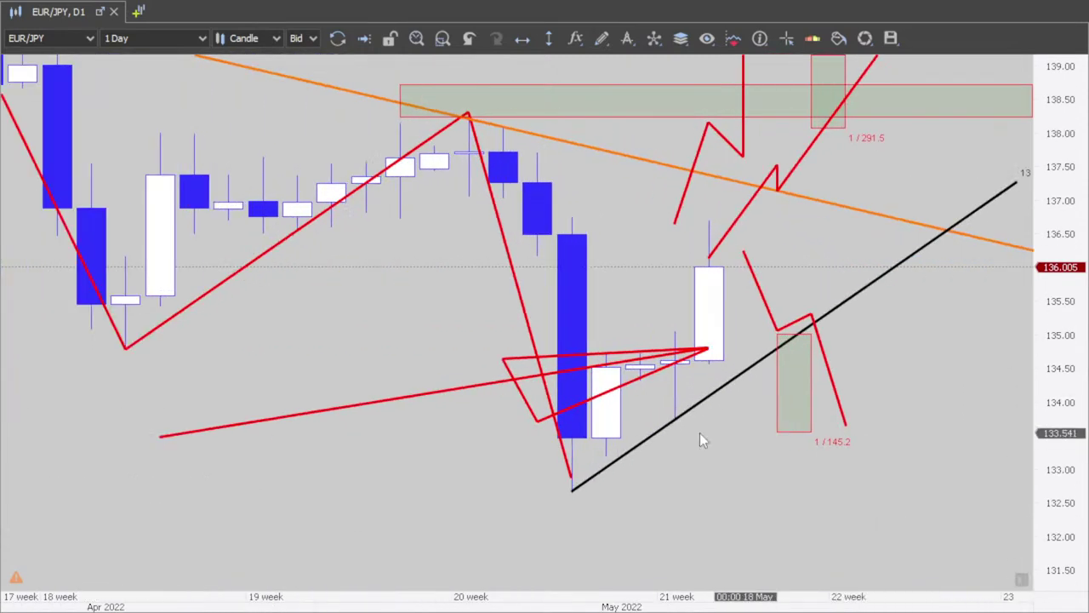
{"action": "left_click_drag", "start_coordinate": [444, 397], "coordinate": [443, 350]}
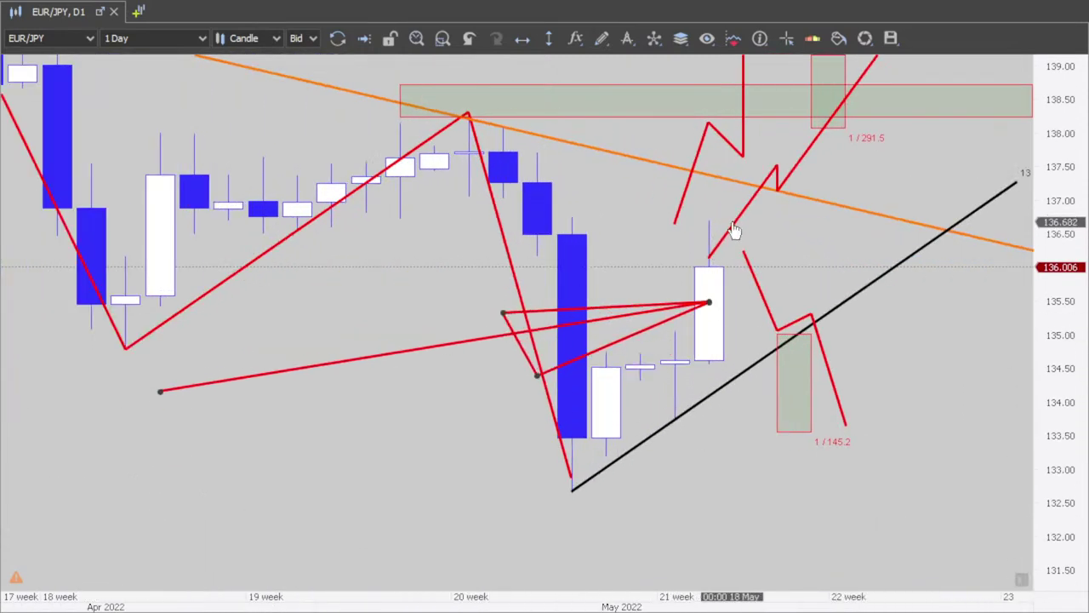
Shift the rising projected path to start at about 136.7 and straighten the arrow's head with corners at about 135.6 and 134.2.
{"action": "key", "text": "ctrl+z"}
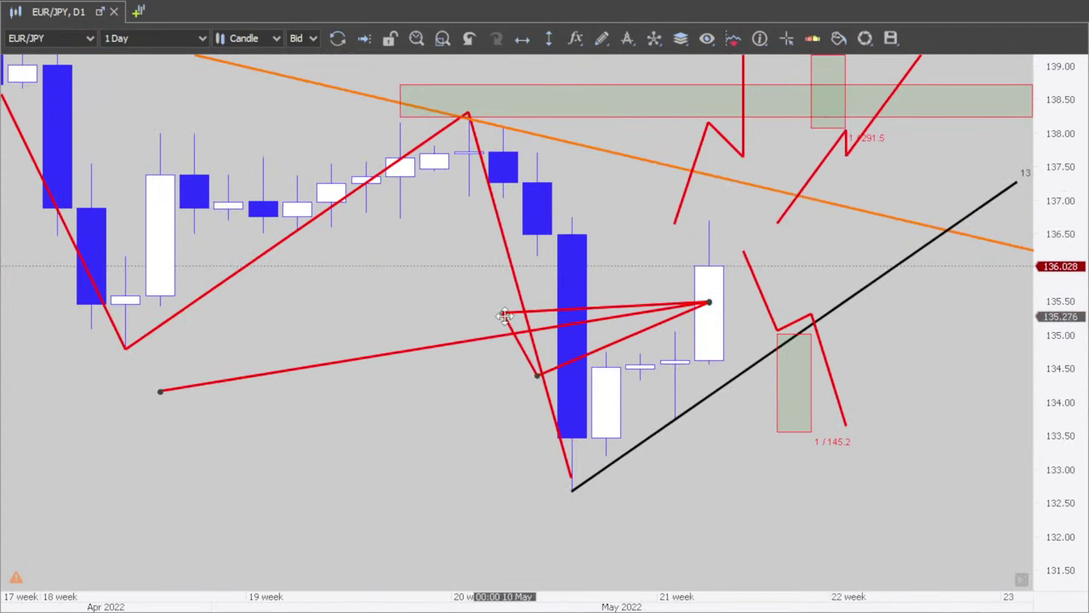
{"action": "left_click_drag", "start_coordinate": [504, 316], "coordinate": [503, 298]}
{"action": "left_click_drag", "start_coordinate": [537, 374], "coordinate": [503, 390]}
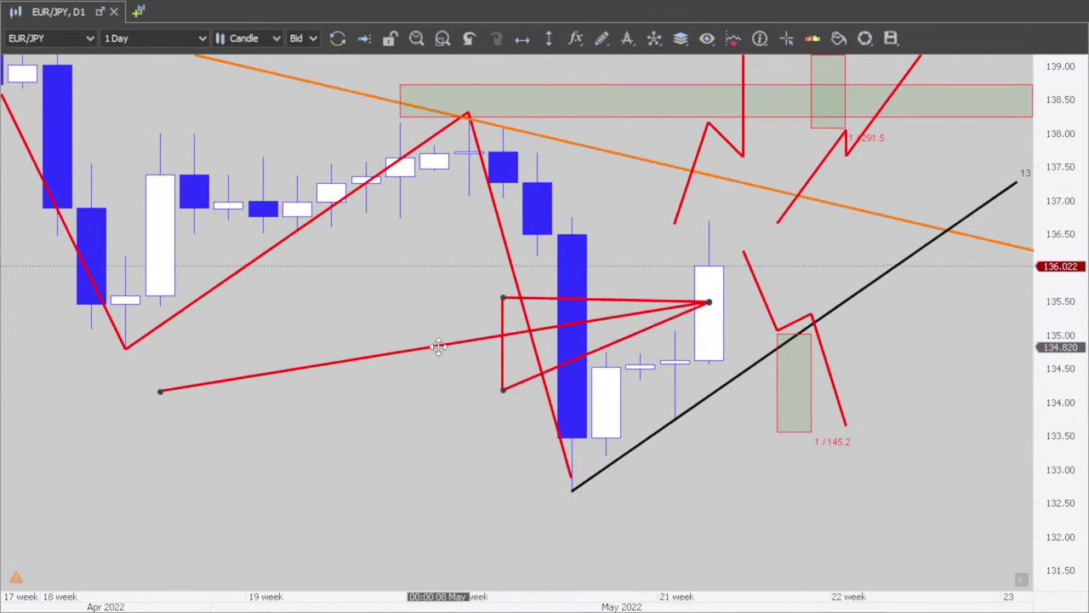
Colour the daily chart's arrow black, raise its tip to about 136.1 on the latest candle, and leave full screen.
{"action": "right_click", "coordinate": [438, 344]}
{"action": "mouse_move", "coordinate": [605, 308]}
{"action": "left_click", "coordinate": [673, 471]}
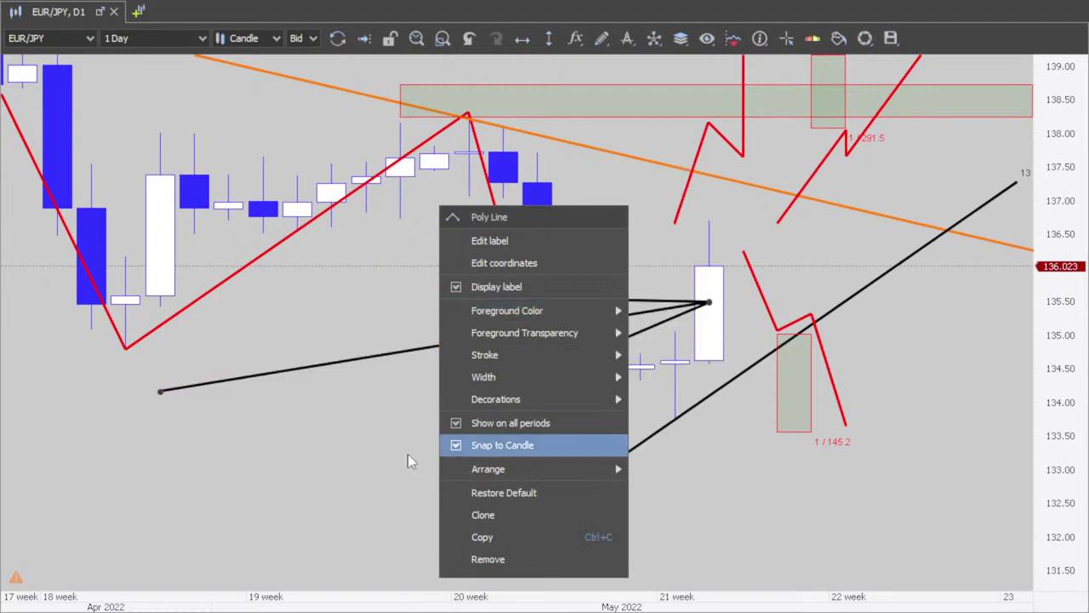
{"action": "left_click", "coordinate": [488, 454]}
{"action": "left_click_drag", "start_coordinate": [387, 349], "coordinate": [417, 318]}
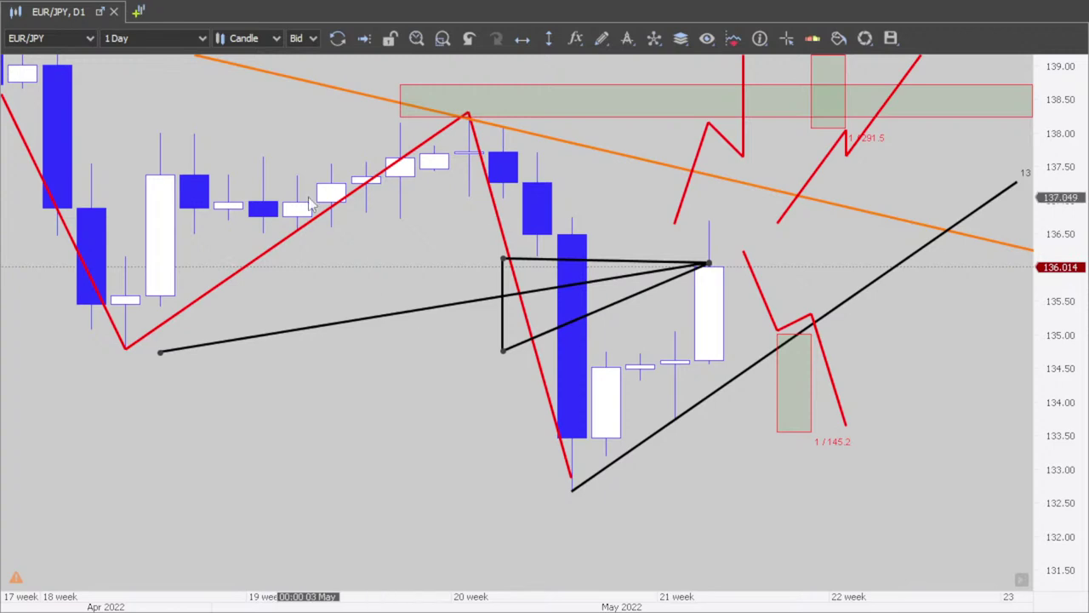
{"action": "right_click", "coordinate": [56, 10]}
{"action": "left_click", "coordinate": [160, 303]}
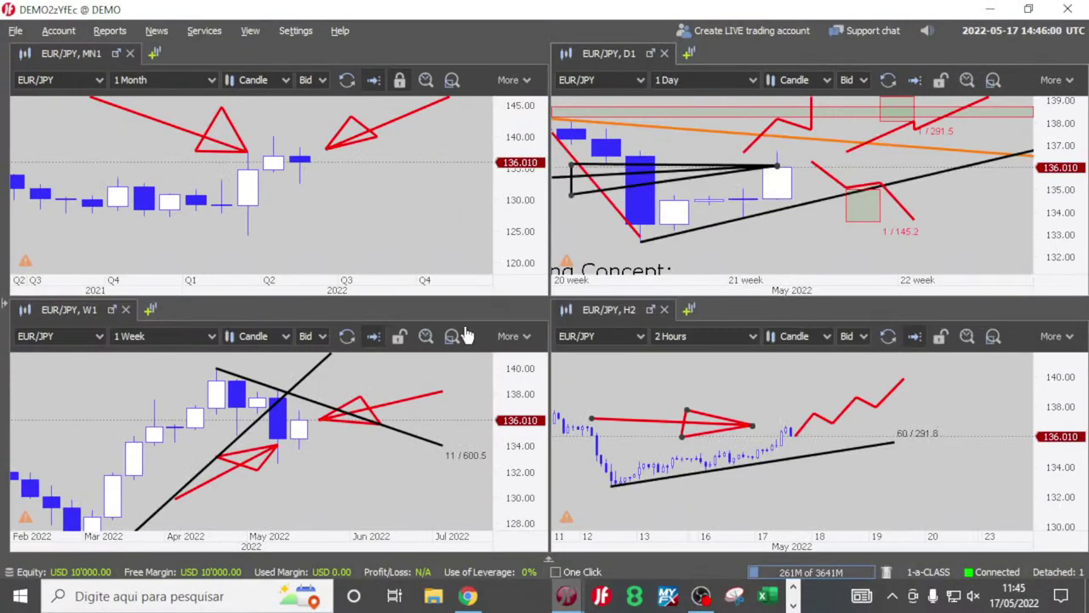
Display the 2-hour chart full screen and move the red arrow below the black trend line, its tip at about 133.8.
{"action": "right_click", "coordinate": [618, 314]}
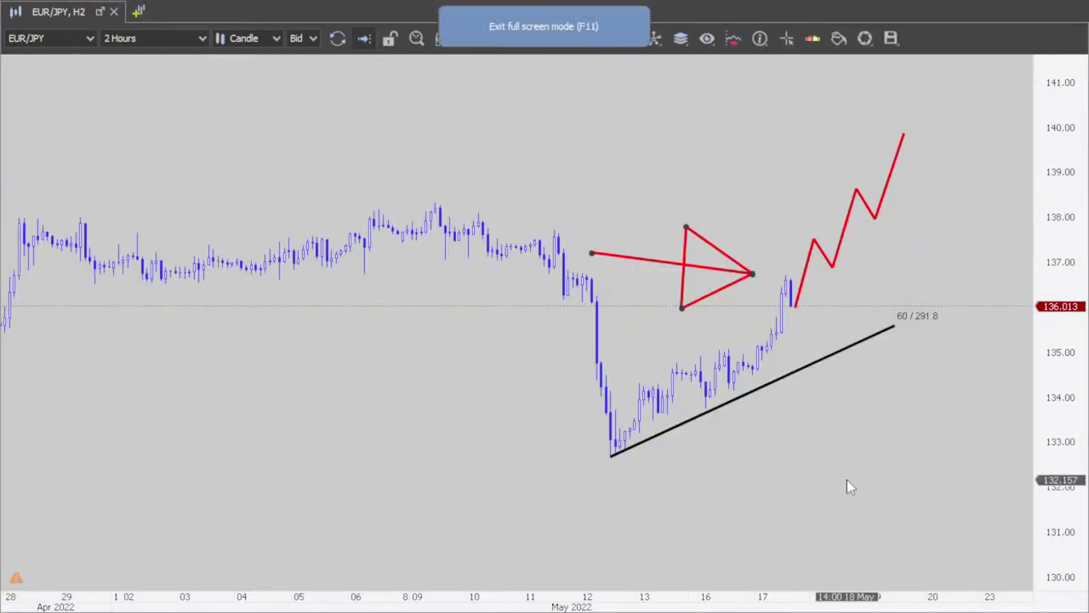
{"action": "left_click", "coordinate": [681, 556]}
{"action": "scroll", "coordinate": [788, 426], "scroll_direction": "up", "scroll_amount": 5}
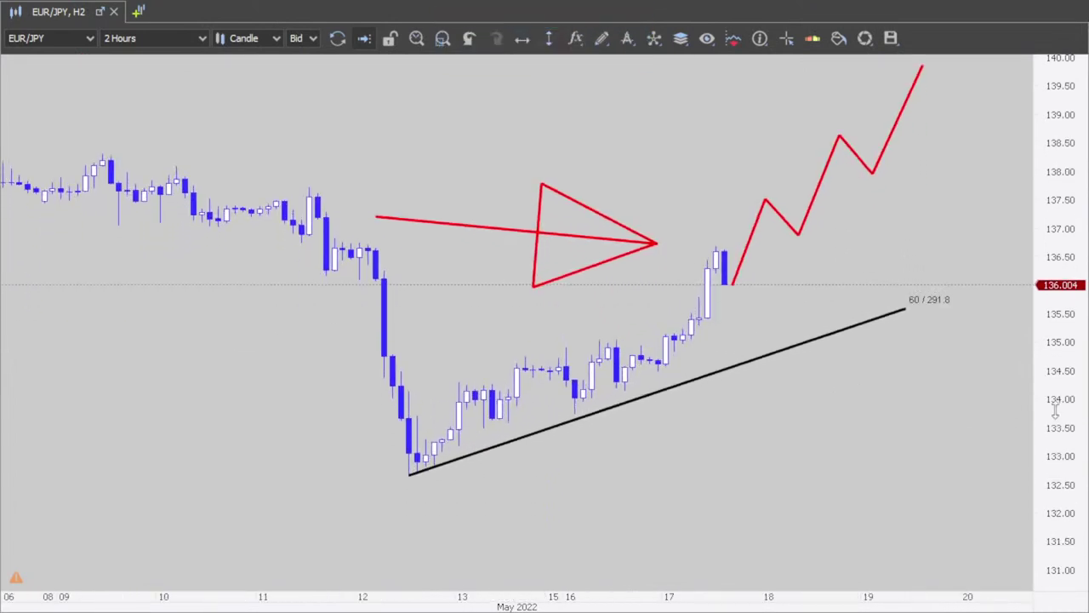
{"action": "left_click_drag", "start_coordinate": [526, 181], "coordinate": [483, 150]}
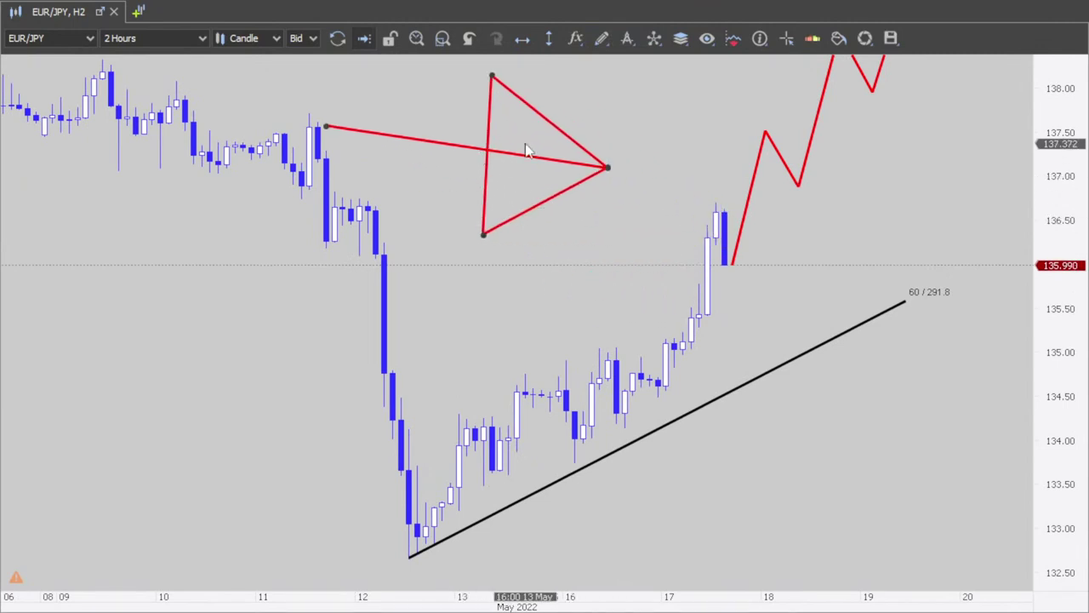
{"action": "left_click", "coordinate": [759, 38]}
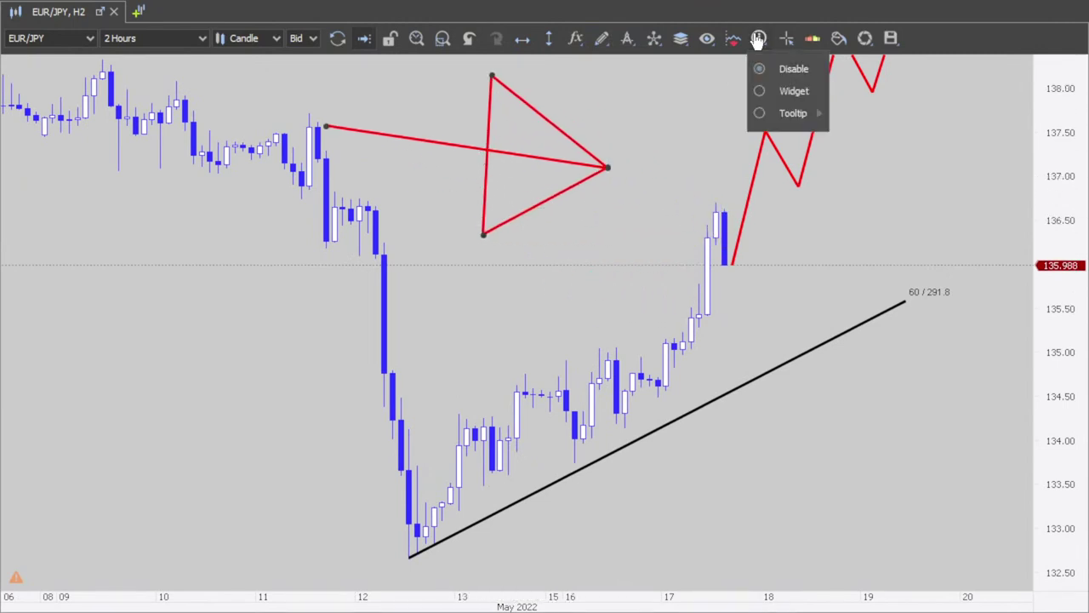
{"action": "left_click", "coordinate": [759, 91]}
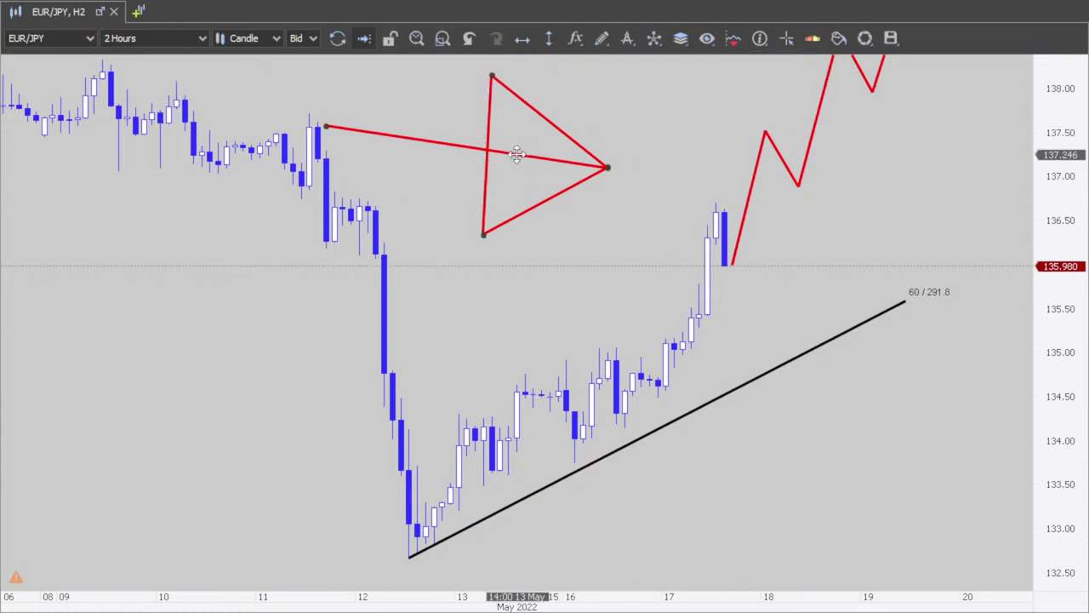
{"action": "left_click_drag", "start_coordinate": [566, 151], "coordinate": [898, 441]}
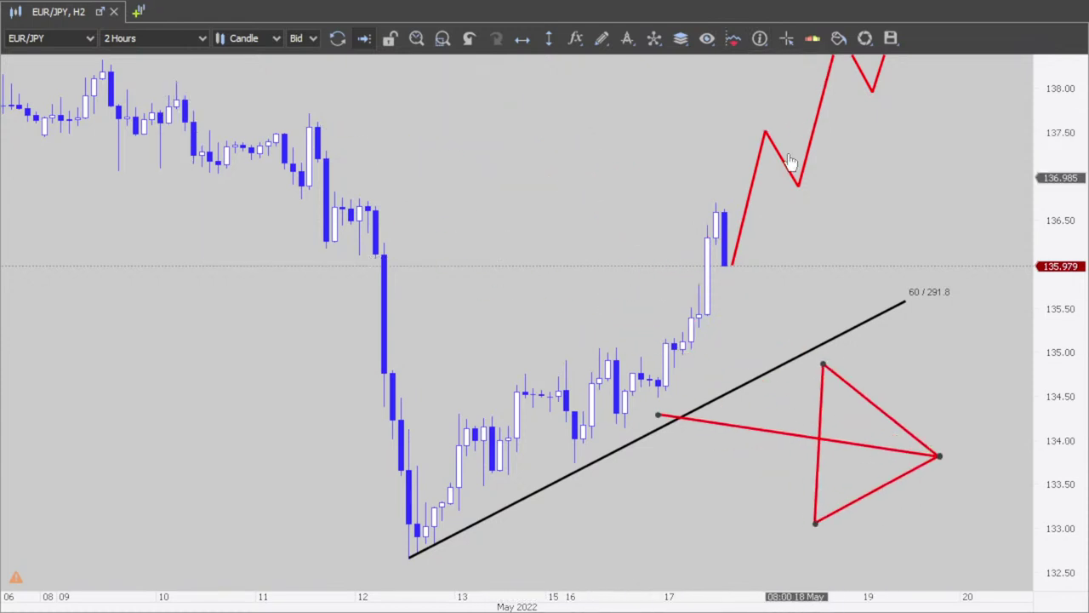
Set the candle information display to Tooltip and nudge the red arrow's tip down to about 133.7.
{"action": "left_click", "coordinate": [759, 39]}
{"action": "left_click", "coordinate": [793, 113]}
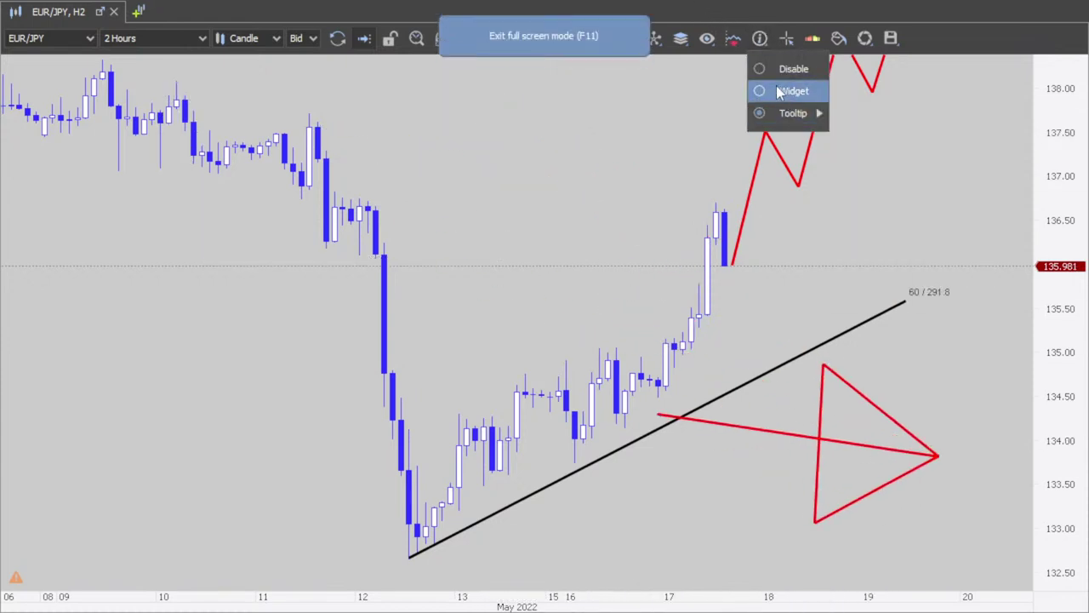
{"action": "left_click", "coordinate": [759, 91]}
{"action": "mouse_move", "coordinate": [760, 434]}
{"action": "left_mouse_down"}
{"action": "mouse_move", "coordinate": [619, 415]}
{"action": "mouse_move", "coordinate": [760, 443]}
{"action": "left_mouse_up"}
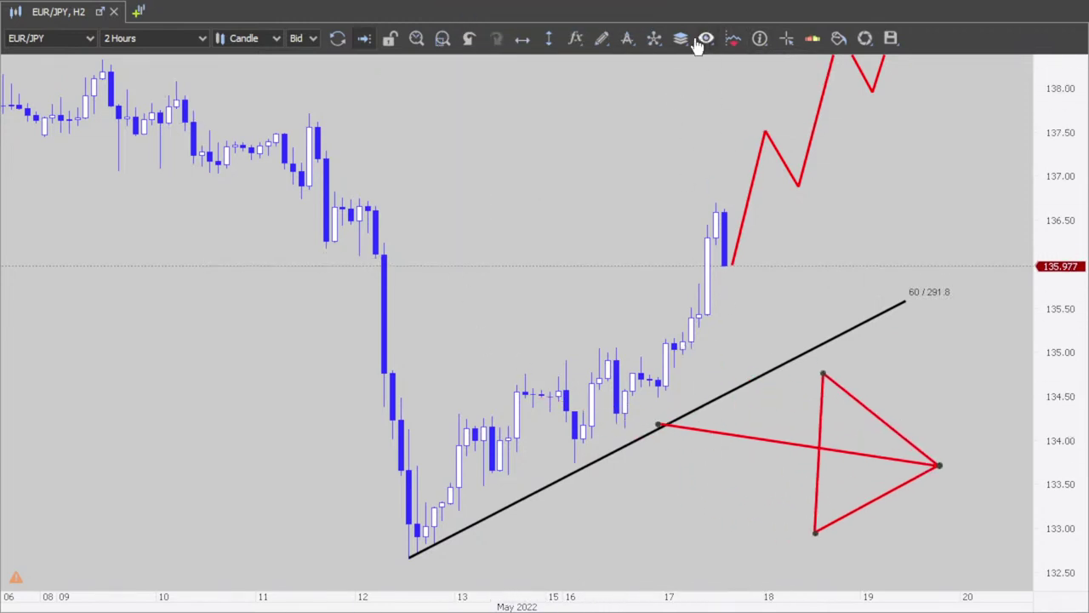
Show the candle information as a Widget on the 2-hour chart, and leave full screen.
{"action": "left_click", "coordinate": [760, 39]}
{"action": "mouse_move", "coordinate": [762, 117]}
{"action": "left_click", "coordinate": [794, 91]}
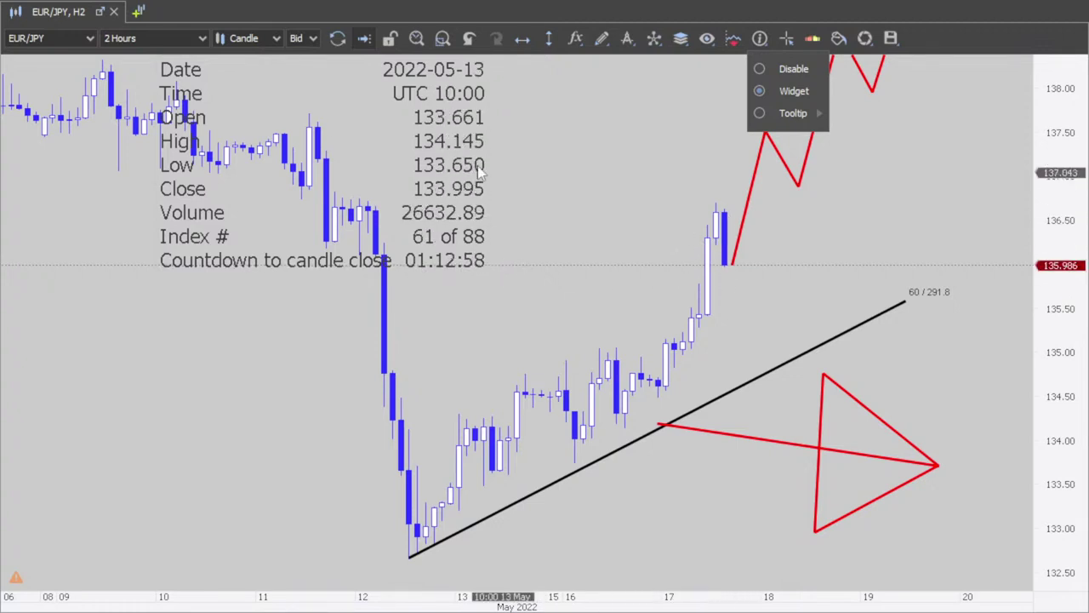
{"action": "left_click", "coordinate": [114, 272]}
{"action": "right_click", "coordinate": [79, 44]}
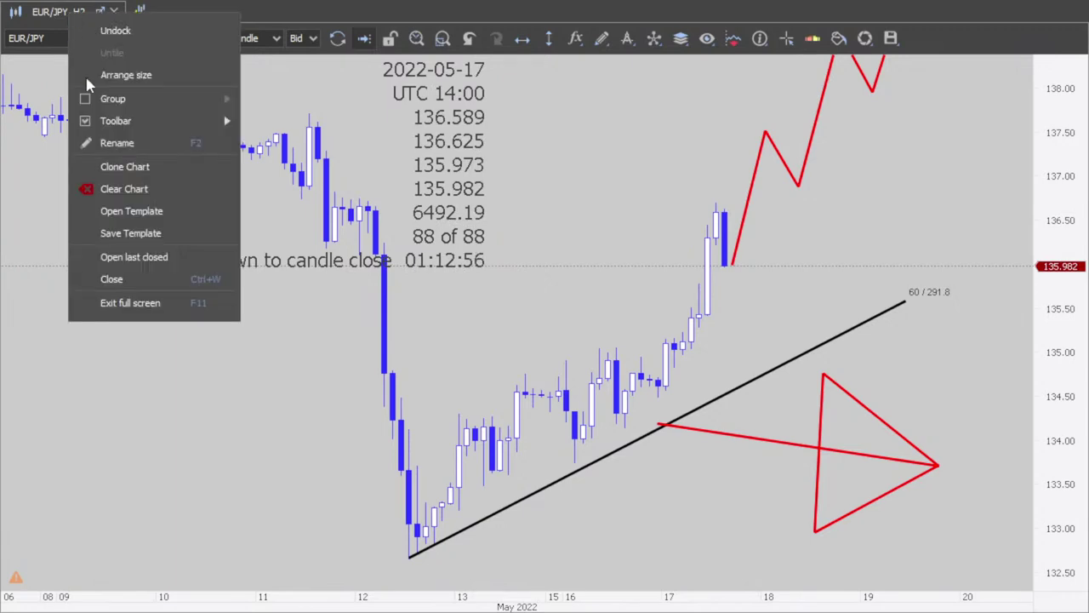
{"action": "left_click", "coordinate": [161, 302]}
Display the daily chart full screen, shift the black arrow slightly so its tip sits at about 135.9, and leave full screen.
{"action": "right_click", "coordinate": [618, 46]}
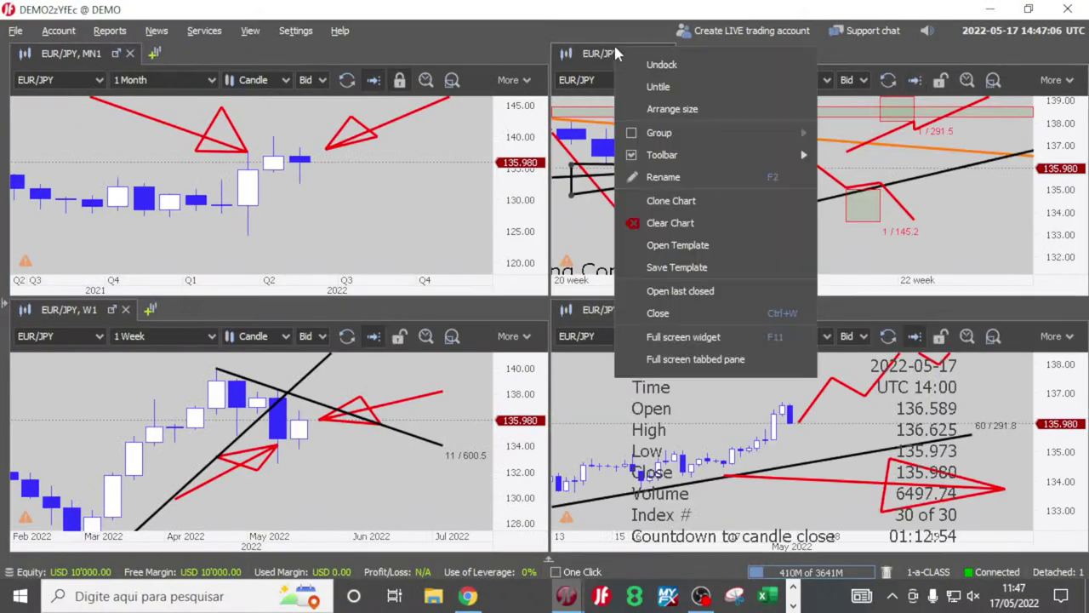
{"action": "left_click", "coordinate": [685, 354]}
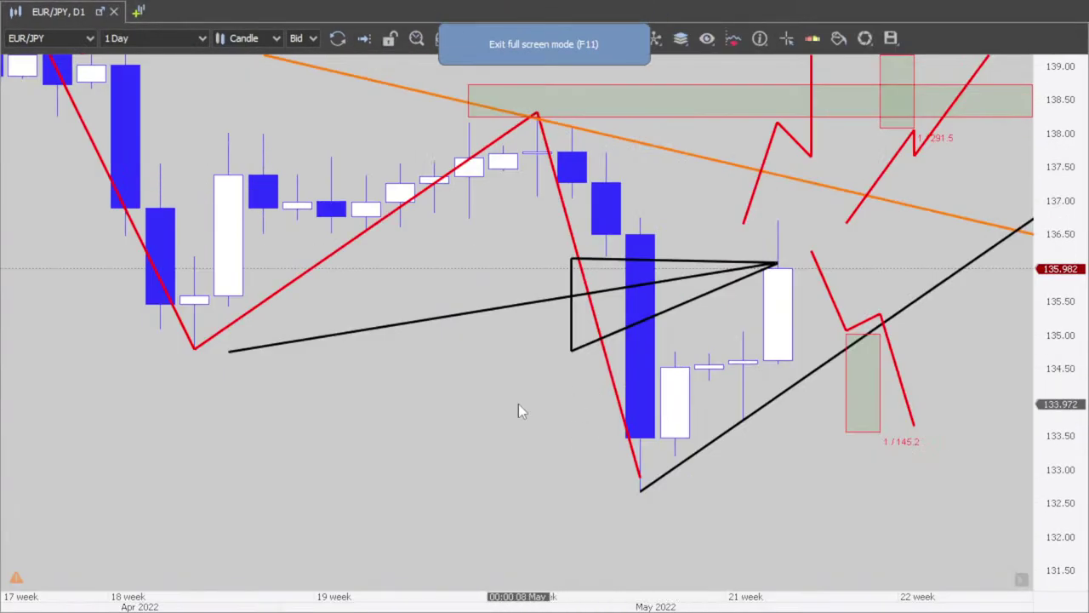
{"action": "scroll", "coordinate": [520, 402], "scroll_direction": "down", "scroll_amount": 3}
{"action": "left_click_drag", "start_coordinate": [1059, 255], "coordinate": [1059, 330]}
{"action": "scroll", "coordinate": [828, 358], "scroll_direction": "down", "scroll_amount": 3}
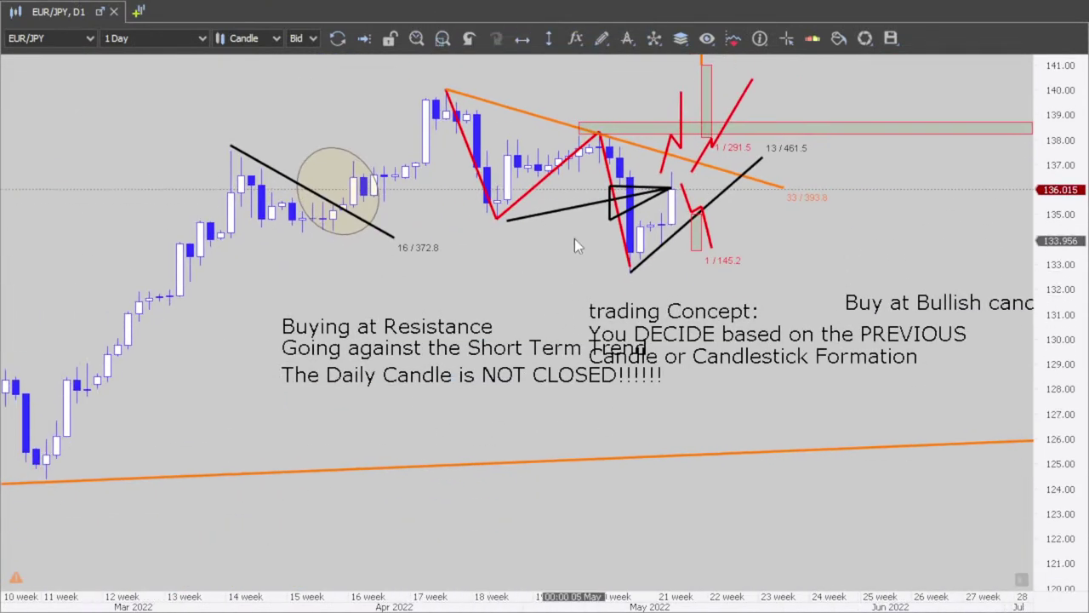
{"action": "mouse_move", "coordinate": [569, 208]}
{"action": "left_mouse_down"}
{"action": "mouse_move", "coordinate": [158, 394]}
{"action": "mouse_move", "coordinate": [225, 394]}
{"action": "mouse_move", "coordinate": [160, 401]}
{"action": "mouse_move", "coordinate": [222, 356]}
{"action": "mouse_move", "coordinate": [207, 401]}
{"action": "mouse_move", "coordinate": [149, 400]}
{"action": "mouse_move", "coordinate": [221, 398]}
{"action": "mouse_move", "coordinate": [149, 403]}
{"action": "mouse_move", "coordinate": [342, 403]}
{"action": "mouse_move", "coordinate": [236, 407]}
{"action": "mouse_move", "coordinate": [512, 256]}
{"action": "mouse_move", "coordinate": [615, 227]}
{"action": "mouse_move", "coordinate": [516, 216]}
{"action": "mouse_move", "coordinate": [619, 219]}
{"action": "mouse_move", "coordinate": [567, 257]}
{"action": "mouse_move", "coordinate": [596, 200]}
{"action": "mouse_move", "coordinate": [565, 230]}
{"action": "mouse_move", "coordinate": [577, 206]}
{"action": "mouse_move", "coordinate": [571, 215]}
{"action": "left_mouse_up"}
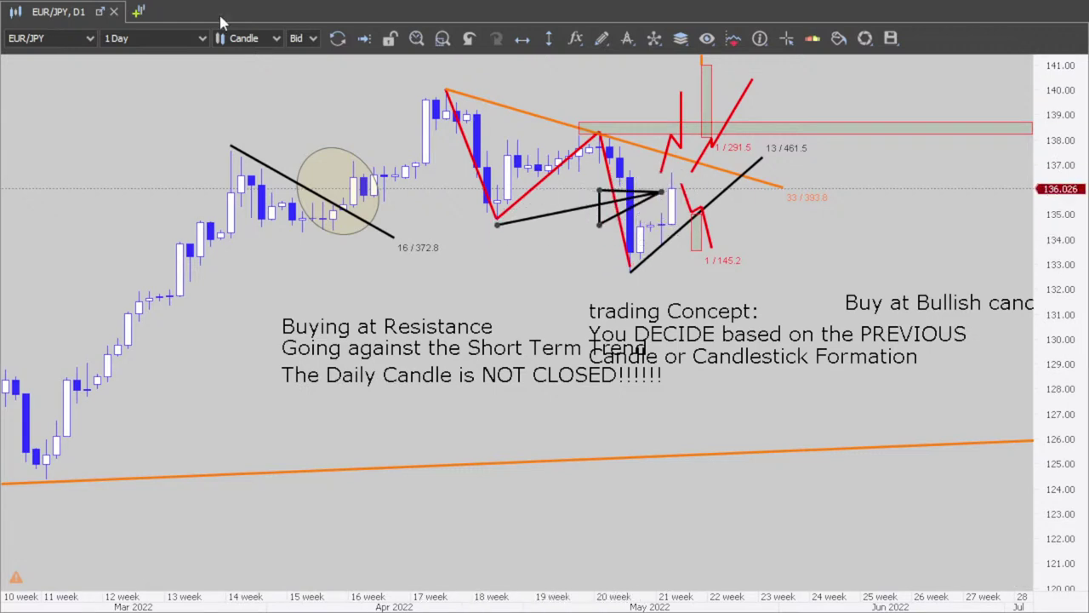
{"action": "right_click", "coordinate": [30, 23]}
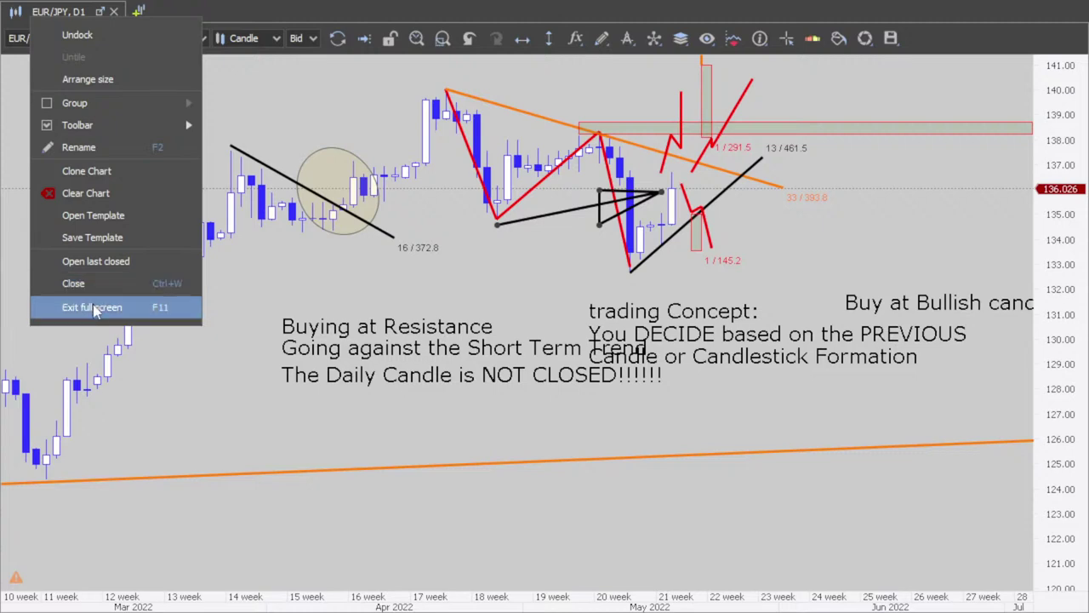
{"action": "left_click", "coordinate": [92, 307]}
Display the 2-hour chart full screen, narrow the red arrow's head and move its tip to about 136.1, just before the latest candles.
{"action": "right_click", "coordinate": [587, 311]}
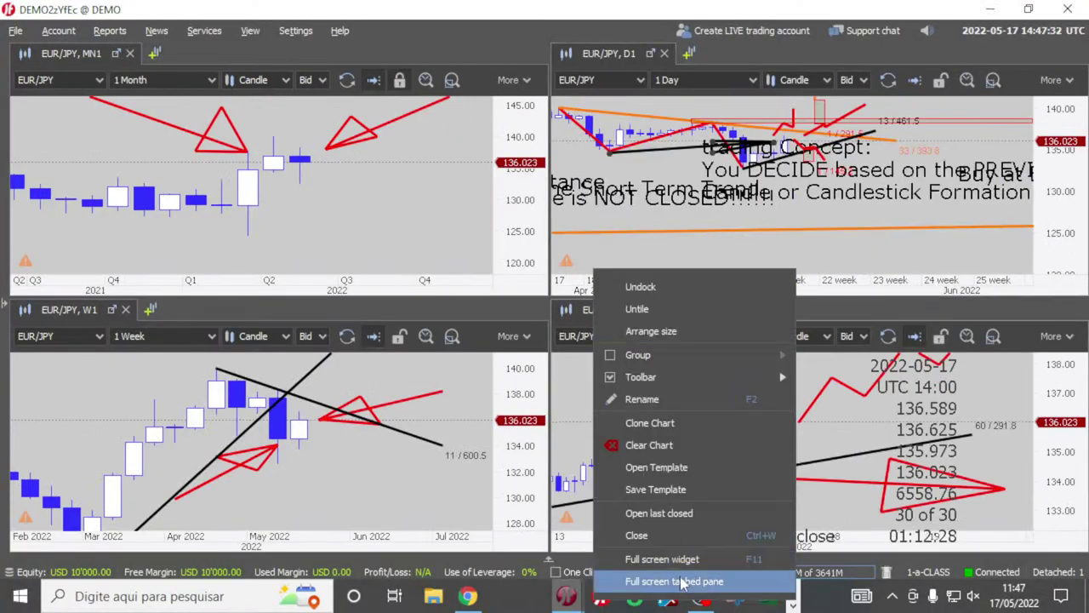
{"action": "left_click", "coordinate": [645, 579]}
{"action": "left_click_drag", "start_coordinate": [816, 439], "coordinate": [558, 195]}
{"action": "left_click_drag", "start_coordinate": [632, 136], "coordinate": [616, 173]}
{"action": "left_click_drag", "start_coordinate": [625, 296], "coordinate": [636, 217]}
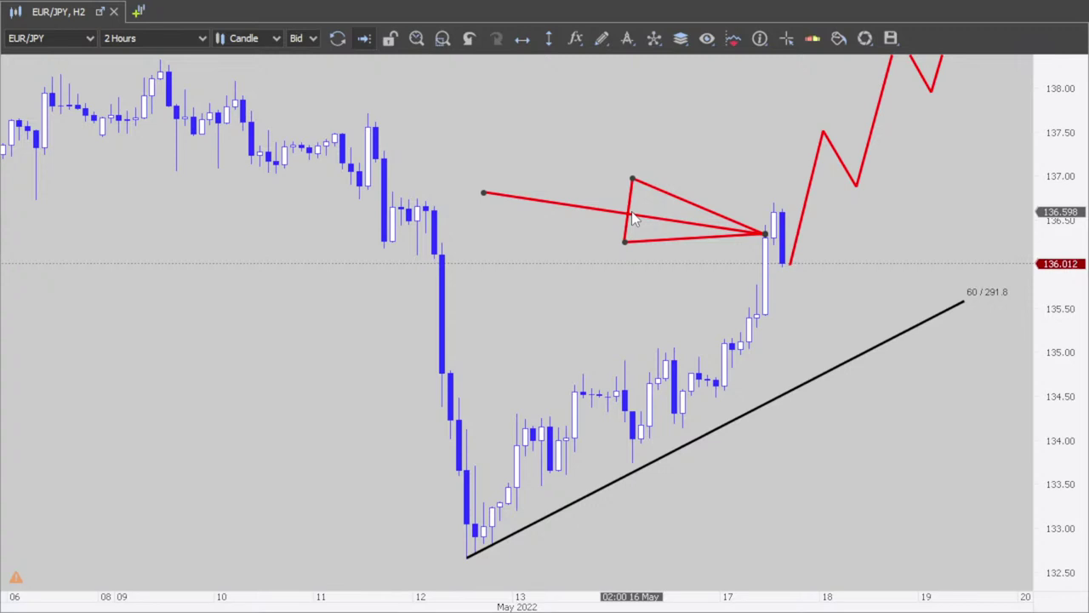
{"action": "mouse_move", "coordinate": [634, 217]}
{"action": "left_mouse_down"}
{"action": "mouse_move", "coordinate": [634, 199]}
{"action": "mouse_move", "coordinate": [649, 200]}
{"action": "mouse_move", "coordinate": [648, 227]}
{"action": "mouse_move", "coordinate": [641, 219]}
{"action": "mouse_move", "coordinate": [635, 231]}
{"action": "mouse_move", "coordinate": [651, 217]}
{"action": "mouse_move", "coordinate": [616, 228]}
{"action": "mouse_move", "coordinate": [629, 206]}
{"action": "mouse_move", "coordinate": [638, 232]}
{"action": "mouse_move", "coordinate": [636, 209]}
{"action": "mouse_move", "coordinate": [638, 250]}
{"action": "mouse_move", "coordinate": [633, 203]}
{"action": "mouse_move", "coordinate": [638, 242]}
{"action": "mouse_move", "coordinate": [591, 243]}
{"action": "left_mouse_up"}
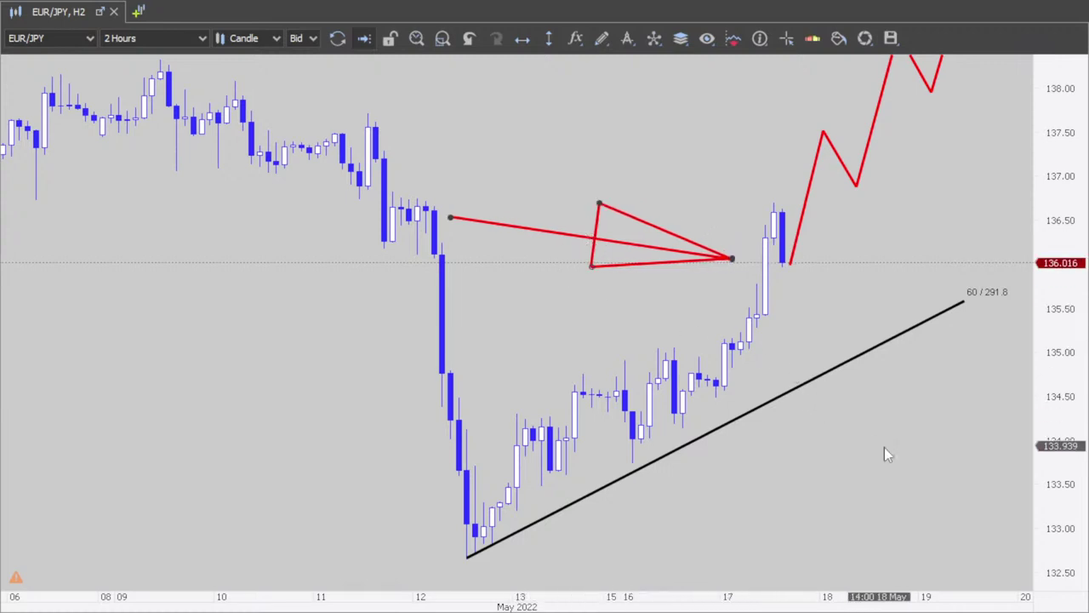
Draw a narrow rectangle just after the latest candle, from about 136.6 to 135.5, and lower the red arrow's tip to about 135.7.
{"action": "scroll", "coordinate": [862, 443], "scroll_direction": "down", "scroll_amount": 3}
{"action": "scroll", "coordinate": [833, 445], "scroll_direction": "down", "scroll_amount": 3}
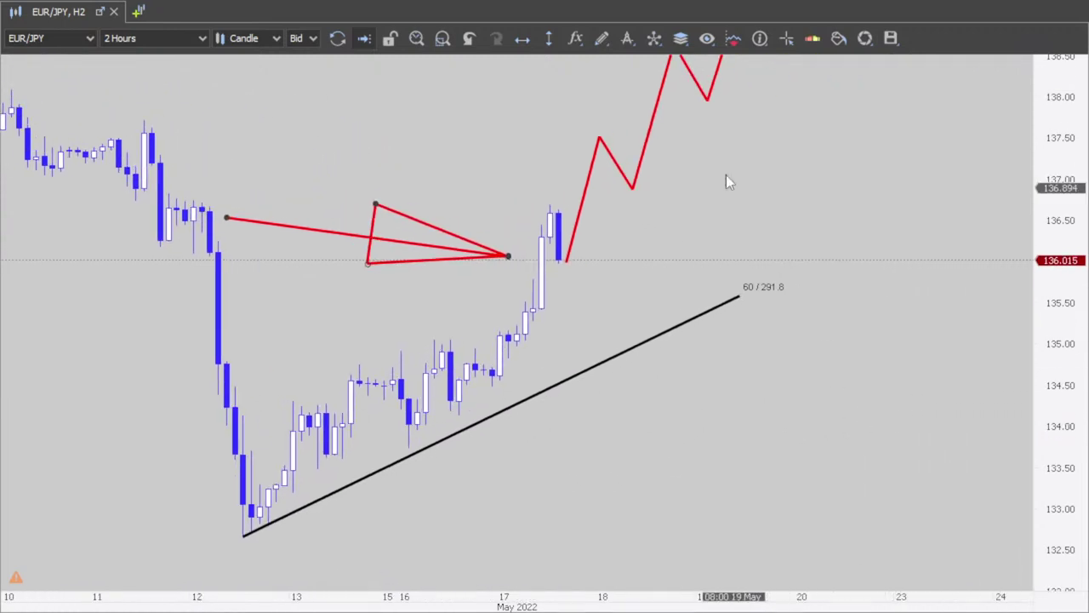
{"action": "left_click", "coordinate": [603, 39]}
{"action": "left_click", "coordinate": [618, 224]}
{"action": "left_click_drag", "start_coordinate": [566, 211], "coordinate": [585, 307]}
{"action": "scroll", "coordinate": [666, 388], "scroll_direction": "up", "scroll_amount": 5}
{"action": "mouse_move", "coordinate": [564, 242]}
{"action": "left_mouse_down"}
{"action": "mouse_move", "coordinate": [573, 276]}
{"action": "mouse_move", "coordinate": [611, 285]}
{"action": "mouse_move", "coordinate": [547, 277]}
{"action": "left_mouse_up"}
Draw a horizontal short line at about 135.5, starting just past the rectangle's lower end, and colour it red.
{"action": "left_click", "coordinate": [601, 38]}
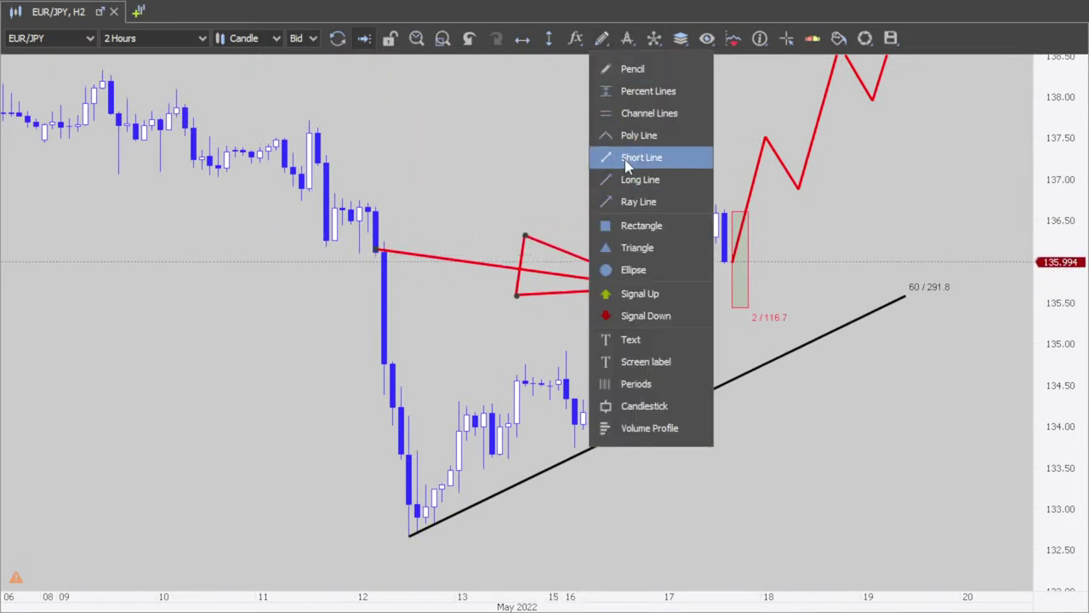
{"action": "left_click", "coordinate": [628, 160]}
{"action": "left_click_drag", "start_coordinate": [753, 303], "coordinate": [915, 306]}
{"action": "right_click", "coordinate": [911, 305]}
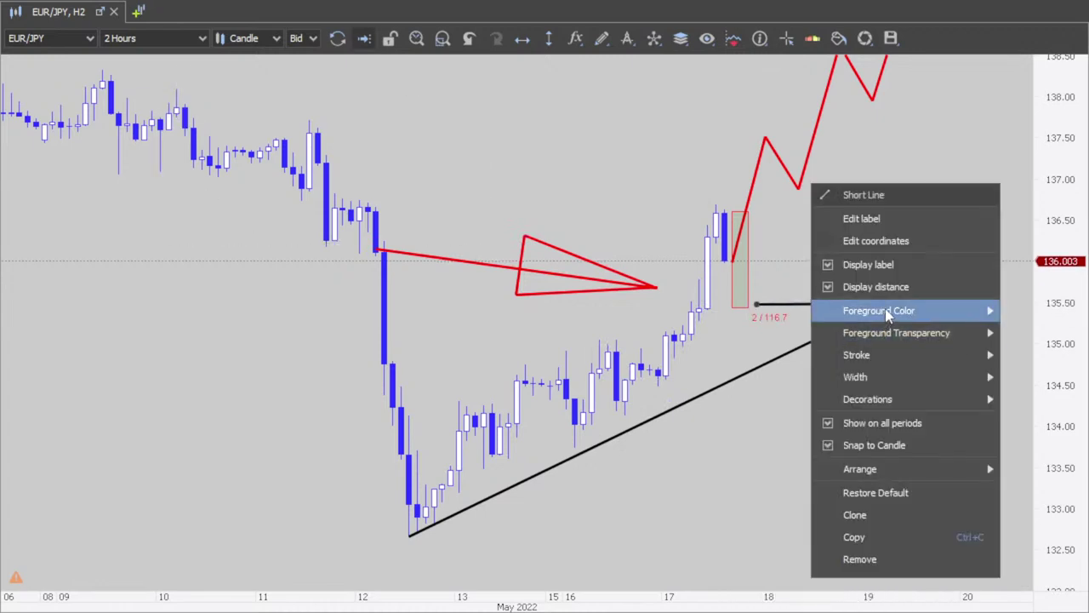
{"action": "mouse_move", "coordinate": [887, 315]}
{"action": "left_click", "coordinate": [761, 380]}
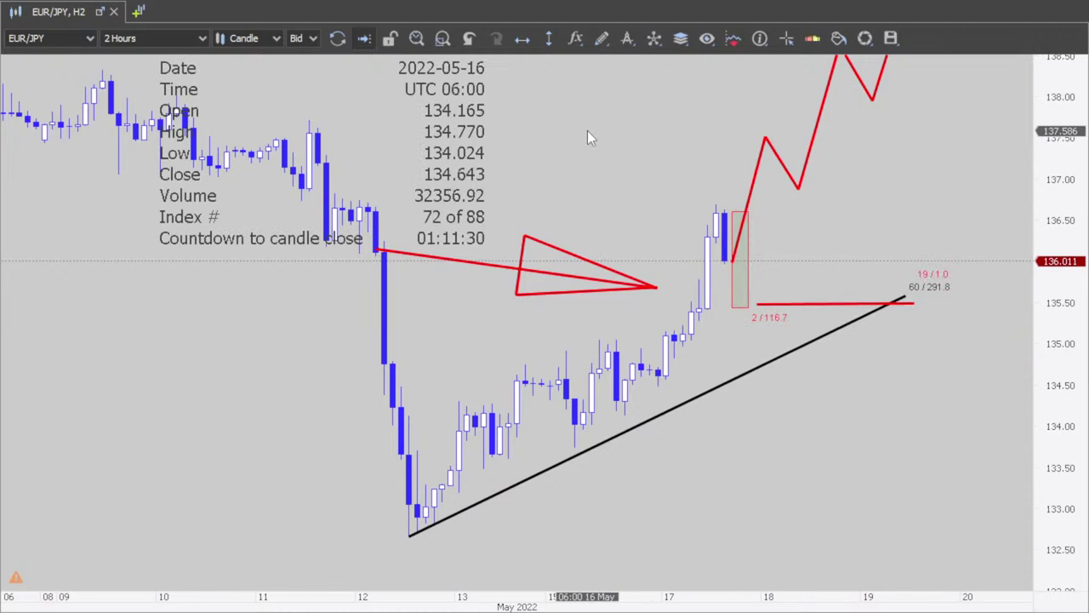
Move the red arrow so its tip points at the base of the long bullish candle, at about 135.5.
{"action": "left_click_drag", "start_coordinate": [499, 266], "coordinate": [549, 278]}
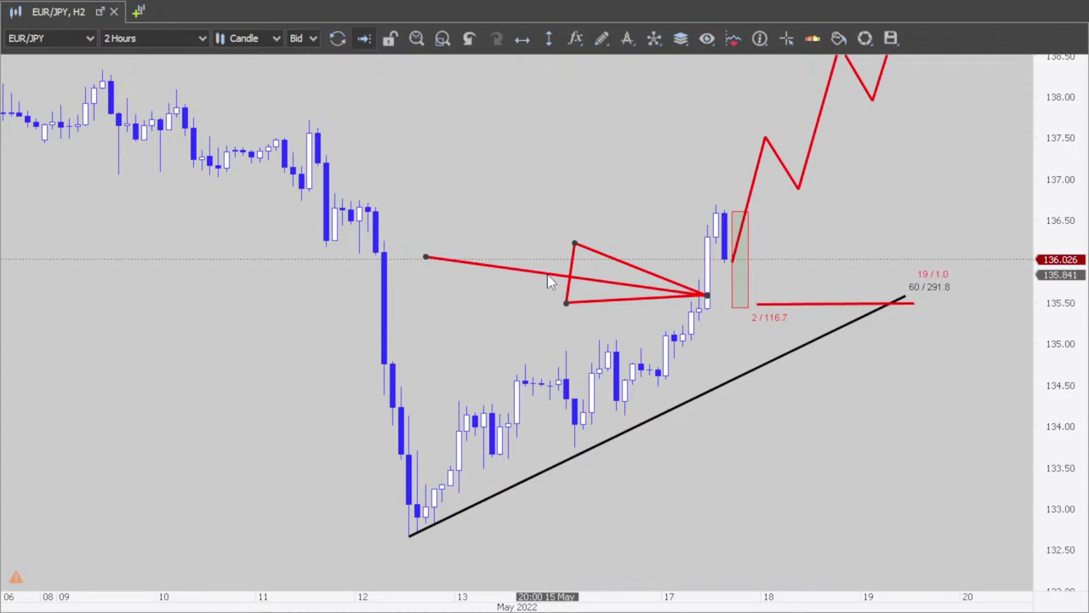
{"action": "mouse_move", "coordinate": [547, 274]}
{"action": "left_mouse_down"}
{"action": "mouse_move", "coordinate": [570, 259]}
{"action": "mouse_move", "coordinate": [584, 197]}
{"action": "mouse_move", "coordinate": [582, 288]}
{"action": "mouse_move", "coordinate": [582, 208]}
{"action": "mouse_move", "coordinate": [595, 306]}
{"action": "mouse_move", "coordinate": [601, 226]}
{"action": "mouse_move", "coordinate": [601, 299]}
{"action": "mouse_move", "coordinate": [581, 299]}
{"action": "mouse_move", "coordinate": [581, 207]}
{"action": "mouse_move", "coordinate": [589, 283]}
{"action": "mouse_move", "coordinate": [616, 292]}
{"action": "mouse_move", "coordinate": [528, 284]}
{"action": "mouse_move", "coordinate": [574, 287]}
{"action": "left_mouse_up"}
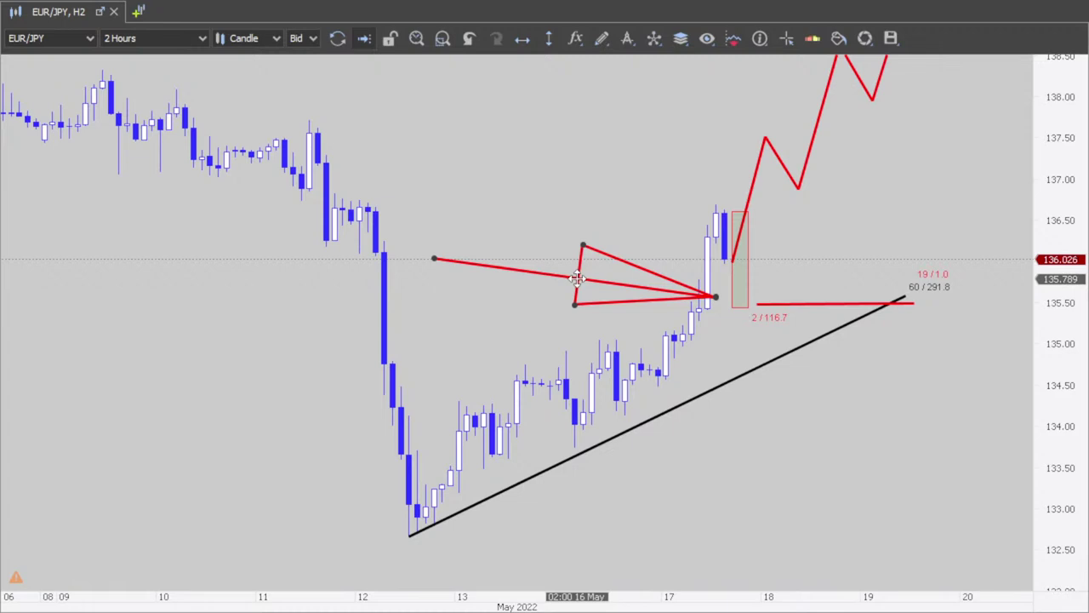
{"action": "mouse_move", "coordinate": [577, 278]}
{"action": "left_mouse_down"}
{"action": "mouse_move", "coordinate": [582, 187]}
{"action": "mouse_move", "coordinate": [587, 297]}
{"action": "mouse_move", "coordinate": [603, 211]}
{"action": "mouse_move", "coordinate": [587, 291]}
{"action": "mouse_move", "coordinate": [579, 282]}
{"action": "mouse_move", "coordinate": [581, 293]}
{"action": "mouse_move", "coordinate": [494, 291]}
{"action": "mouse_move", "coordinate": [616, 289]}
{"action": "mouse_move", "coordinate": [561, 290]}
{"action": "left_mouse_up"}
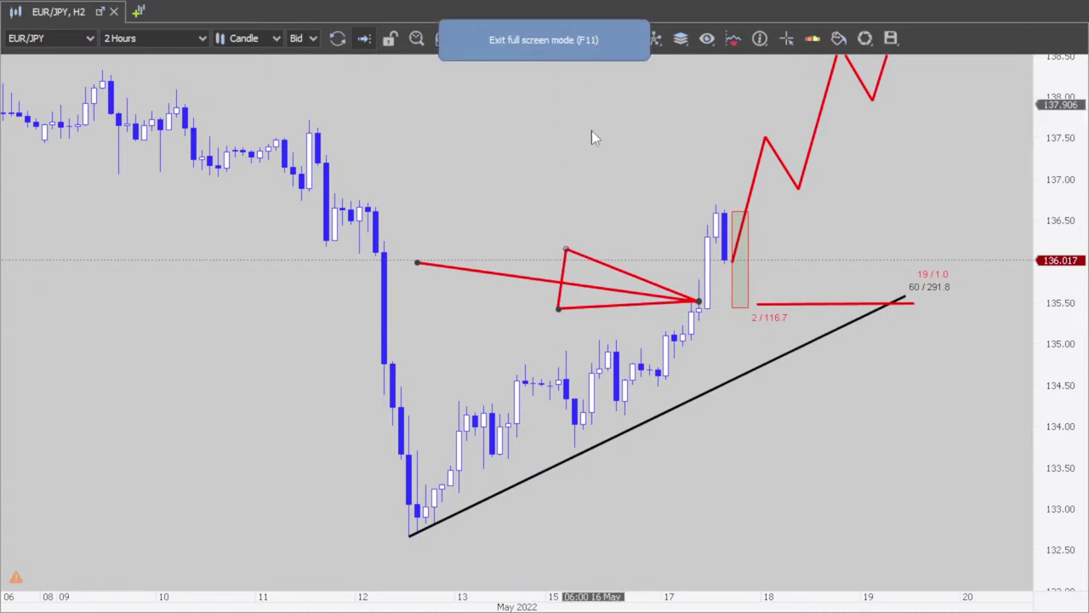
Draw a horizontal short line at about 136.9 above the latest candles, and shift the red arrow's tip to about 135.6.
{"action": "left_click", "coordinate": [602, 39]}
{"action": "left_click", "coordinate": [638, 156]}
{"action": "left_click_drag", "start_coordinate": [691, 185], "coordinate": [982, 184]}
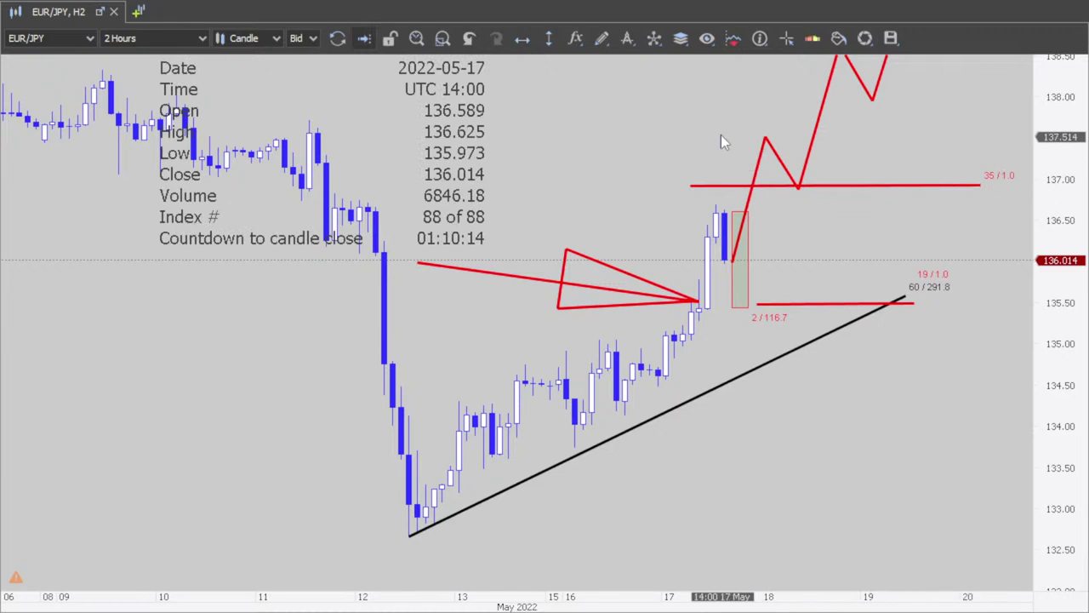
{"action": "mouse_move", "coordinate": [528, 276]}
{"action": "left_mouse_down"}
{"action": "mouse_move", "coordinate": [574, 292]}
{"action": "mouse_move", "coordinate": [471, 271]}
{"action": "mouse_move", "coordinate": [520, 276]}
{"action": "left_mouse_up"}
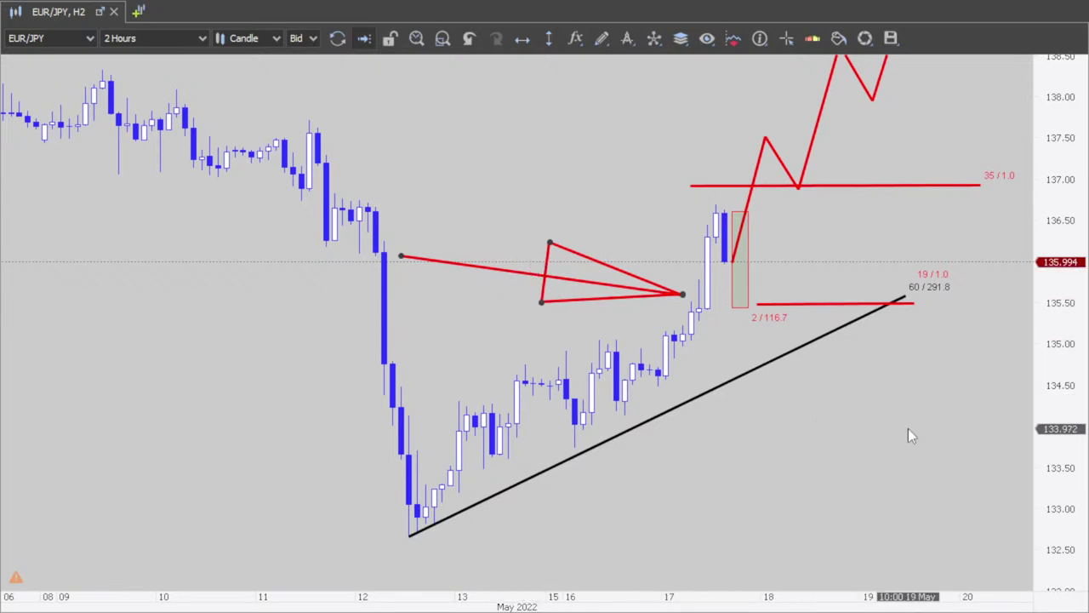
Draw a second narrow rectangle directly beneath the first one, from about 135.4 down to 134.1.
{"action": "mouse_move", "coordinate": [913, 452]}
{"action": "left_mouse_down"}
{"action": "mouse_move", "coordinate": [864, 423]}
{"action": "mouse_move", "coordinate": [892, 445]}
{"action": "left_mouse_up"}
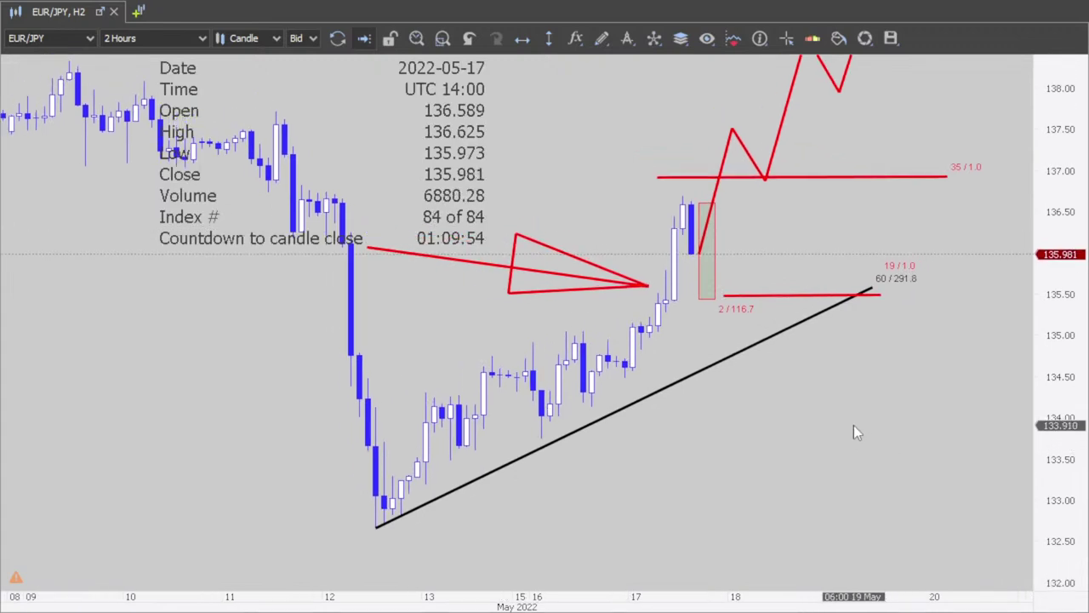
{"action": "scroll", "coordinate": [861, 419], "scroll_direction": "down", "scroll_amount": 3}
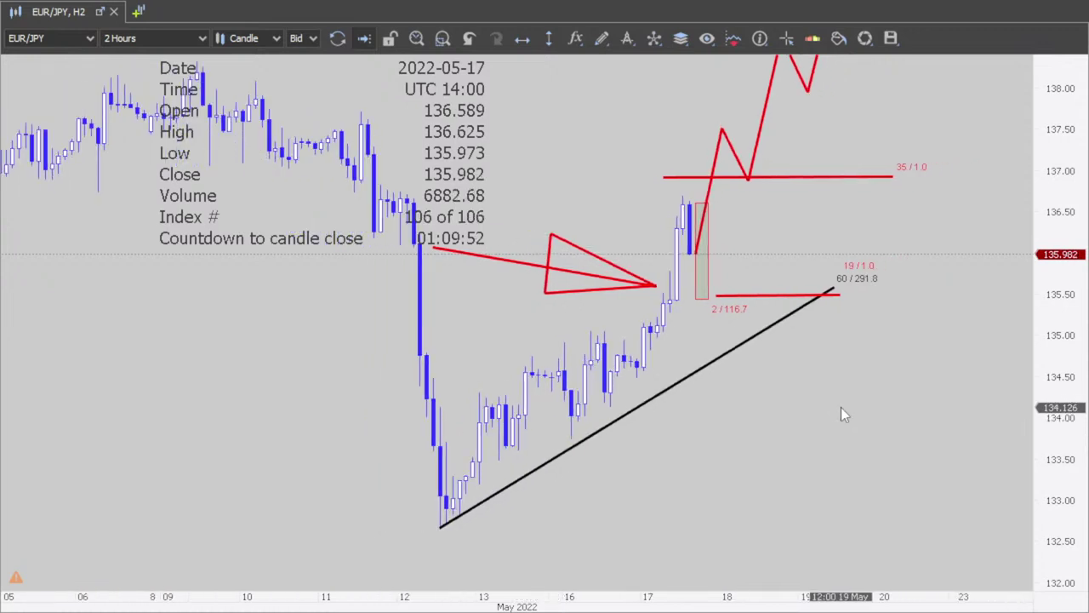
{"action": "left_click_drag", "start_coordinate": [838, 408], "coordinate": [903, 379]}
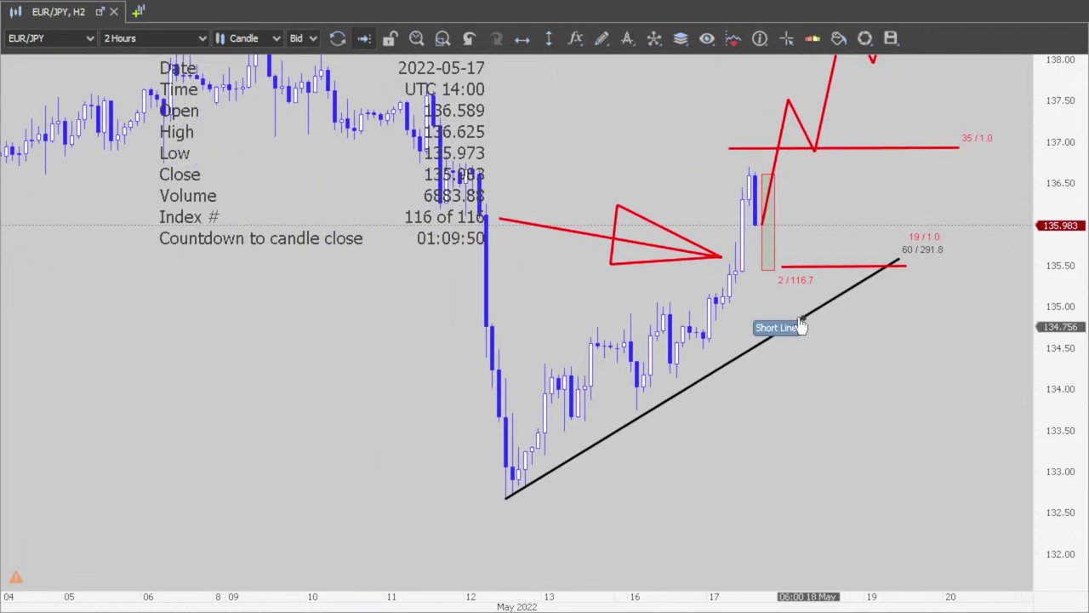
{"action": "left_click", "coordinate": [602, 39]}
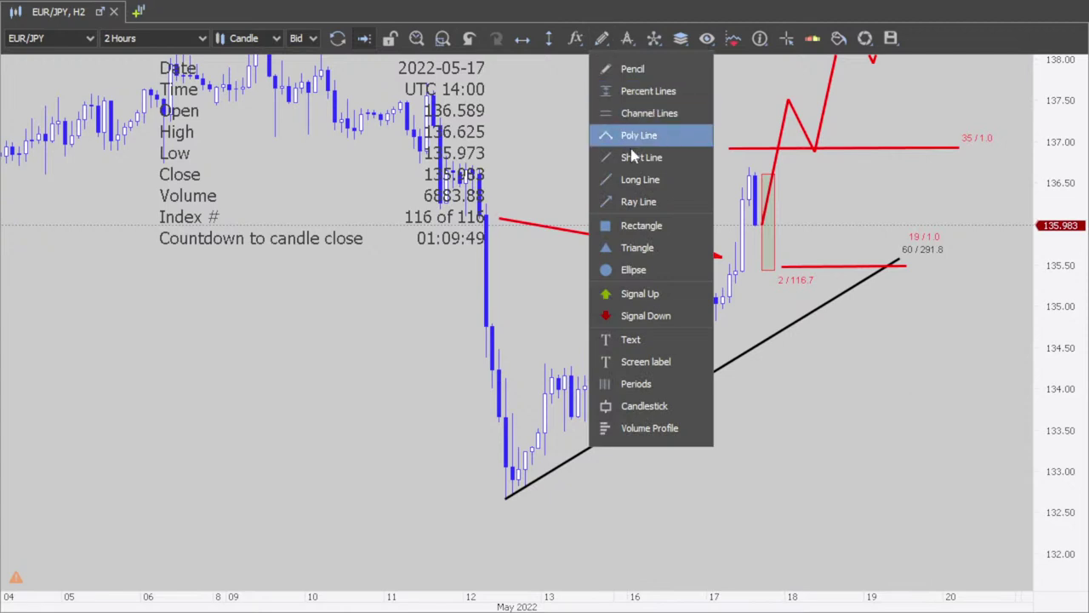
{"action": "left_click", "coordinate": [632, 225]}
{"action": "left_click_drag", "start_coordinate": [761, 272], "coordinate": [777, 380]}
{"action": "left_click_drag", "start_coordinate": [871, 349], "coordinate": [841, 382]}
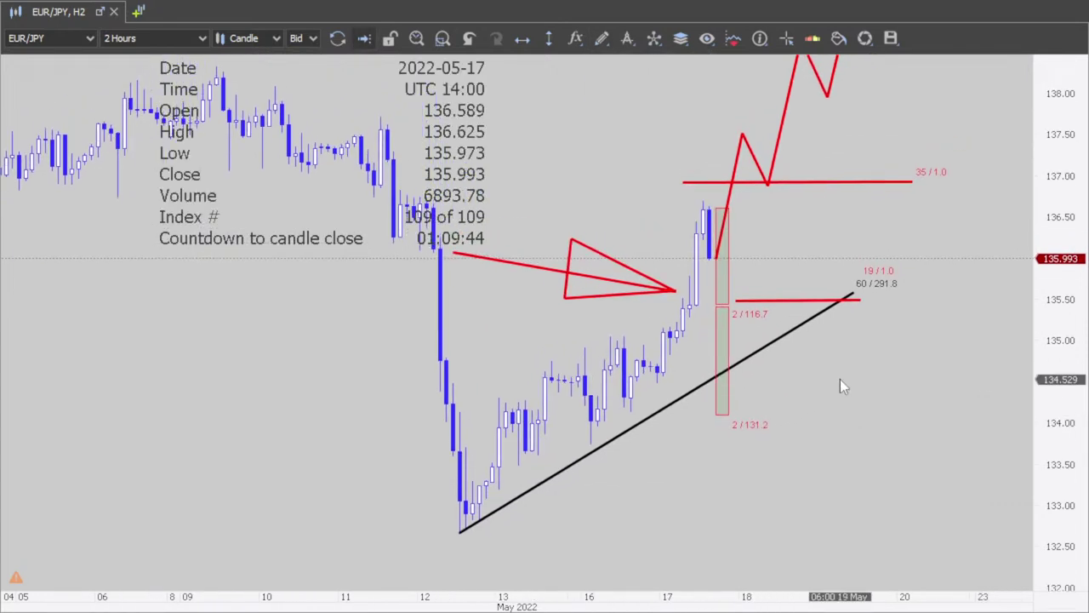
Draw a falling polyline from the latest candle at about 136.4 through 134.5 and 135.2 to 133.7, crossing the black trend line.
{"action": "left_click", "coordinate": [601, 38]}
{"action": "left_click", "coordinate": [640, 135]}
{"action": "left_click", "coordinate": [709, 223]}
{"action": "left_click", "coordinate": [748, 383]}
{"action": "left_click", "coordinate": [801, 327]}
{"action": "left_click", "coordinate": [834, 451]}
{"action": "left_click", "coordinate": [836, 450]}
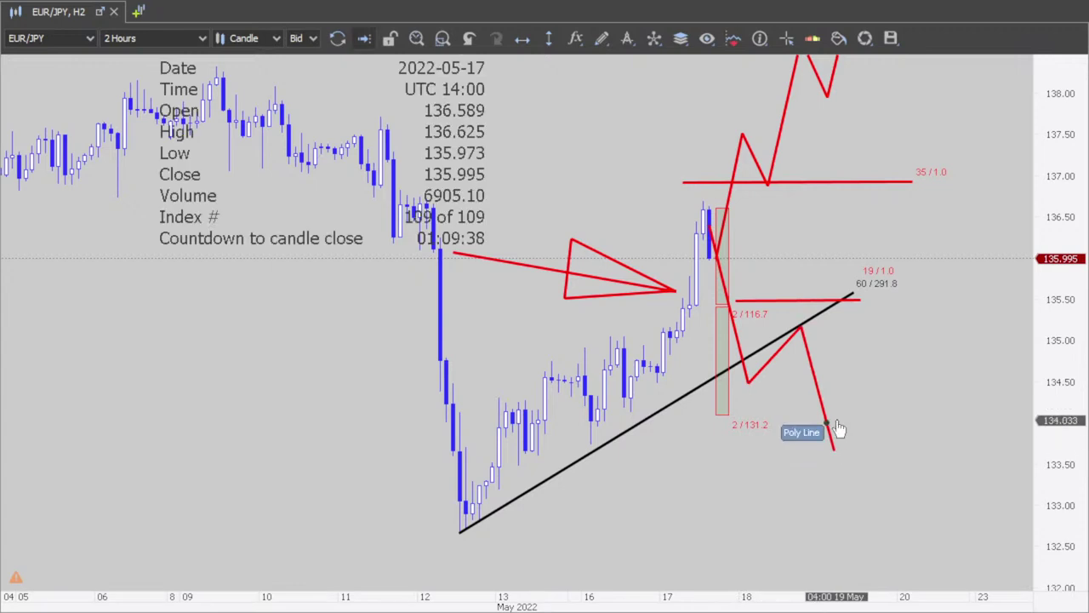
Move the red arrow down and away from the latest candles, its tip at about 135.4, and leave full screen.
{"action": "left_click", "coordinate": [565, 266]}
{"action": "left_click_drag", "start_coordinate": [565, 267], "coordinate": [523, 294]}
{"action": "left_click_drag", "start_coordinate": [355, 364], "coordinate": [393, 345]}
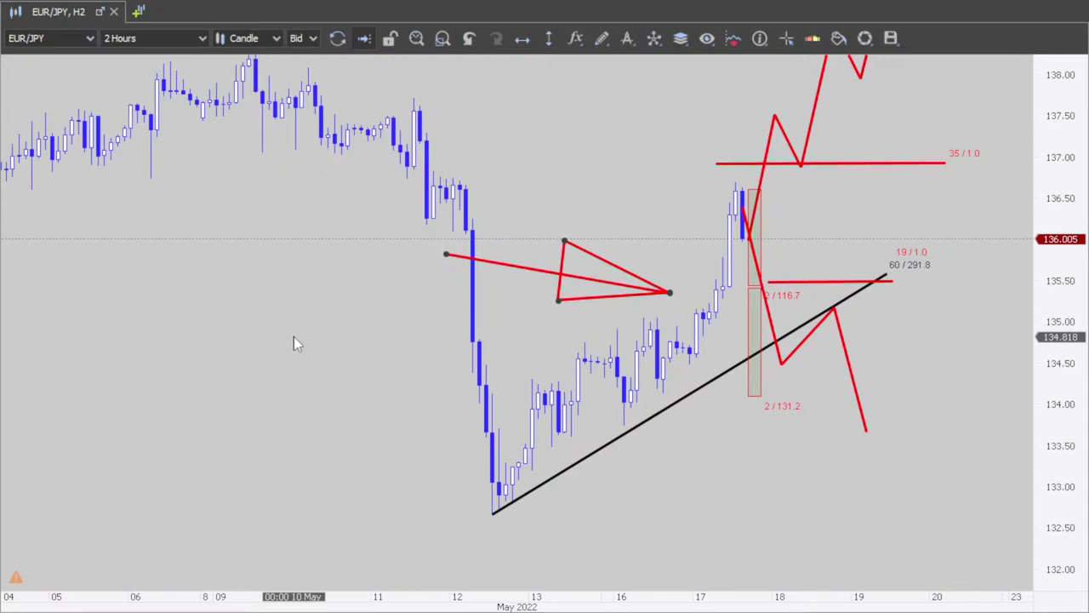
{"action": "right_click", "coordinate": [61, 14]}
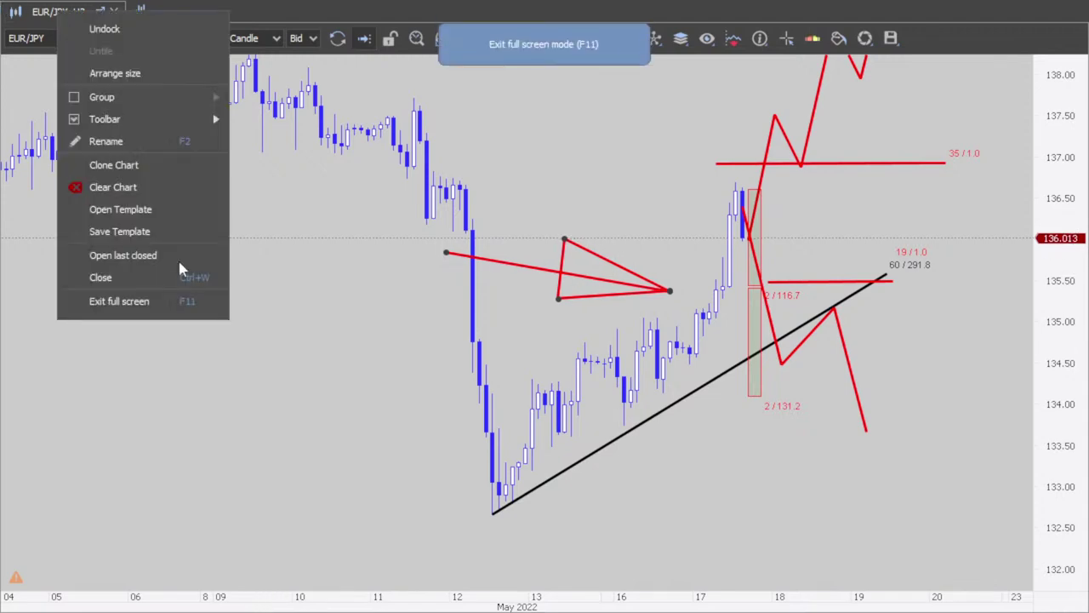
{"action": "left_click", "coordinate": [169, 302]}
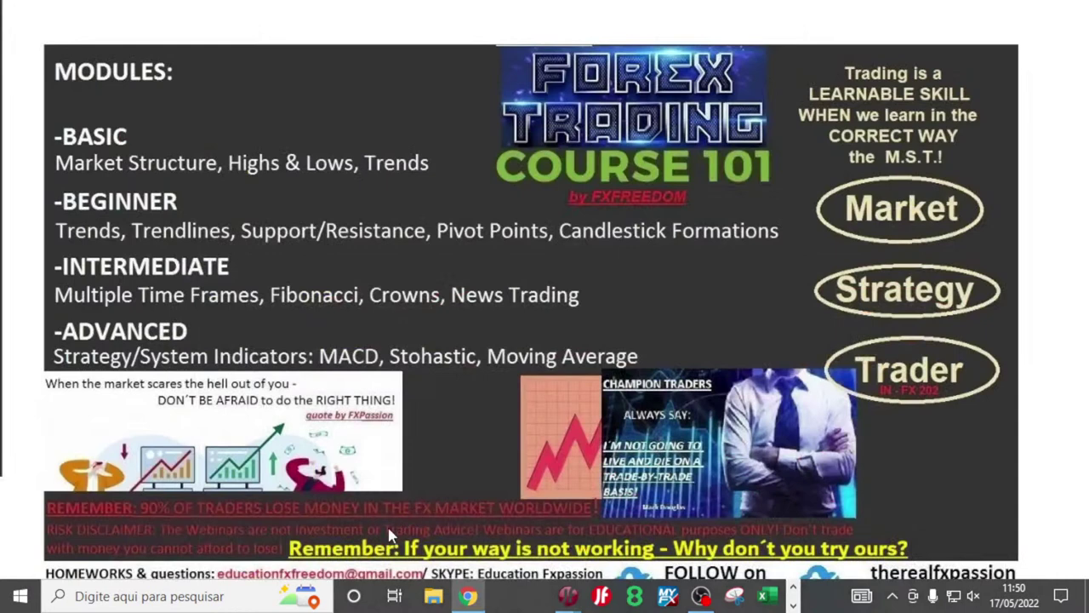
Frame the desktop reminder "If your way is not working - Why don´t you try ours?" part by part, and clear the selection.
{"action": "left_click_drag", "start_coordinate": [389, 534], "coordinate": [917, 563]}
{"action": "left_click", "coordinate": [417, 547]}
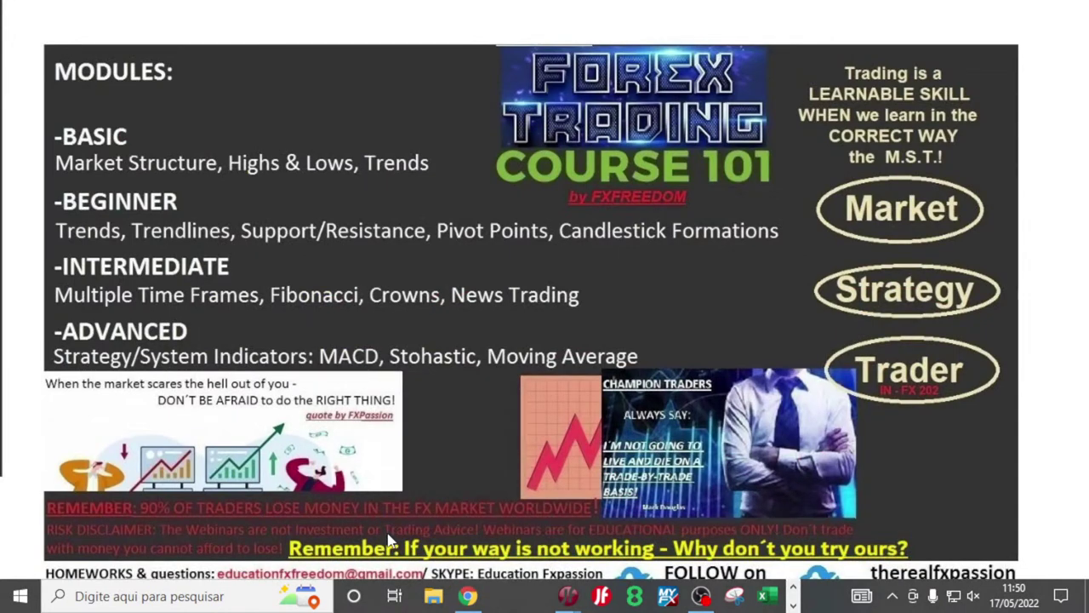
{"action": "left_click_drag", "start_coordinate": [468, 553], "coordinate": [606, 560]}
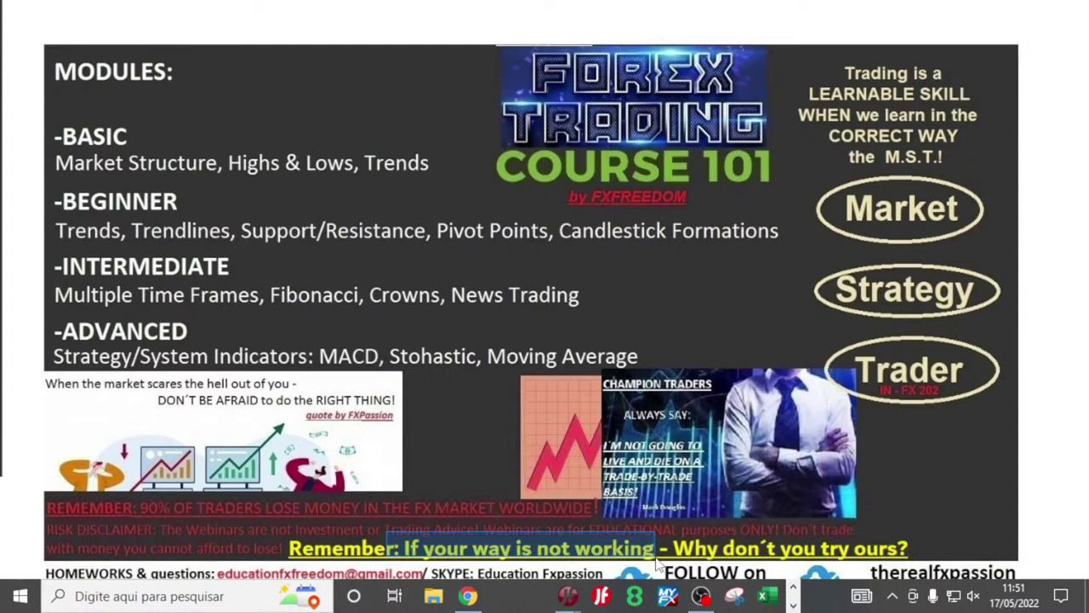
{"action": "left_click", "coordinate": [681, 541]}
{"action": "left_click_drag", "start_coordinate": [670, 536], "coordinate": [878, 564]}
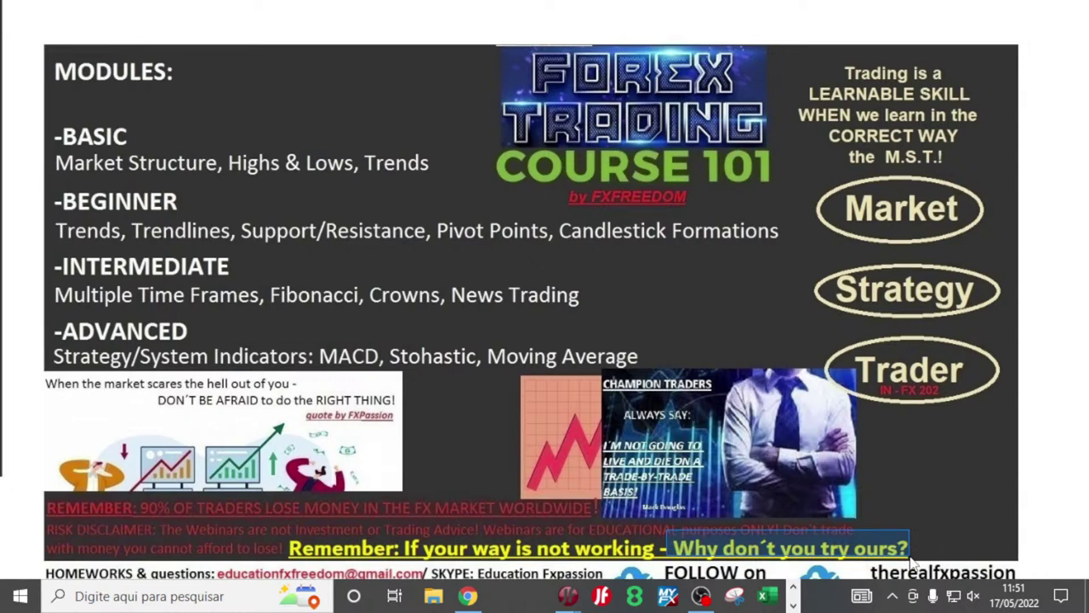
{"action": "left_click", "coordinate": [443, 413]}
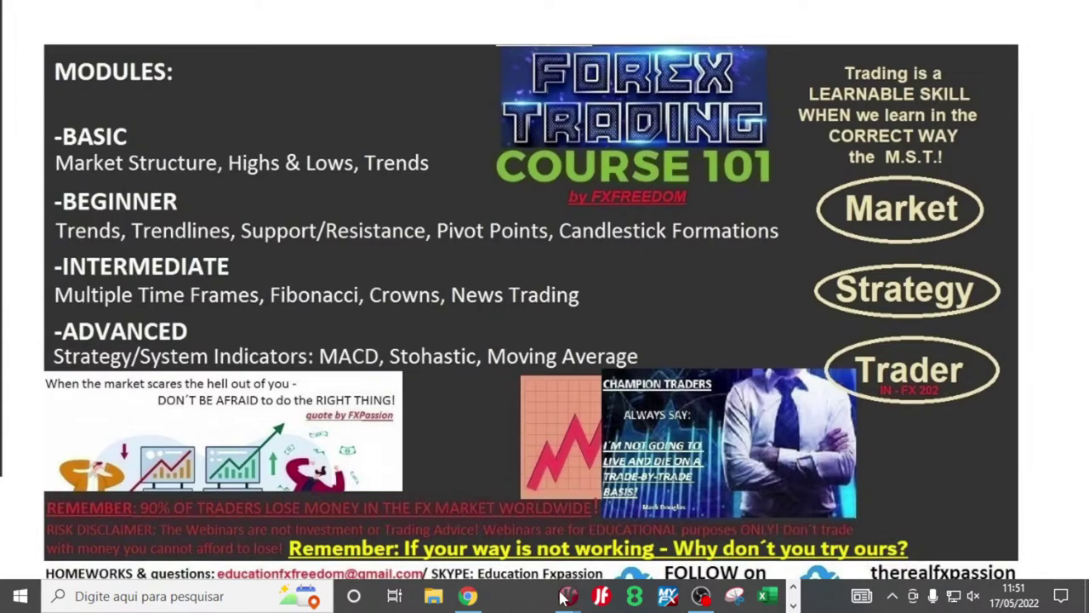
Switch back to JForex, display the daily chart full screen and stack the three "Buying at Resistance" note lines lower down, aligned at their start.
{"action": "mouse_move", "coordinate": [566, 595]}
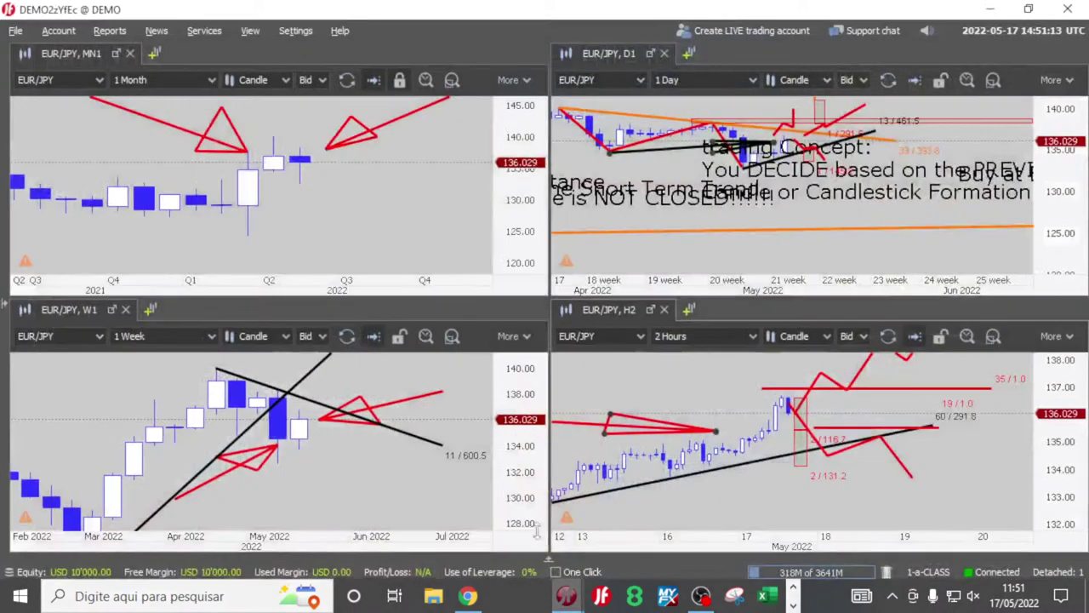
{"action": "left_click", "coordinate": [472, 523]}
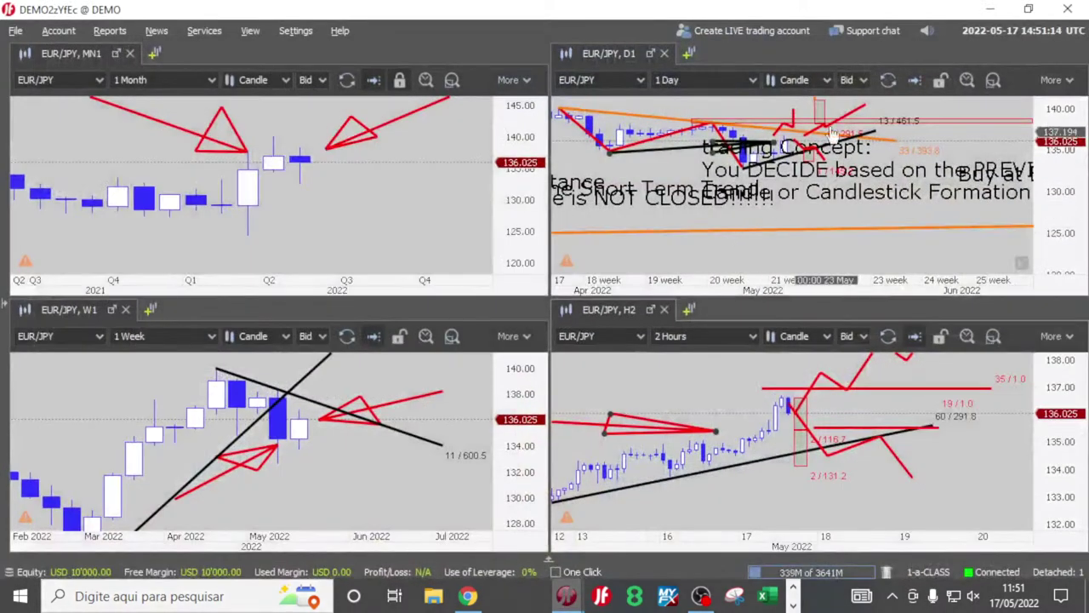
{"action": "right_click", "coordinate": [610, 56]}
{"action": "left_click", "coordinate": [694, 374]}
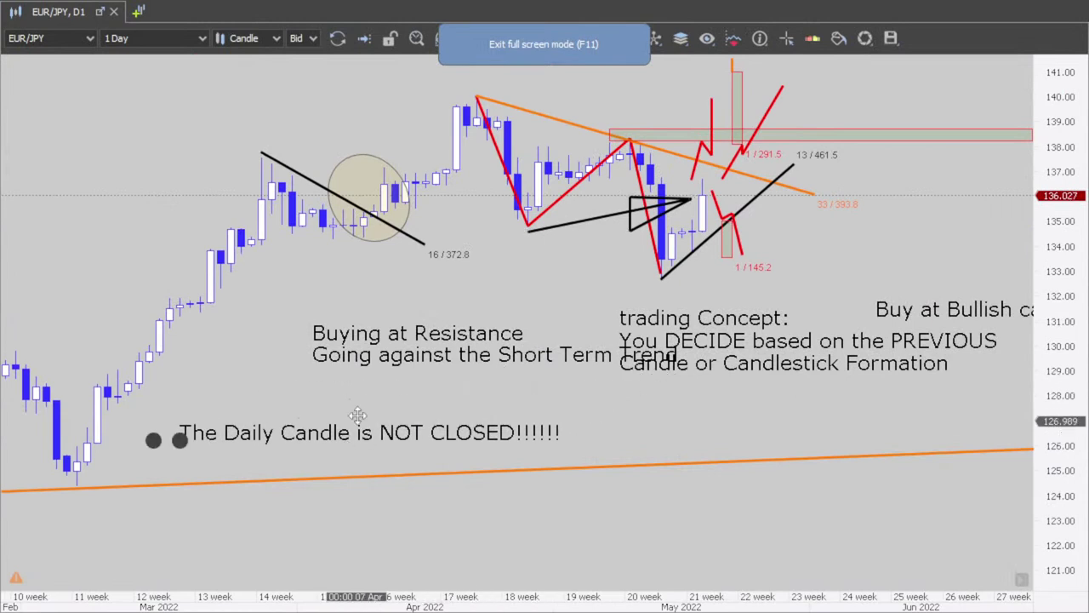
{"action": "left_click_drag", "start_coordinate": [387, 365], "coordinate": [255, 418]}
{"action": "left_click_drag", "start_coordinate": [327, 344], "coordinate": [196, 392]}
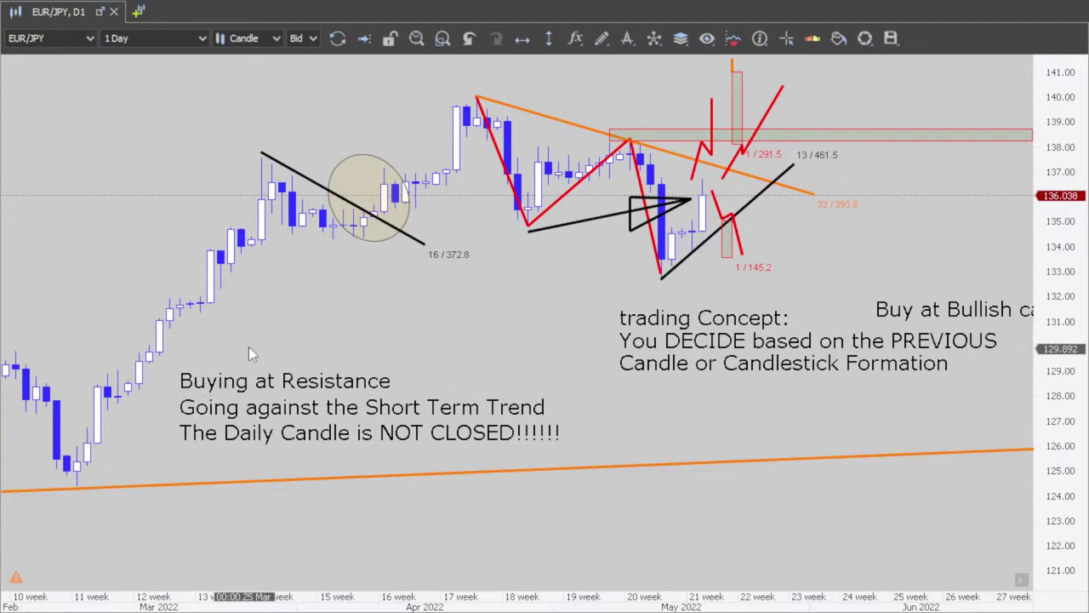
Place the "Buy at Bullish candle Close" note under the trading Concept lines and move the black arrow above the resistance notes, tip at about 132.7.
{"action": "mouse_move", "coordinate": [583, 218]}
{"action": "left_mouse_down"}
{"action": "mouse_move", "coordinate": [51, 456]}
{"action": "mouse_move", "coordinate": [737, 291]}
{"action": "mouse_move", "coordinate": [419, 380]}
{"action": "mouse_move", "coordinate": [438, 290]}
{"action": "left_mouse_up"}
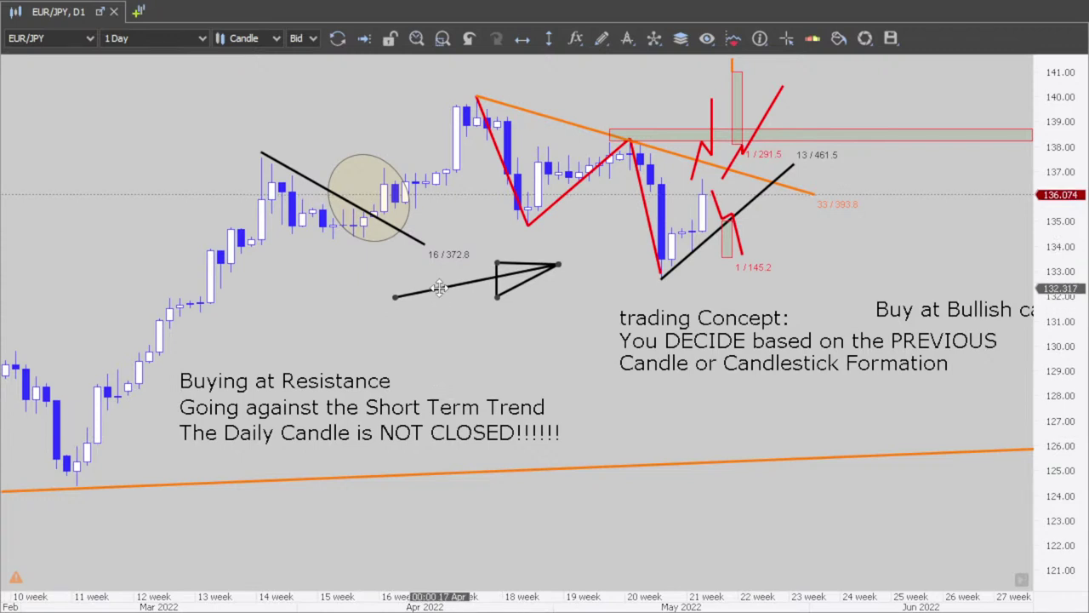
{"action": "left_click_drag", "start_coordinate": [562, 310], "coordinate": [556, 341]}
{"action": "mouse_move", "coordinate": [471, 338]}
{"action": "left_mouse_down"}
{"action": "mouse_move", "coordinate": [512, 184]}
{"action": "mouse_move", "coordinate": [626, 288]}
{"action": "mouse_move", "coordinate": [577, 266]}
{"action": "mouse_move", "coordinate": [639, 213]}
{"action": "mouse_move", "coordinate": [598, 282]}
{"action": "mouse_move", "coordinate": [446, 360]}
{"action": "mouse_move", "coordinate": [481, 358]}
{"action": "mouse_move", "coordinate": [493, 374]}
{"action": "mouse_move", "coordinate": [152, 381]}
{"action": "mouse_move", "coordinate": [121, 429]}
{"action": "mouse_move", "coordinate": [194, 490]}
{"action": "mouse_move", "coordinate": [634, 520]}
{"action": "mouse_move", "coordinate": [685, 538]}
{"action": "left_mouse_up"}
{"action": "left_click_drag", "start_coordinate": [890, 377], "coordinate": [630, 455]}
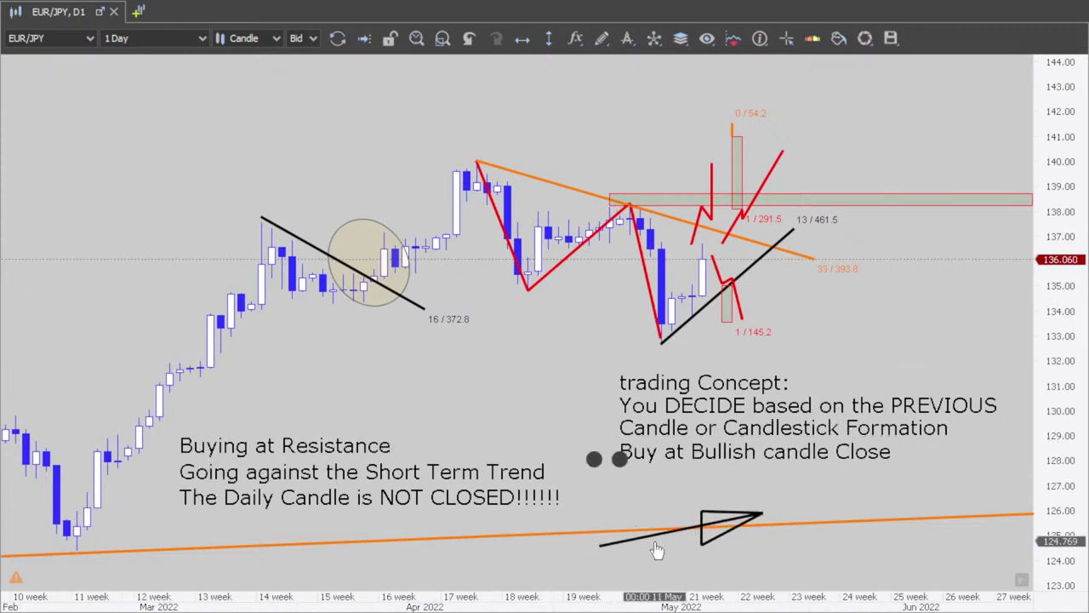
{"action": "left_click", "coordinate": [624, 536]}
{"action": "mouse_move", "coordinate": [624, 536]}
{"action": "left_mouse_down"}
{"action": "mouse_move", "coordinate": [473, 411]}
{"action": "mouse_move", "coordinate": [167, 558]}
{"action": "mouse_move", "coordinate": [484, 407]}
{"action": "mouse_move", "coordinate": [559, 439]}
{"action": "mouse_move", "coordinate": [410, 379]}
{"action": "mouse_move", "coordinate": [420, 382]}
{"action": "left_mouse_up"}
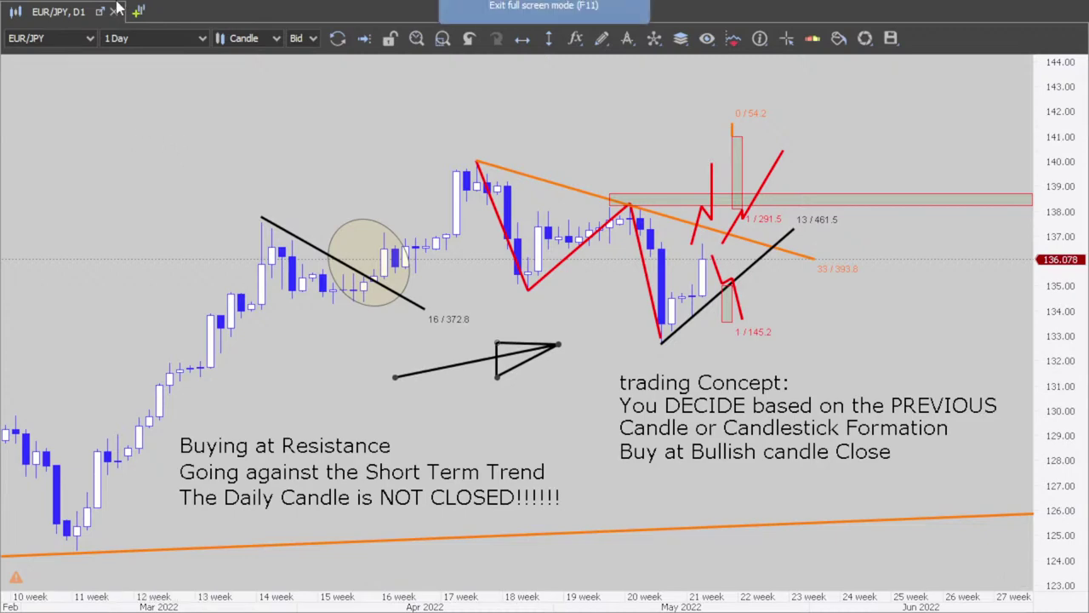
Leave full screen, minimise the trading platform and frame the "COURSE 101" title on the desktop.
{"action": "right_click", "coordinate": [67, 12]}
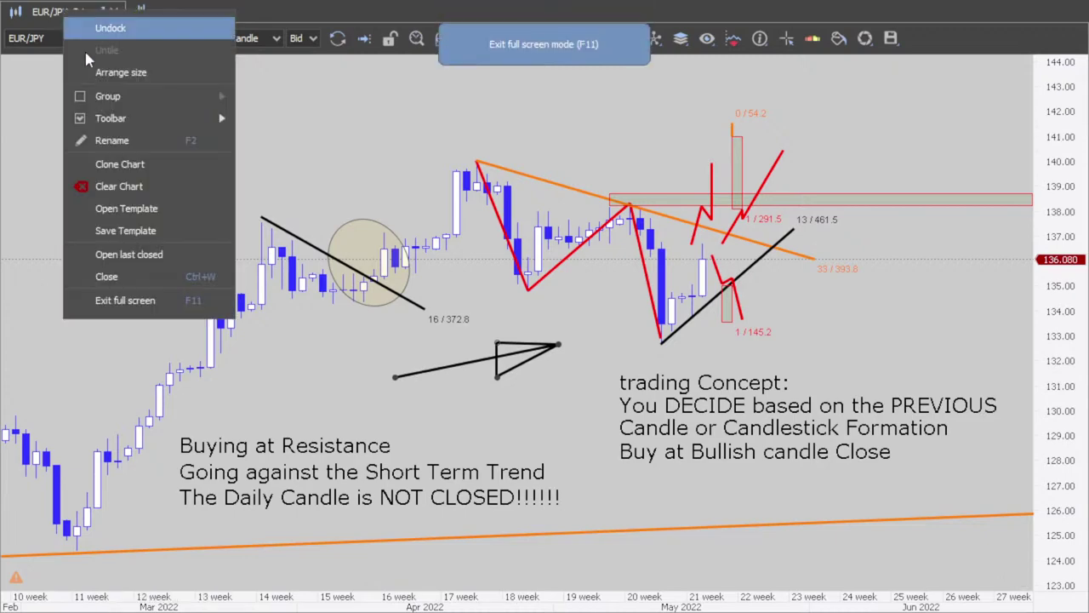
{"action": "left_click", "coordinate": [124, 300]}
{"action": "left_click", "coordinate": [985, 8]}
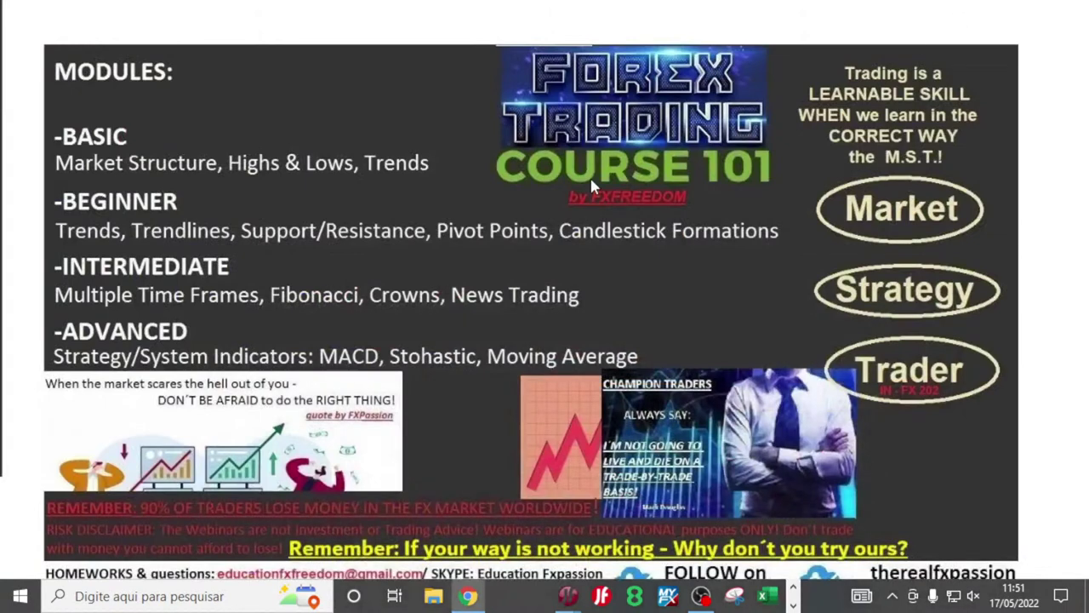
{"action": "left_click_drag", "start_coordinate": [527, 173], "coordinate": [772, 230]}
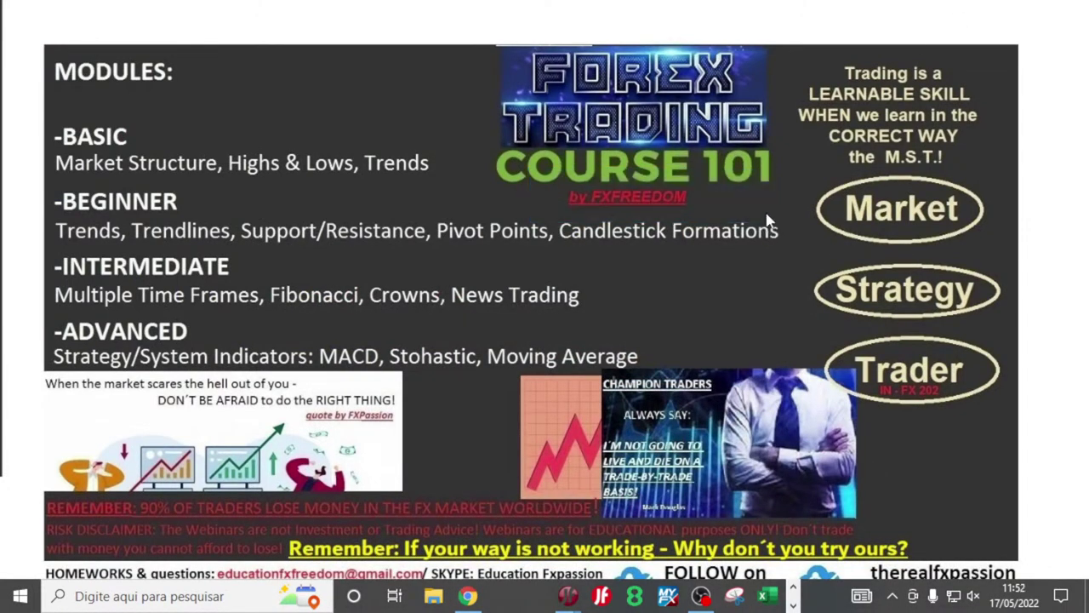